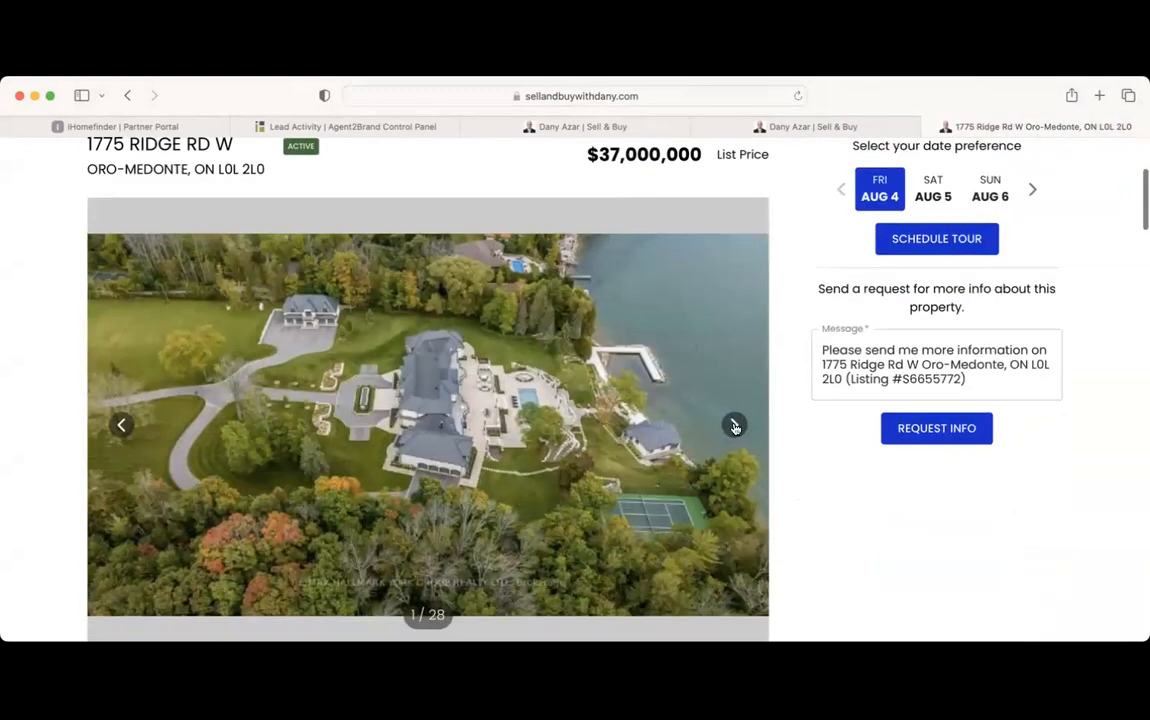
left_click(734, 425)
left_click(734, 425)
left_click(734, 425)
left_click(734, 425)
left_click(734, 425)
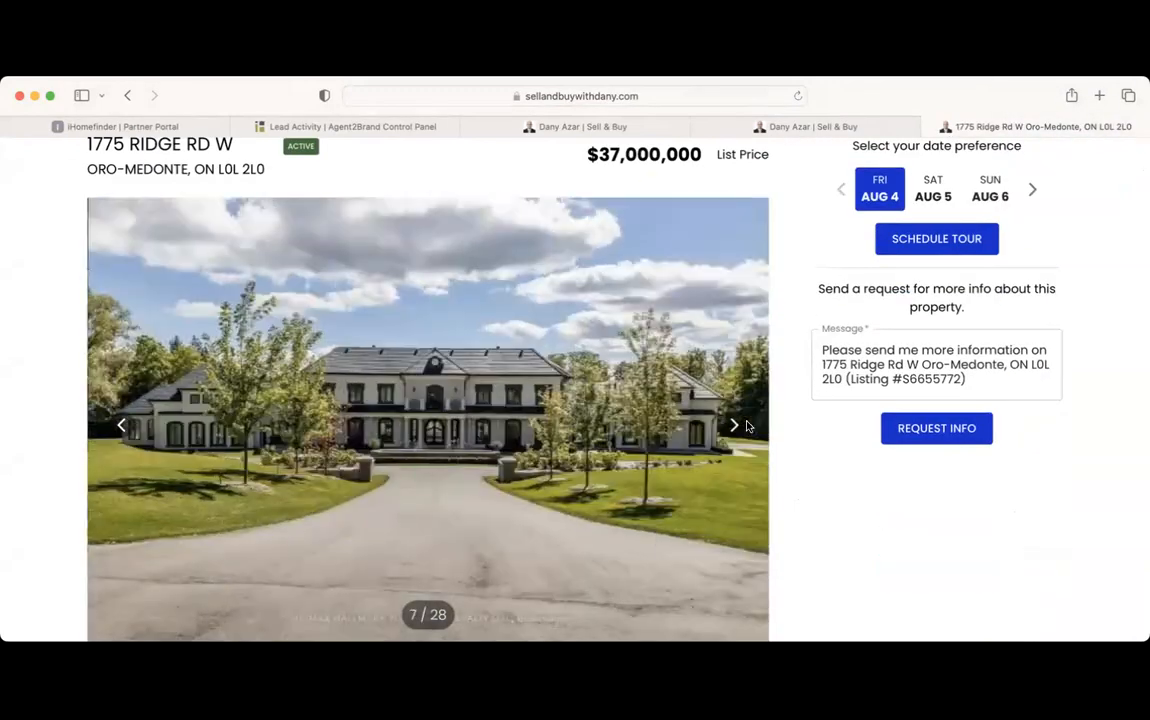
scroll(747, 425, "down", 20)
scroll(760, 426, "down", 20)
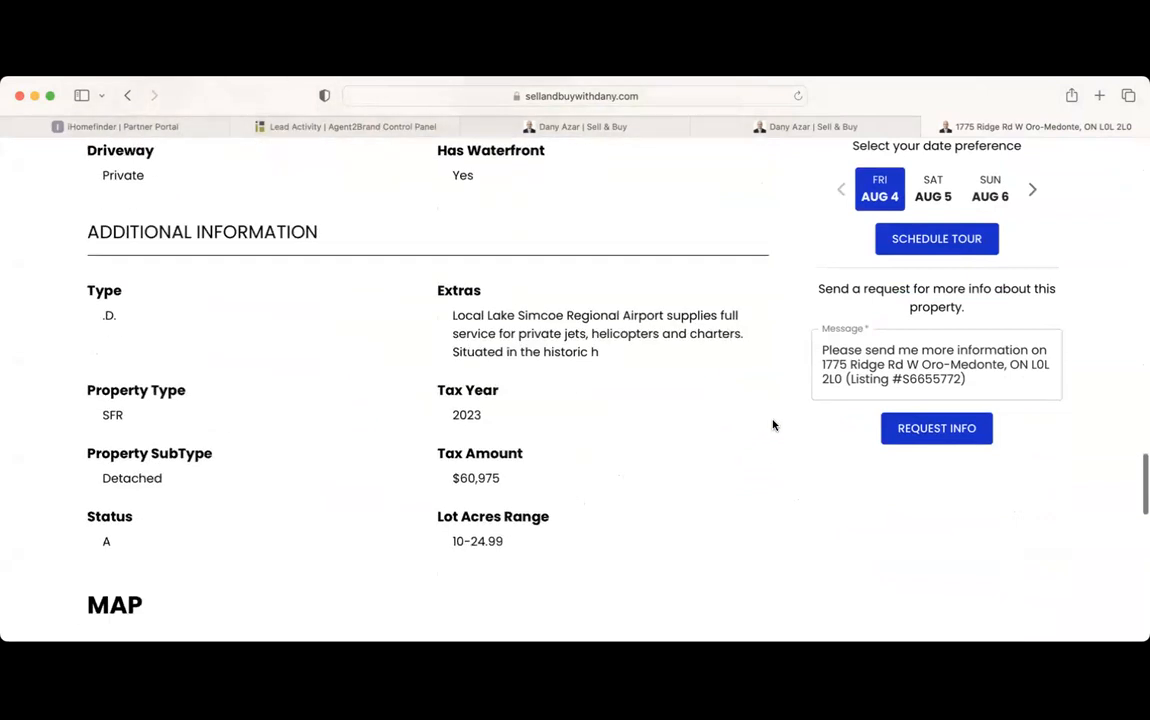
scroll(772, 425, "up", 10)
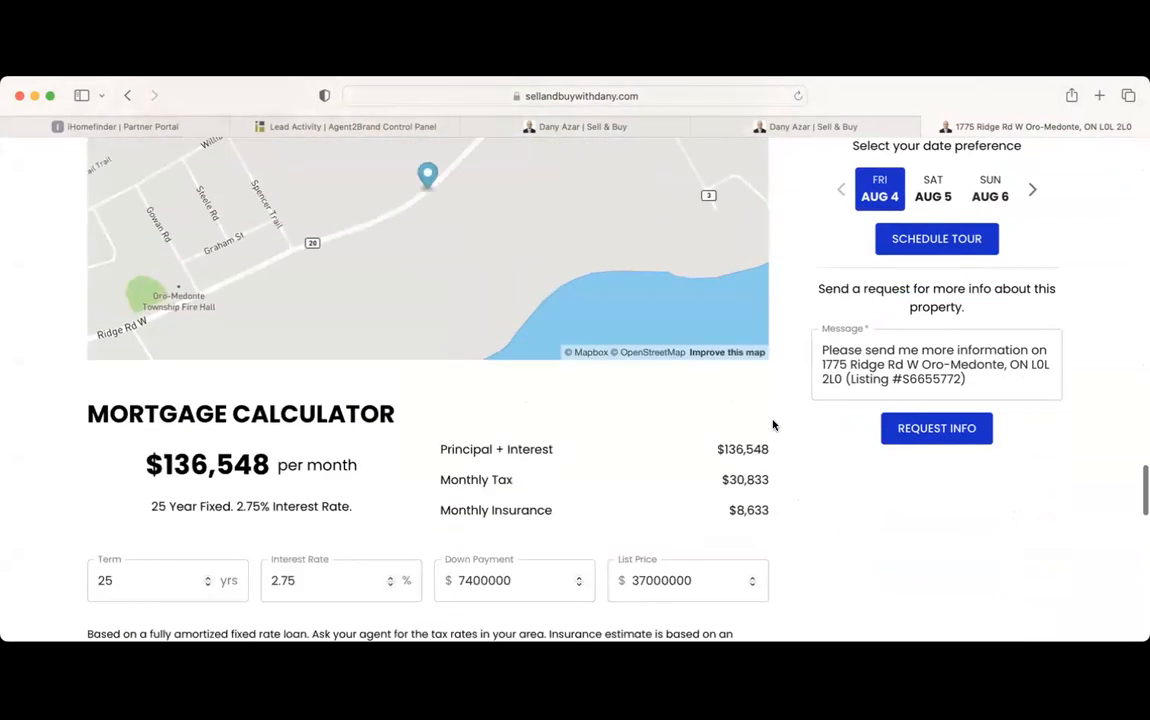
scroll(772, 425, "down", 6)
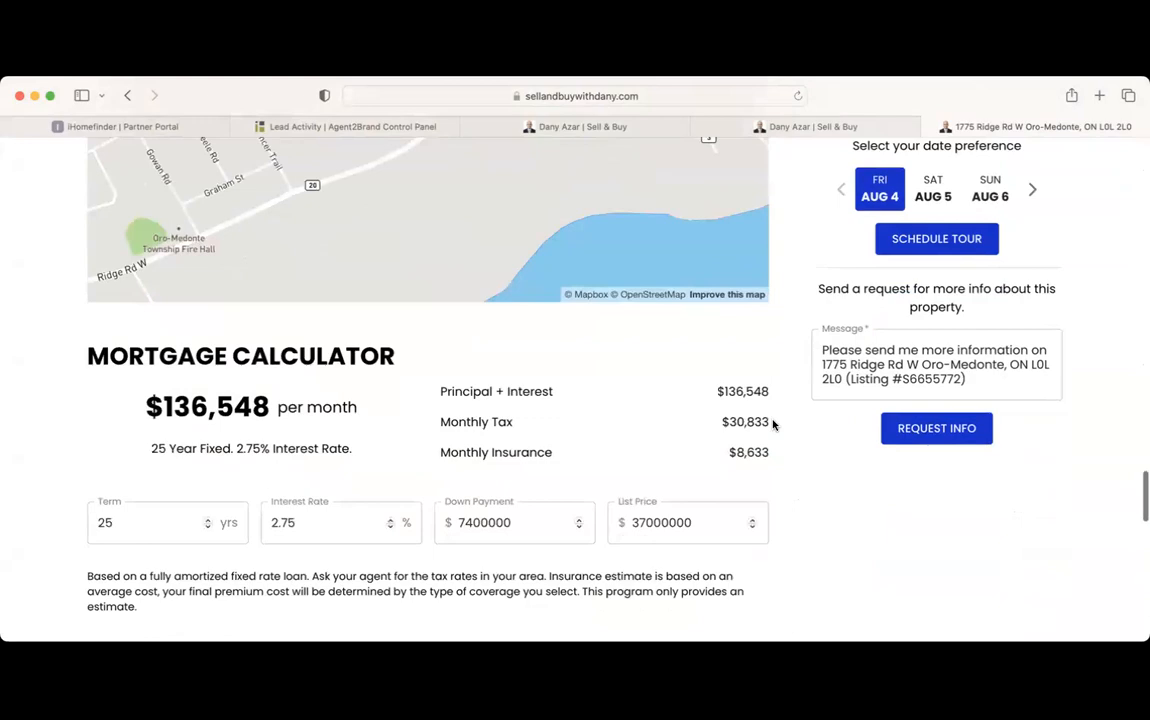
scroll(772, 425, "down", 6)
scroll(772, 425, "up", 20)
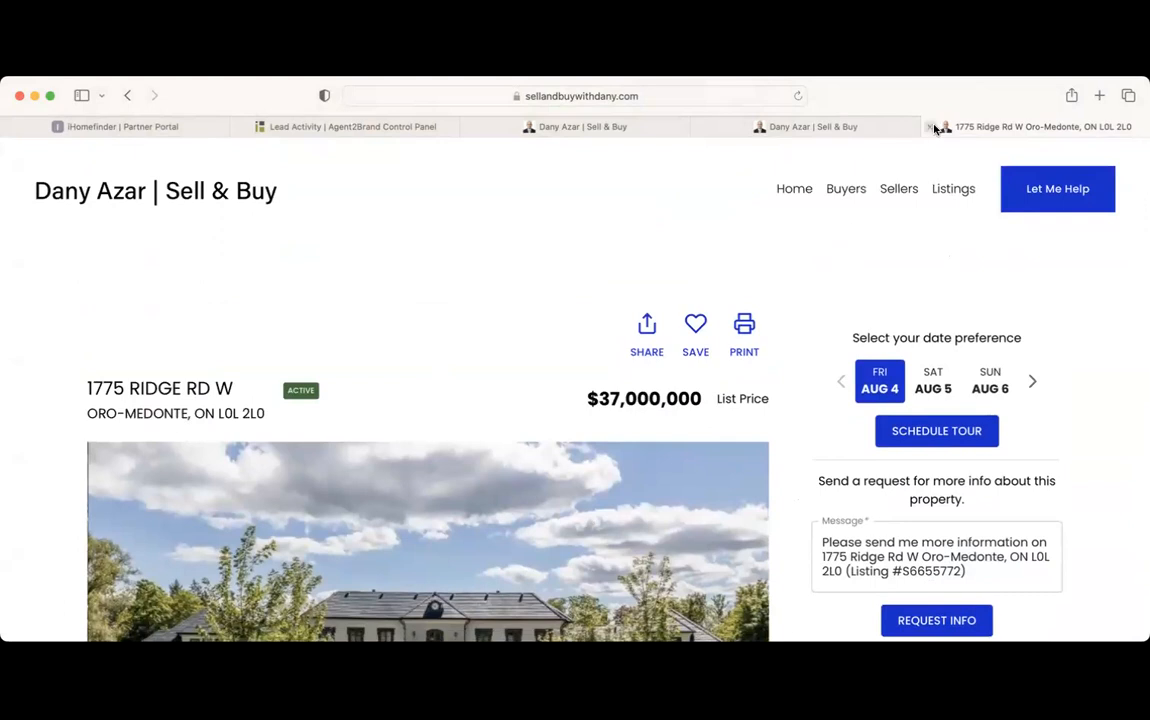
left_click(935, 128)
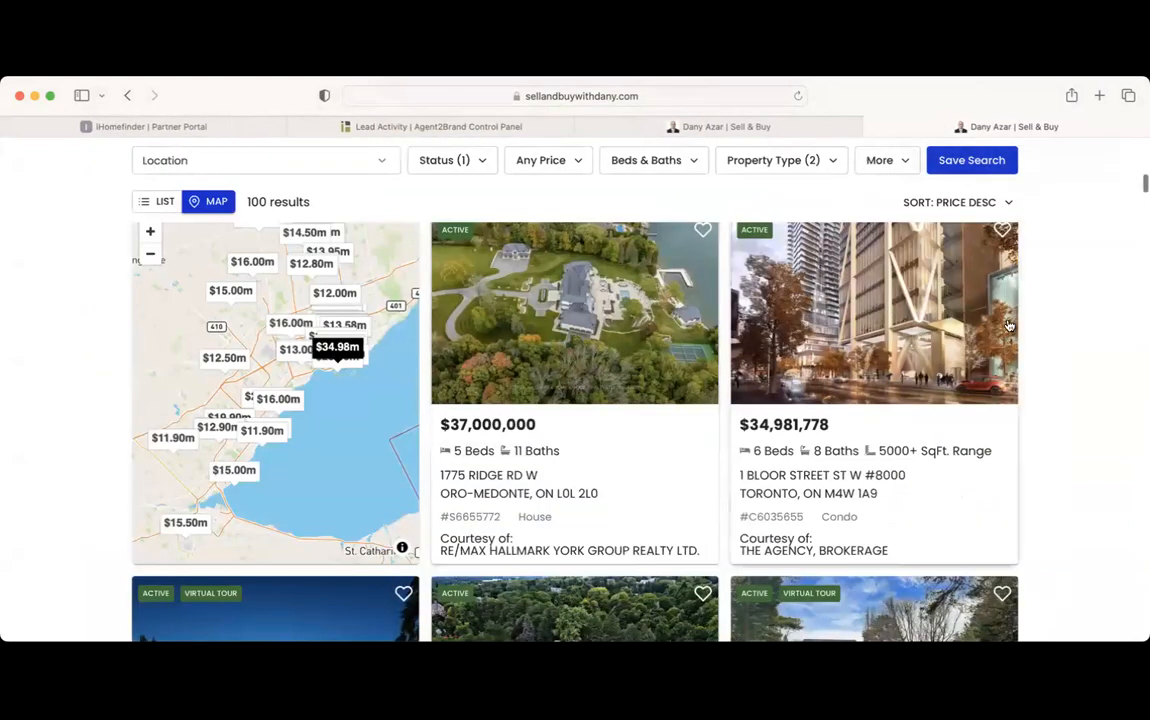
scroll(1062, 275, "up", 10)
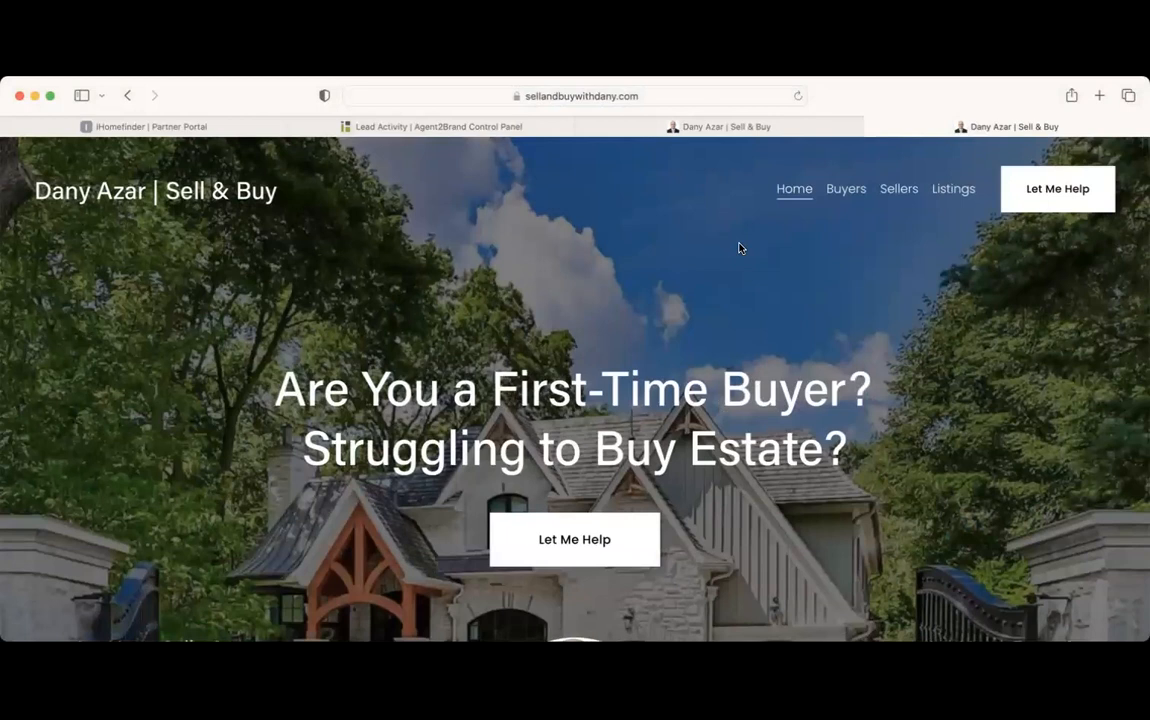
left_click(730, 126)
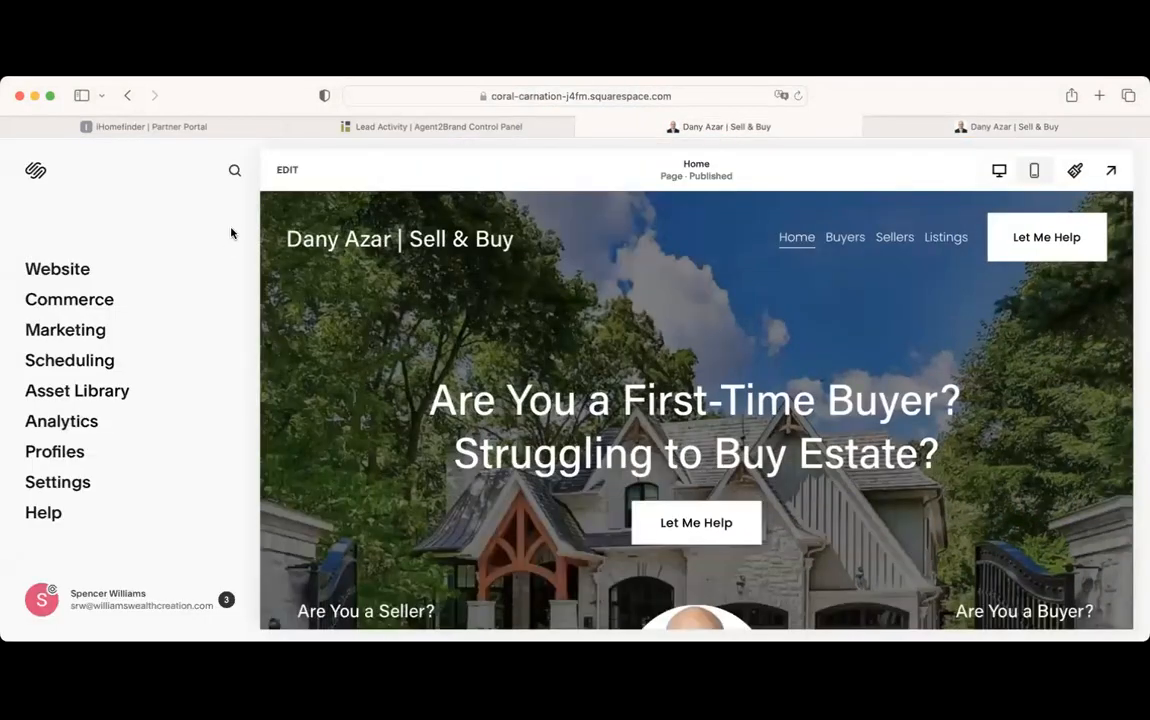
Search the editor for 'Pages' and bring up the site's page list
left_click(235, 170)
type("Pages")
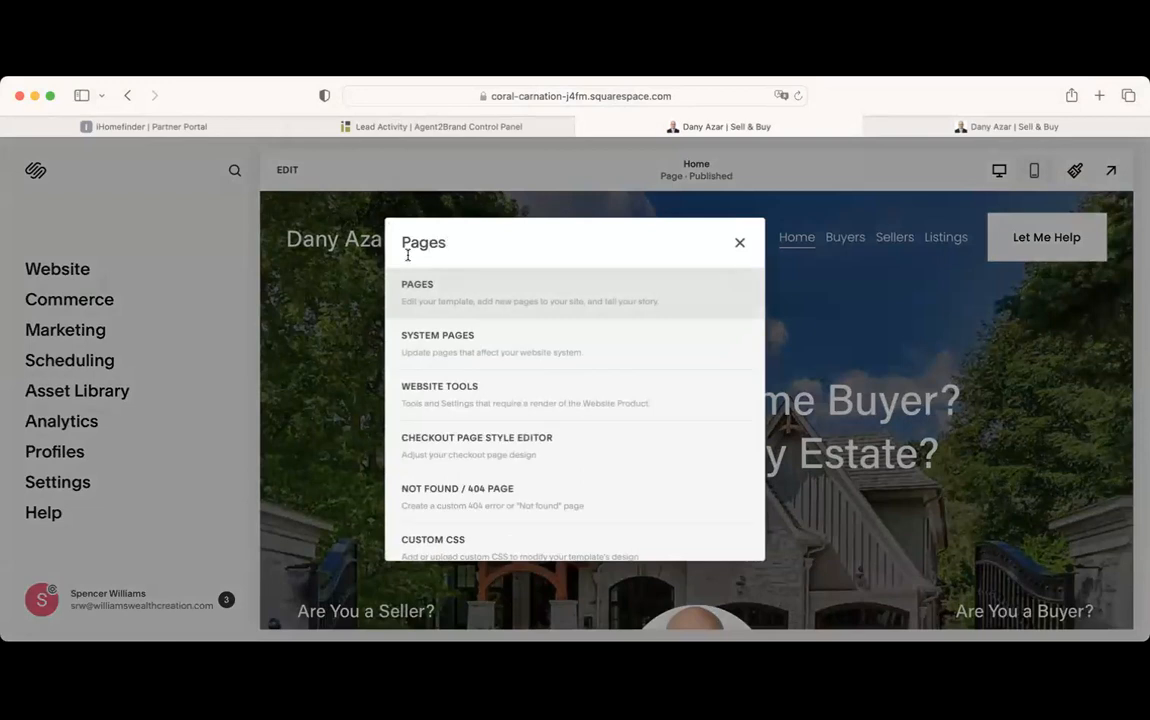
left_click(418, 288)
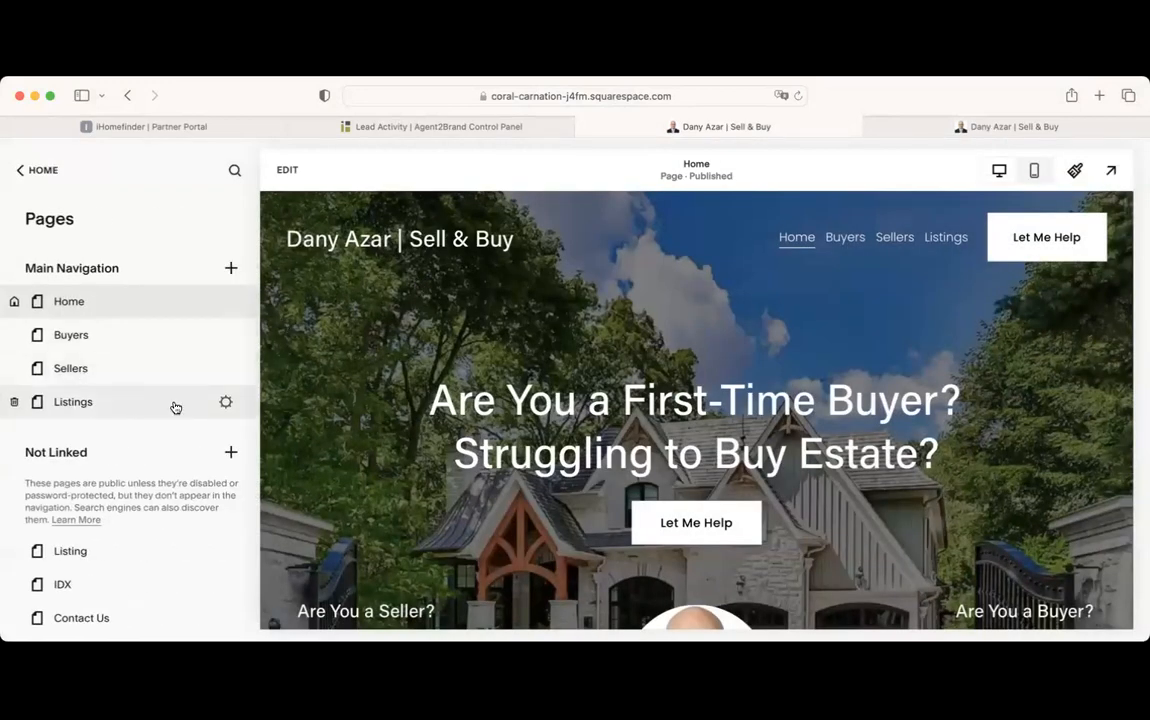
Review the Listings page settings (title Listings, slug /listings) and close them unchanged
left_click(226, 403)
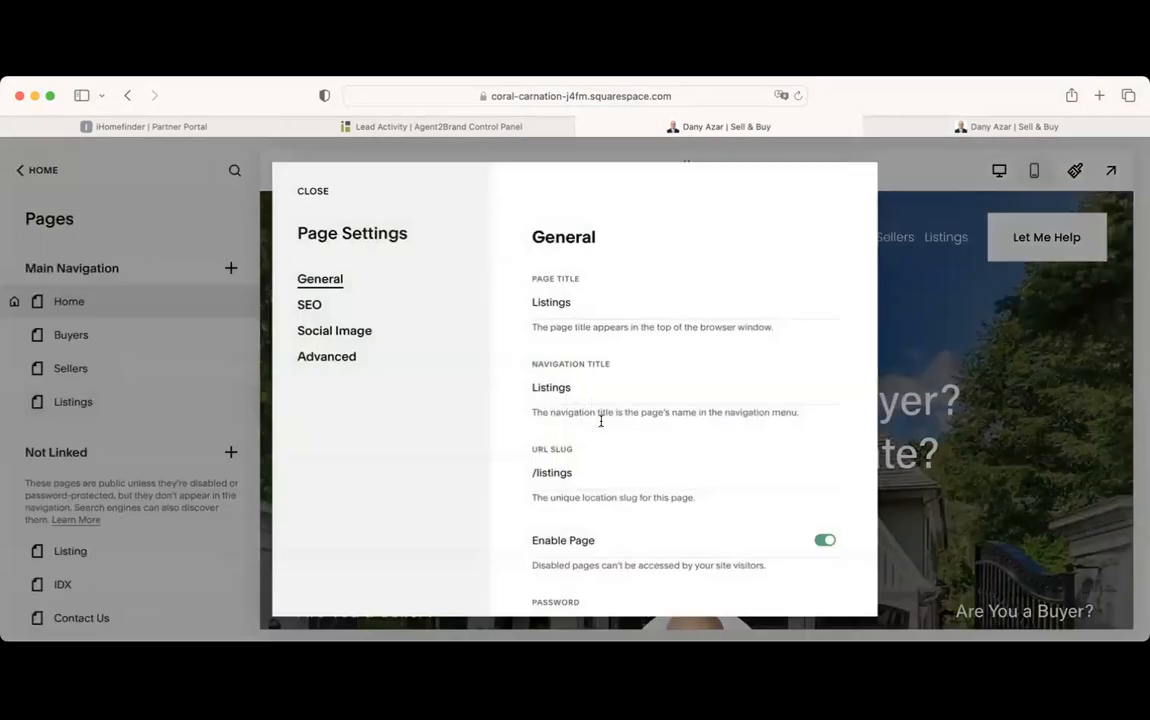
scroll(601, 421, "down", 2)
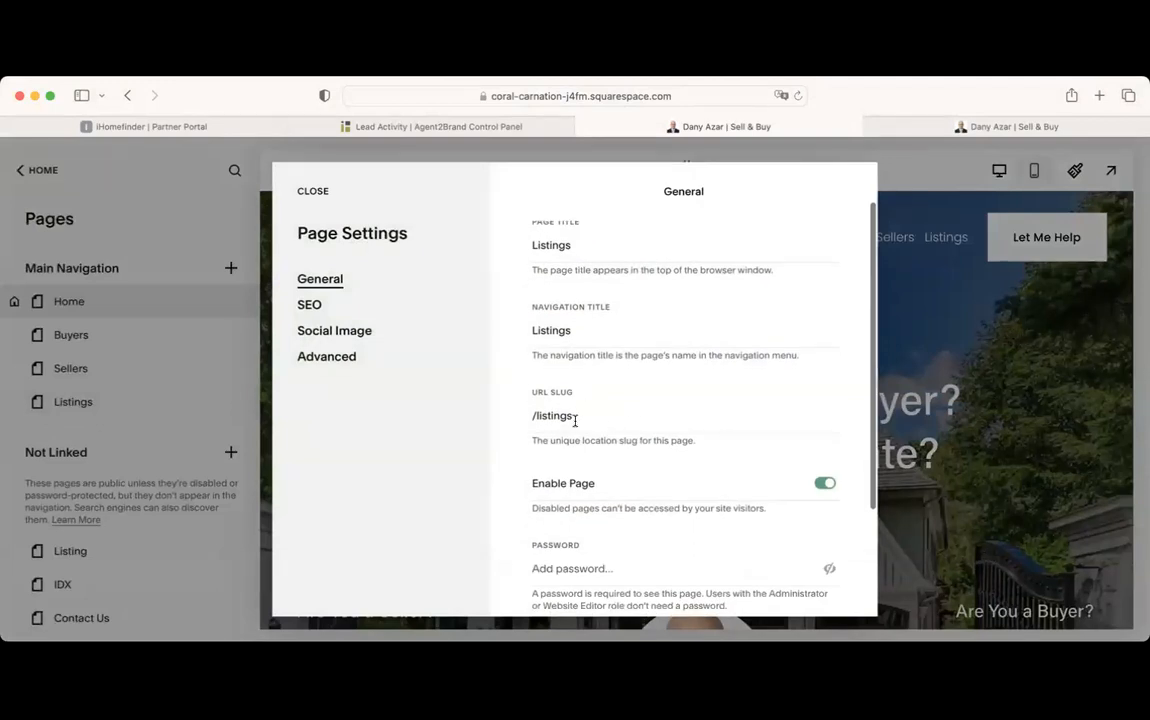
scroll(627, 314, "up", 2)
double_click(579, 289)
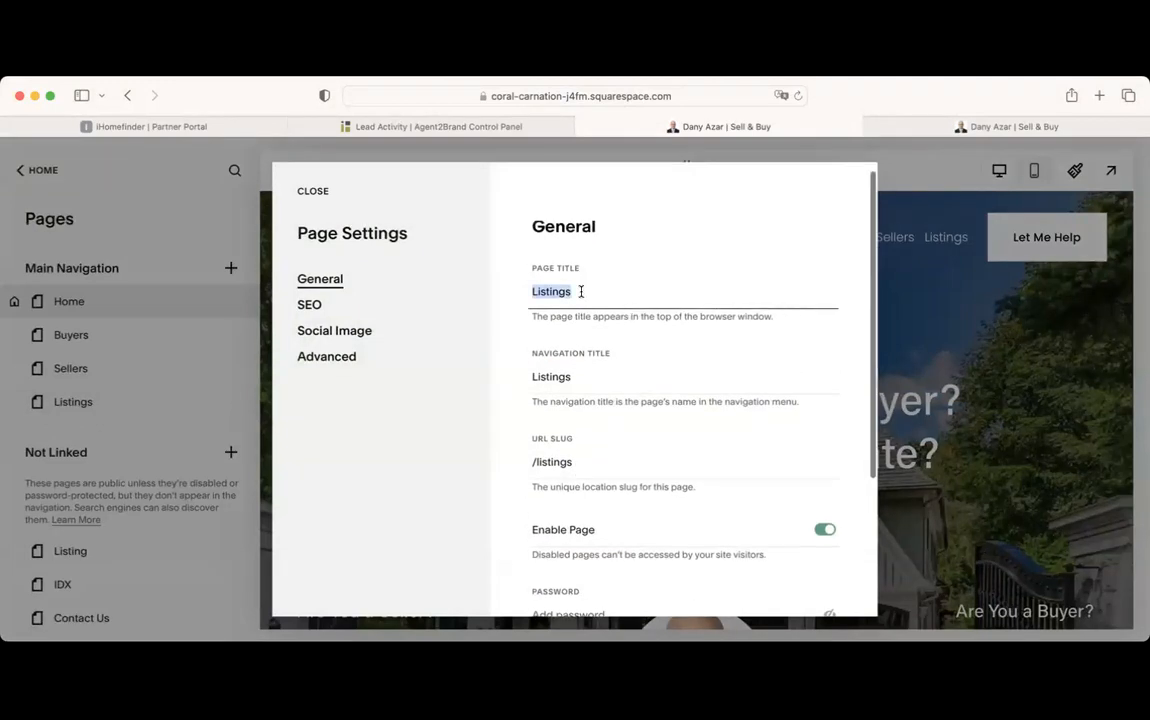
left_click(572, 290)
double_click(572, 290)
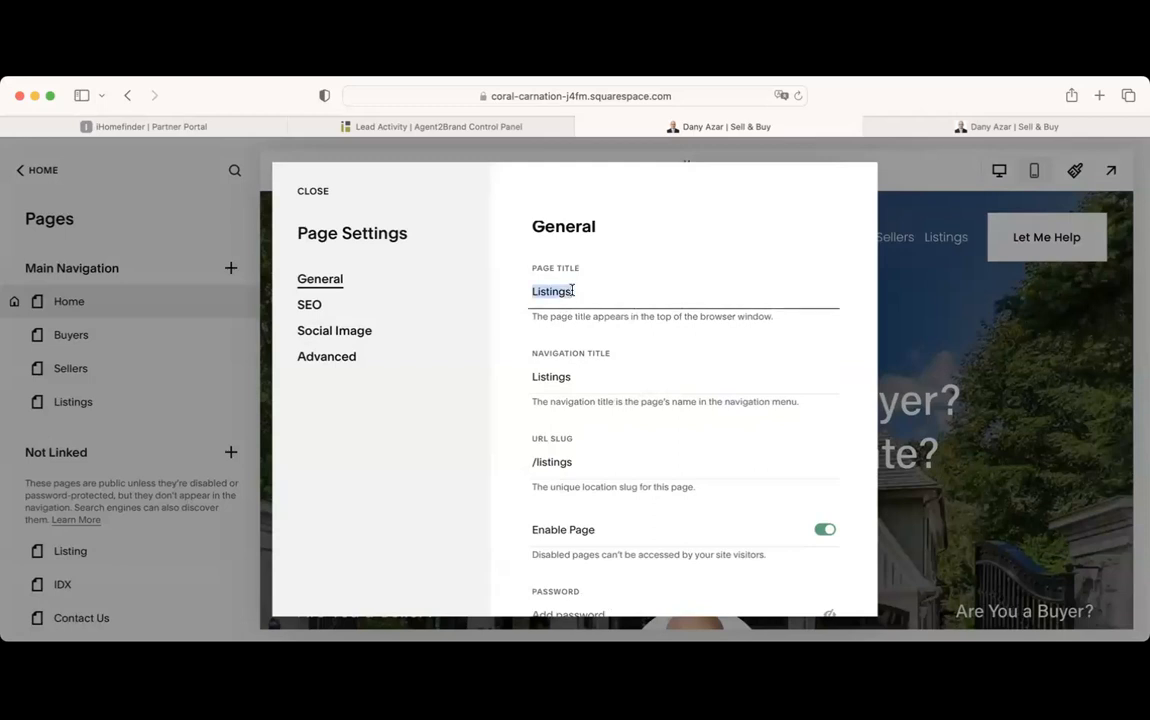
left_click(596, 467)
double_click(596, 468)
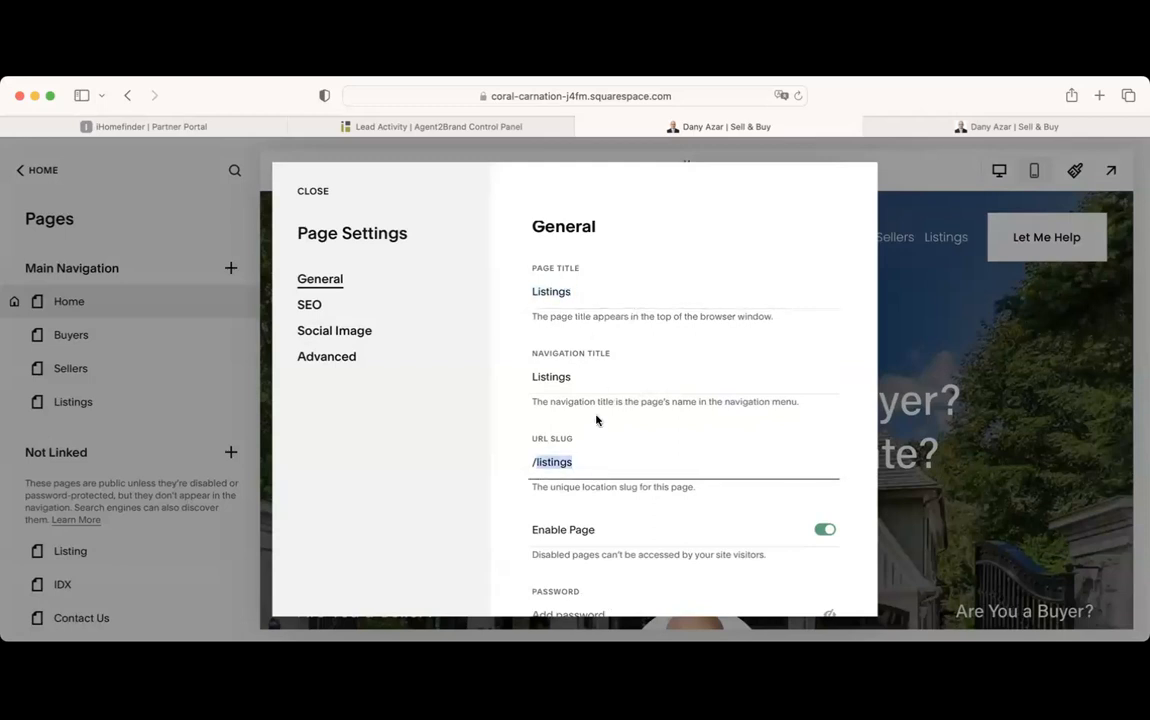
double_click(579, 380)
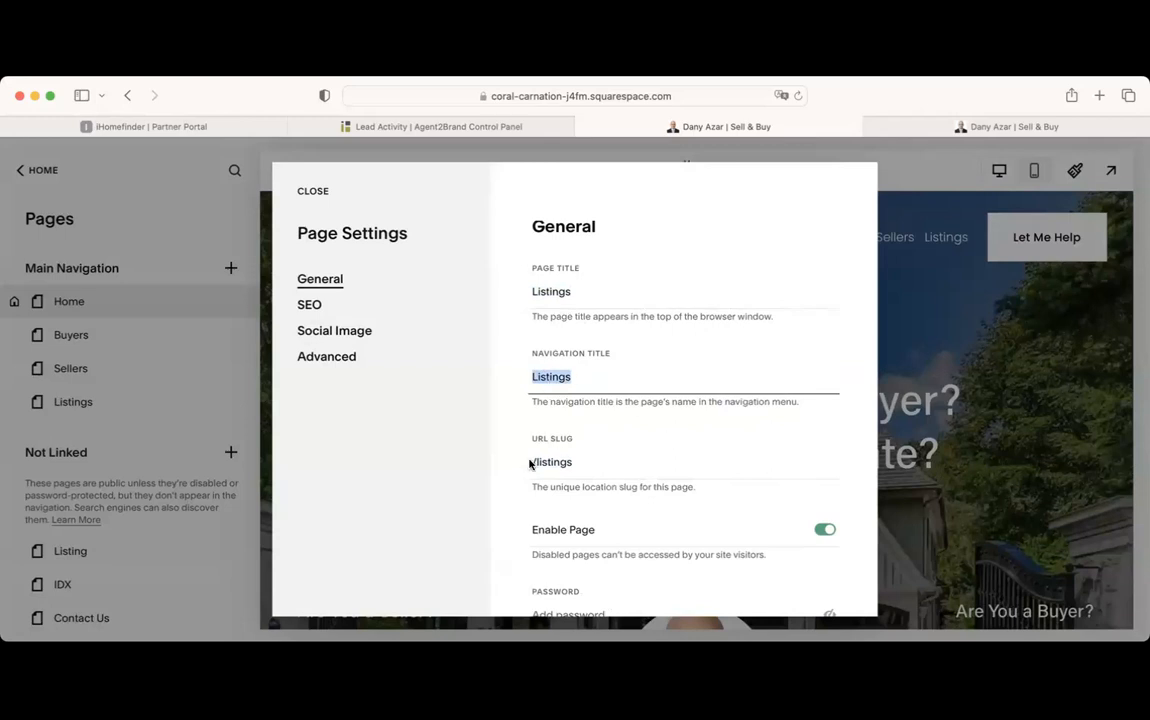
left_click(313, 190)
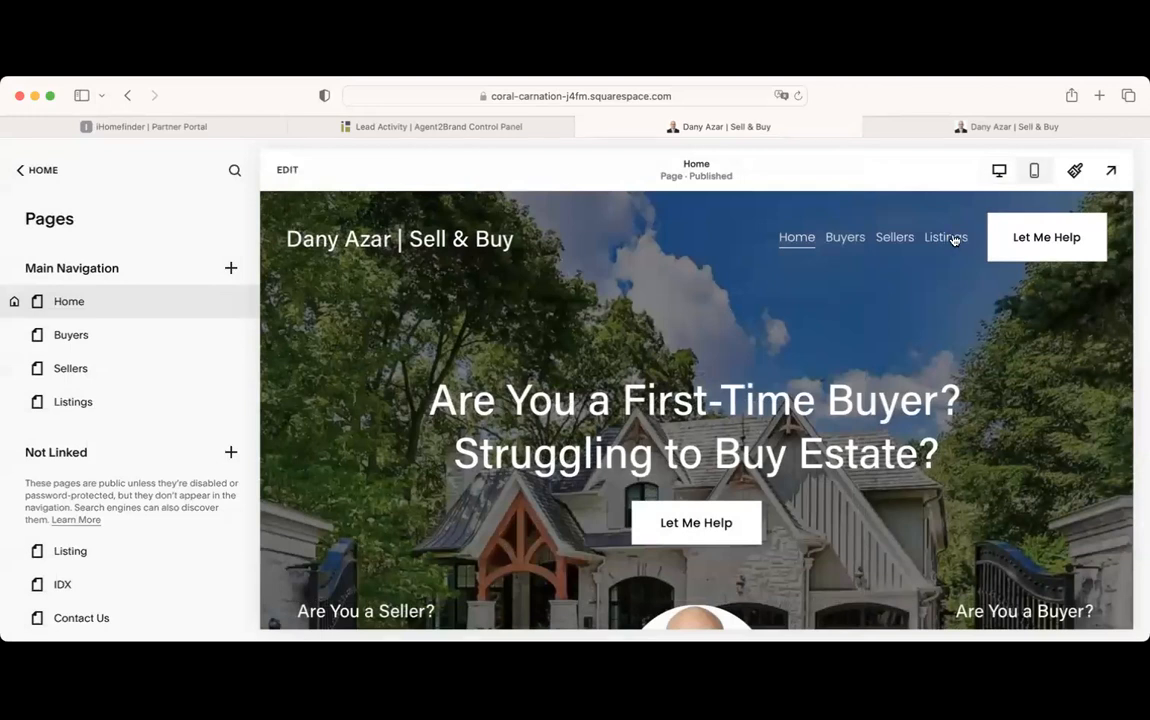
left_click(228, 303)
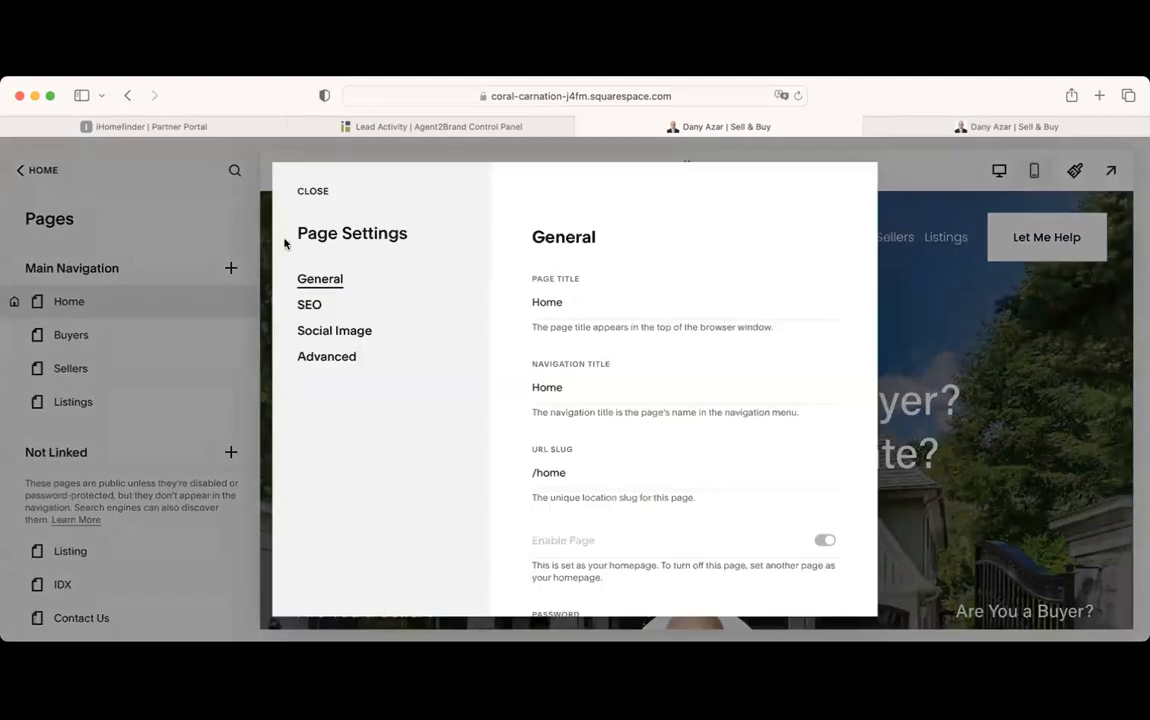
left_click(312, 191)
left_click(230, 401)
double_click(598, 388)
key("BackSpace")
type("MLS Search")
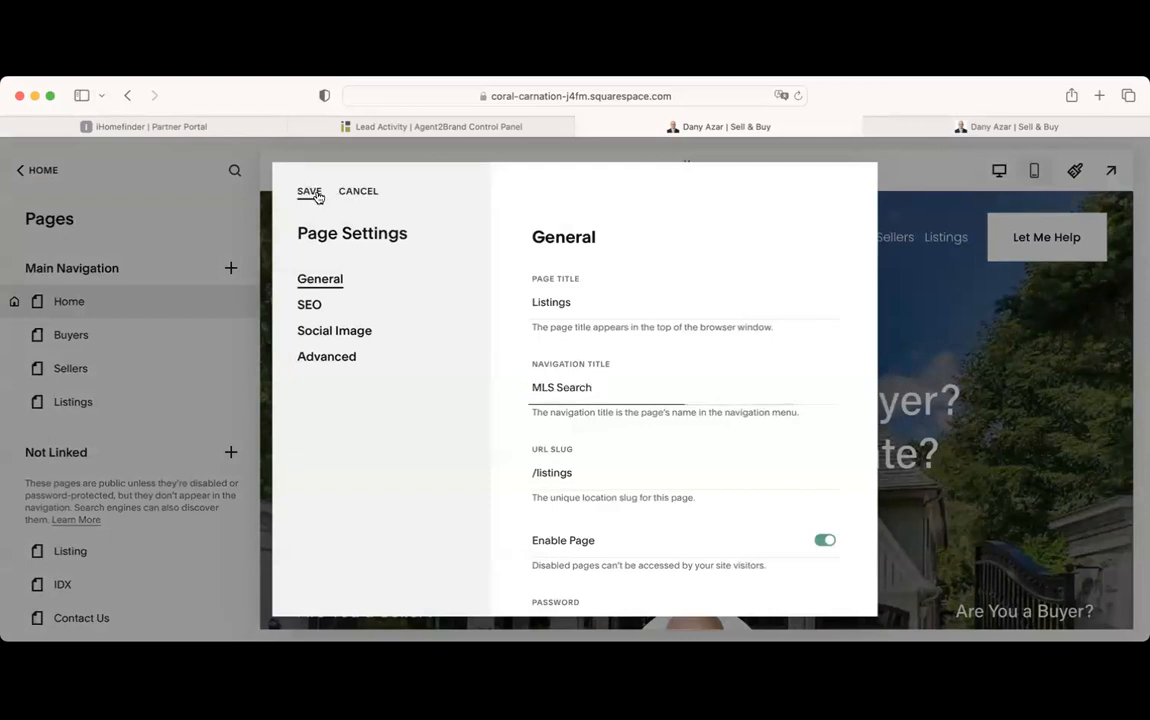
left_click(311, 192)
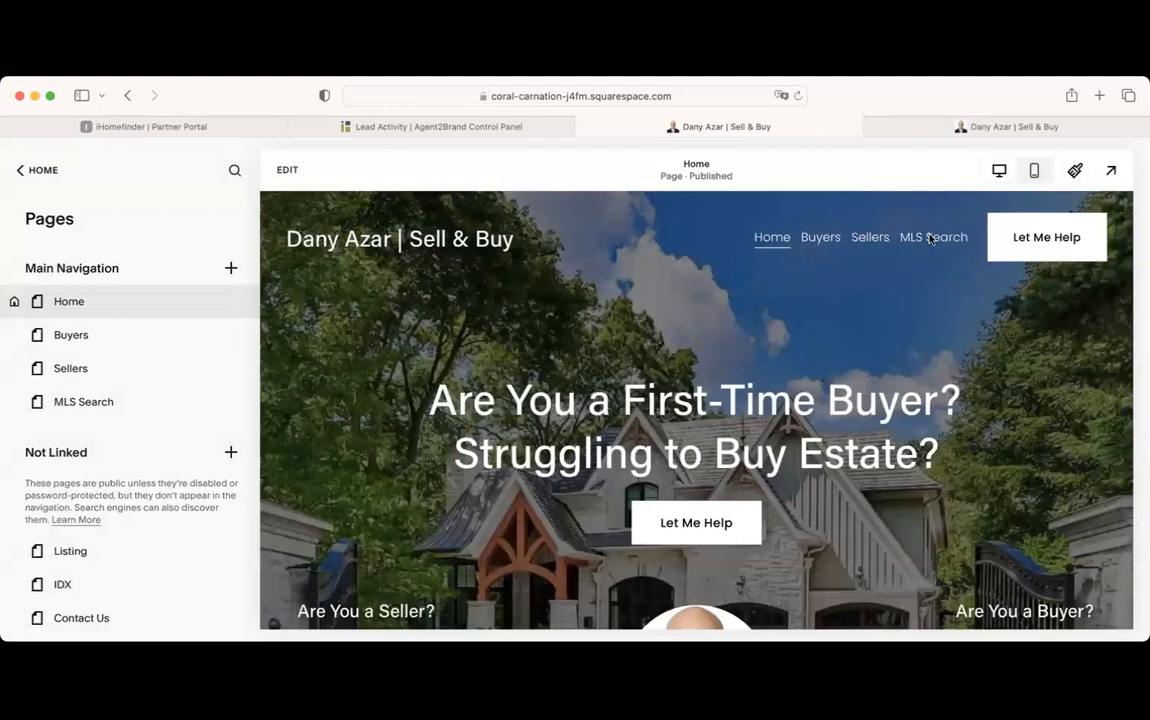
left_click(226, 401)
scroll(665, 341, "down", 2)
scroll(611, 478, "up", 1)
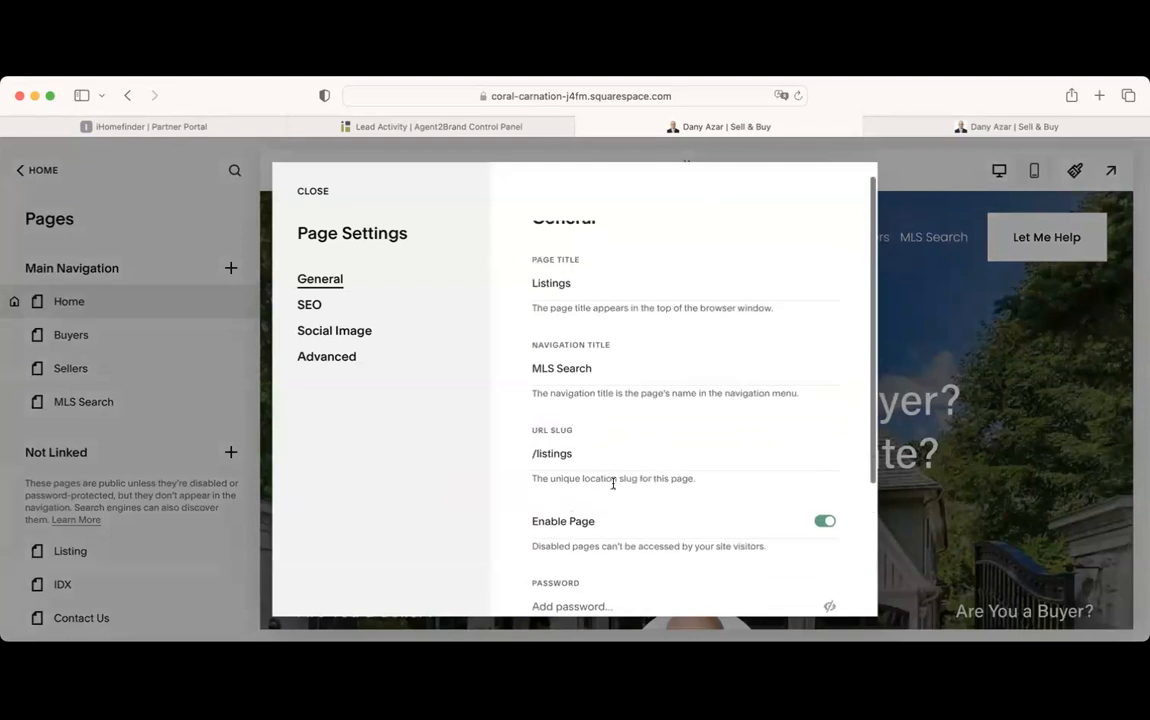
scroll(613, 480, "down", 2)
triple_click(600, 297)
key("BackSpace")
type("Listings")
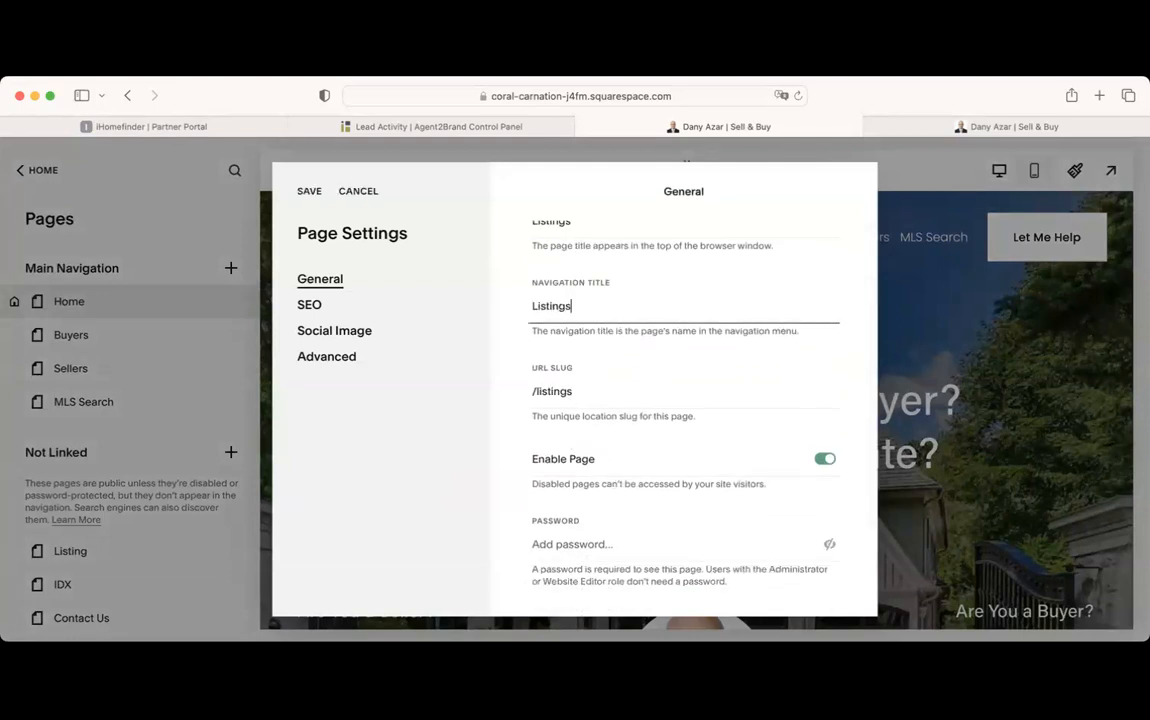
left_click(307, 192)
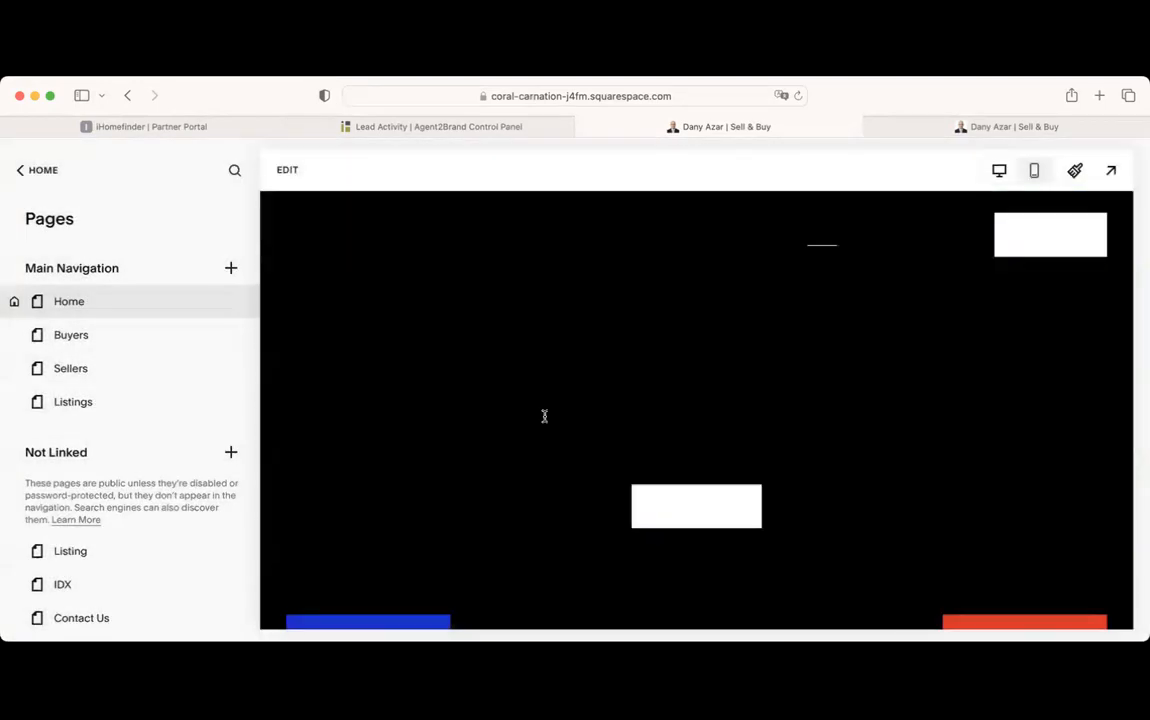
Review the Home page preview, then move to the Agent2Brand Lead Activity page
scroll(600, 416, "down", 5)
scroll(655, 416, "up", 5)
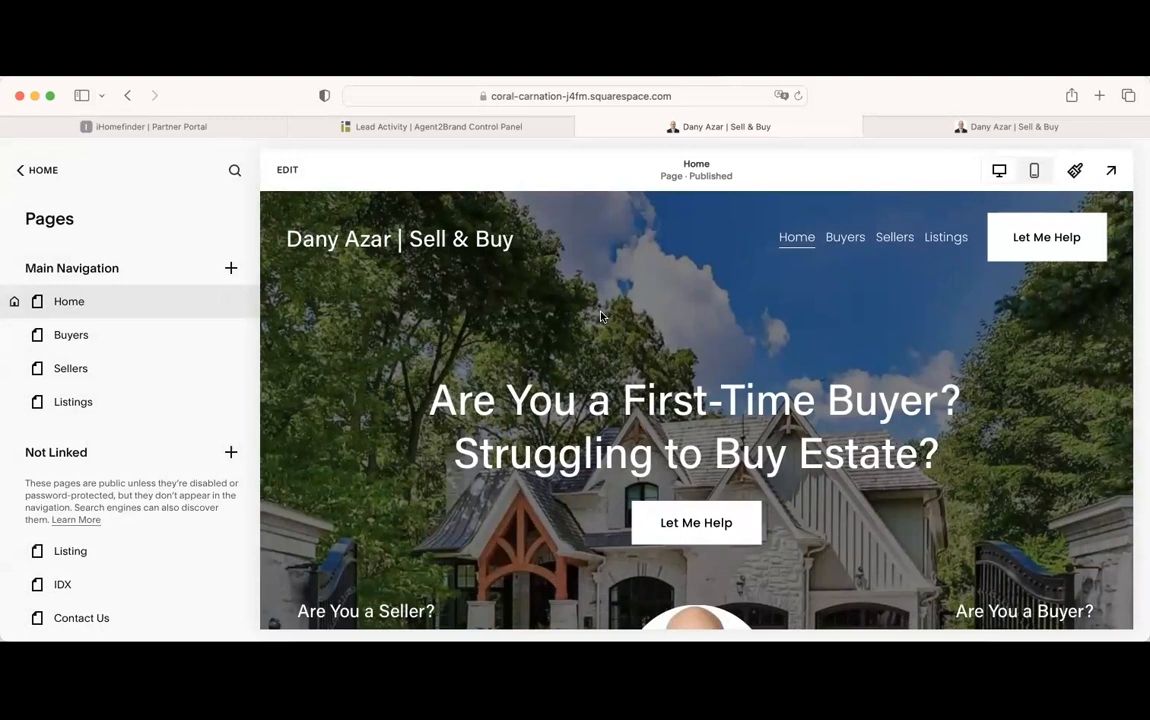
scroll(600, 316, "down", 5)
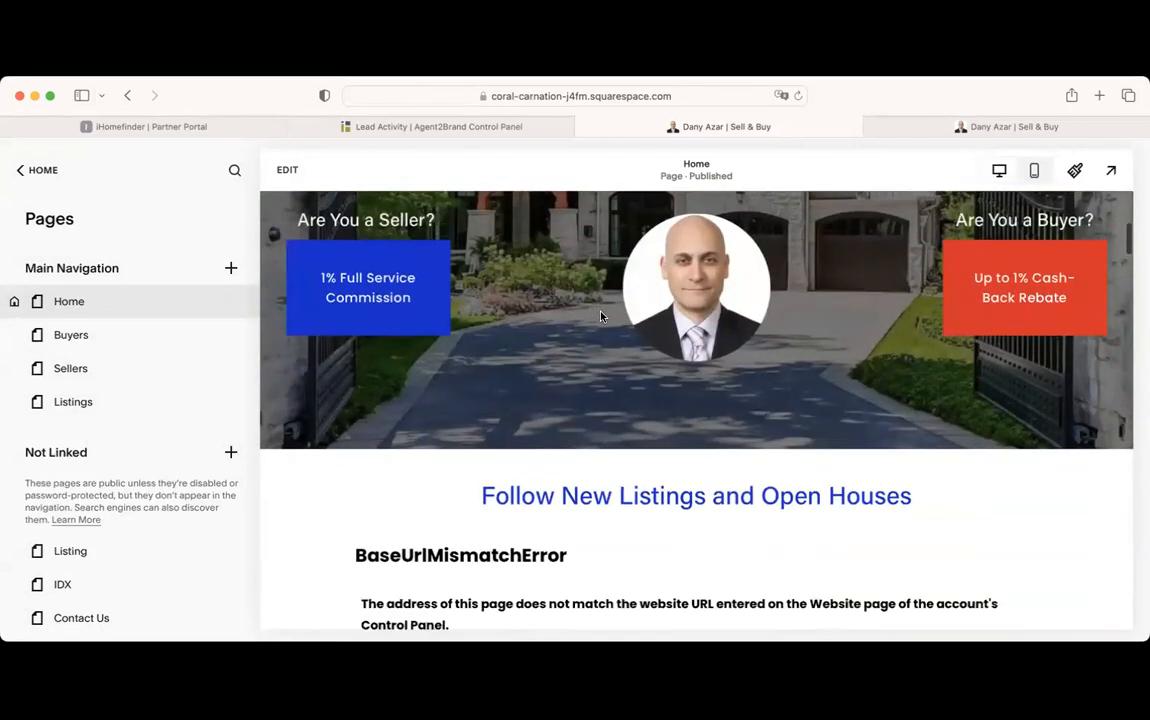
scroll(600, 316, "up", 5)
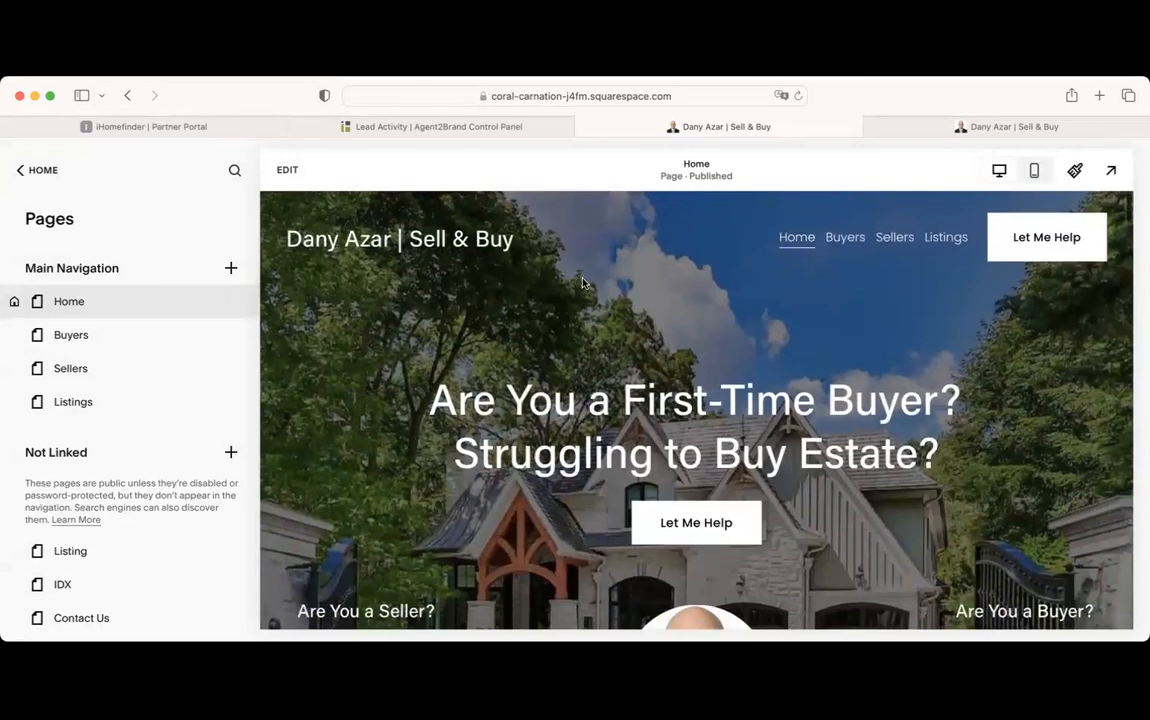
left_click(420, 128)
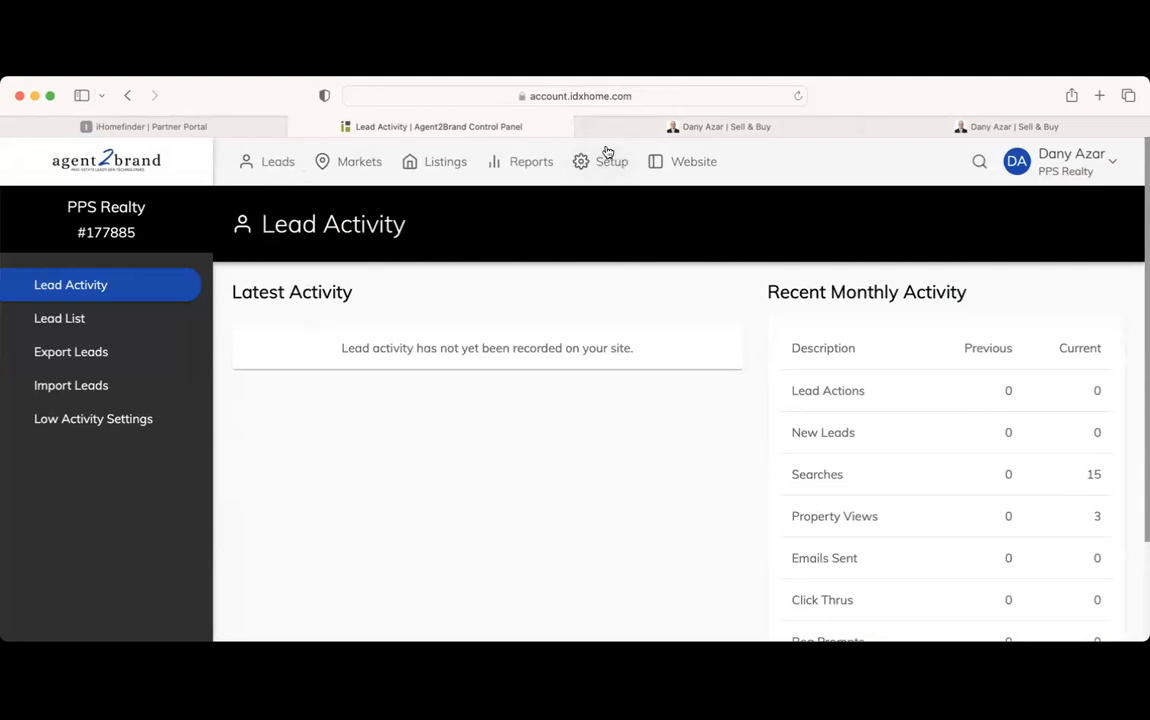
Start a new market and replace the name Toronto Luxury Homes with Pre-Construction
left_click(360, 164)
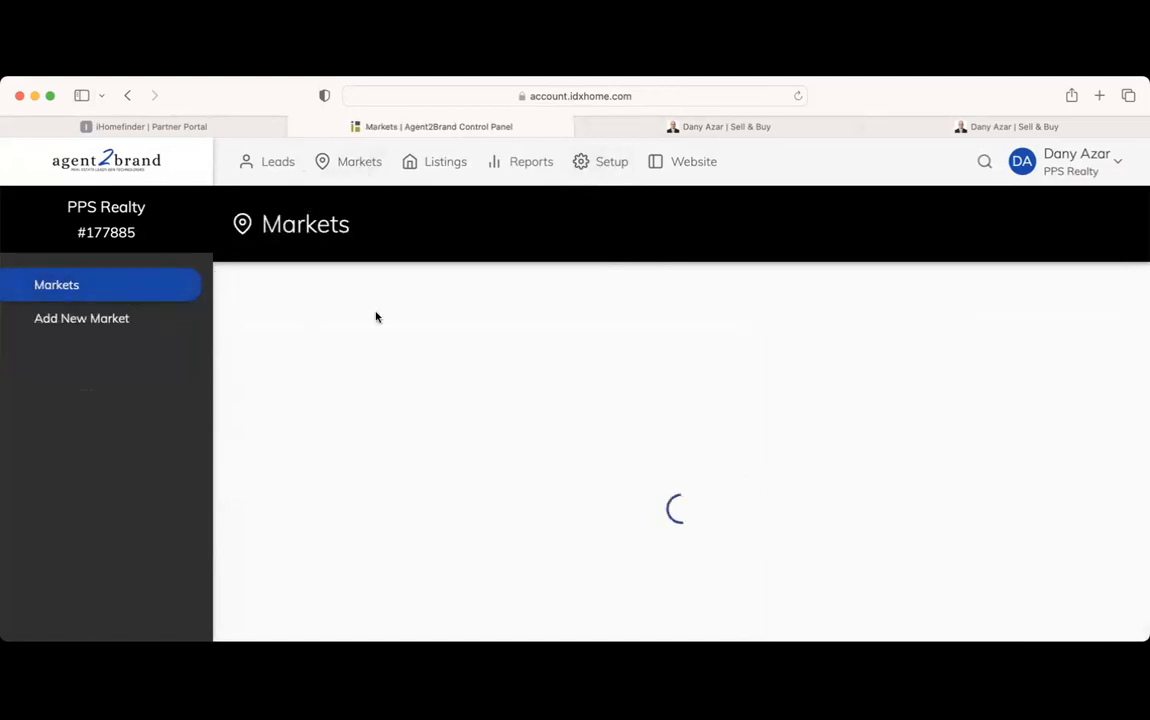
left_click(131, 318)
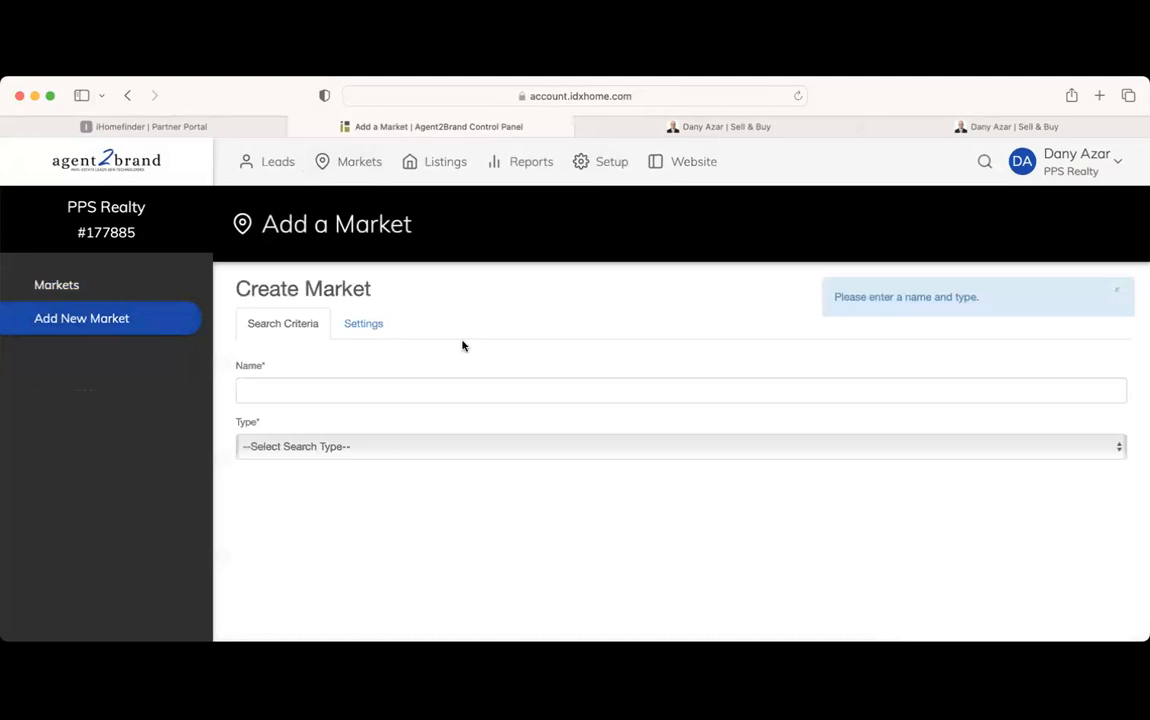
left_click(408, 400)
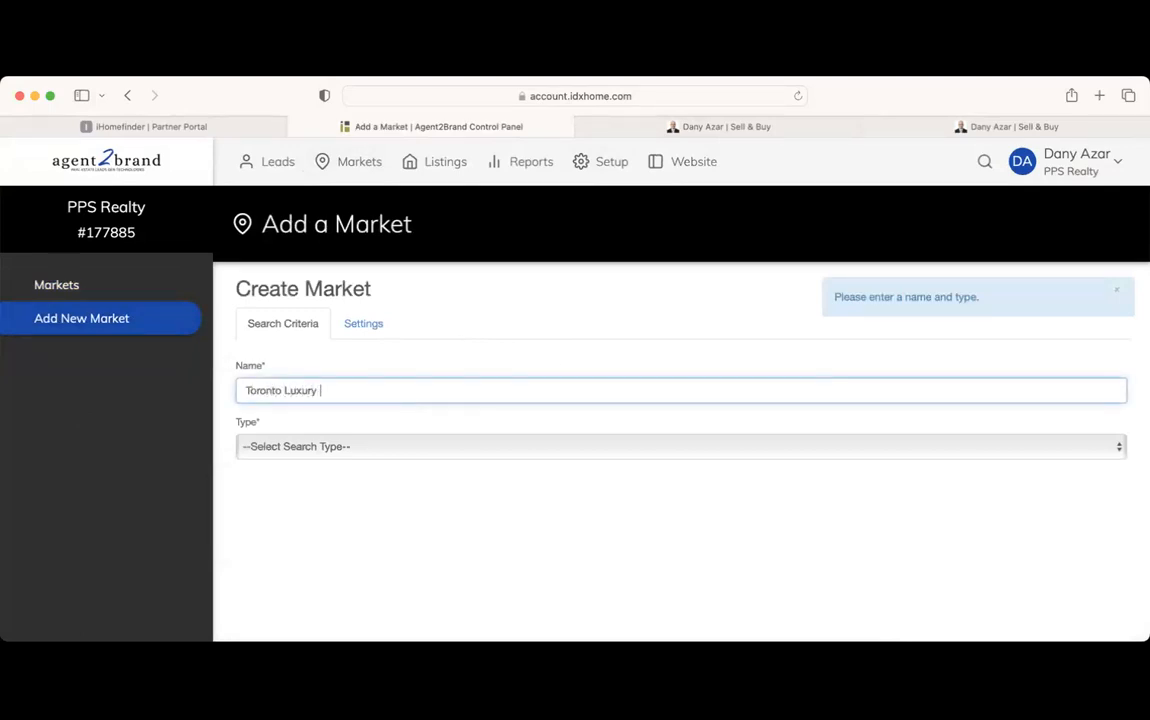
double_click(379, 386)
triple_click(384, 390)
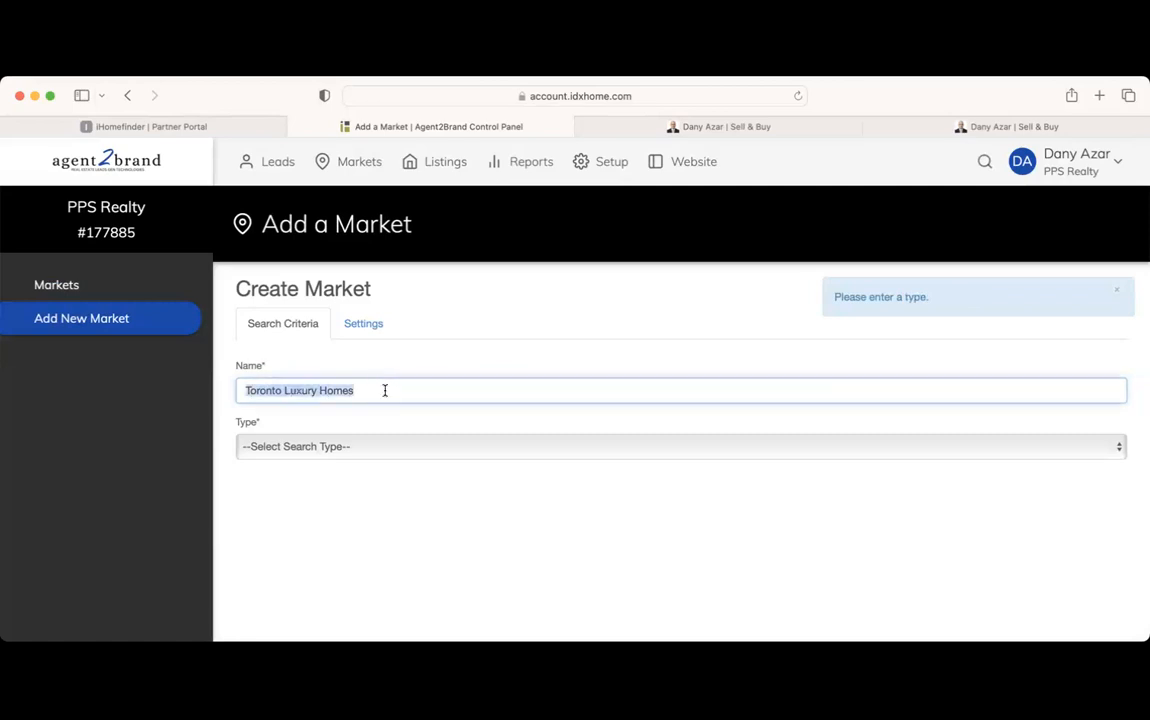
key("BackSpace")
type("Pre-Construction")
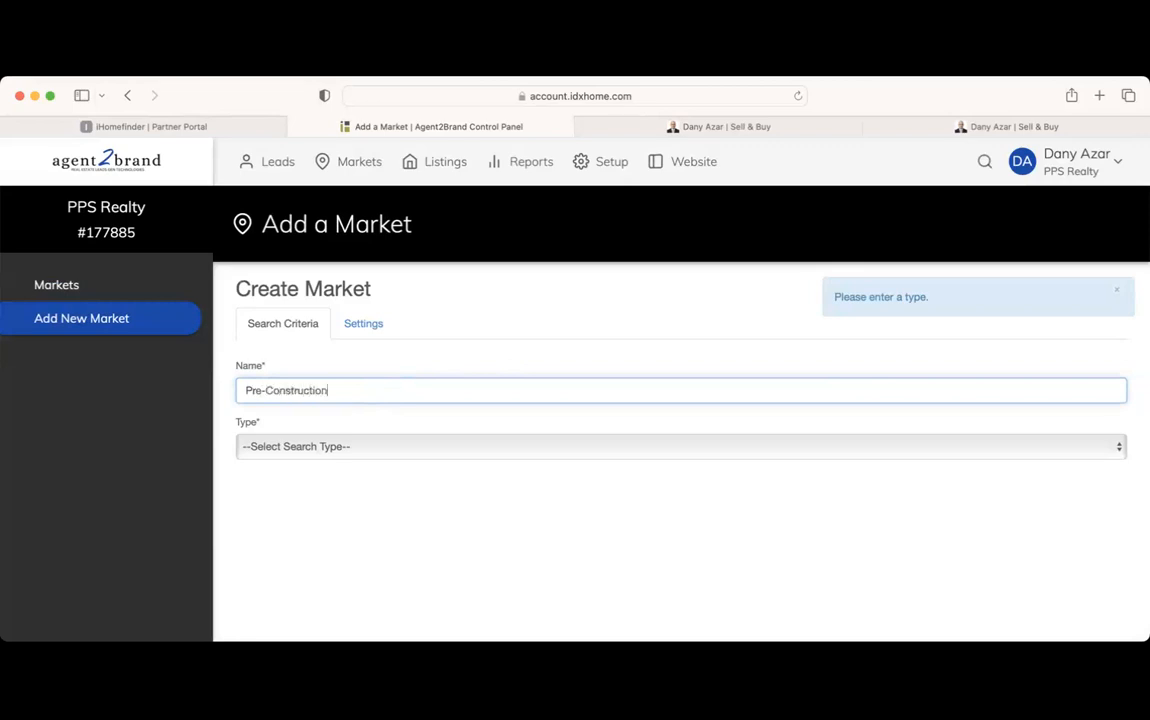
left_click(441, 422)
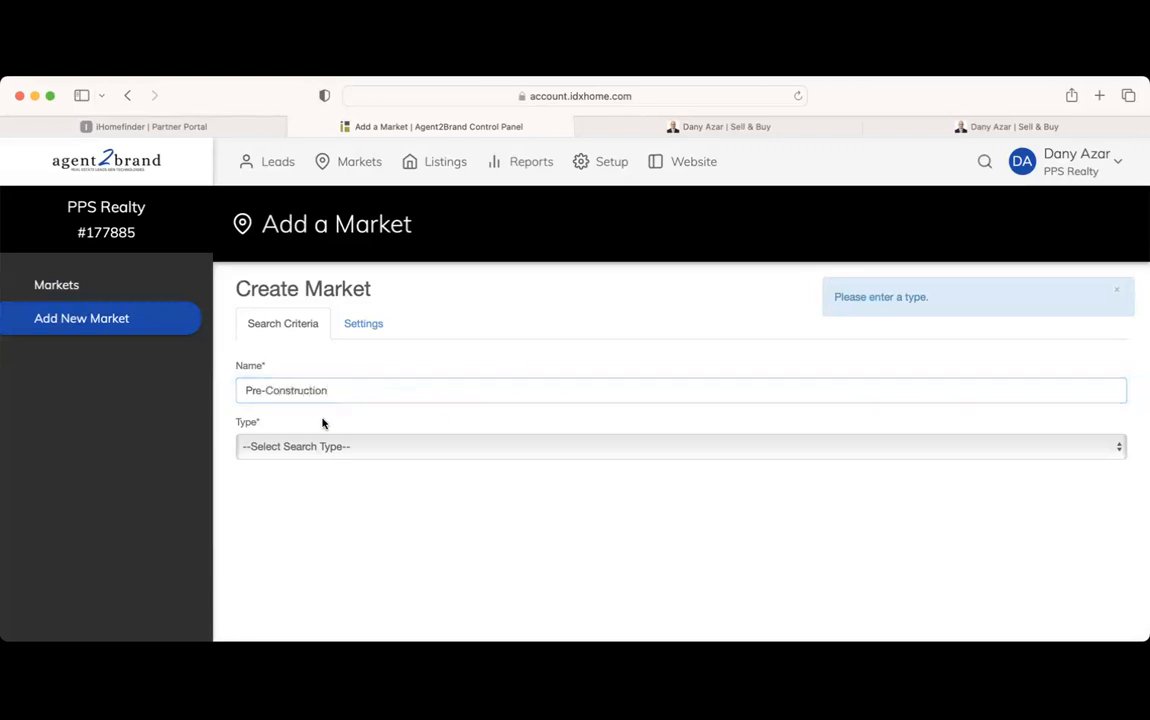
Set the market type to Basic MLS Search and visit the Location and Min. Price fields
left_click(383, 452)
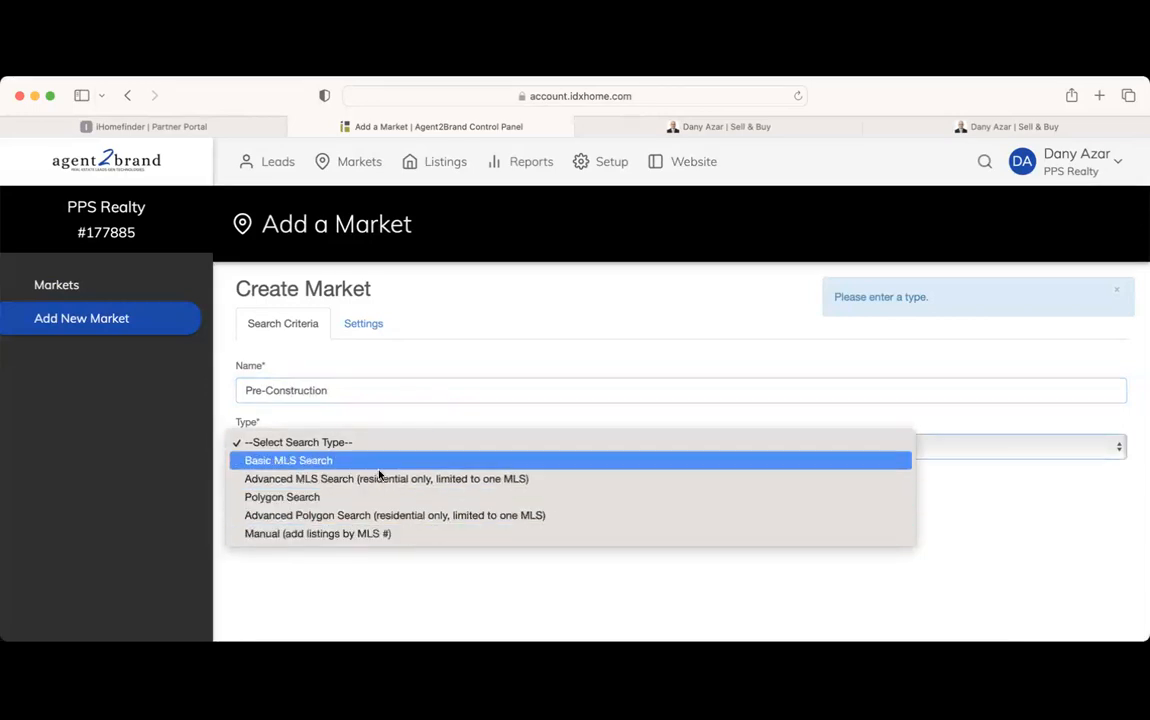
left_click(510, 462)
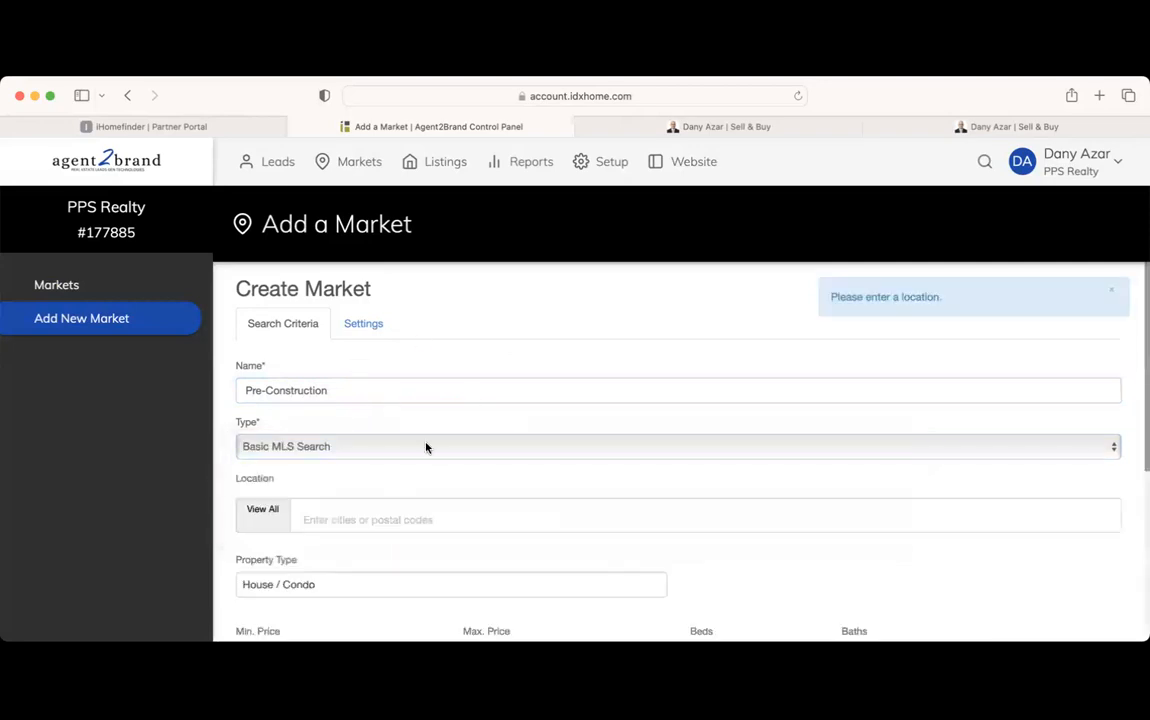
scroll(426, 447, "down", 3)
left_click(416, 390)
scroll(450, 505, "down", 2)
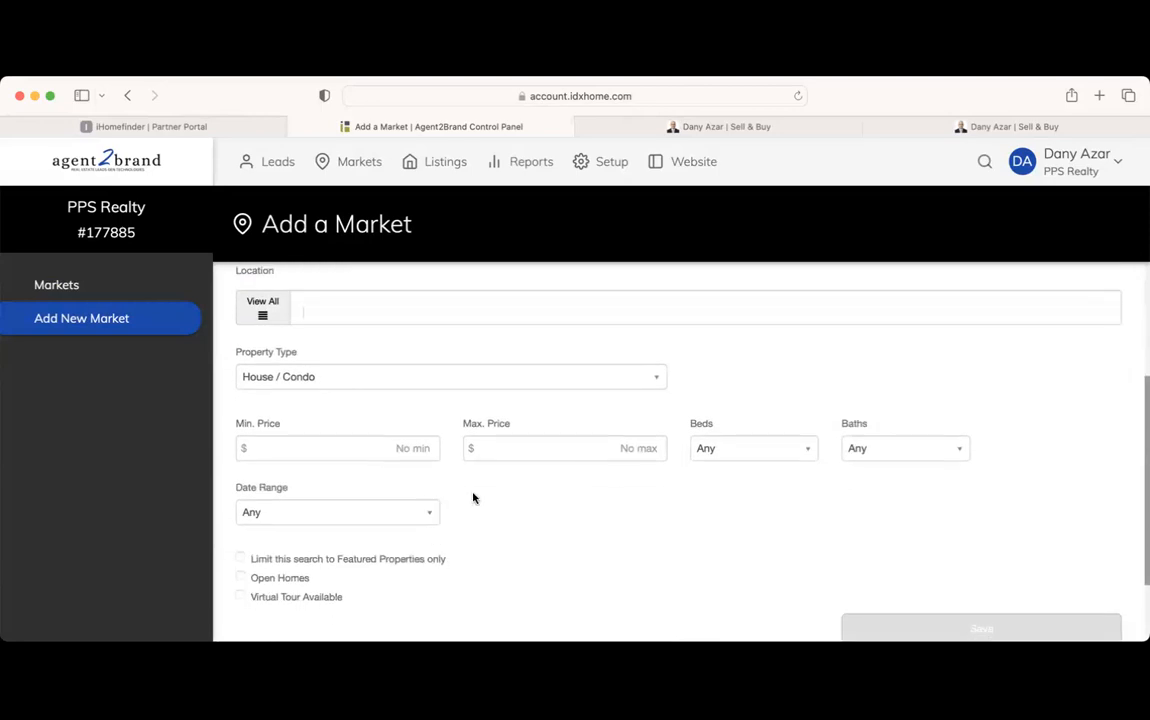
left_click(352, 447)
scroll(476, 489, "down", 2)
scroll(476, 488, "up", 3)
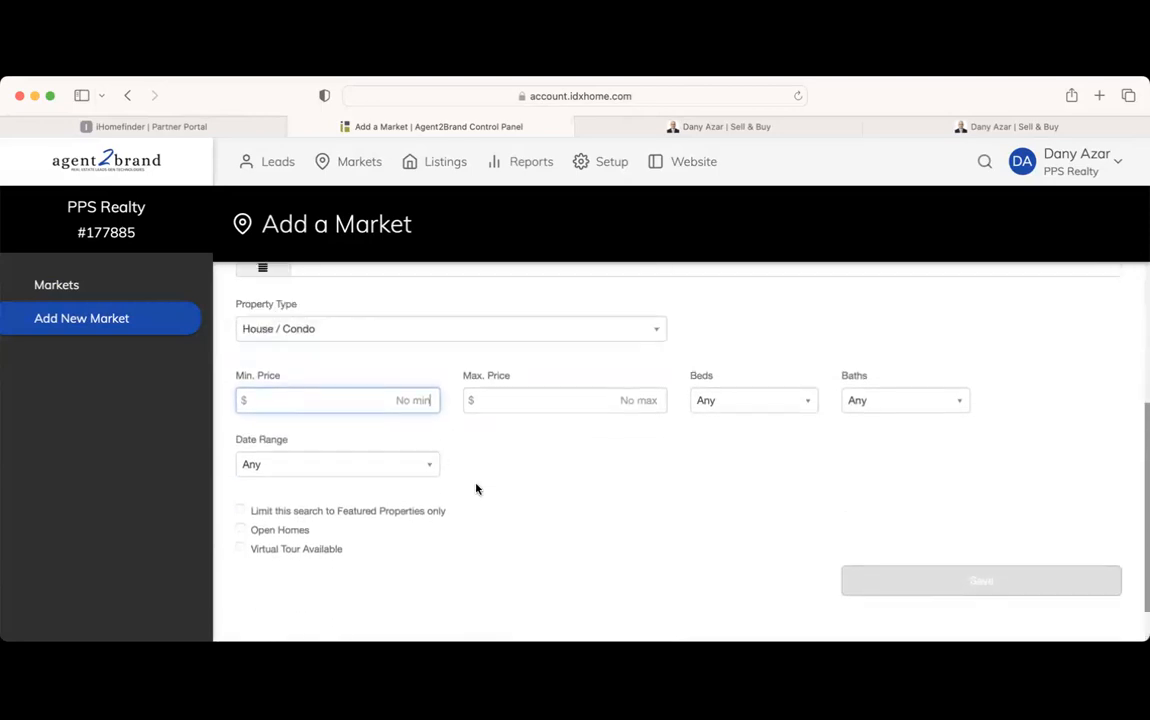
scroll(506, 507, "up", 2)
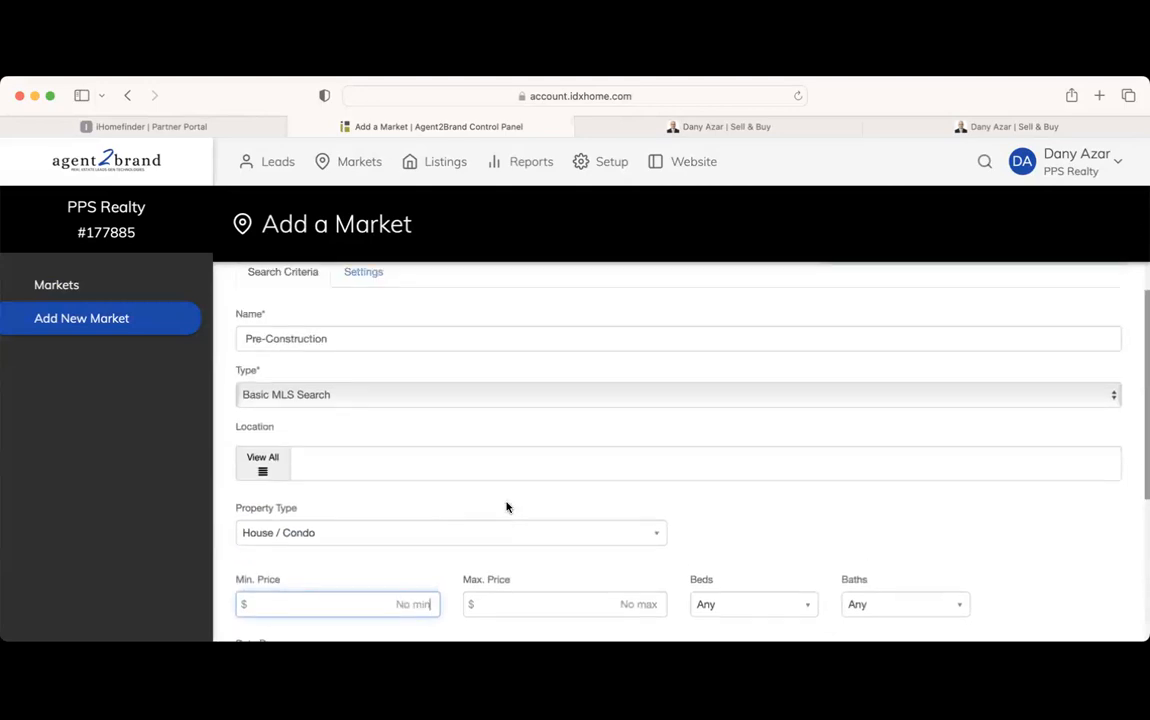
Switch to the live sellandbuywithdany.com listings search and scroll through the results
left_click(1001, 124)
scroll(804, 325, "down", 3)
scroll(780, 360, "down", 10)
Check the City choices in the website's area search, then return to the Add a Market form
left_click(334, 205)
left_click(228, 251)
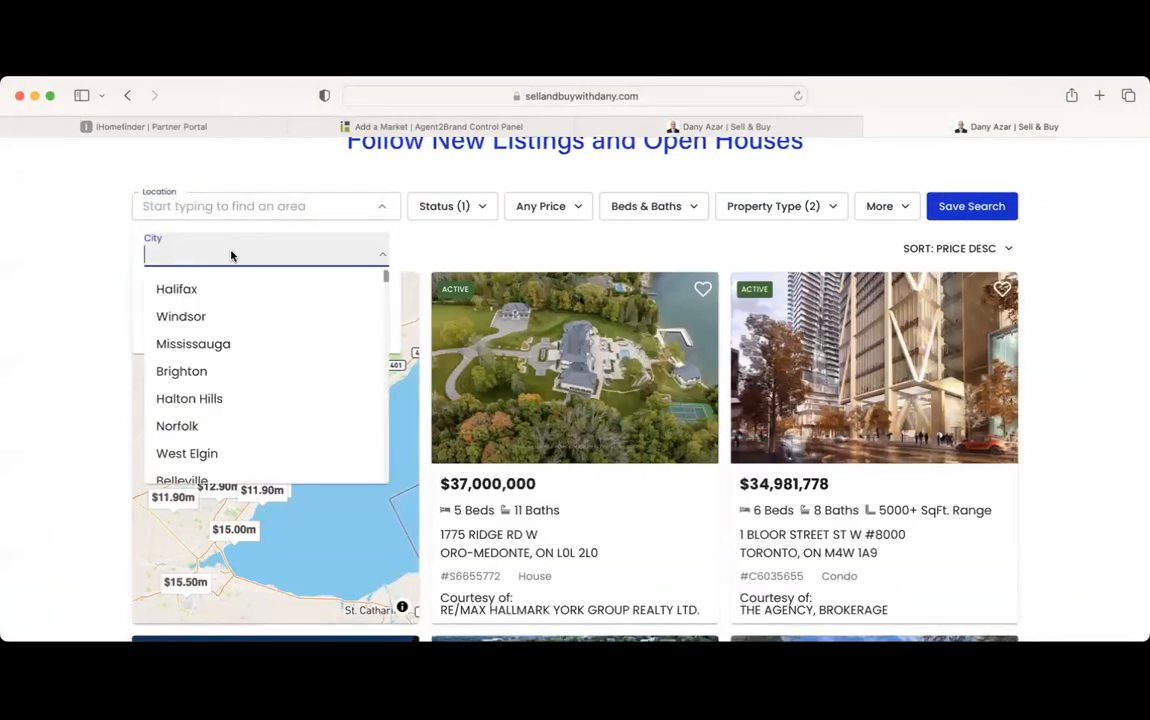
left_click(262, 210)
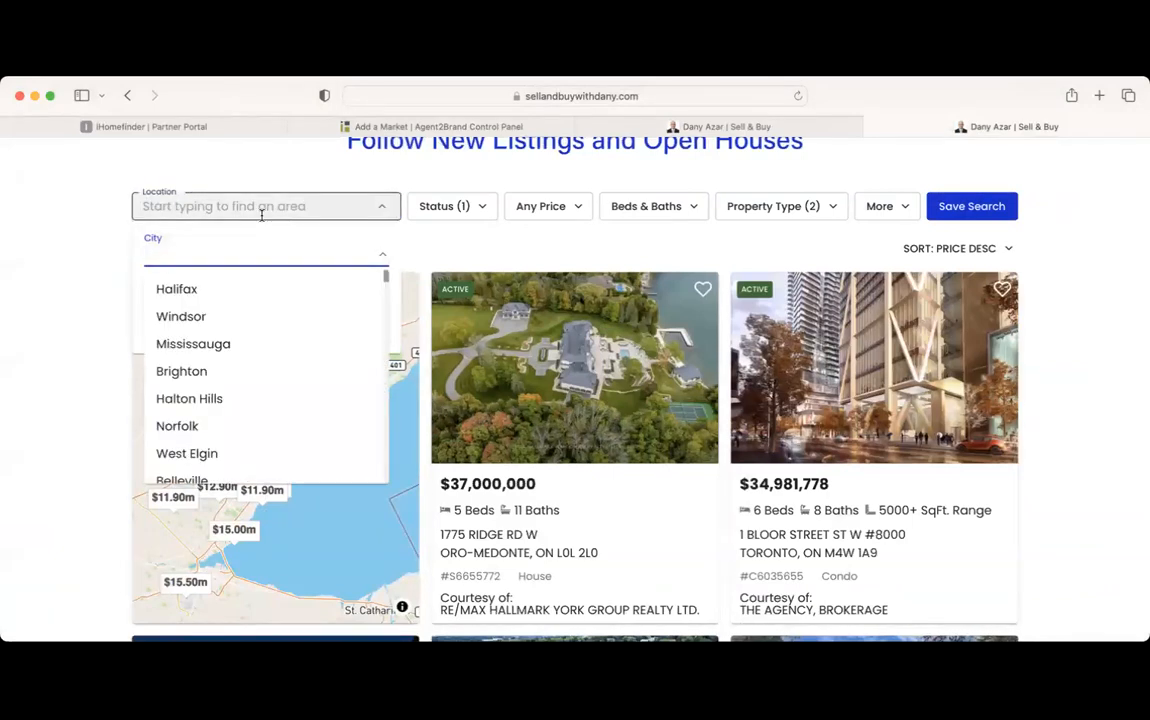
left_click(506, 226)
scroll(697, 220, "up", 2)
scroll(697, 220, "up", 5)
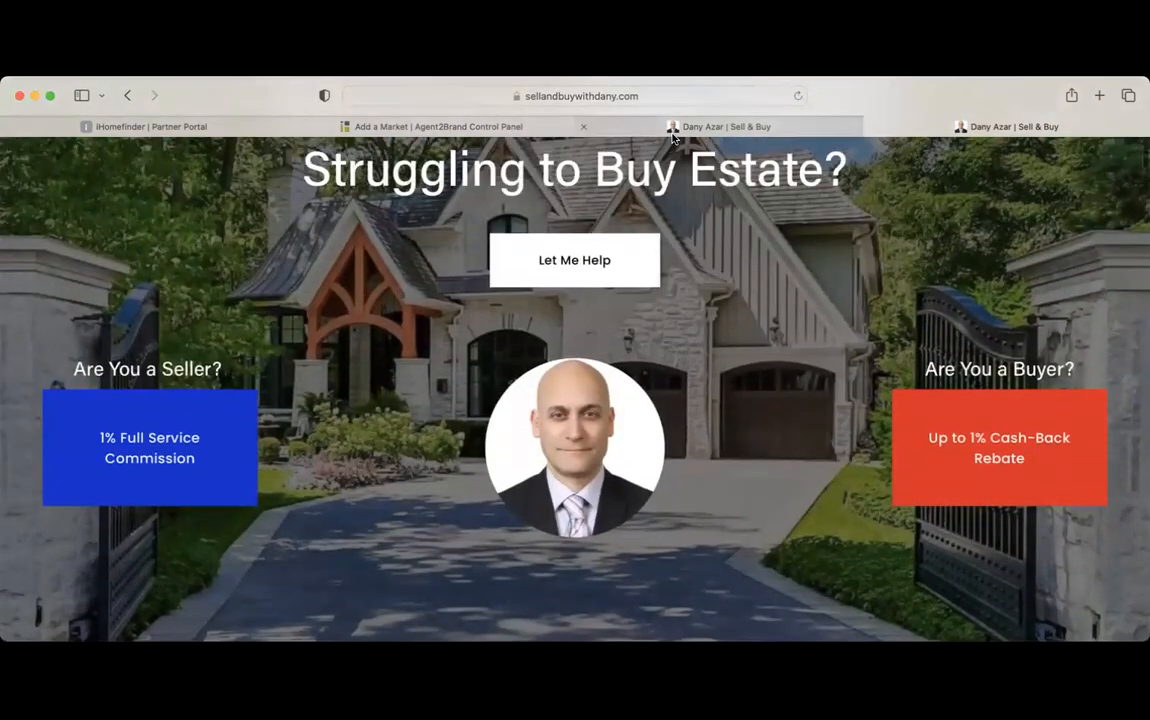
left_click(469, 134)
Drop the Pre-Construction draft, open a fresh Create Market form and glance at its Settings
scroll(410, 513, "down", 5)
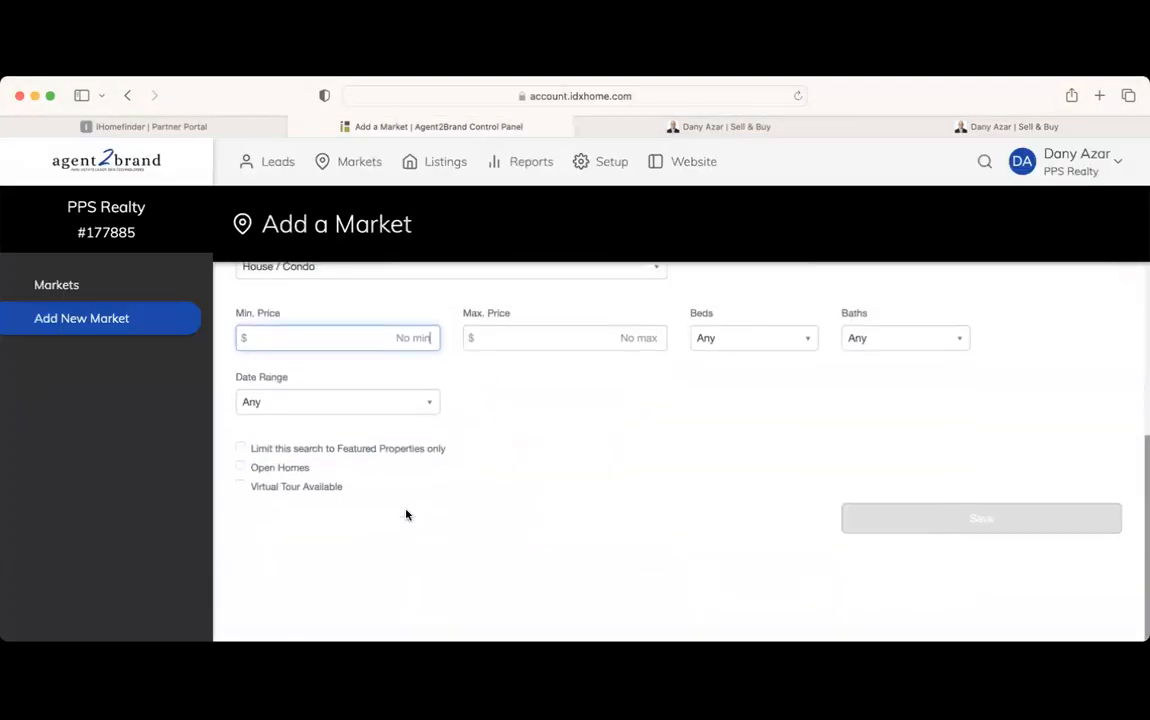
scroll(505, 450, "up", 6)
left_click(108, 276)
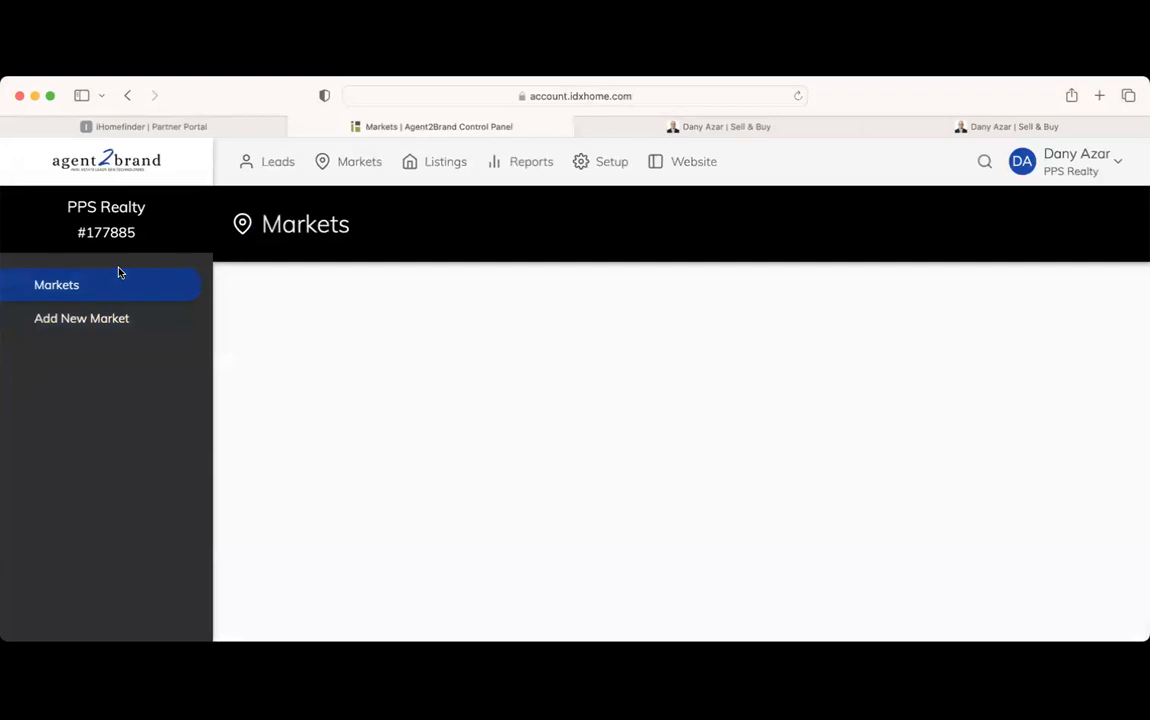
left_click(118, 320)
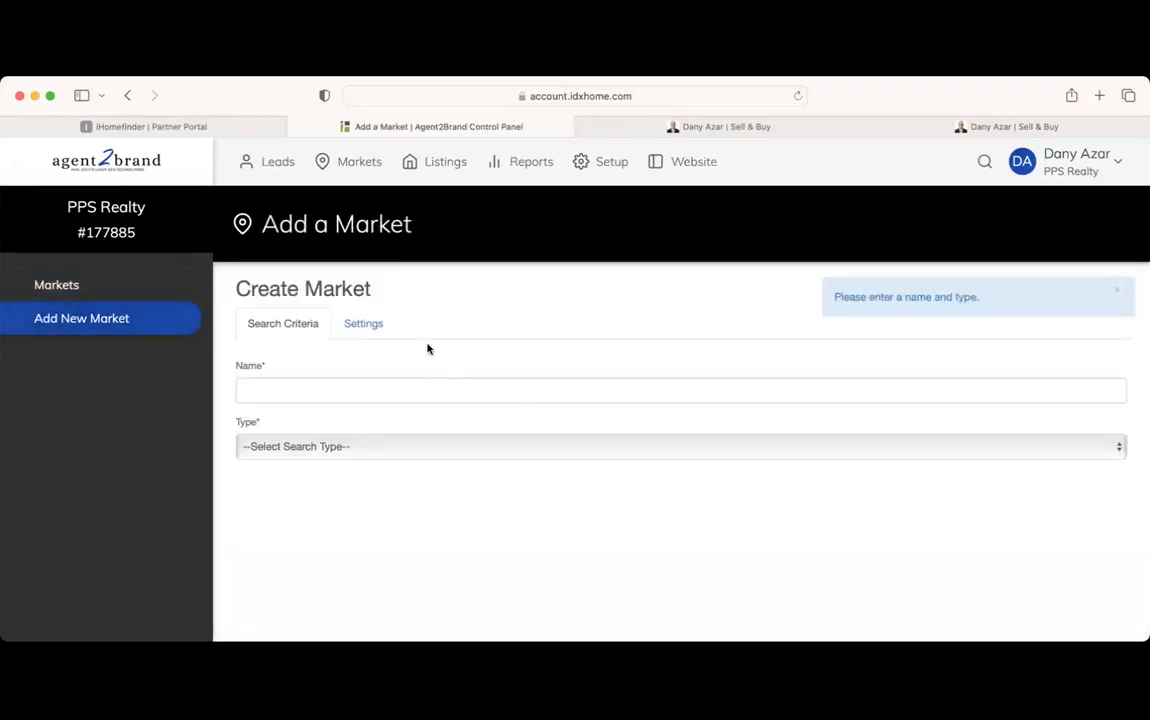
left_click(385, 326)
scroll(476, 360, "down", 1)
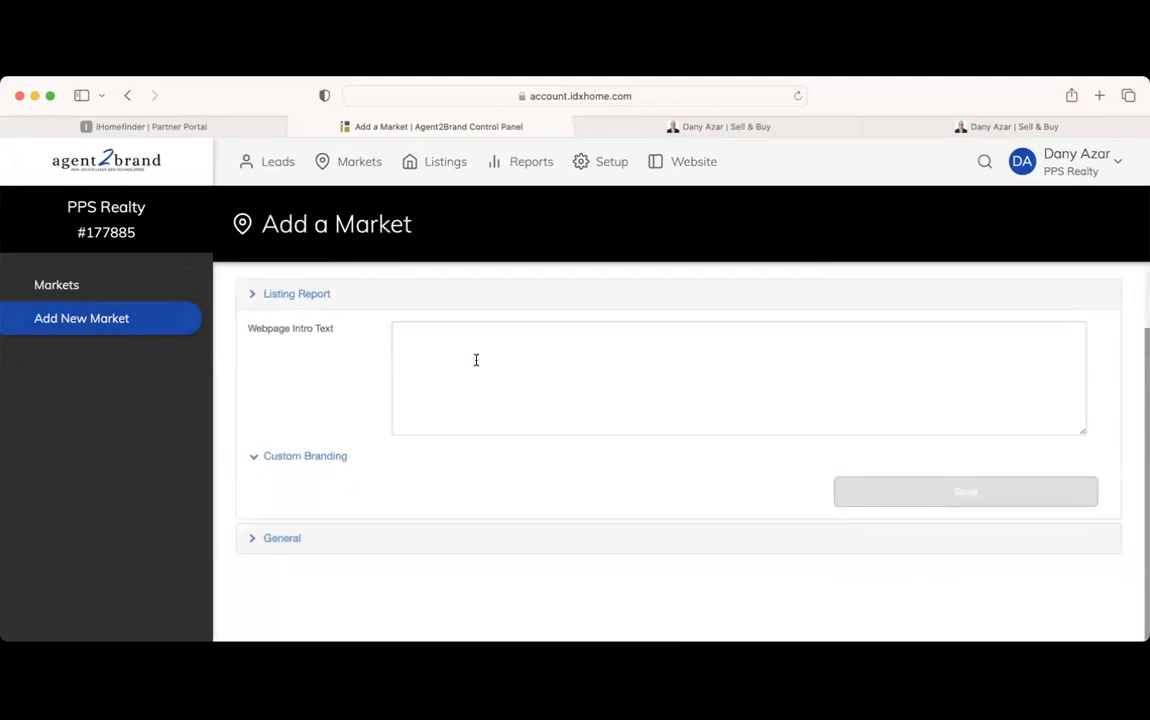
scroll(465, 490, "up", 2)
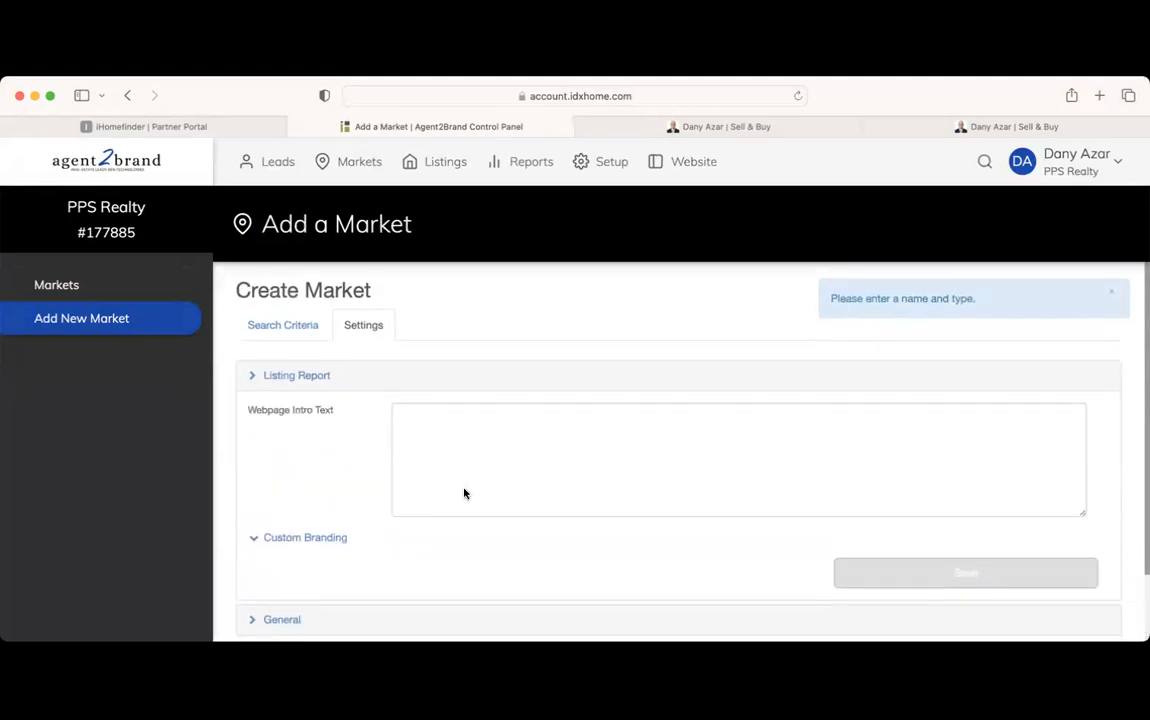
left_click(277, 330)
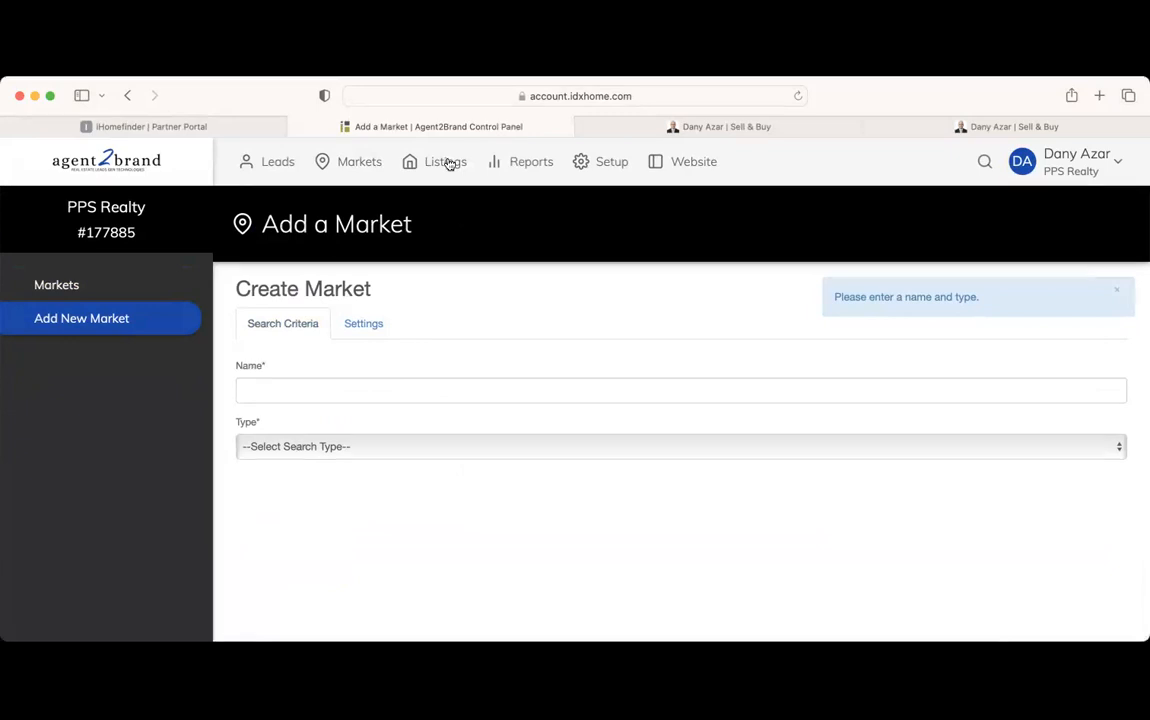
left_click(591, 174)
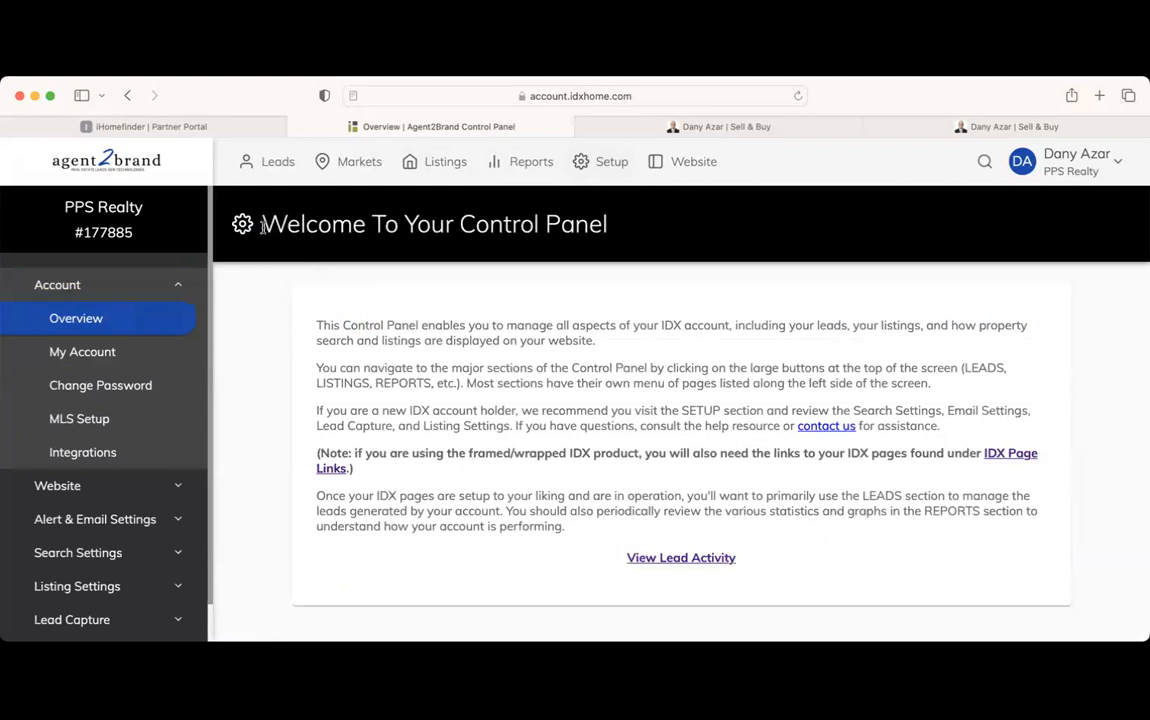
Open Website Version & Platform settings and scroll through the Squarespace IDX setup steps
left_click_drag(243, 224, 537, 224)
left_click(520, 363)
scroll(57, 374, "down", 1)
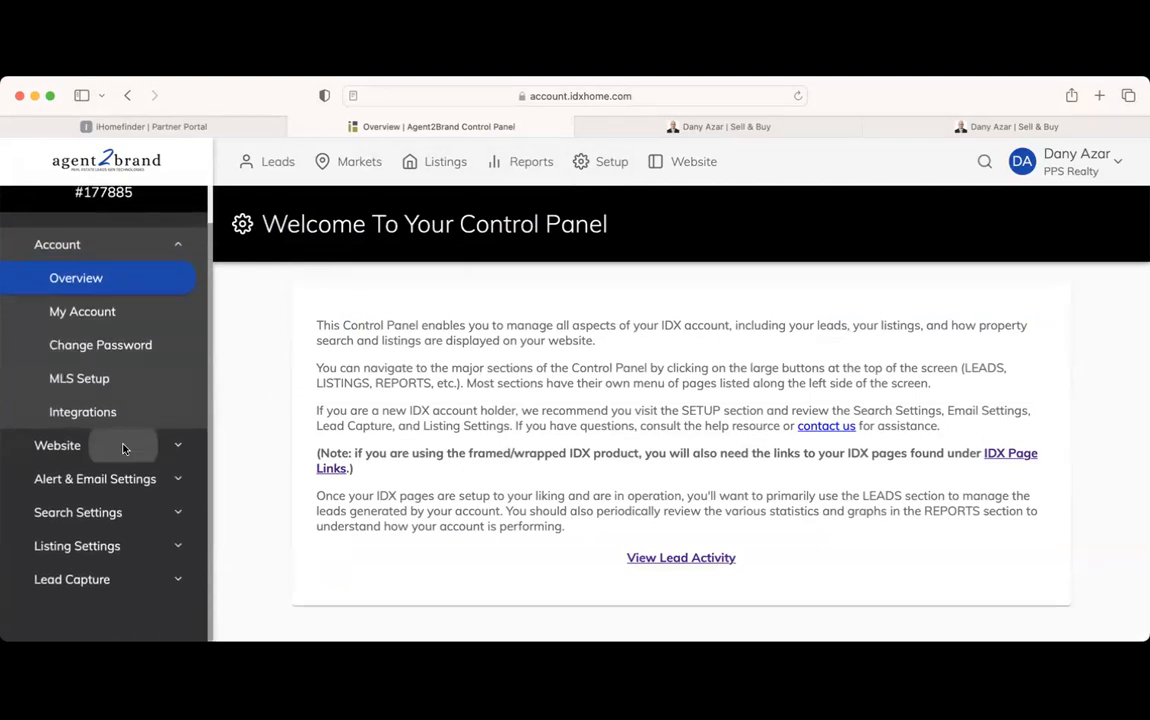
left_click(119, 443)
scroll(315, 371, "down", 10)
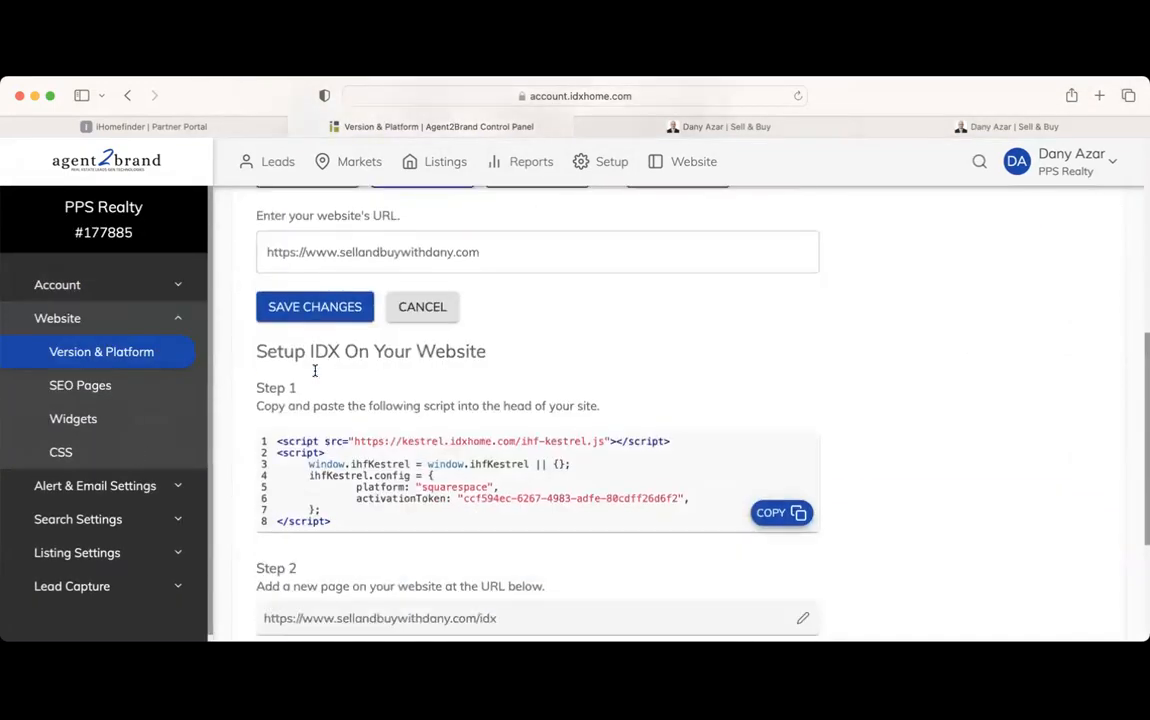
scroll(315, 371, "up", 10)
scroll(315, 371, "down", 10)
scroll(315, 371, "up", 10)
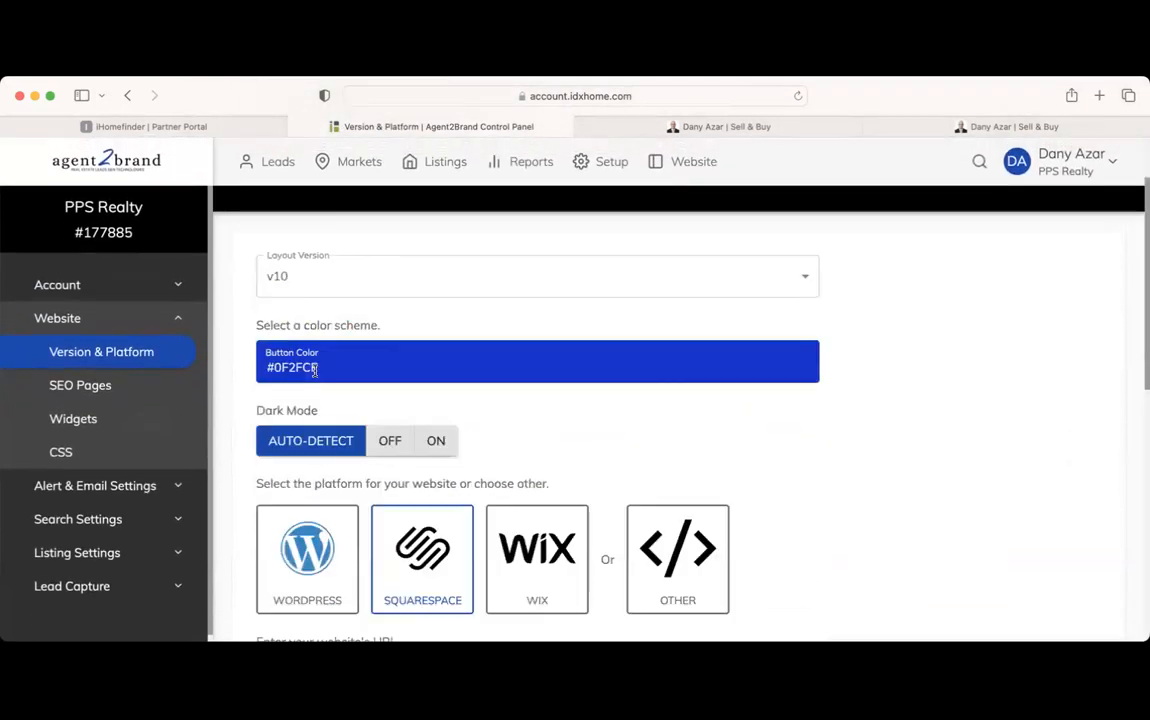
scroll(315, 371, "down", 10)
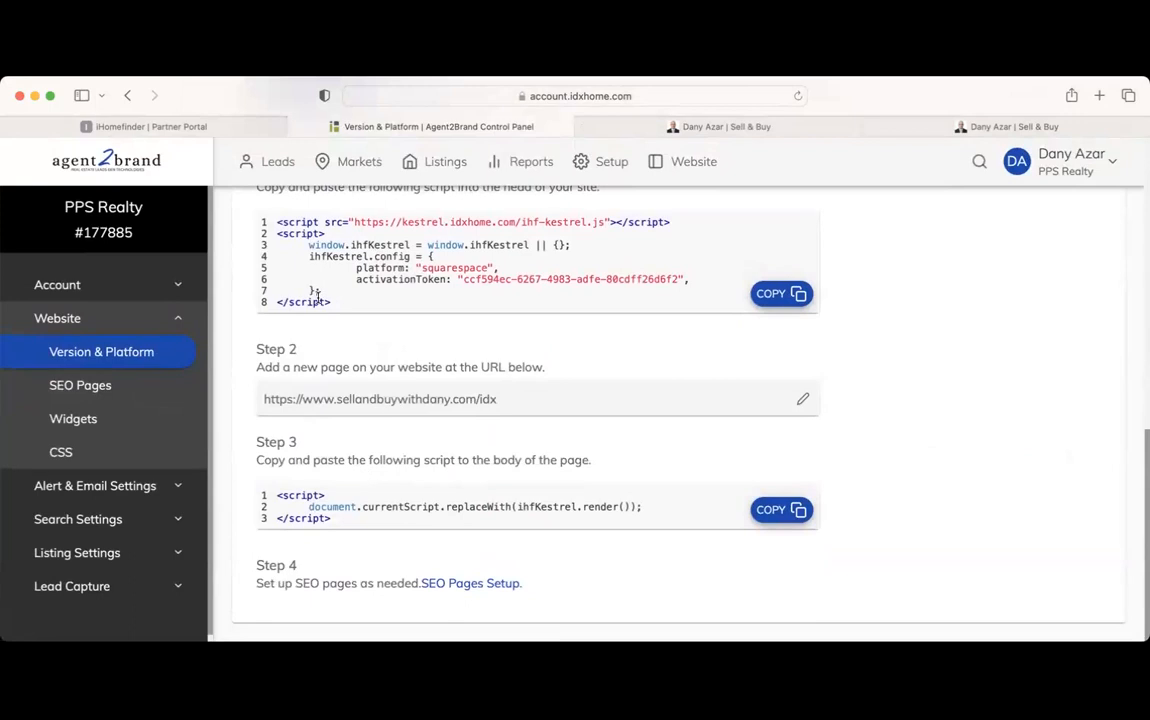
left_click(85, 384)
Scroll the SEO Pages list and compare it with both open website tabs
scroll(478, 440, "down", 3)
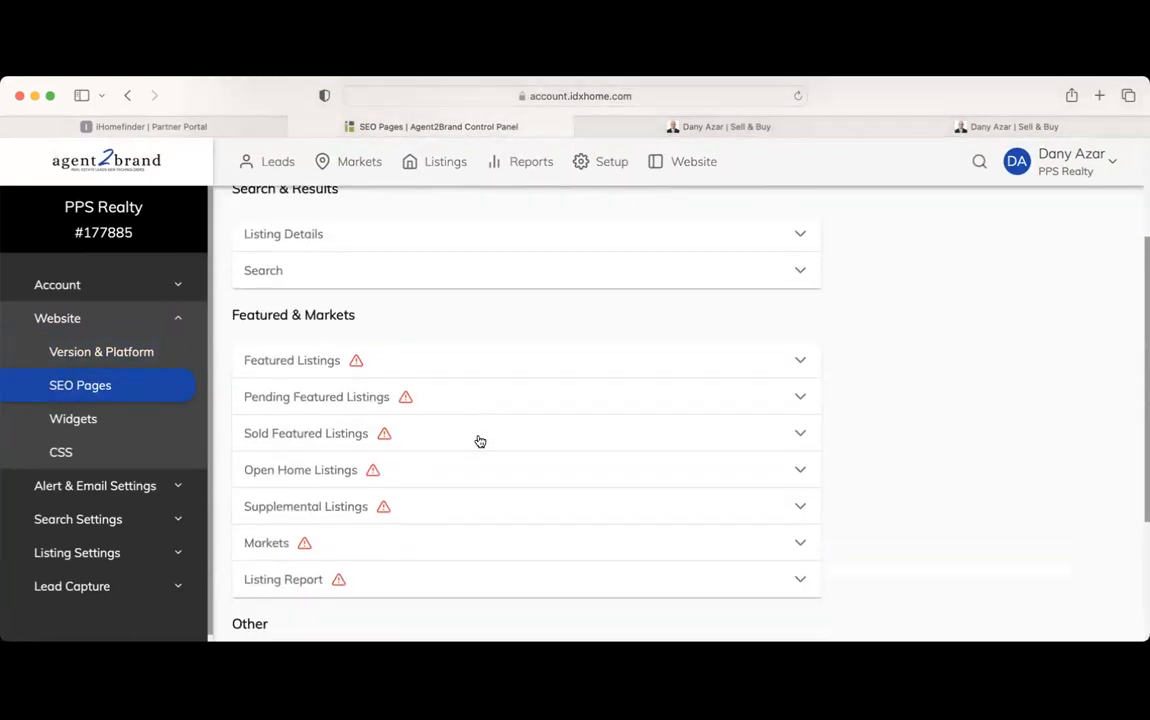
scroll(478, 440, "down", 2)
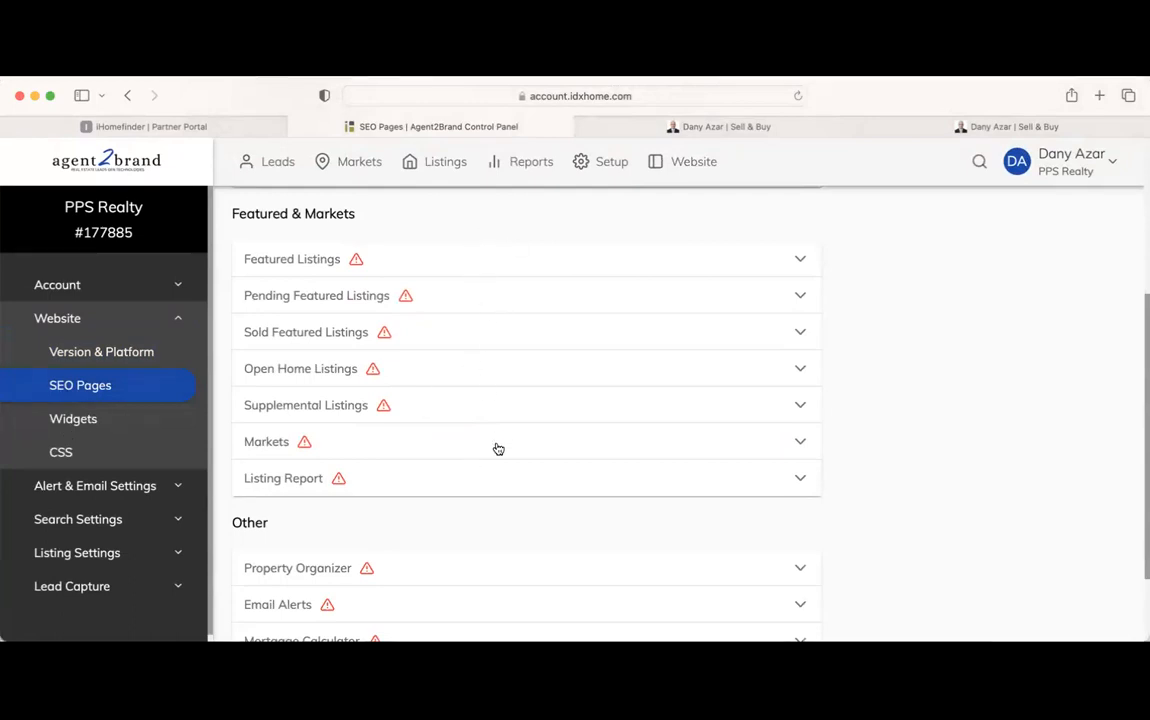
scroll(497, 449, "up", 5)
scroll(495, 449, "down", 7)
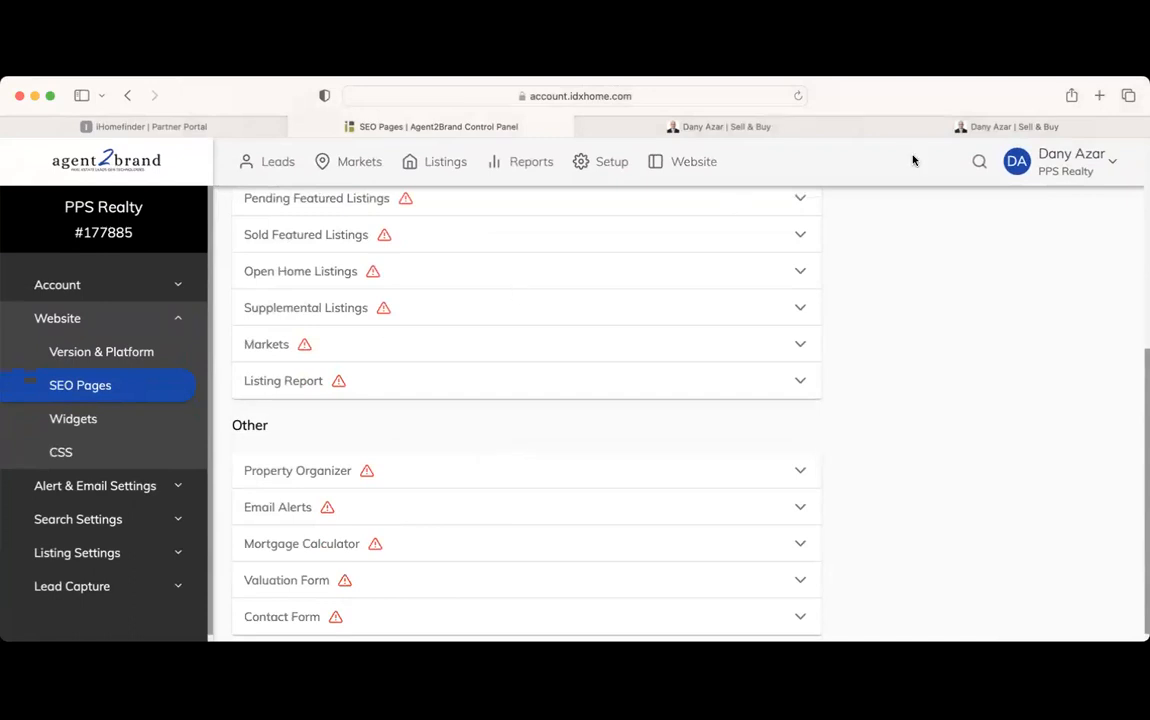
left_click(943, 131)
scroll(603, 403, "down", 5)
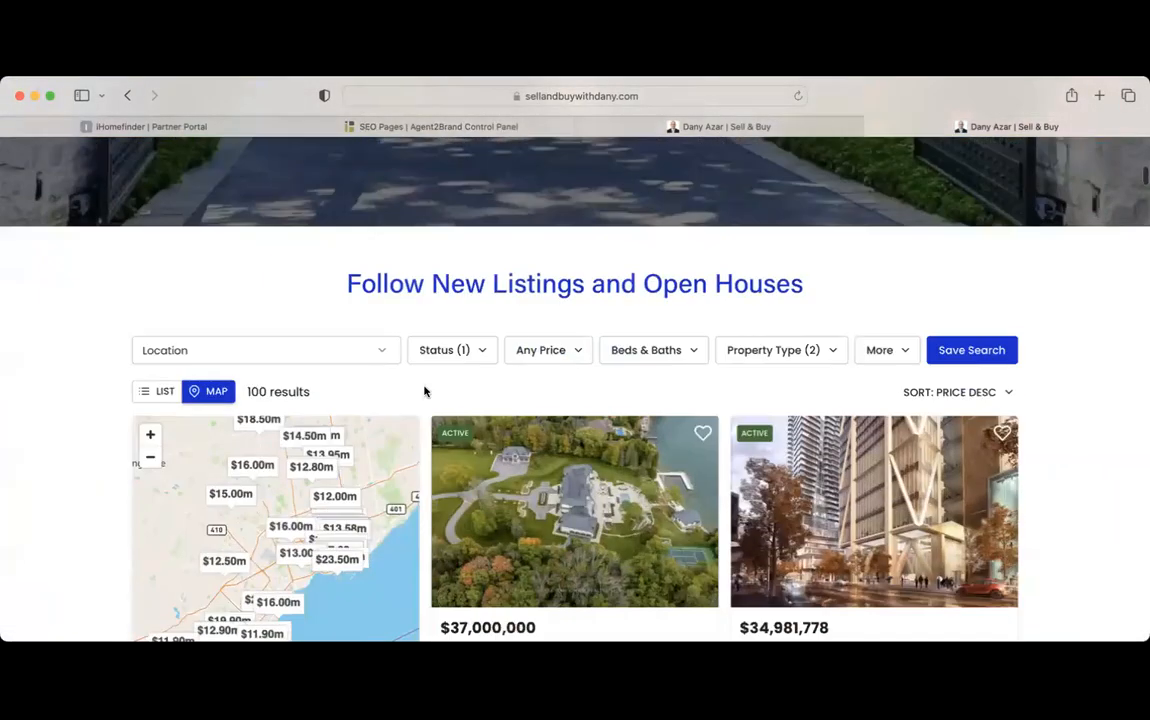
scroll(497, 422, "down", 1)
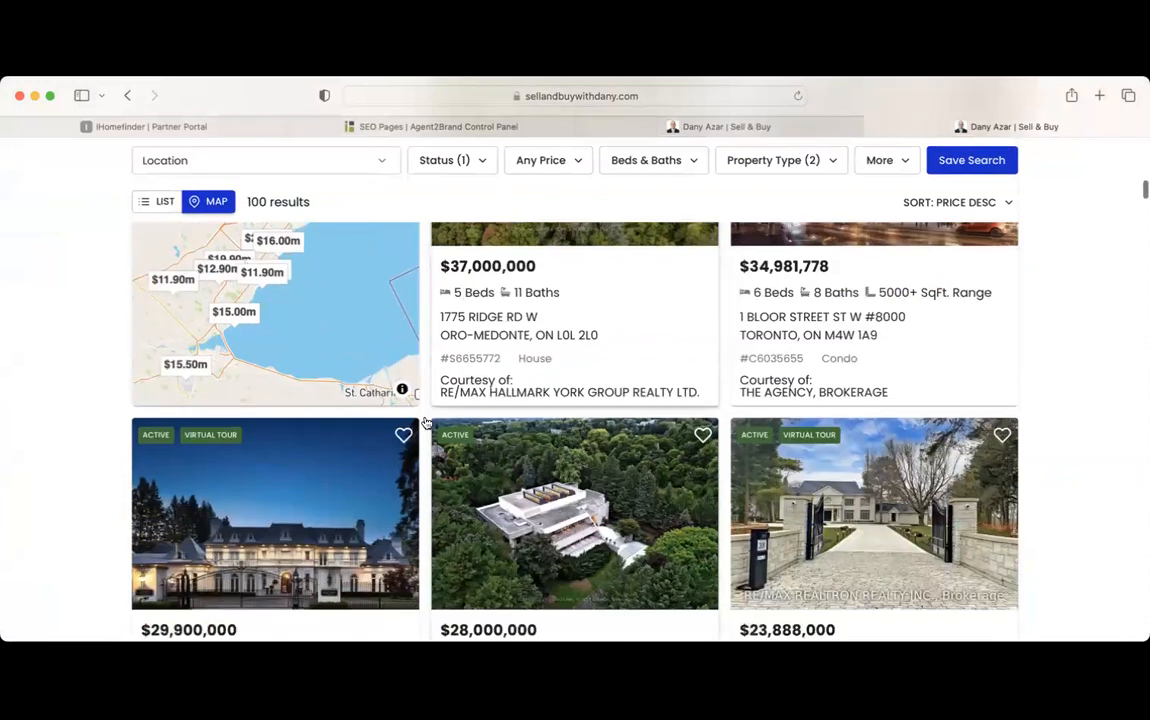
left_click(713, 127)
left_click(481, 128)
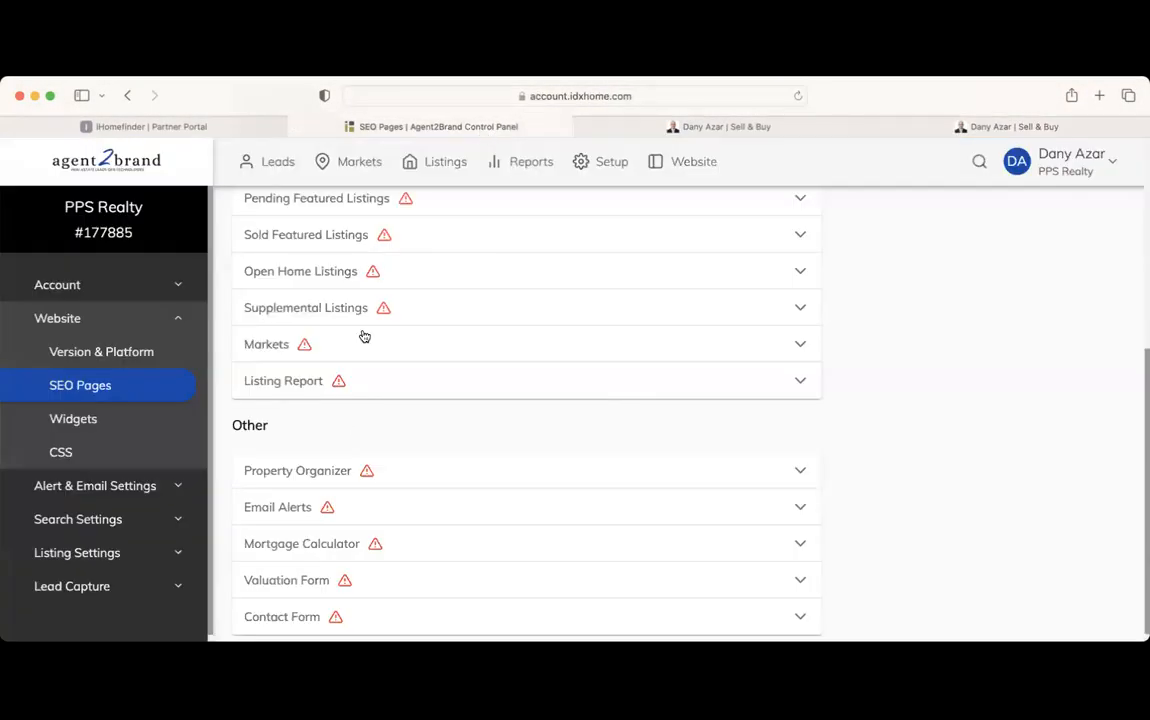
scroll(483, 312, "up", 5)
Browse the live site's property listings page, then return to the SEO Pages list
left_click(912, 130)
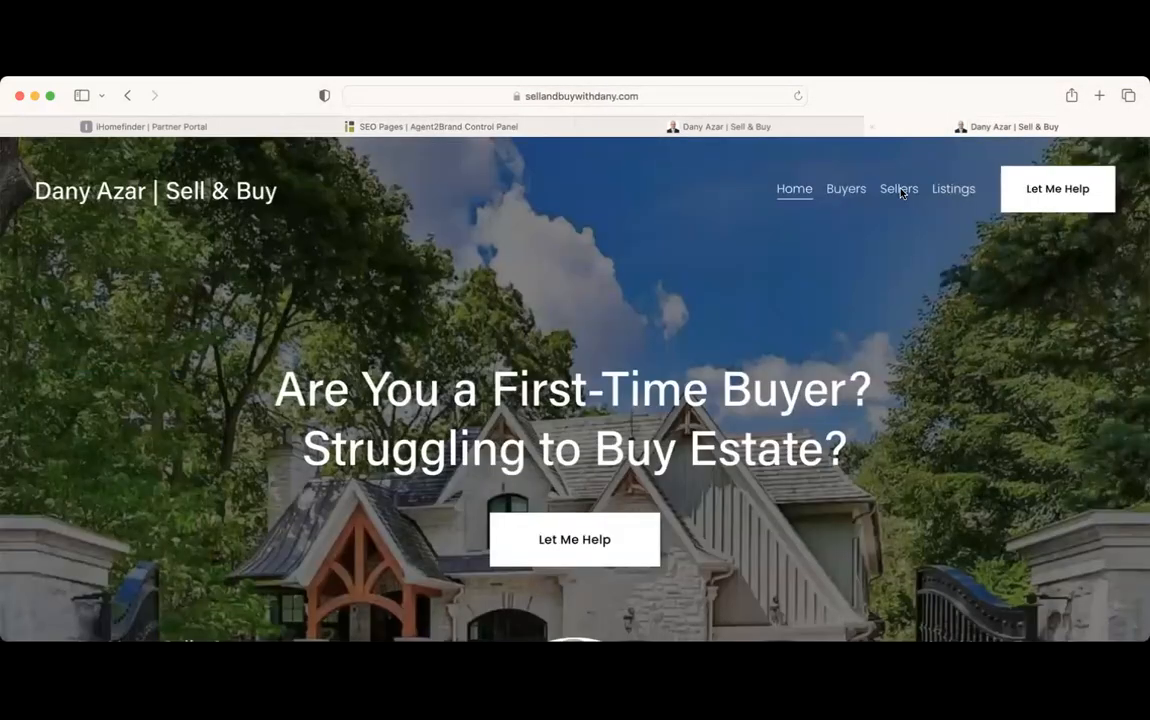
left_click(958, 189)
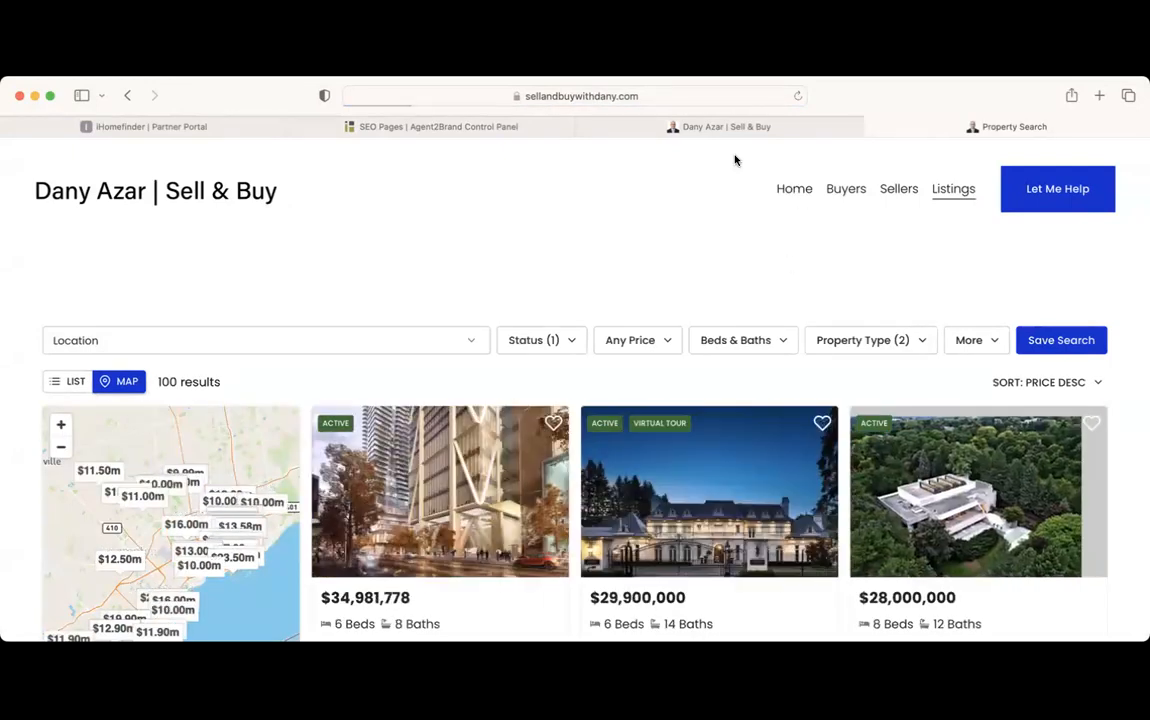
scroll(636, 263, "down", 5)
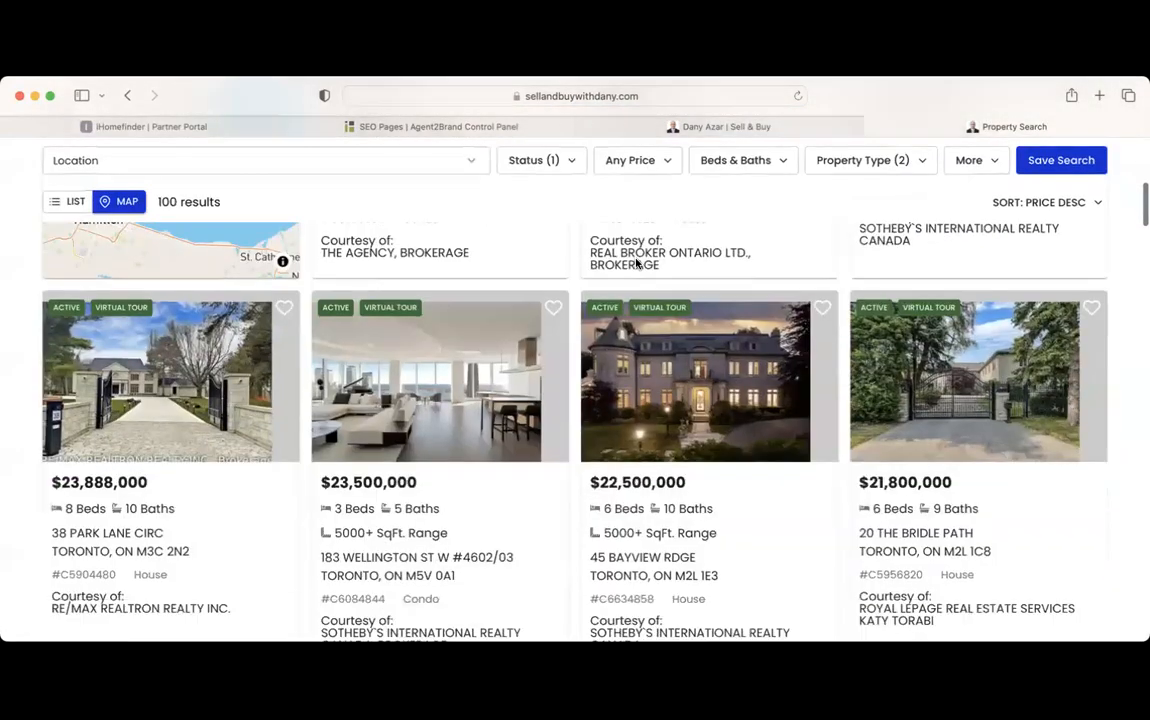
scroll(637, 262, "up", 5)
left_click(794, 189)
left_click(470, 127)
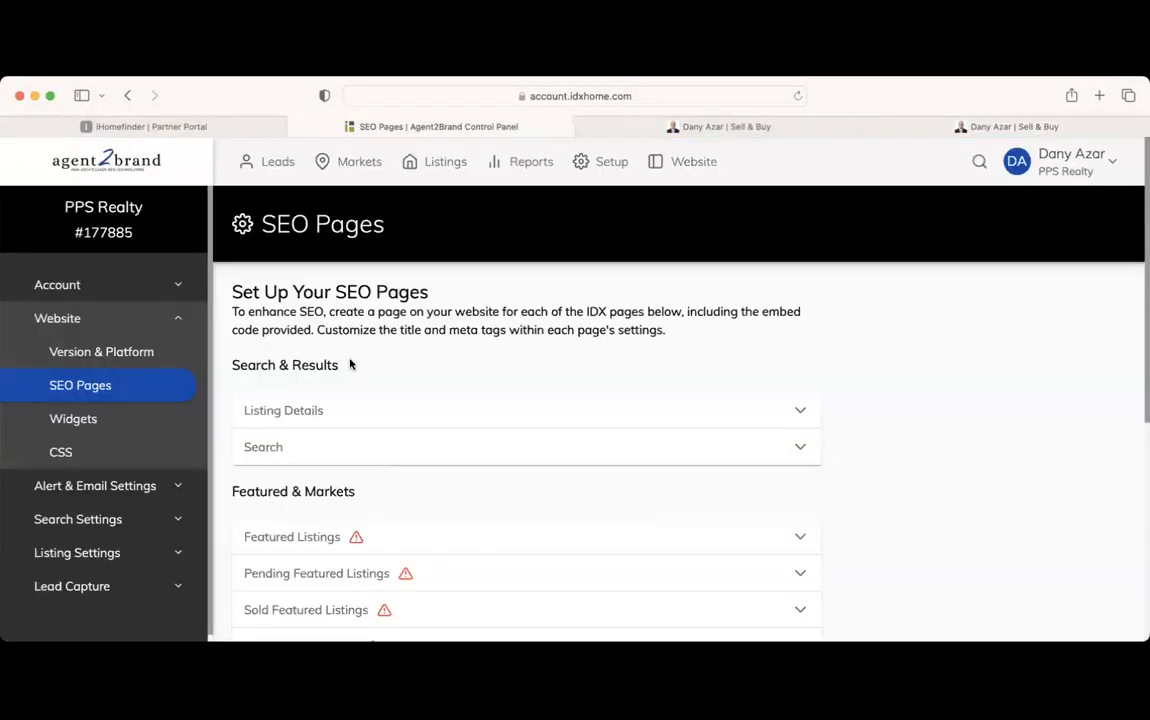
scroll(350, 364, "down", 5)
scroll(350, 364, "up", 5)
scroll(350, 364, "down", 3)
Pick the Featured Listings widget in the Widget Builder
left_click(365, 305)
left_click(365, 305)
left_click(116, 416)
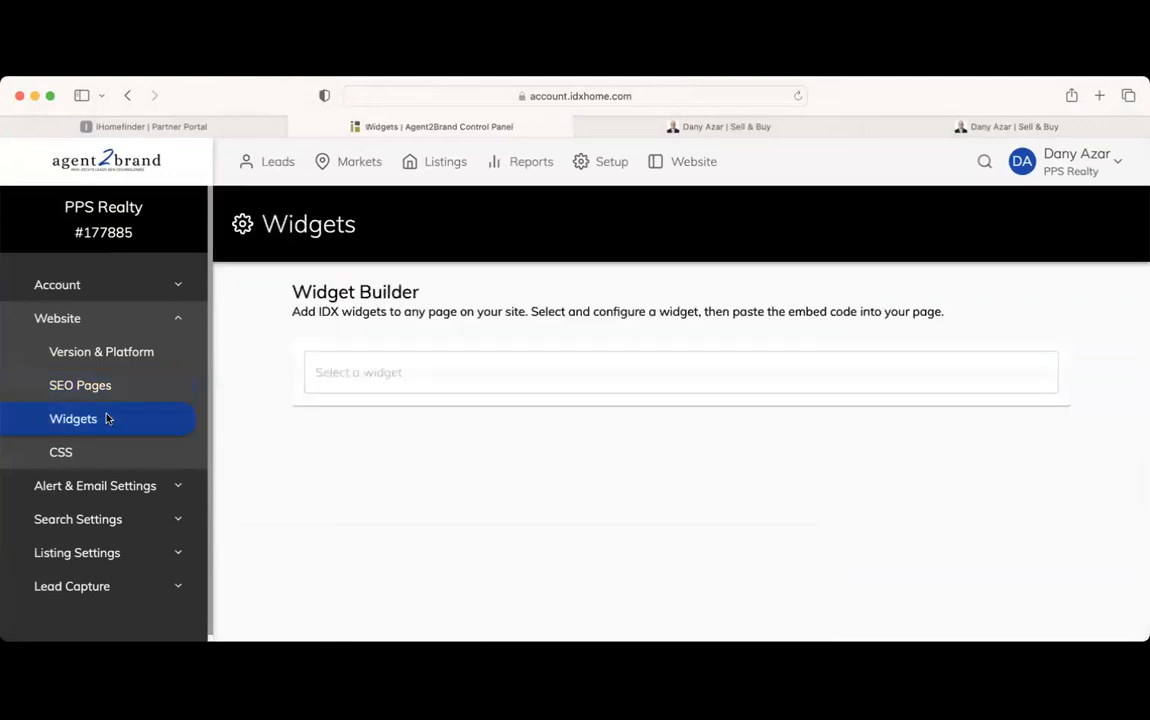
left_click(370, 368)
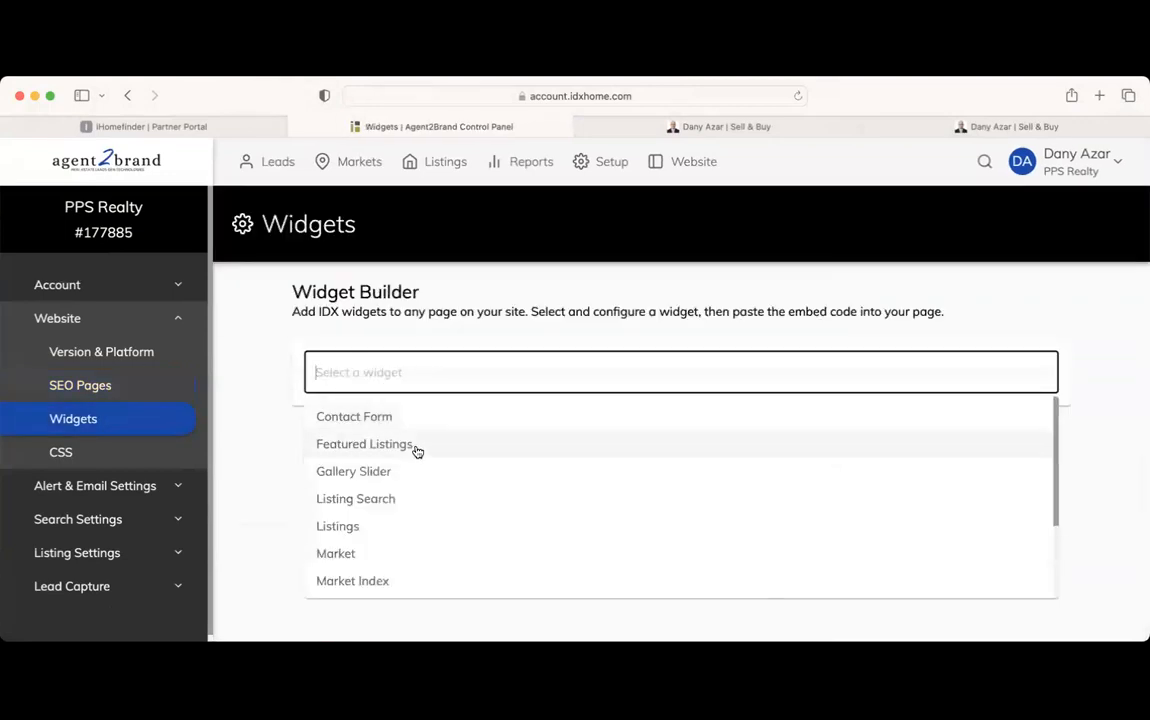
scroll(416, 449, "down", 3)
scroll(416, 455, "up", 3)
left_click(412, 447)
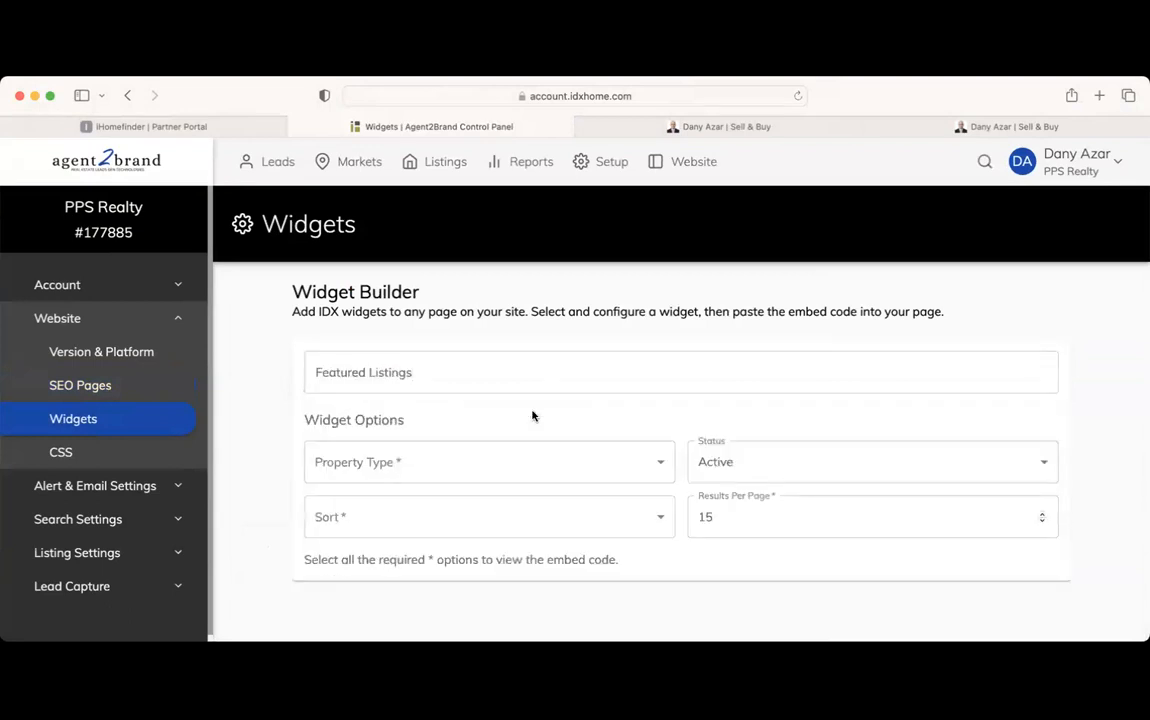
Set the widget's Property Type to House and sort by Price (Low to High)
left_click(465, 463)
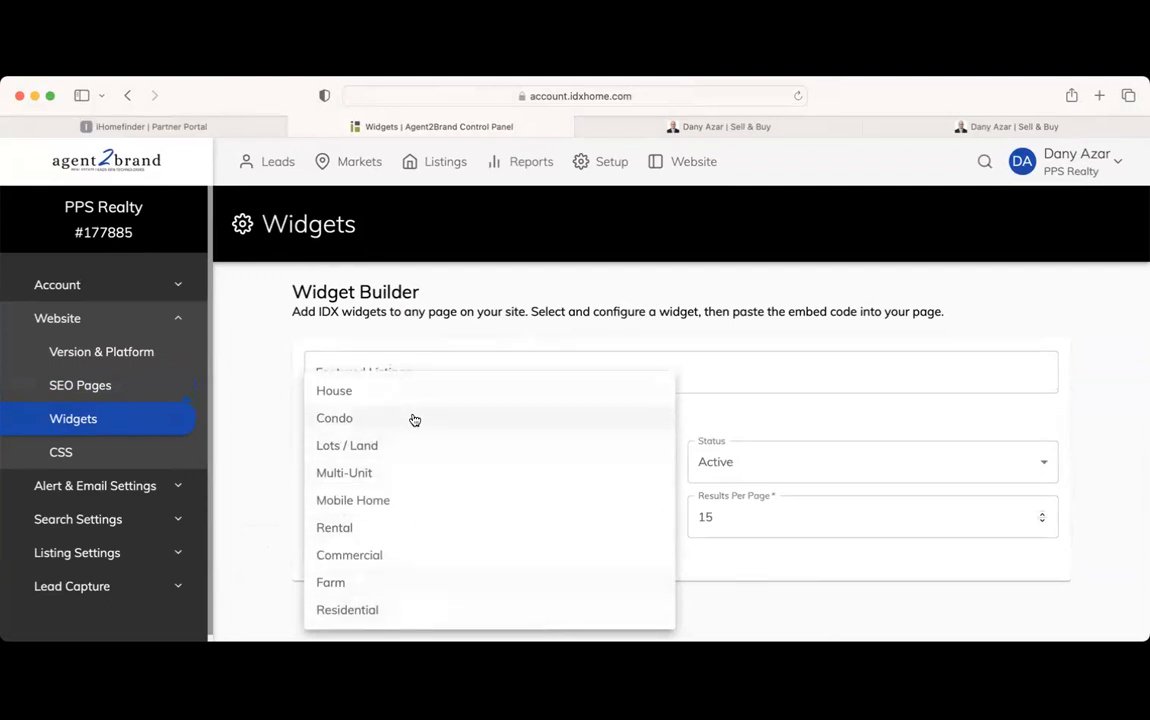
left_click(246, 362)
left_click(360, 448)
left_click(400, 395)
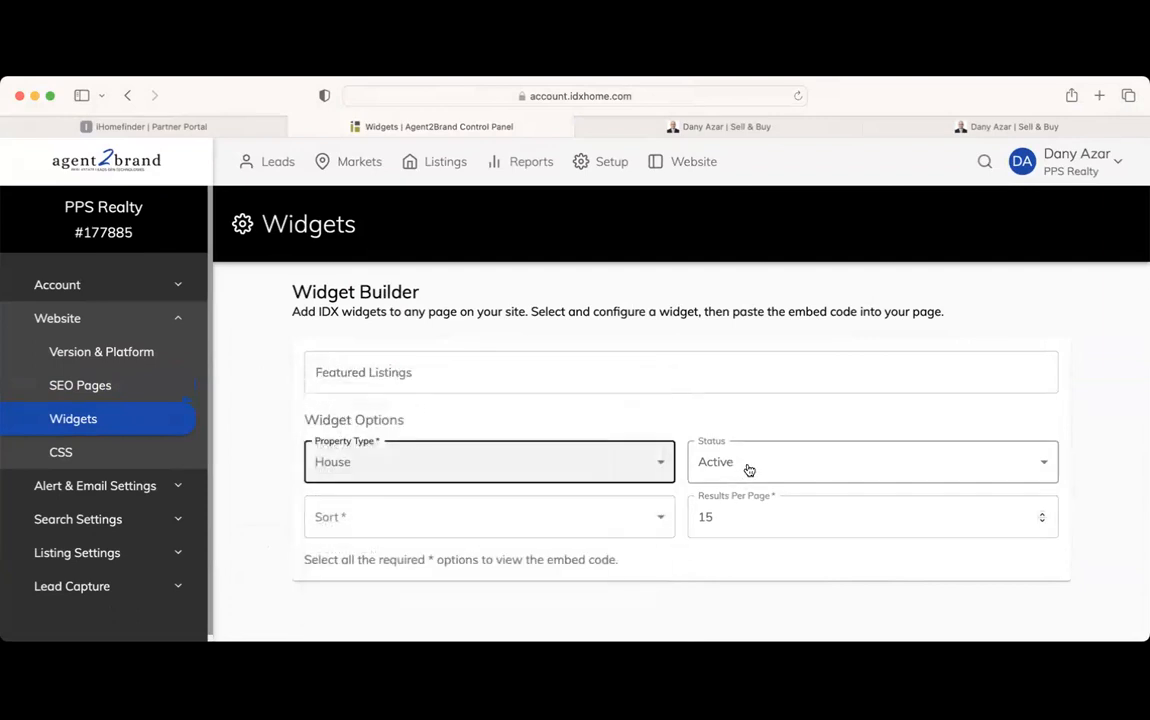
left_click(613, 518)
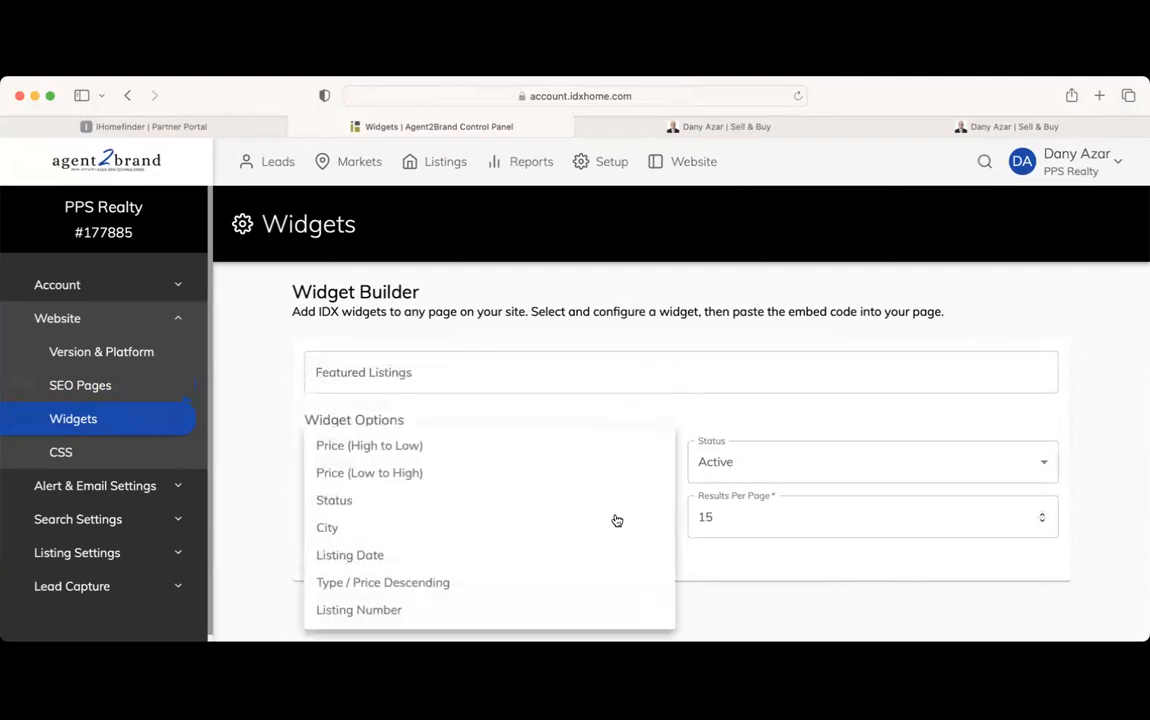
left_click(430, 474)
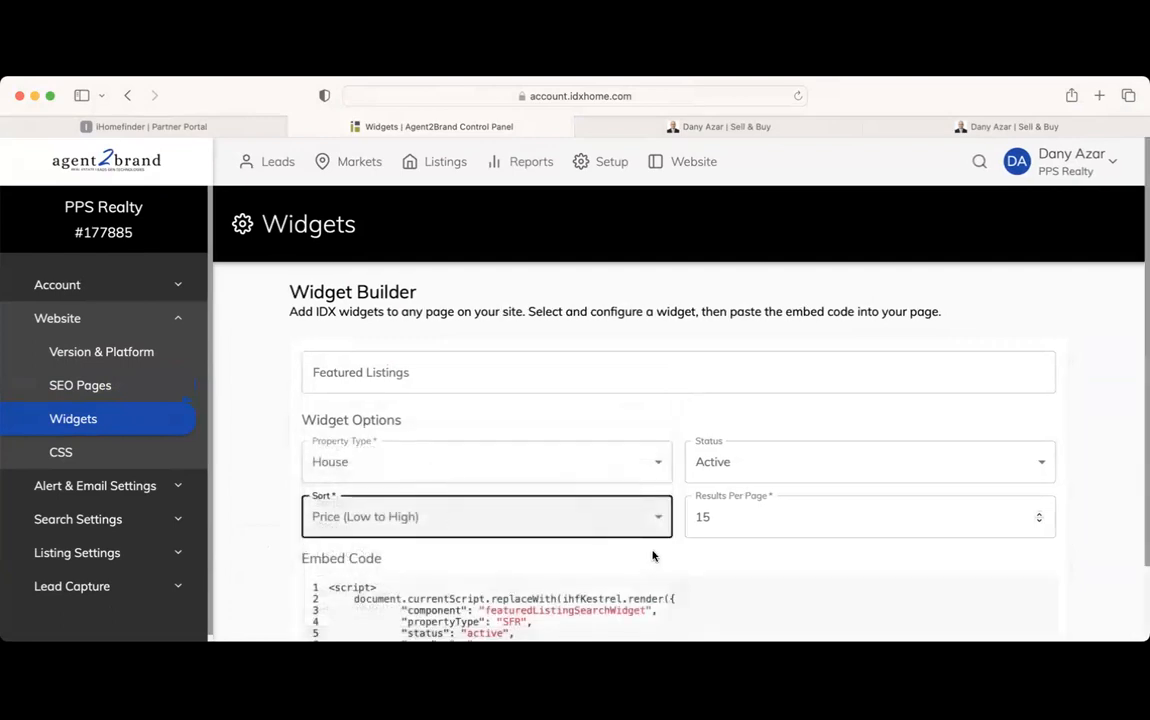
scroll(652, 556, "down", 2)
Set Results Per Page to 10 and copy the widget's embed code
left_click(745, 424)
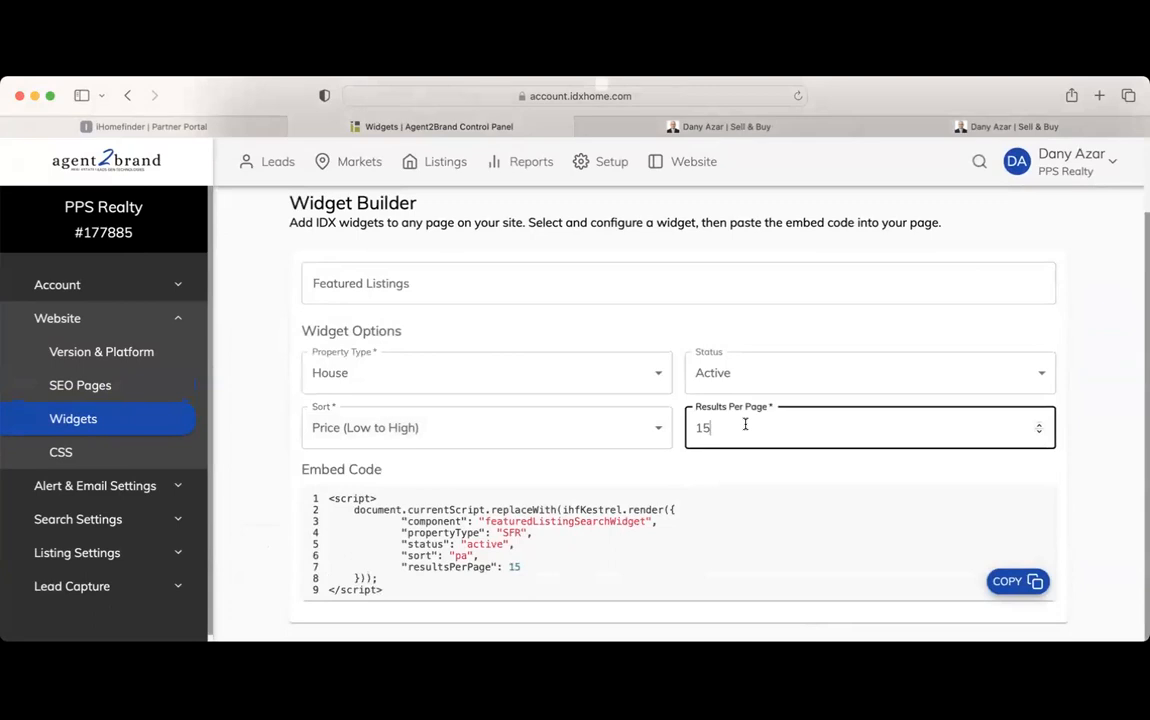
key("BackSpace")
left_click(681, 453)
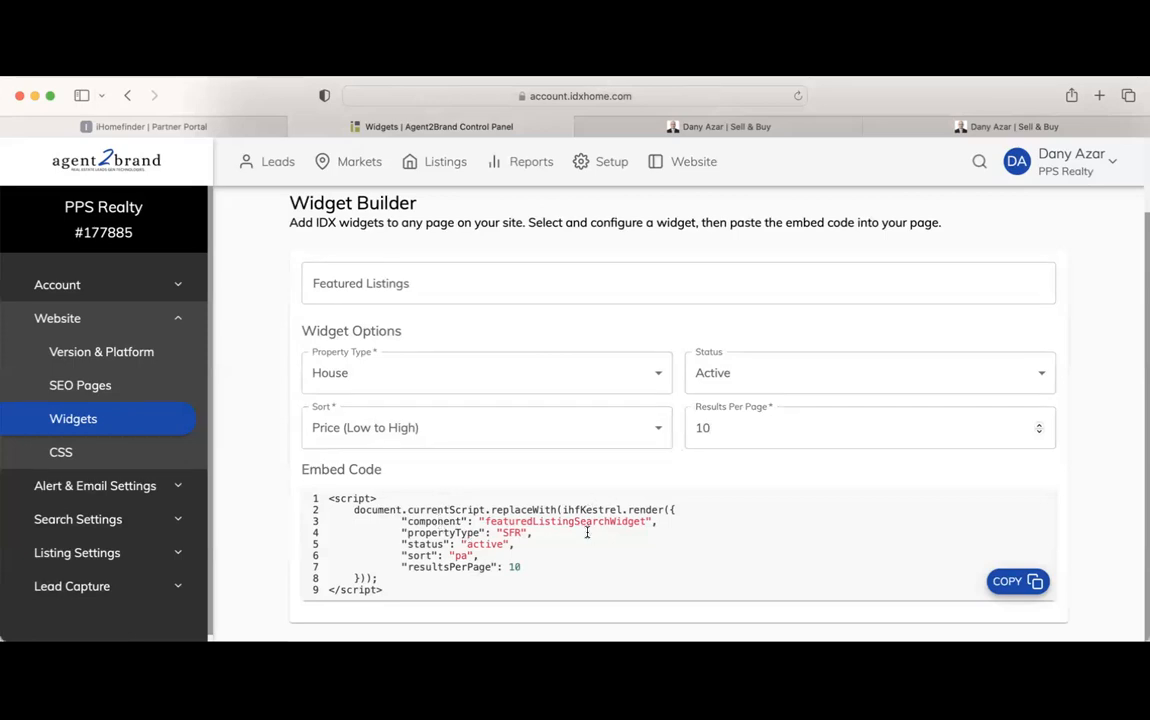
left_click(1022, 580)
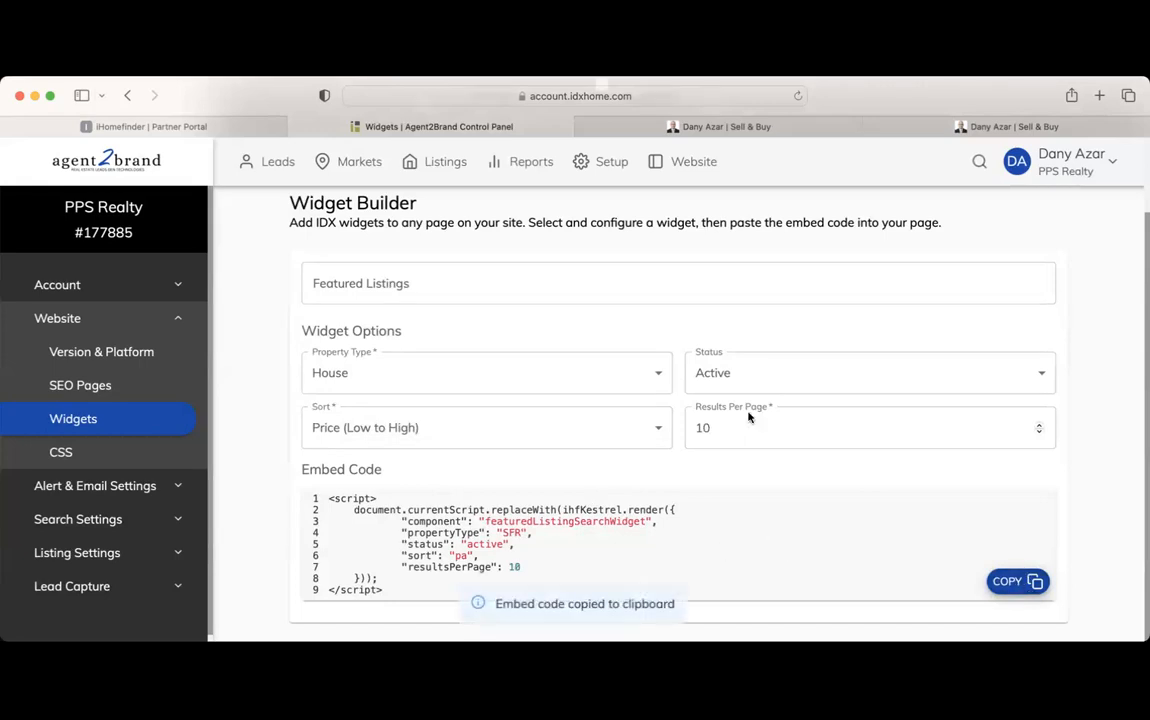
left_click(785, 126)
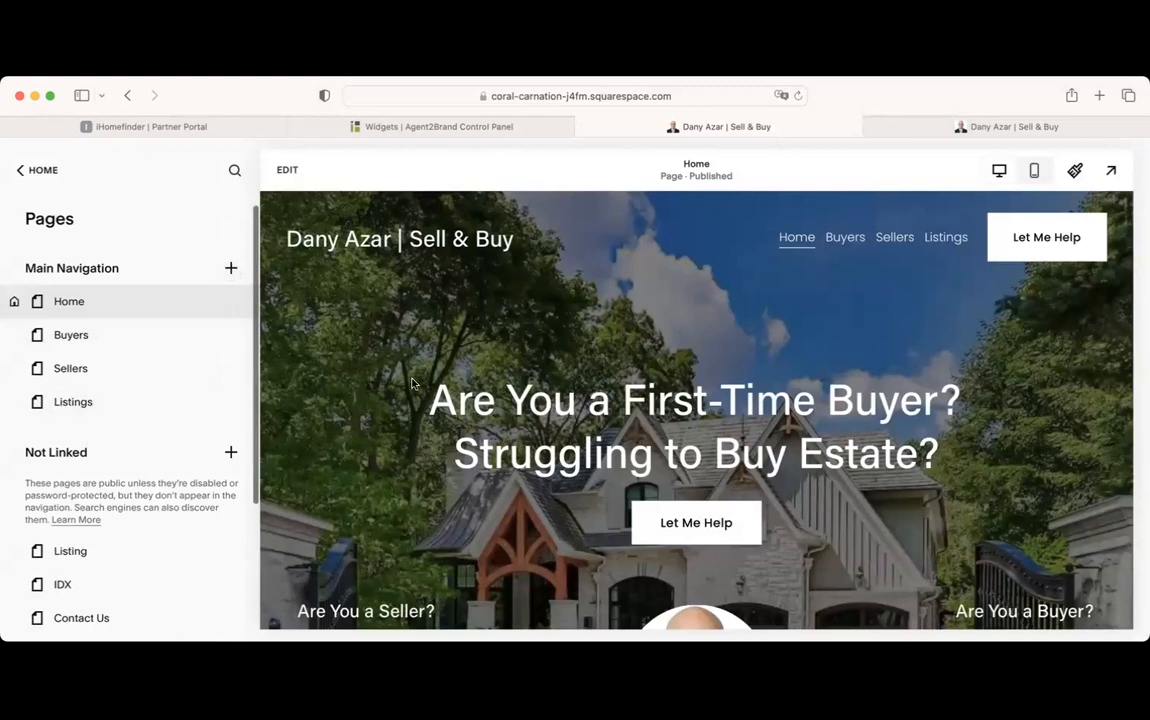
Scroll the Home page preview, noting the BaseUrlMismatchError, then maximize and enter edit mode
scroll(411, 380, "down", 15)
scroll(411, 380, "down", 15)
scroll(411, 382, "down", 20)
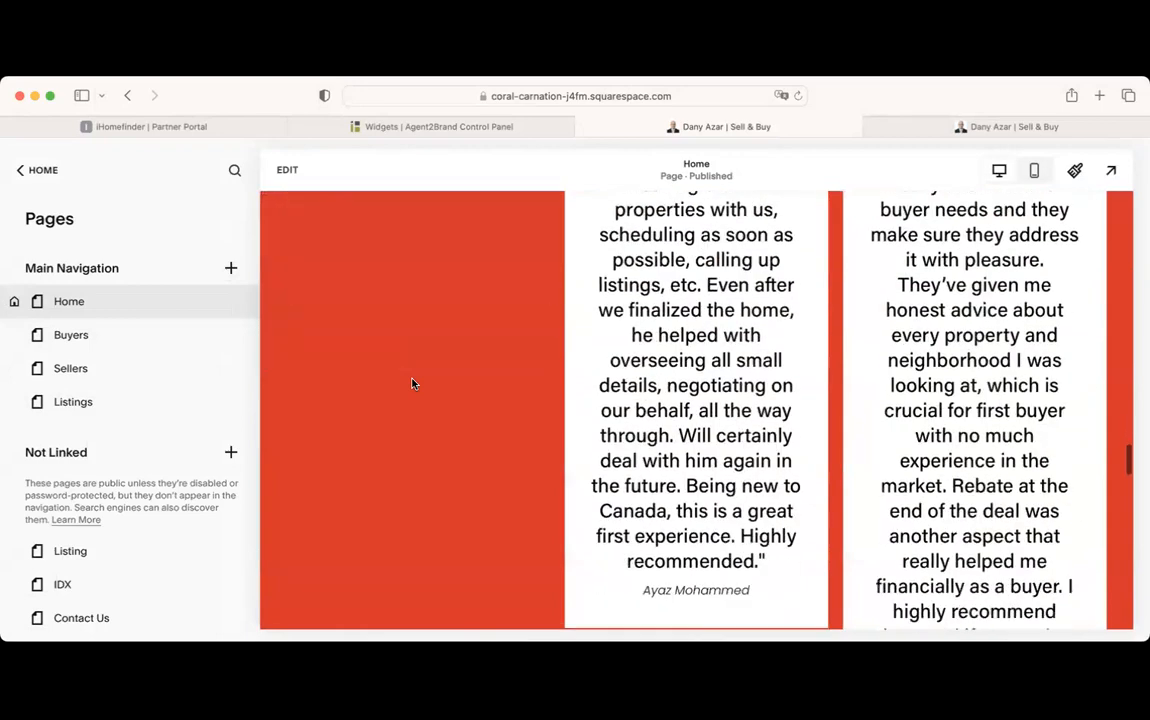
scroll(411, 383, "down", 5)
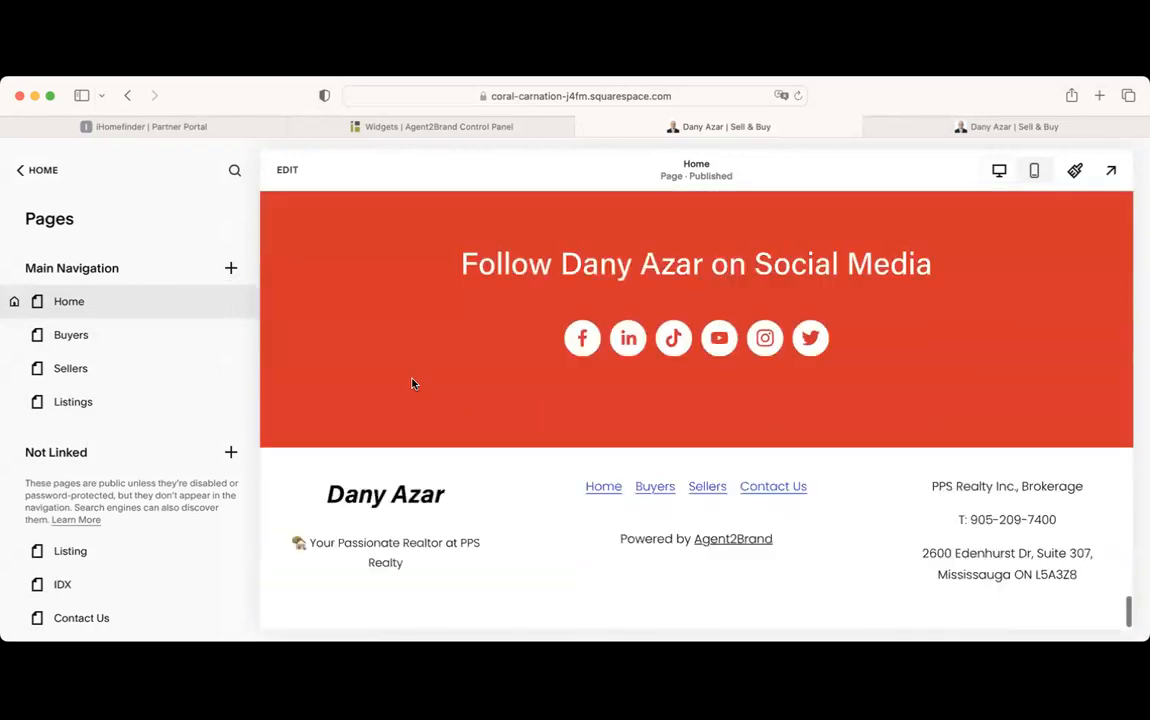
scroll(411, 383, "up", 20)
scroll(411, 383, "up", 4)
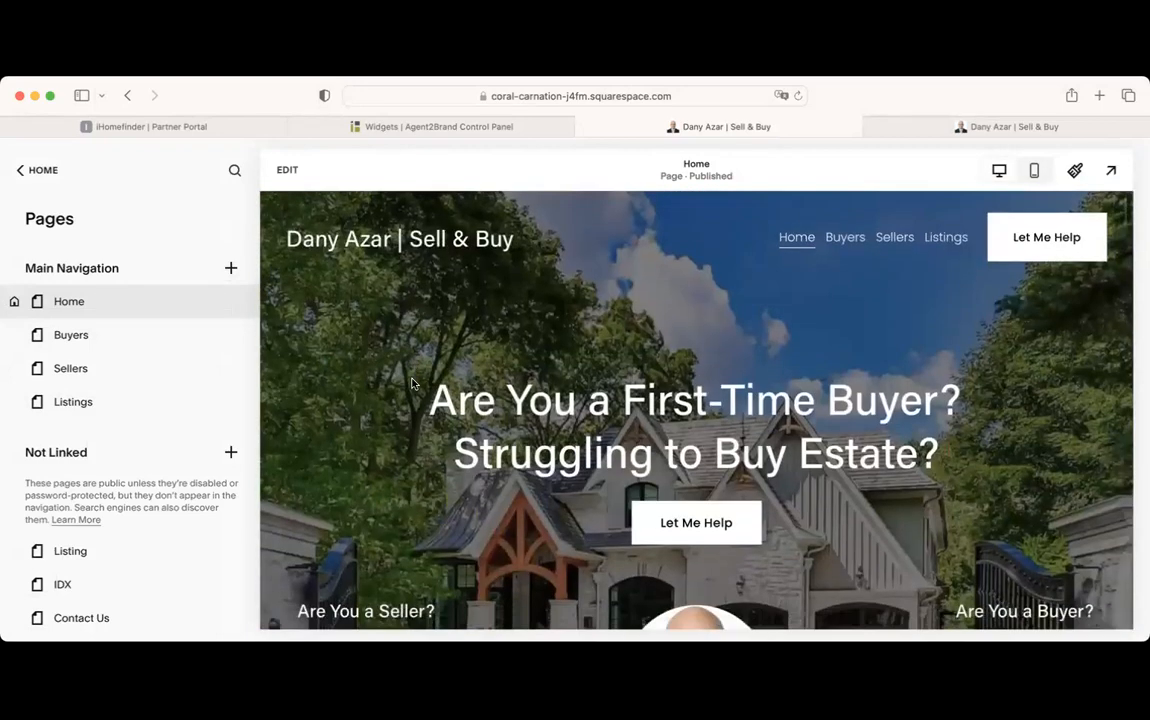
scroll(676, 459, "down", 5)
scroll(676, 460, "up", 3)
scroll(676, 462, "down", 10)
scroll(676, 462, "down", 5)
scroll(676, 462, "up", 8)
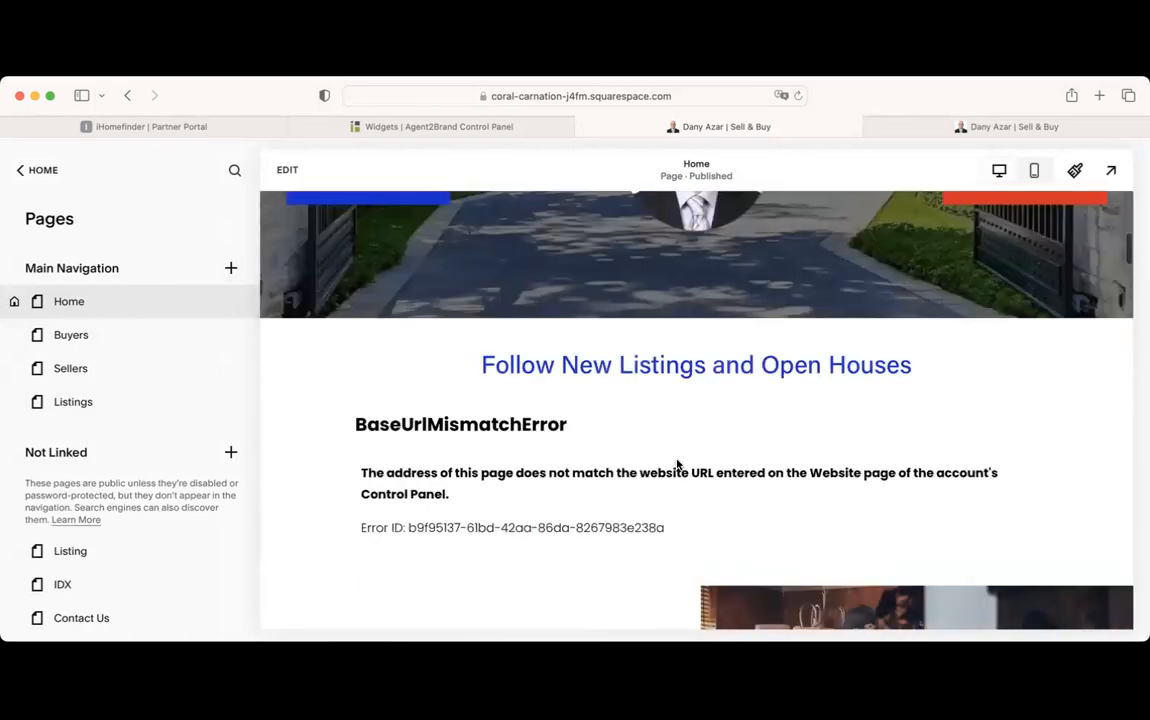
scroll(676, 463, "up", 6)
scroll(676, 463, "down", 8)
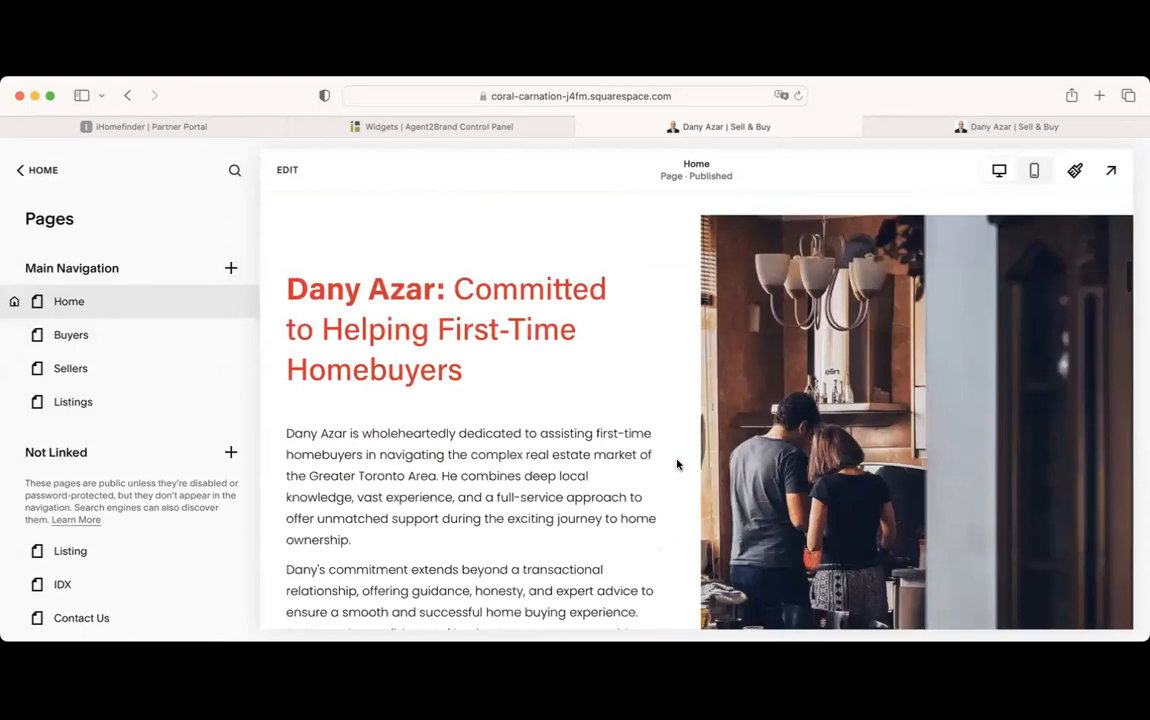
scroll(676, 464, "down", 5)
scroll(676, 464, "up", 12)
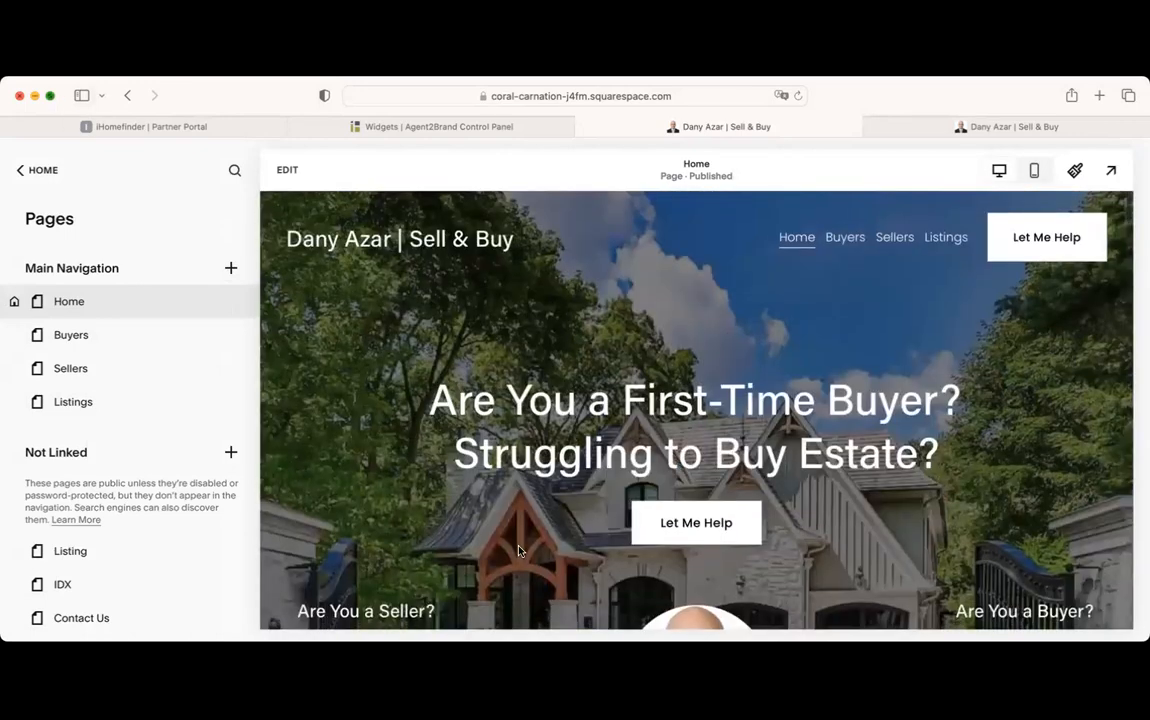
left_click(51, 96)
left_click(287, 95)
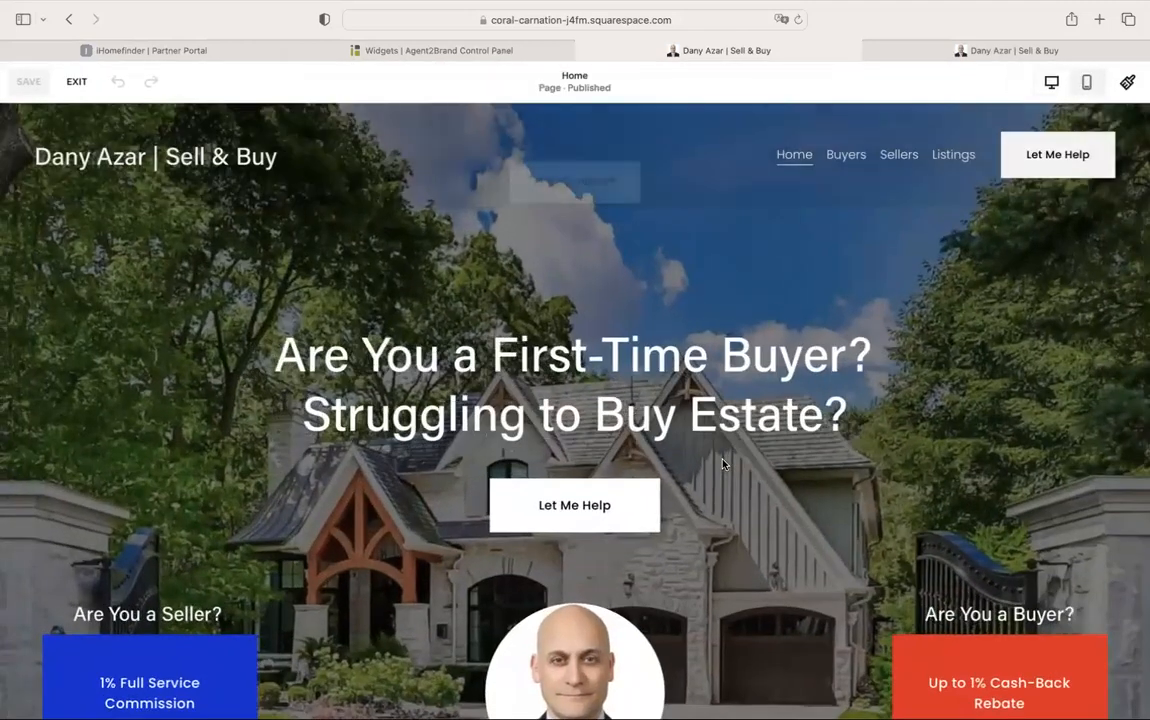
Scroll down the home page to the Follow New Listings section
scroll(723, 463, "down", 5)
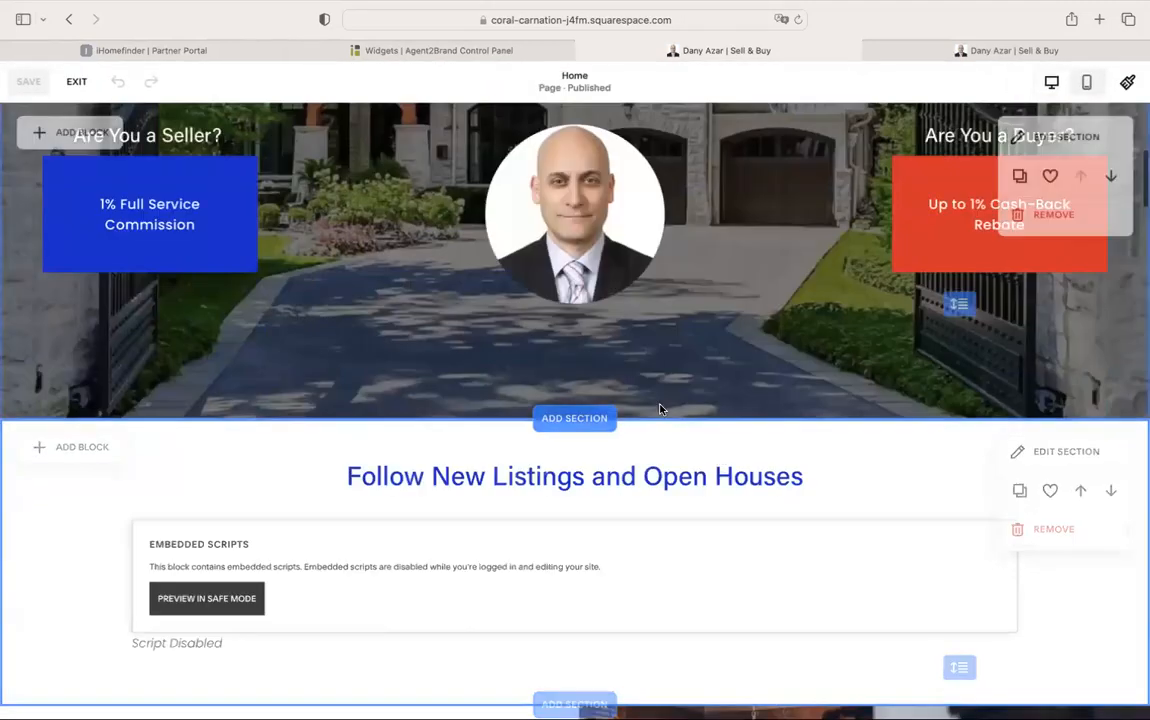
scroll(640, 398, "down", 3)
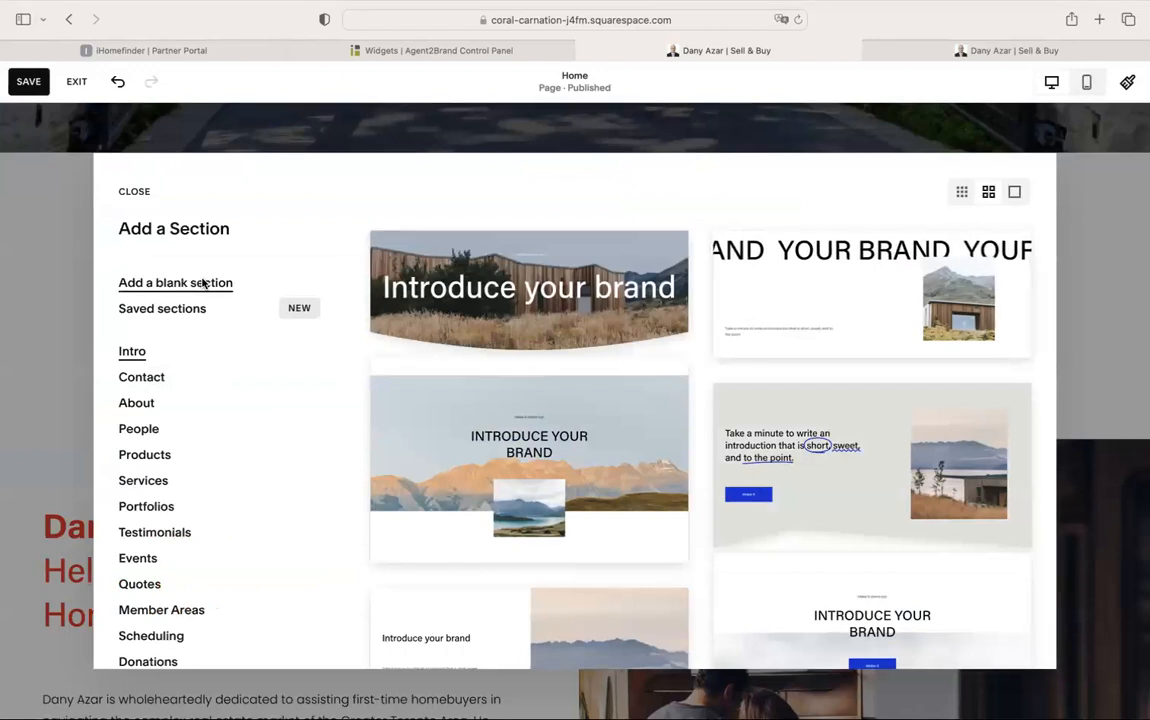
left_click(203, 284)
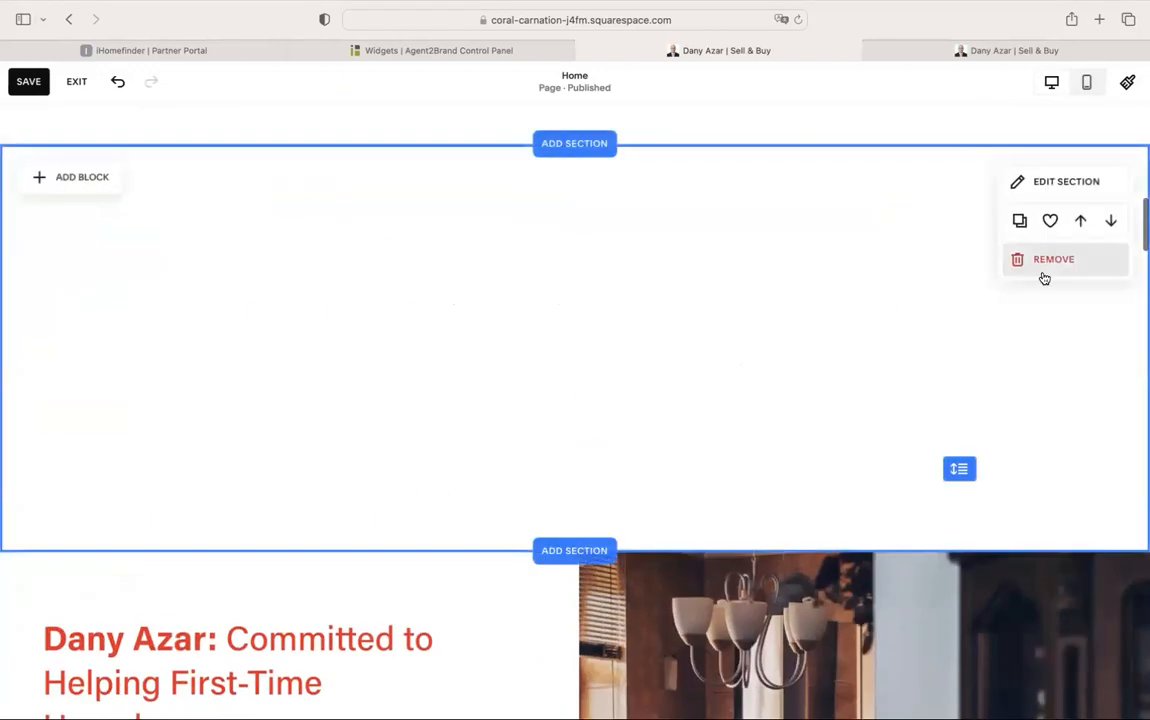
left_click(1054, 261)
left_click(660, 427)
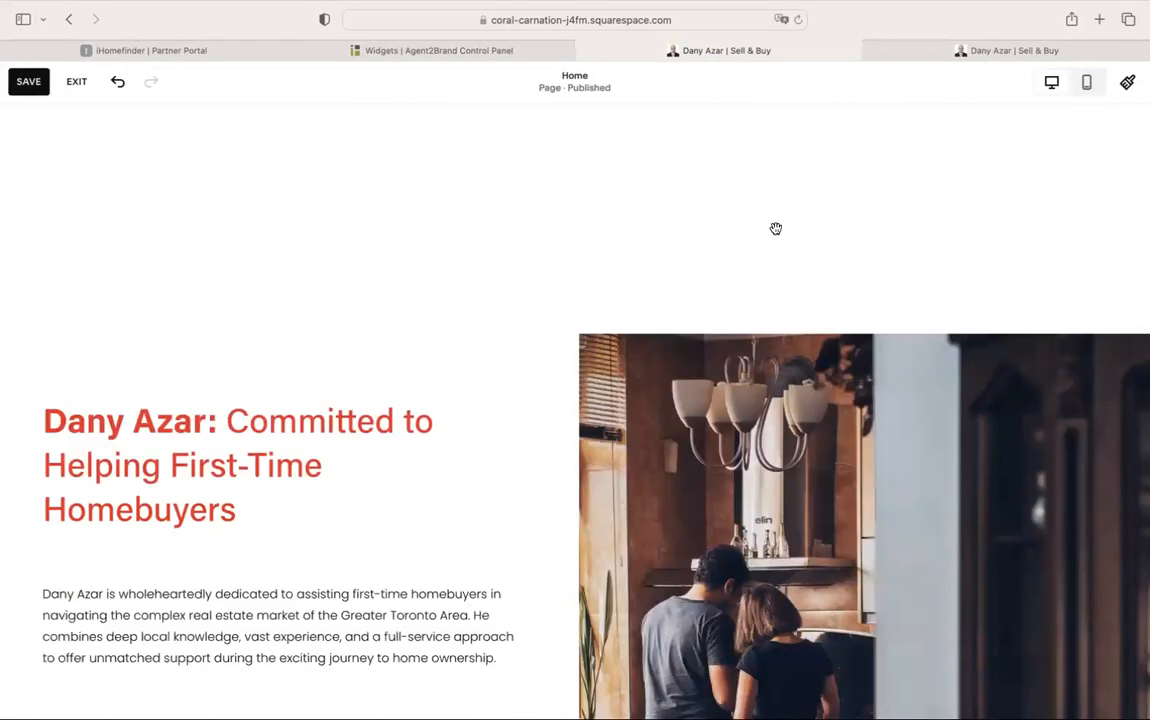
scroll(560, 227, "up", 3)
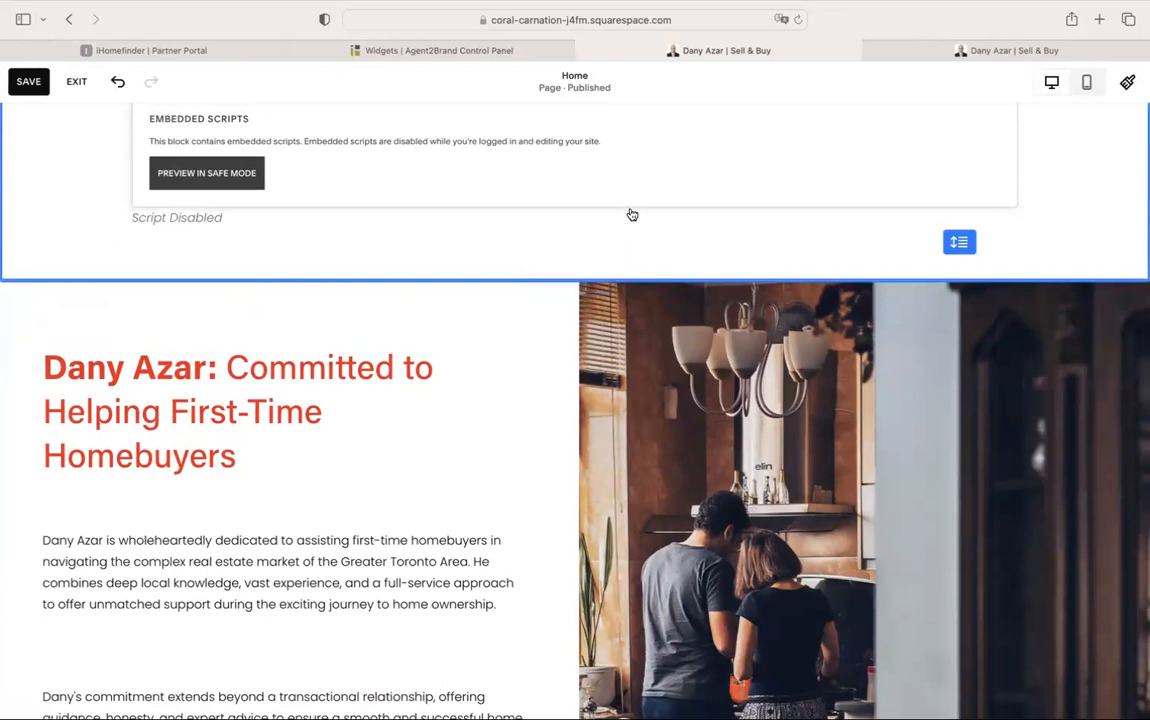
left_click(658, 234)
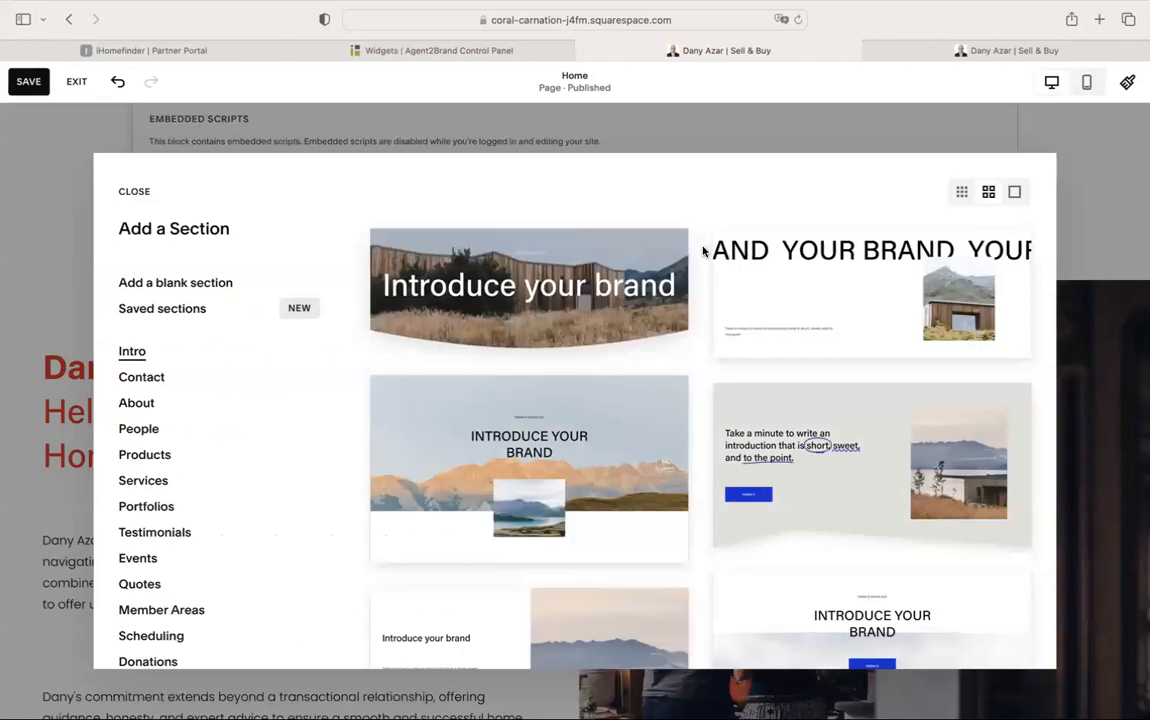
scroll(698, 275, "down", 3)
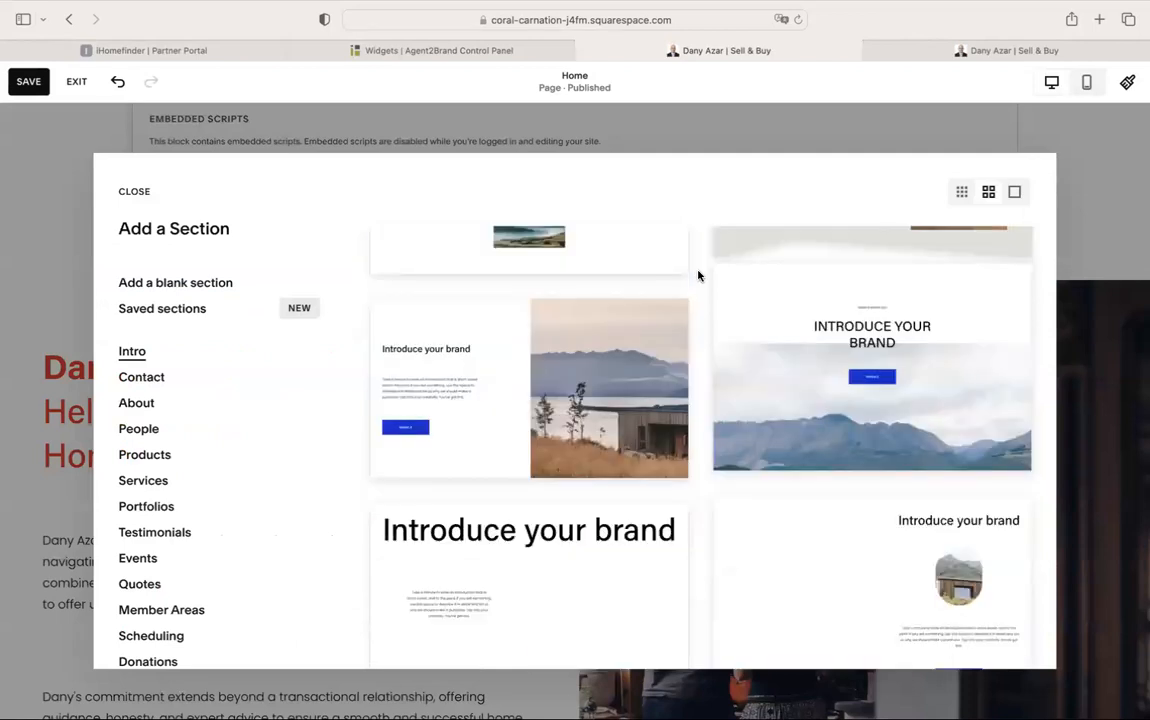
scroll(699, 276, "down", 8)
scroll(699, 276, "up", 6)
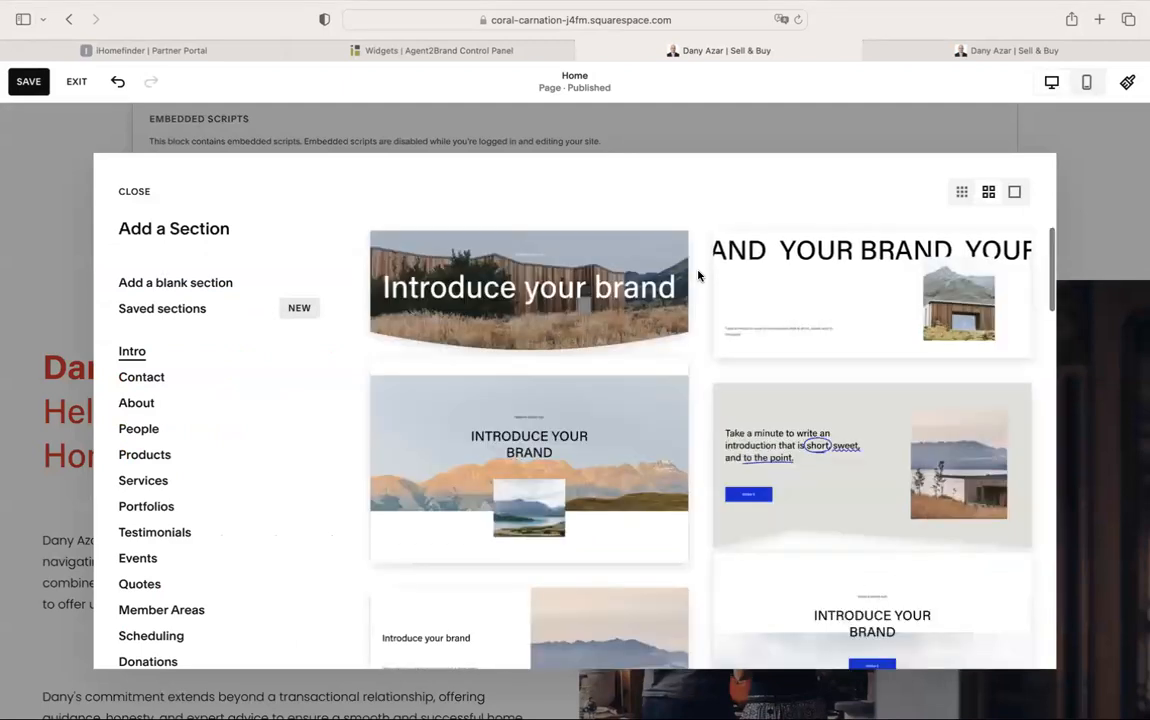
scroll(699, 276, "down", 5)
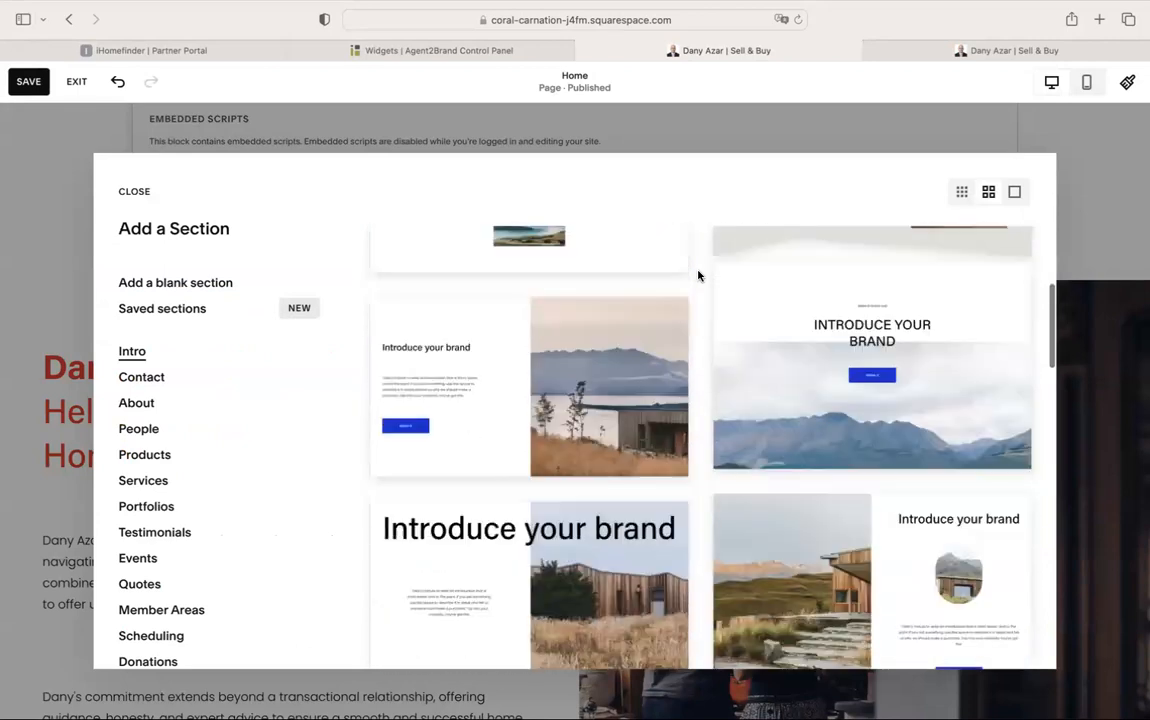
scroll(699, 276, "up", 4)
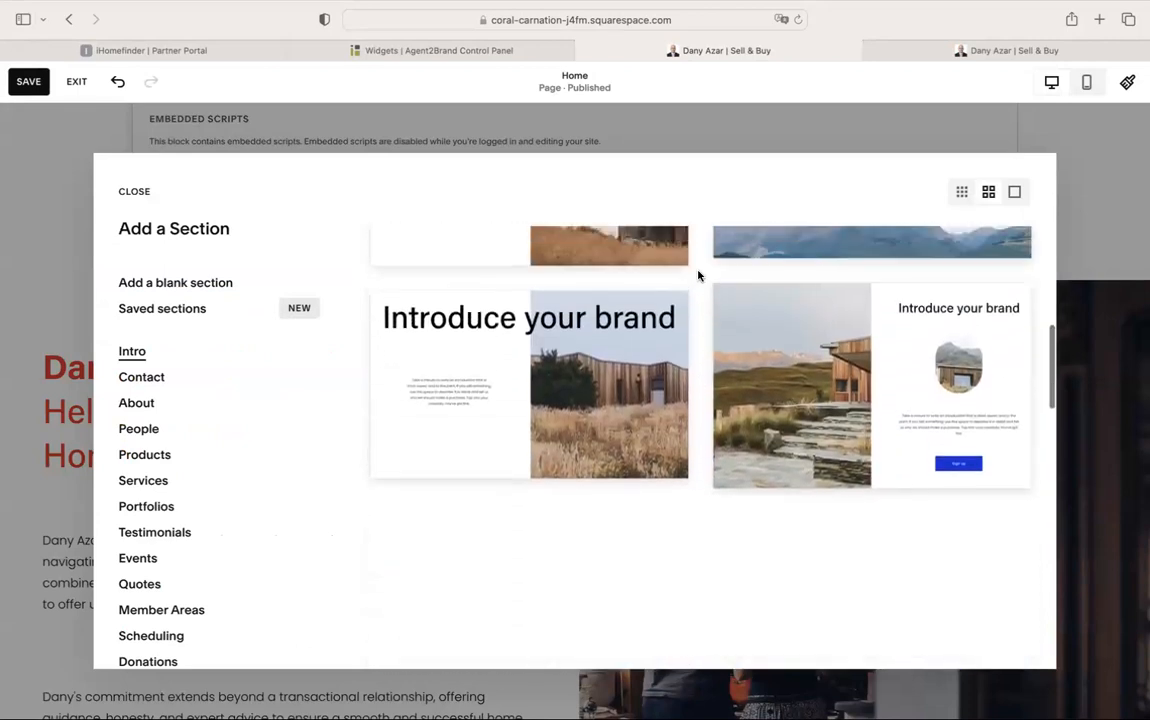
scroll(699, 276, "up", 3)
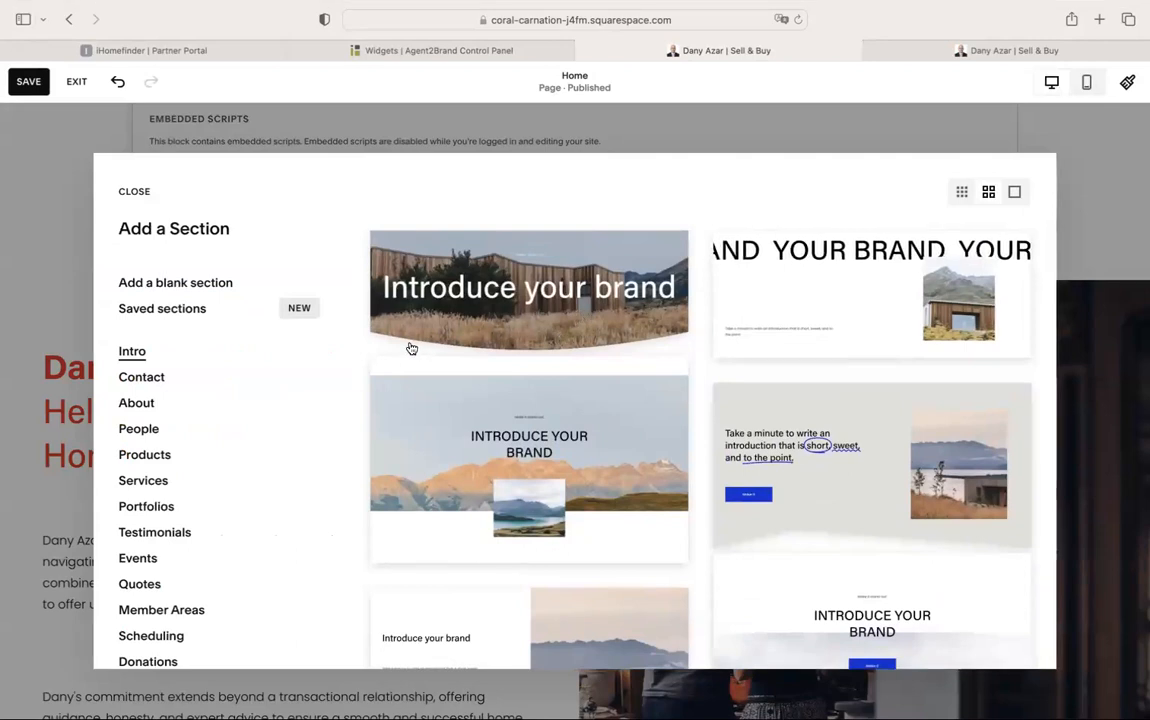
Add the 'Introduce your brand' Intro section template below Follow New Listings
left_click(586, 301)
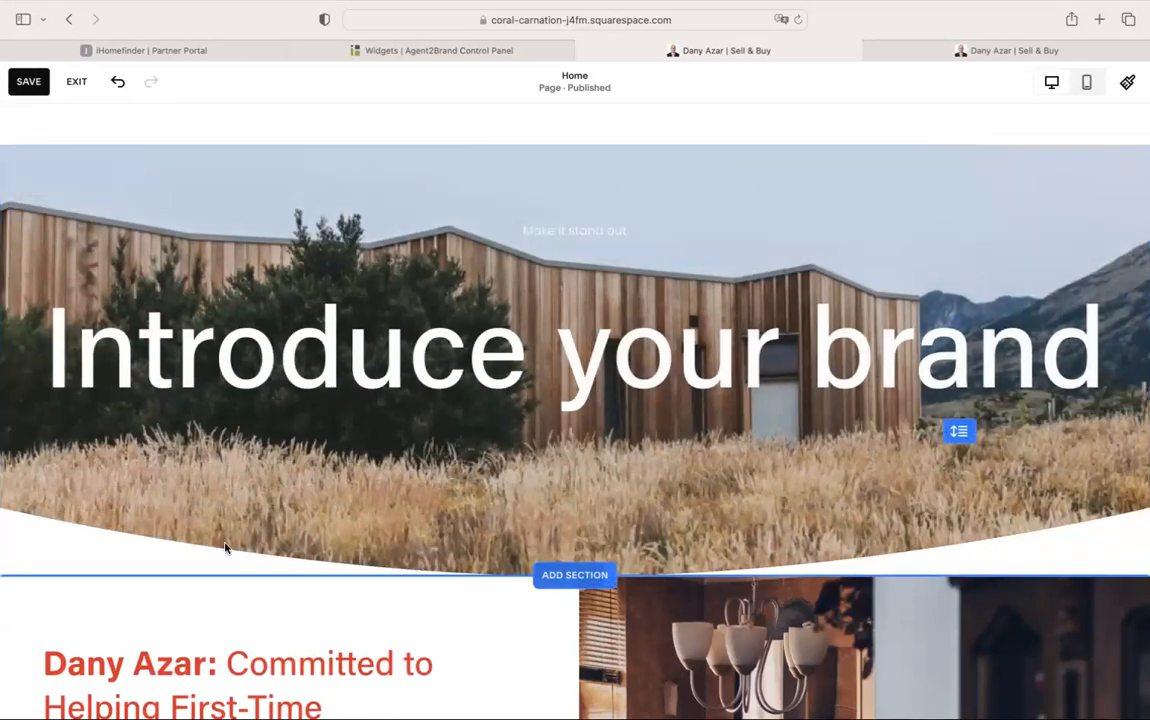
scroll(703, 482, "down", 5)
scroll(784, 541, "up", 10)
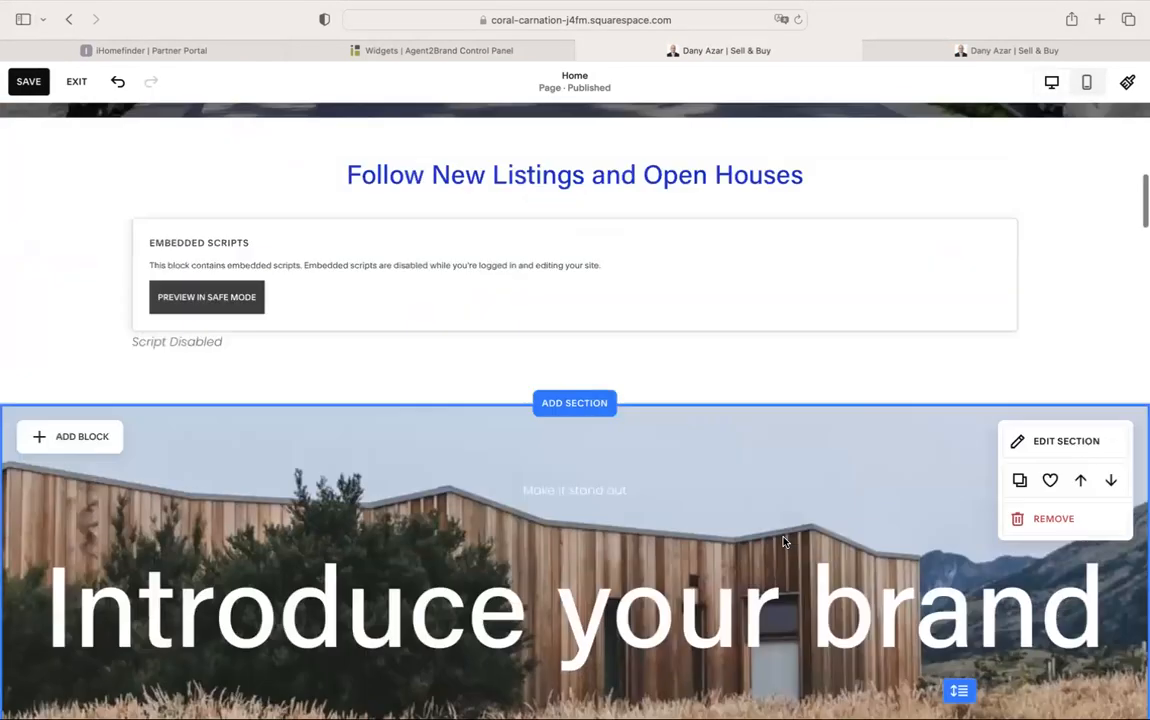
scroll(659, 490, "down", 5)
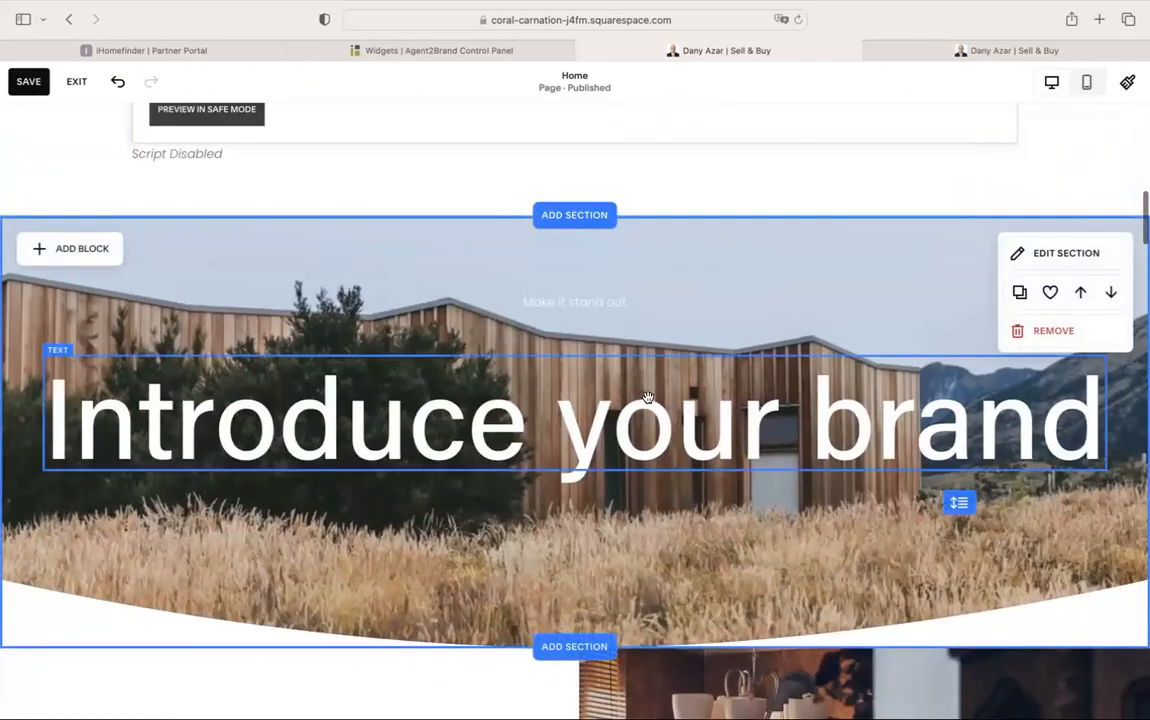
Delete the new section's background image, leaving it black
left_click(1030, 253)
left_click(986, 239)
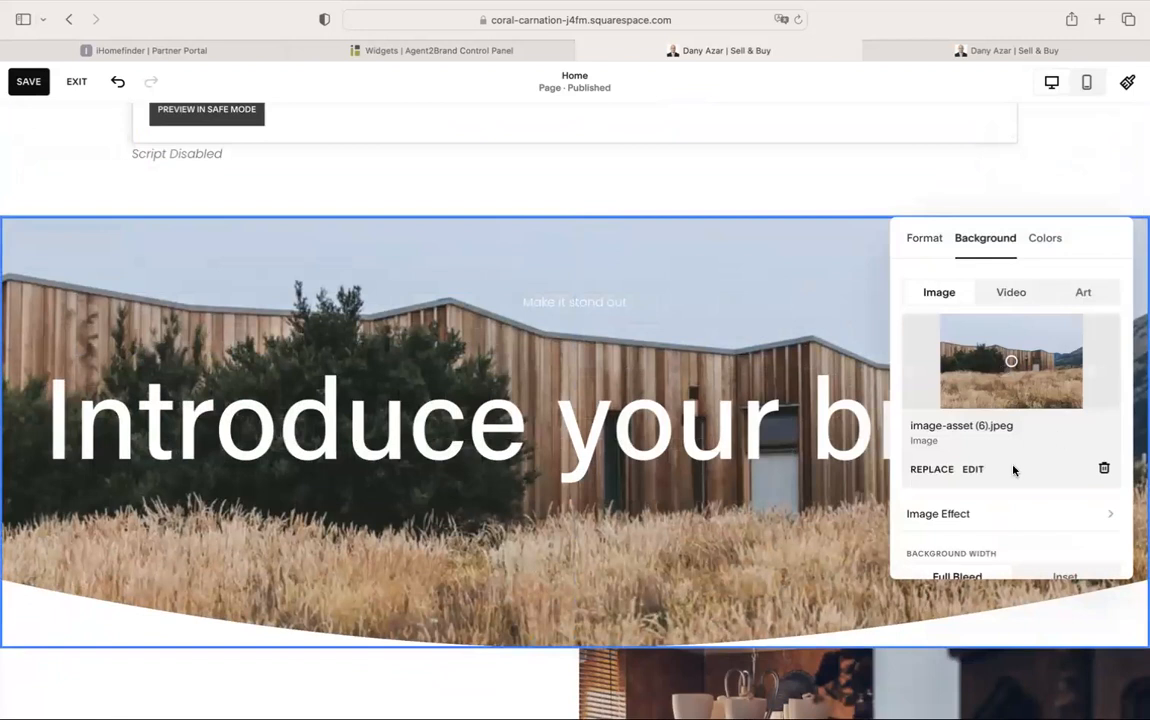
left_click(1104, 468)
left_click(826, 326)
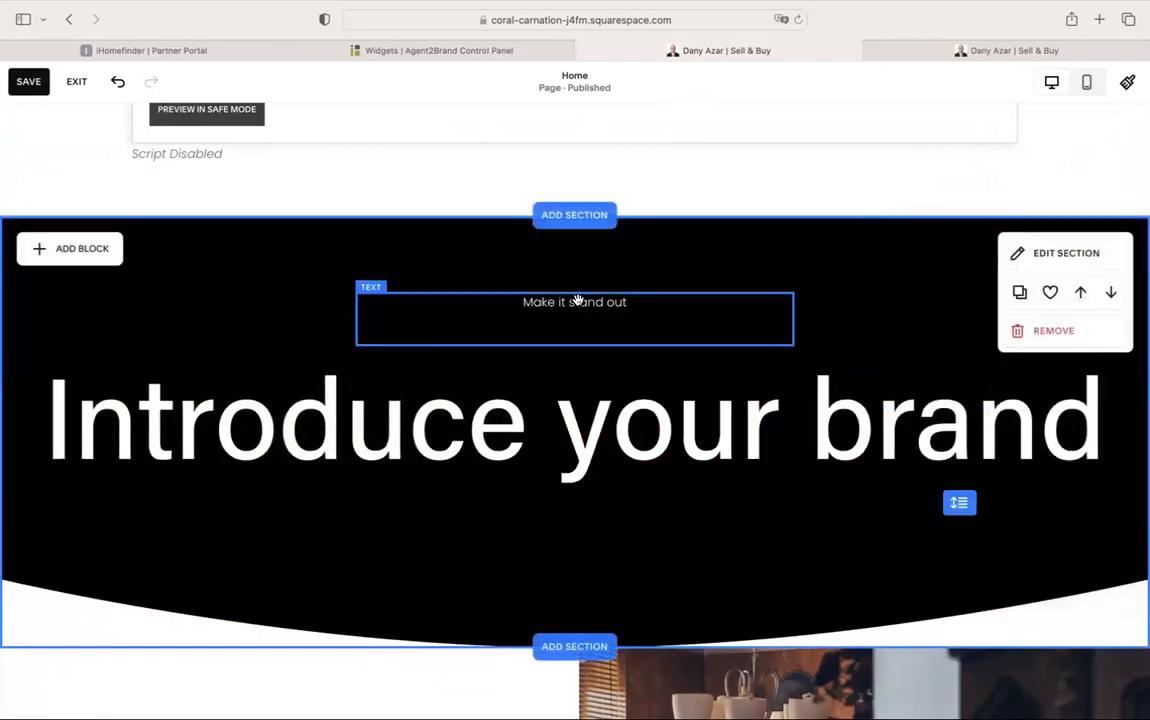
Delete the 'Make it stand out' text block from the new section
double_click(577, 306)
left_click(850, 323)
left_click(663, 310)
left_click(473, 262)
Move the heading higher and replace 'Introduce your brand' with 'Featured Listings'
left_click(514, 374)
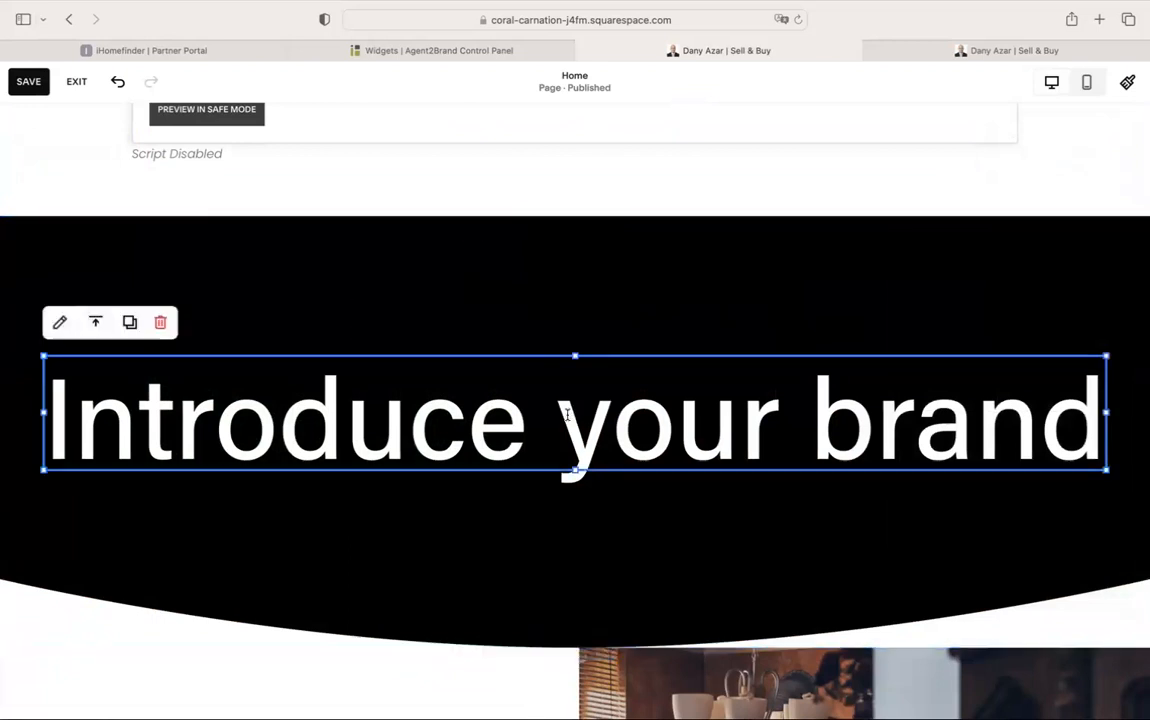
double_click(567, 414)
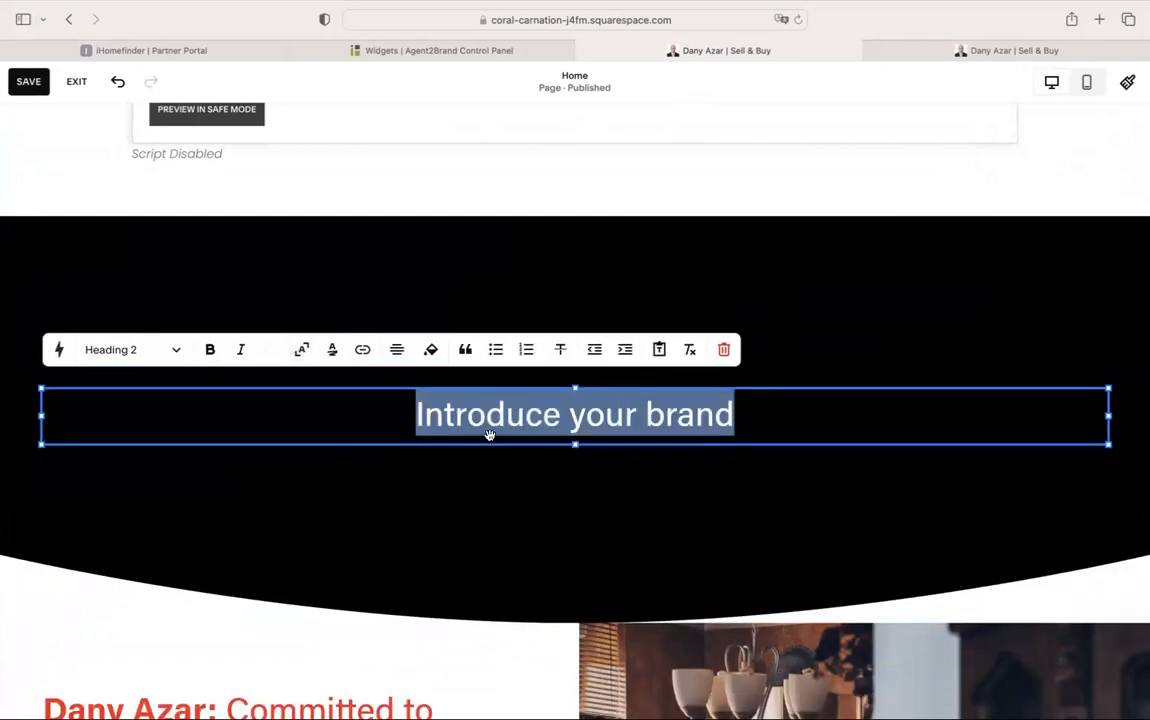
left_click(534, 466)
left_click_drag(652, 400, 654, 355)
triple_click(652, 355)
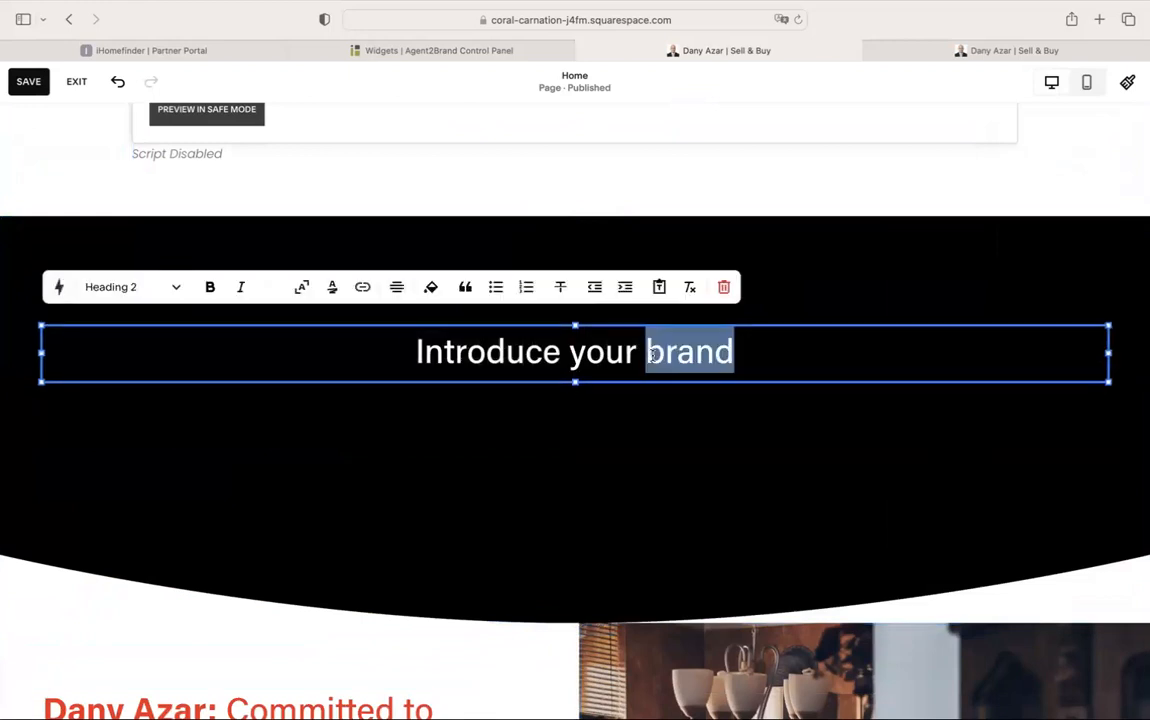
key("BackSpace")
key("BackSpace")
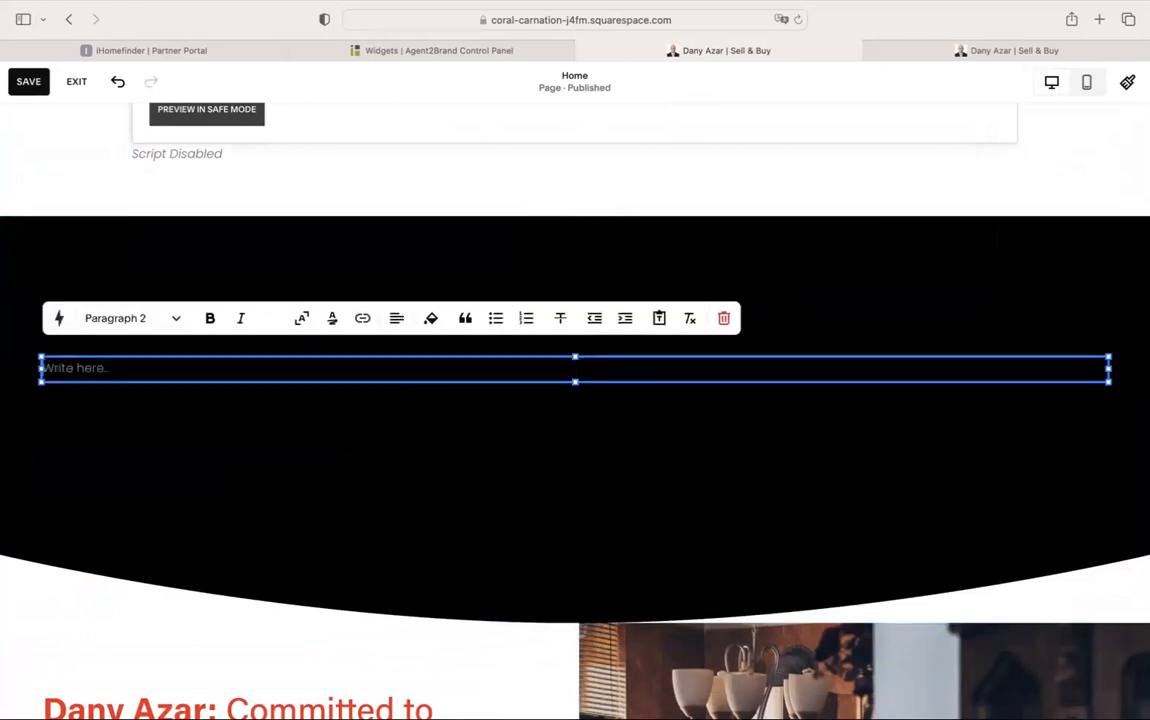
type("F")
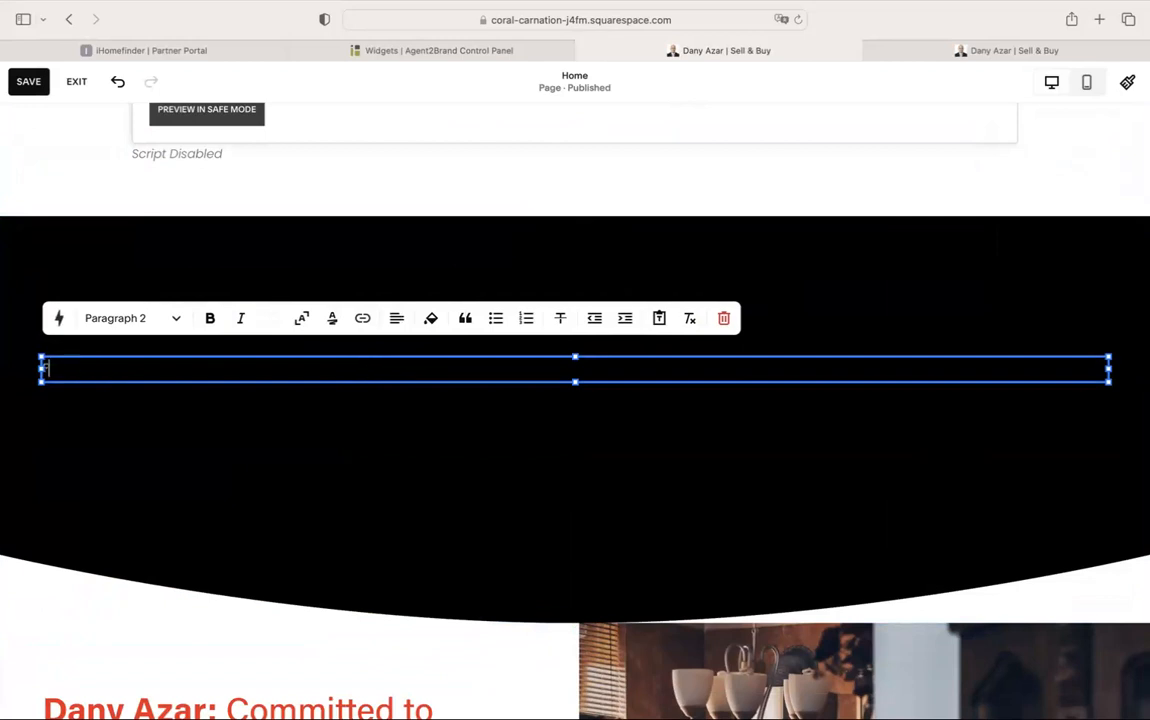
type("eatured Listings")
Make the 'Featured Listings:' heading centred, bold and Heading 1
triple_click(152, 360)
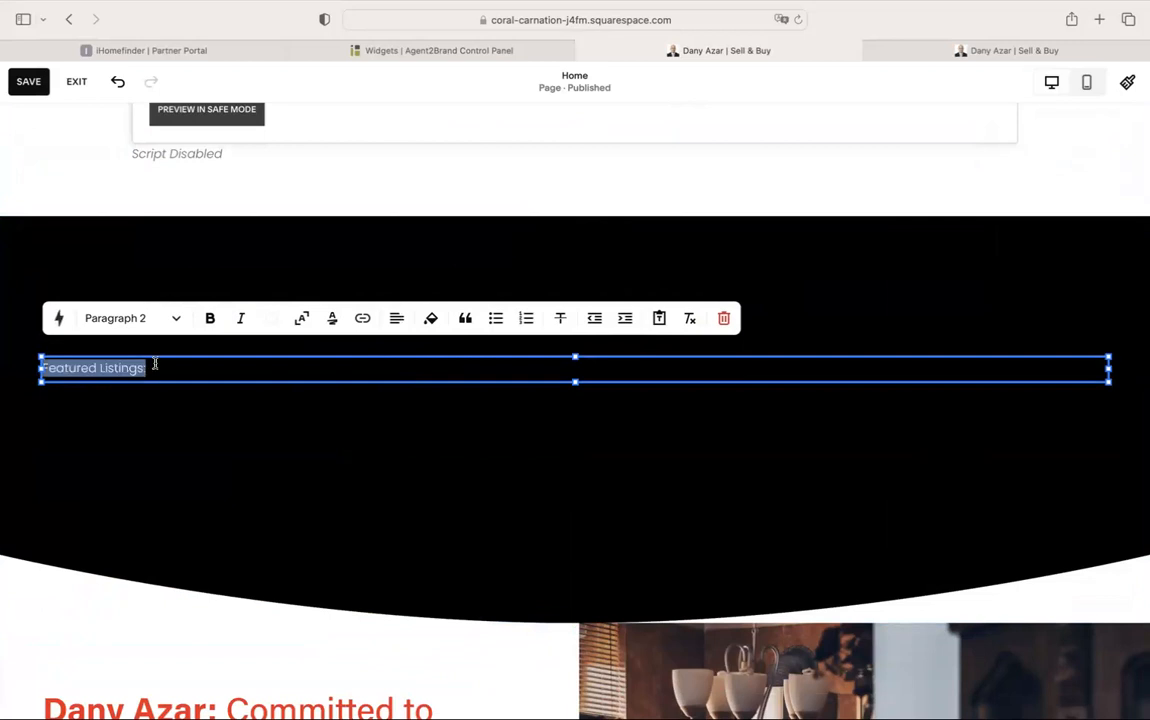
left_click(397, 319)
left_click(381, 356)
left_click(210, 318)
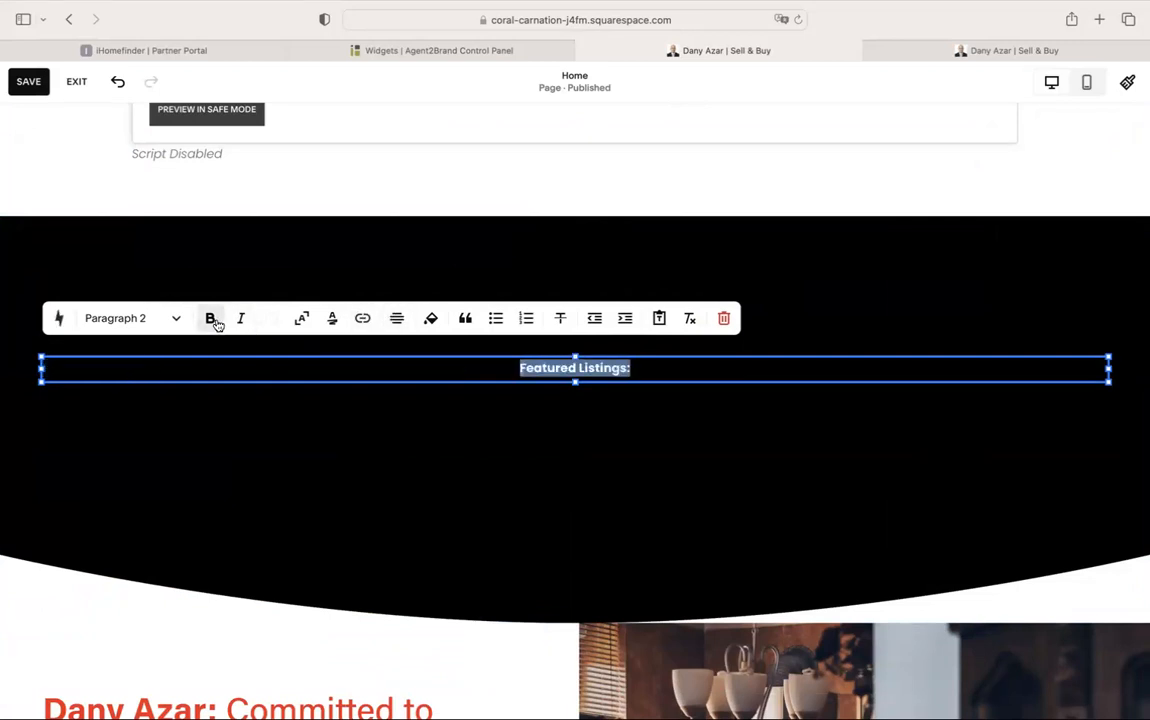
left_click(162, 320)
left_click(162, 358)
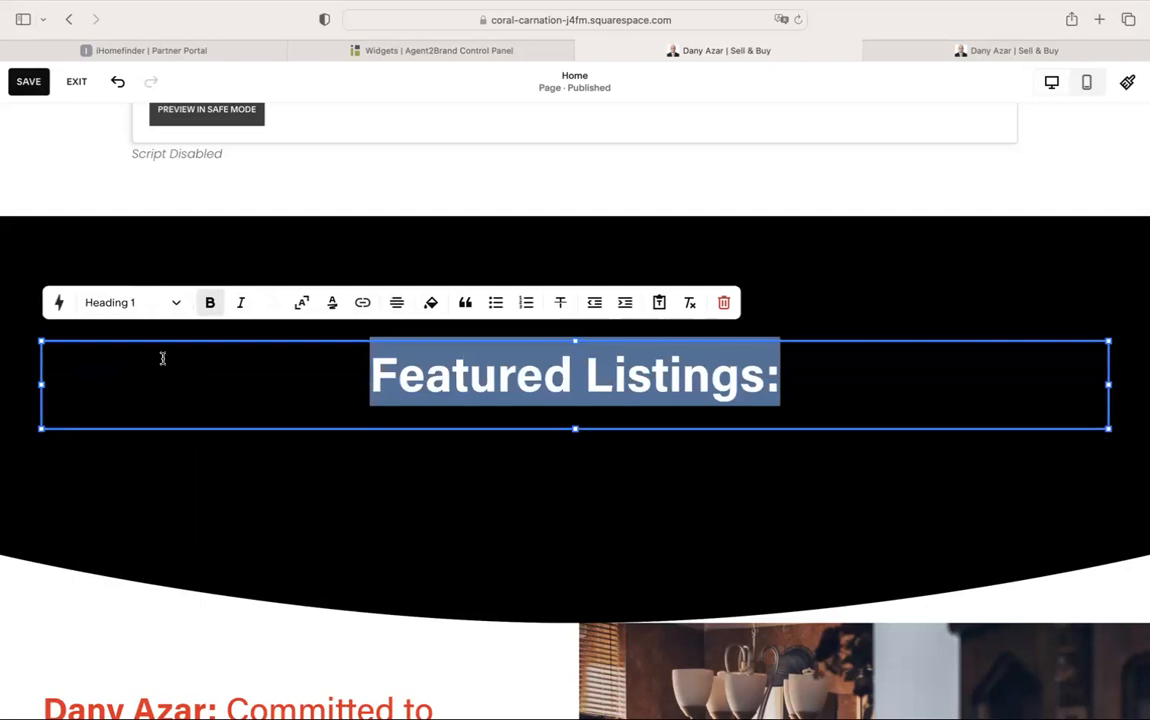
left_click(573, 483)
left_click(629, 403)
left_click(743, 300)
left_click(1040, 254)
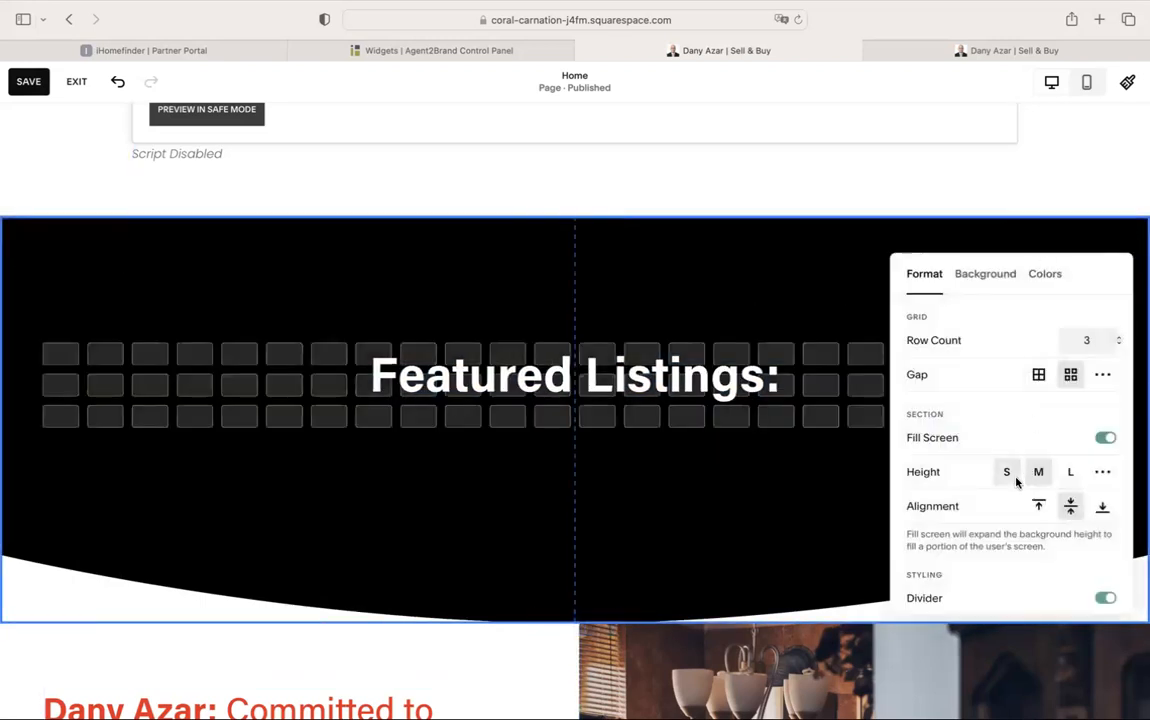
Set the section height to S and adjust it with the section handle
left_click(1007, 473)
left_click(754, 403)
left_click_drag(972, 351, 979, 497)
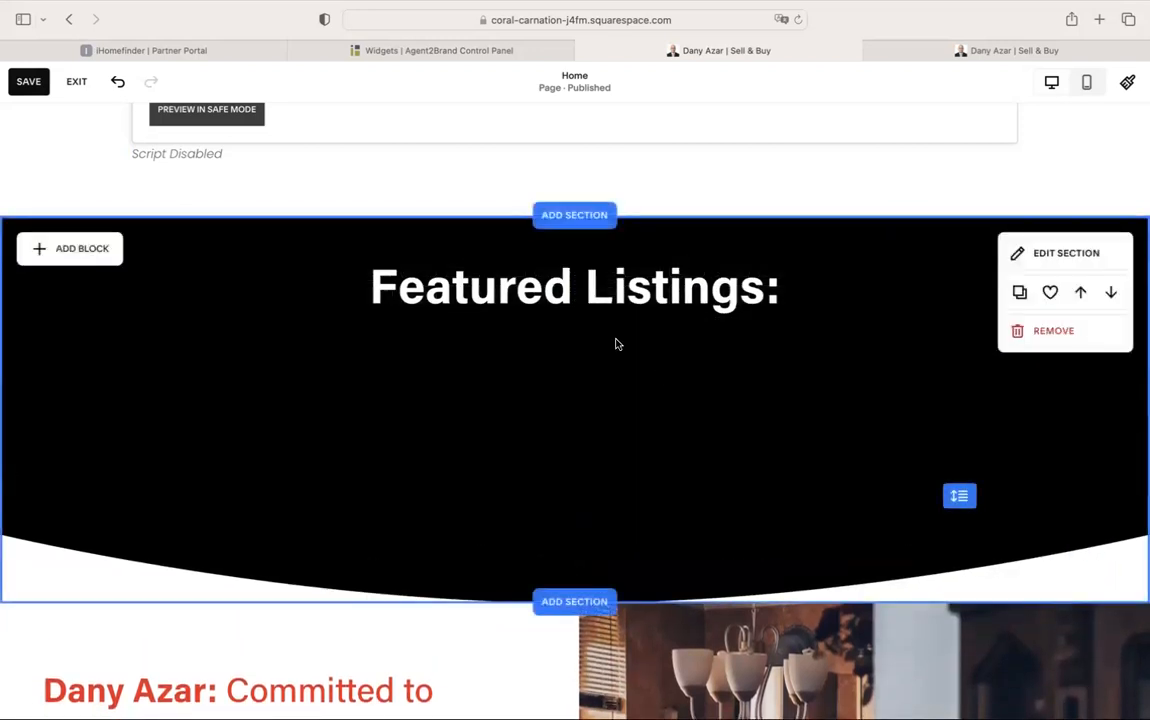
Change the 'Featured Listings:' heading style to Heading 2
triple_click(683, 287)
left_click(170, 220)
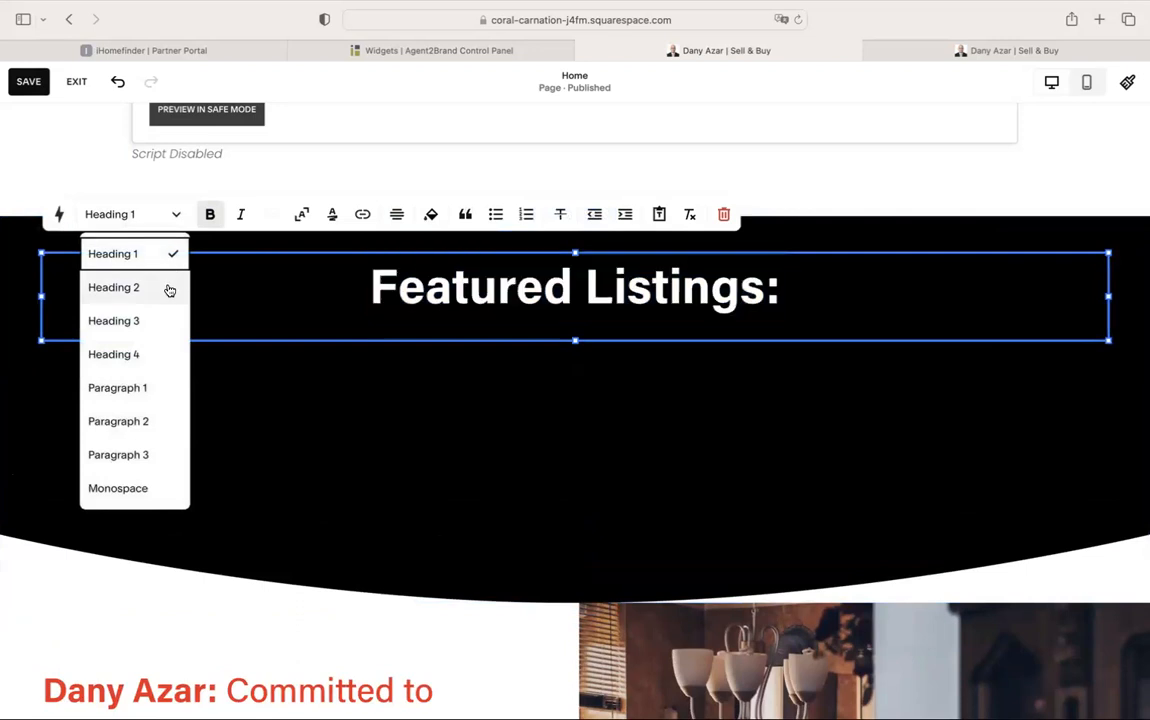
left_click(169, 290)
left_click(447, 403)
Narrow the heading text block and centre it near the section top
triple_click(590, 296)
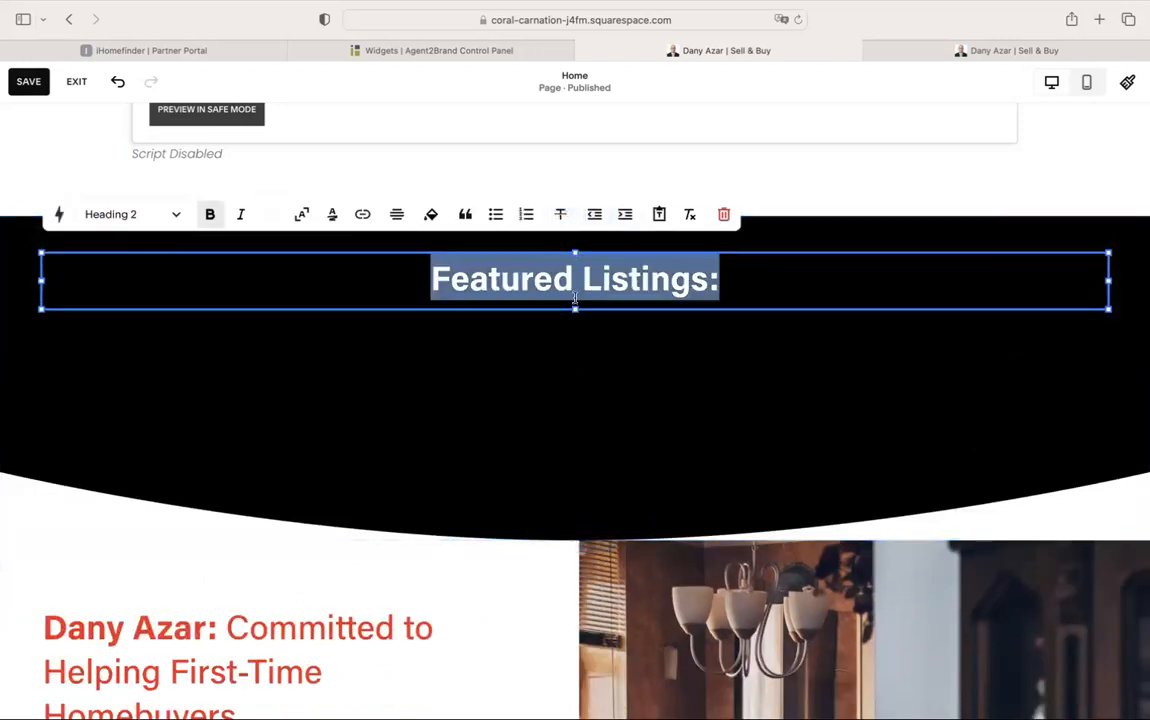
left_click(531, 382)
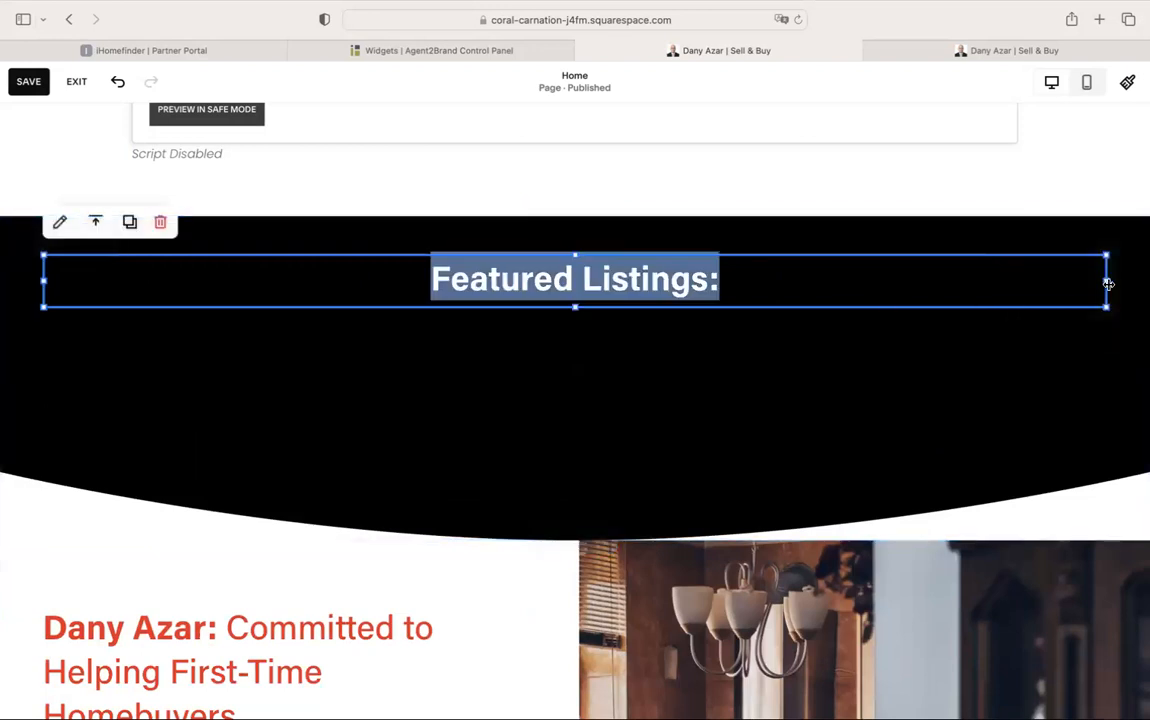
left_click_drag(1106, 282, 349, 282)
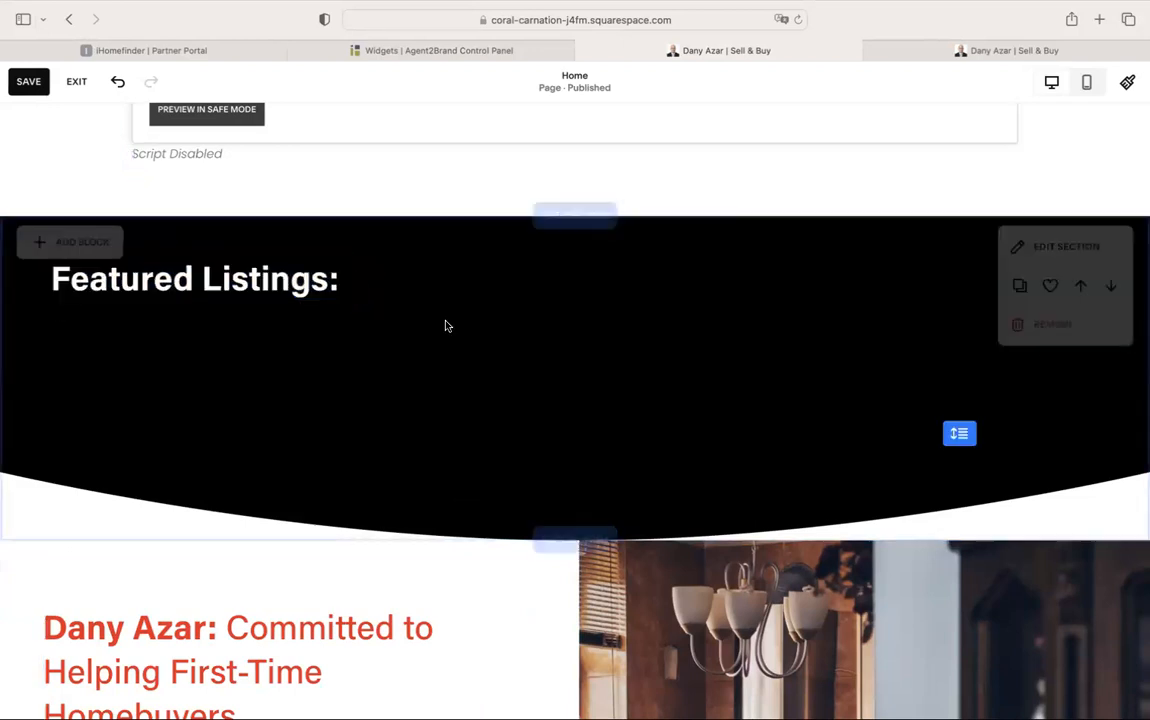
left_click_drag(265, 296, 628, 302)
left_click(648, 375)
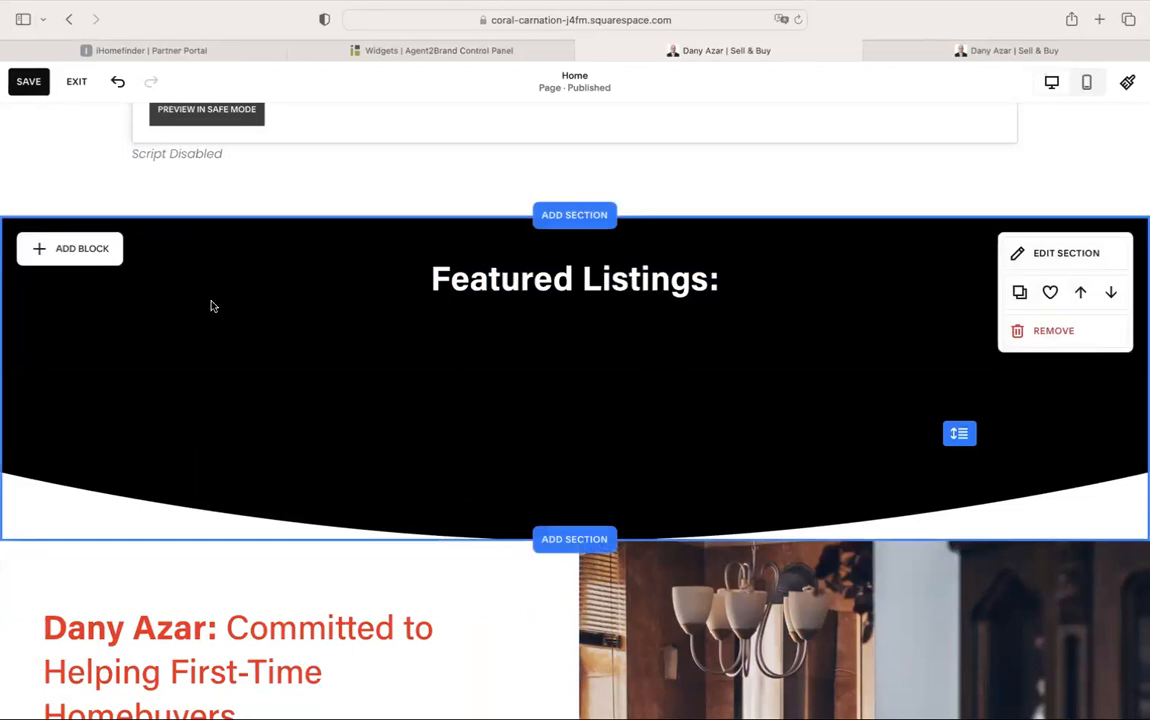
Add a Code block under the heading and paste the listing widget script into it
left_click(86, 252)
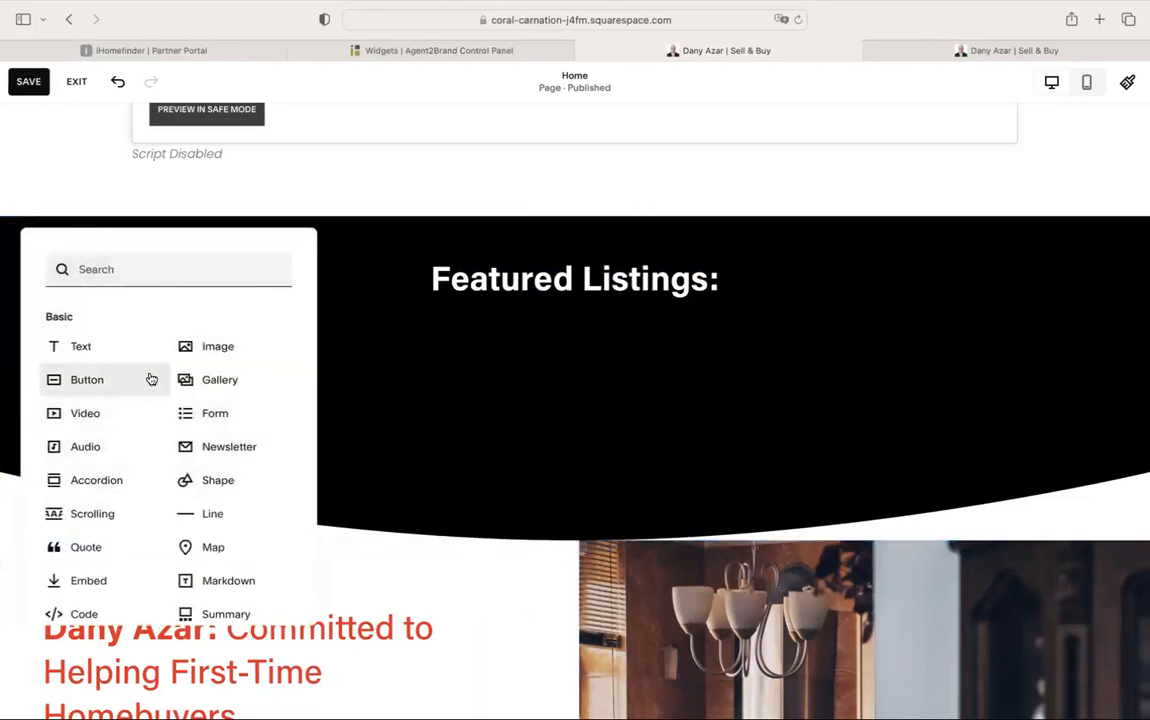
scroll(150, 378, "down", 3)
scroll(150, 378, "down", 5)
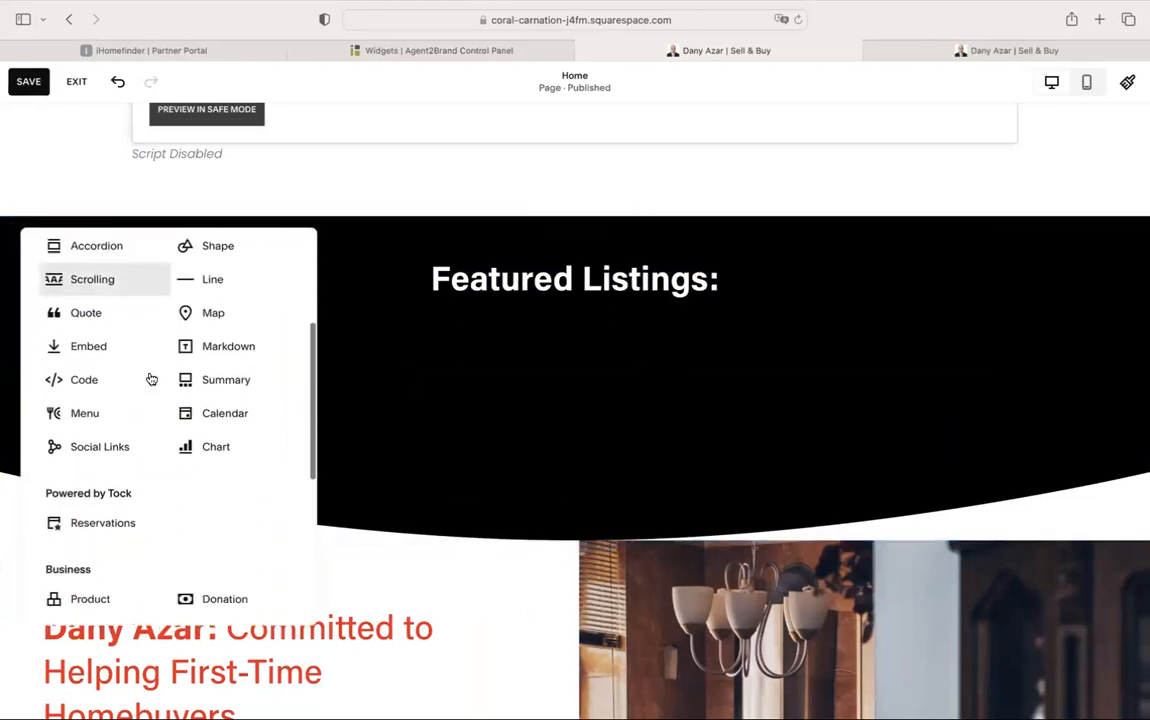
left_click(86, 353)
left_click_drag(144, 344, 604, 390)
double_click(604, 390)
key("super+a")
type("<script>     document.currentScript.replaceWith(ihfKestrel.render({         \"component\": \"featuredListingSearchWidget\",         \"propertyType\": \"SFR\",         \"status\": \"active\",         \"sort\": \"pa\",         \"resultsPerPage\": 10     })); </script>")
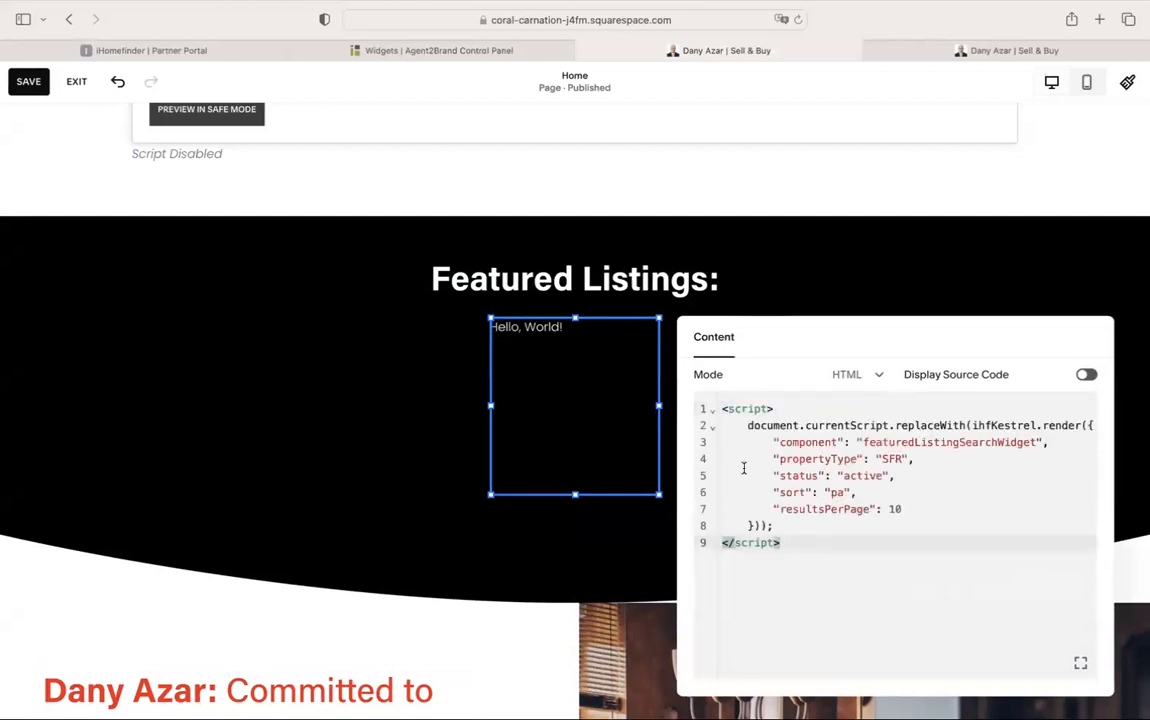
left_click(853, 277)
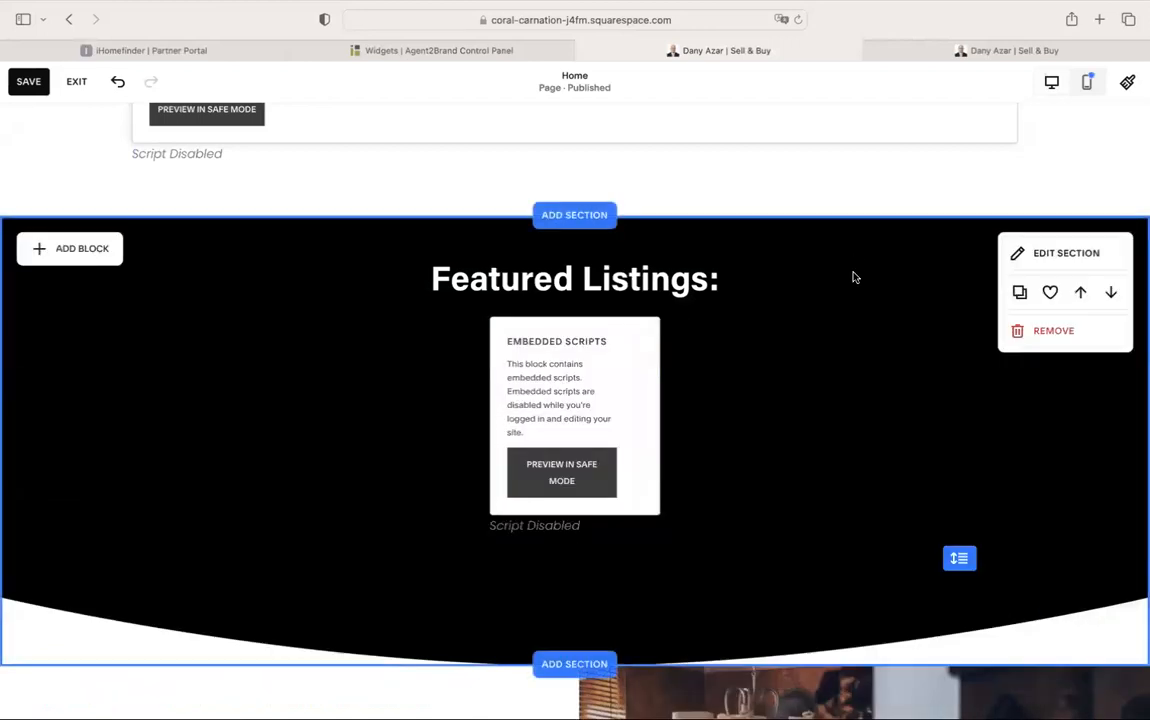
Stretch the code block full-width, shorten it, and reduce the section height
left_click(587, 409)
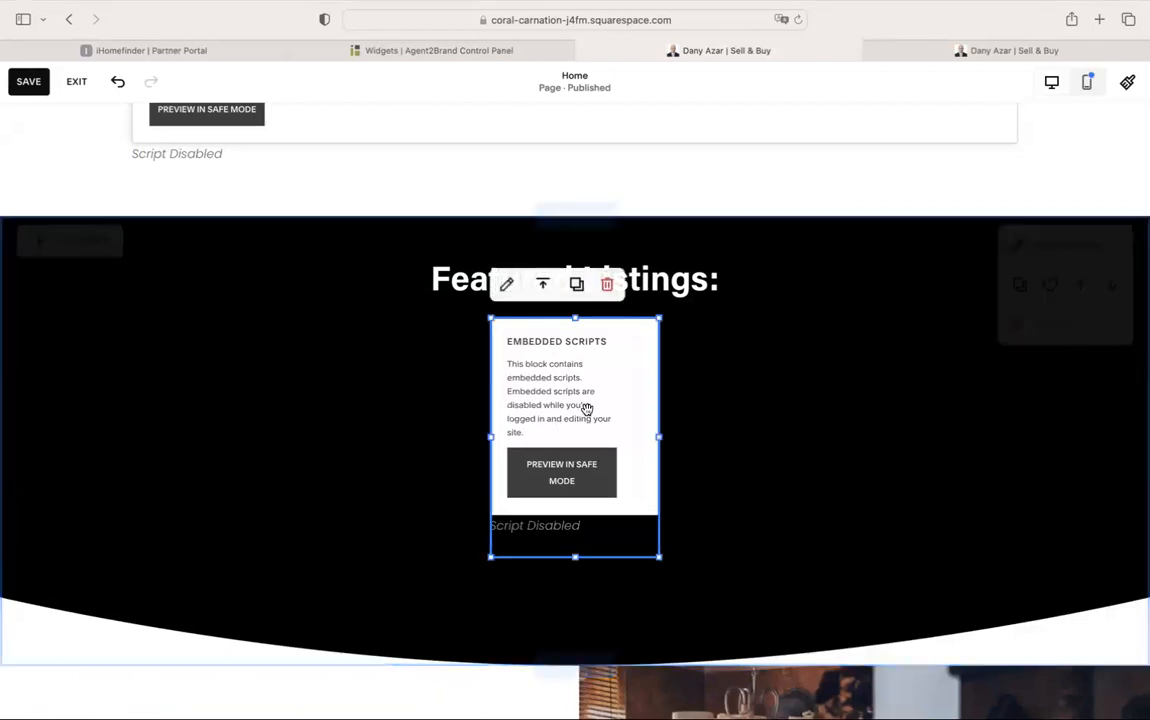
left_click_drag(458, 440, 100, 440)
left_click_drag(656, 437, 1062, 437)
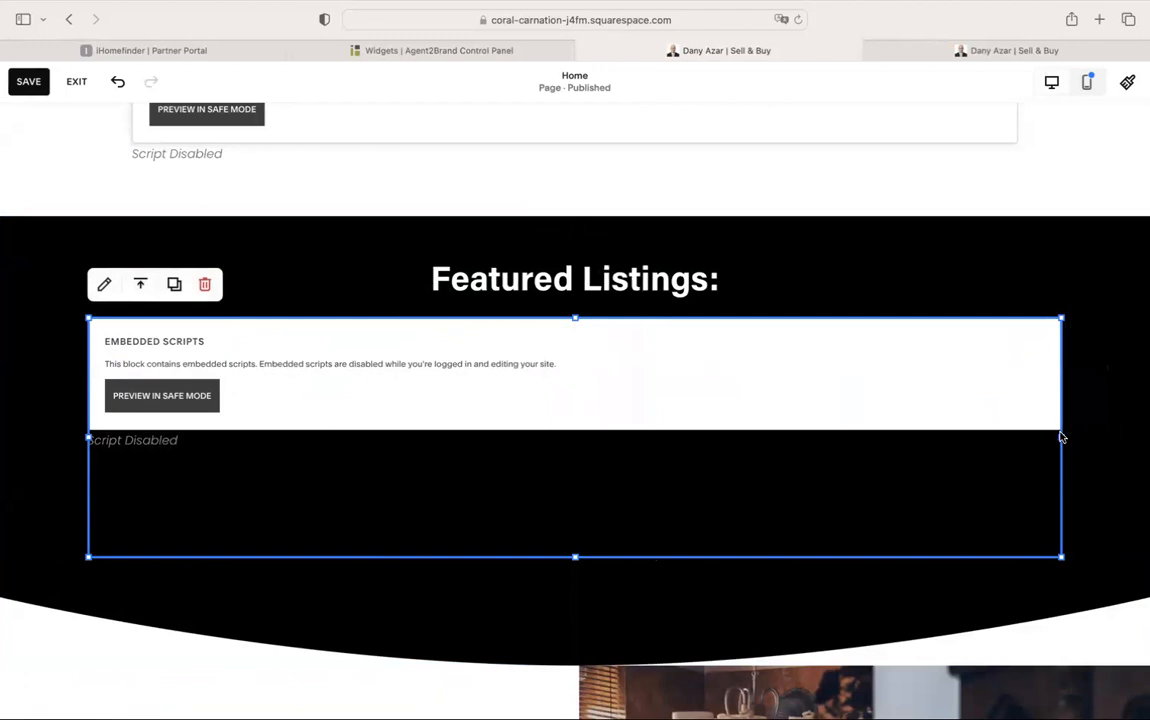
left_click(45, 398)
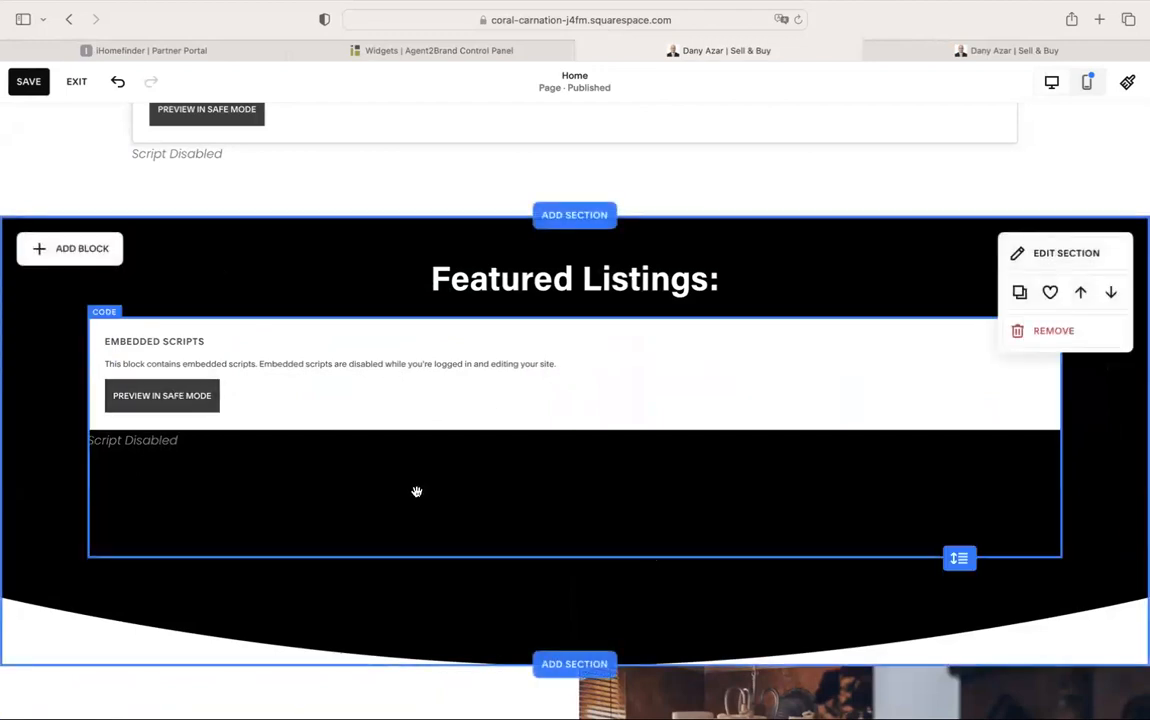
left_click(518, 556)
left_click_drag(571, 557, 590, 446)
left_click(646, 528)
left_click_drag(964, 559, 970, 440)
left_click(648, 519)
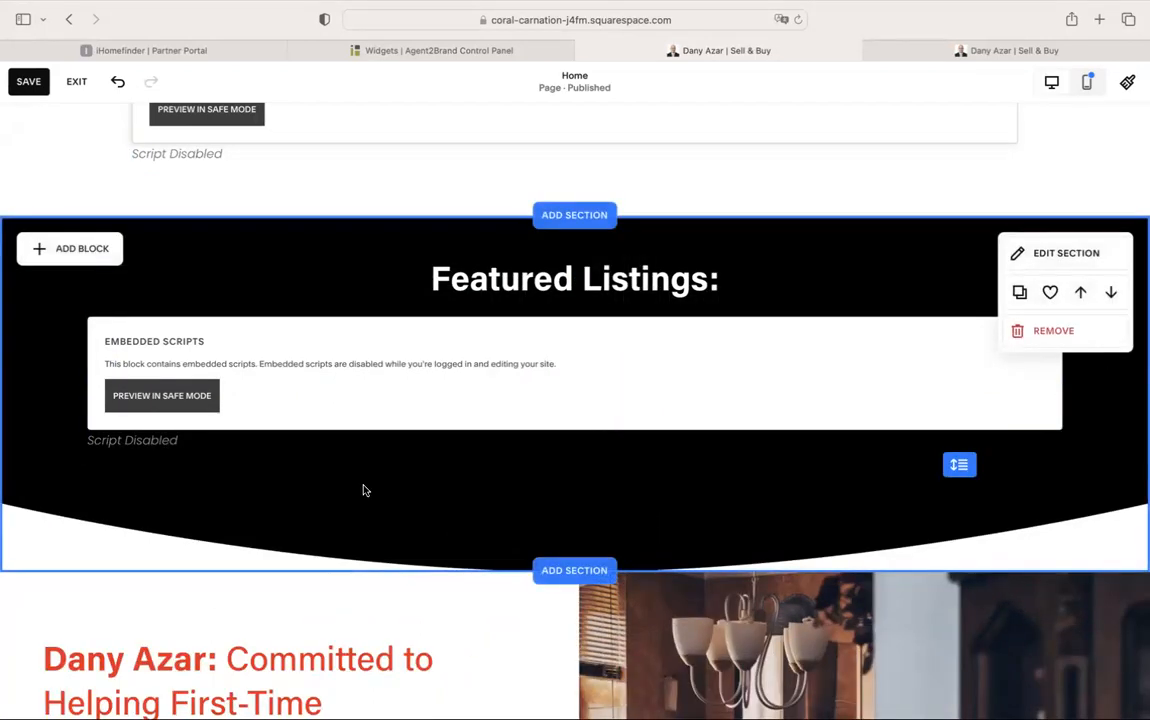
Save the page and switch to the live website
left_click(28, 86)
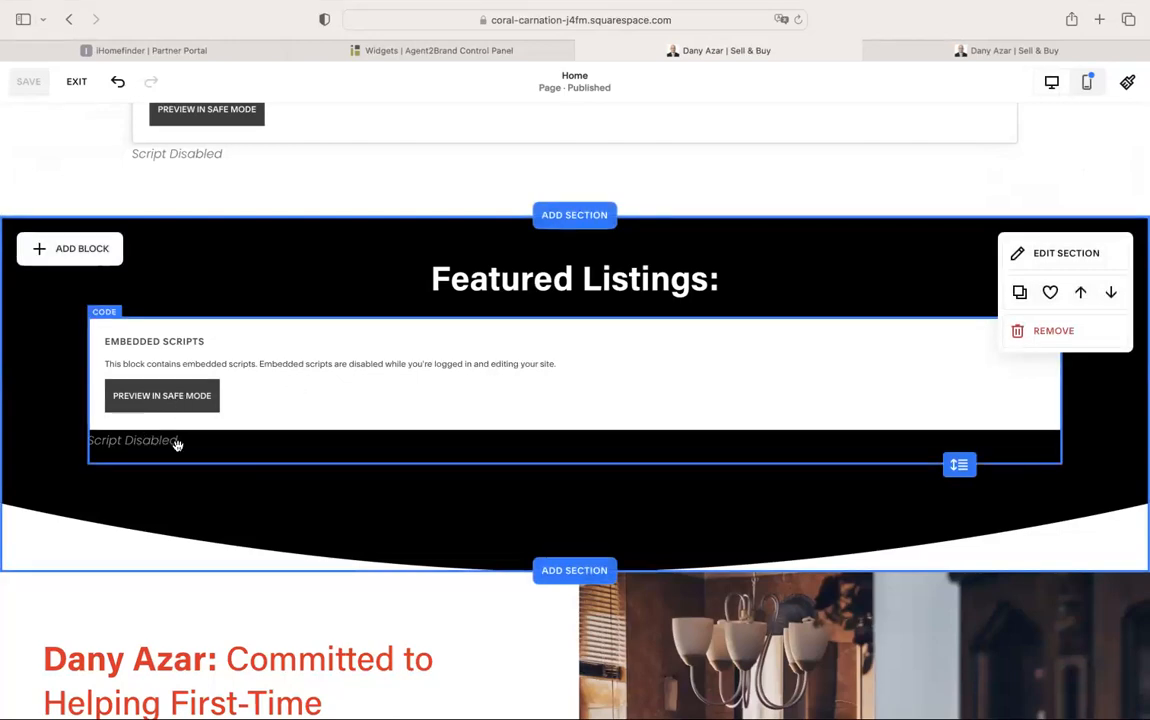
scroll(430, 340, "up", 8)
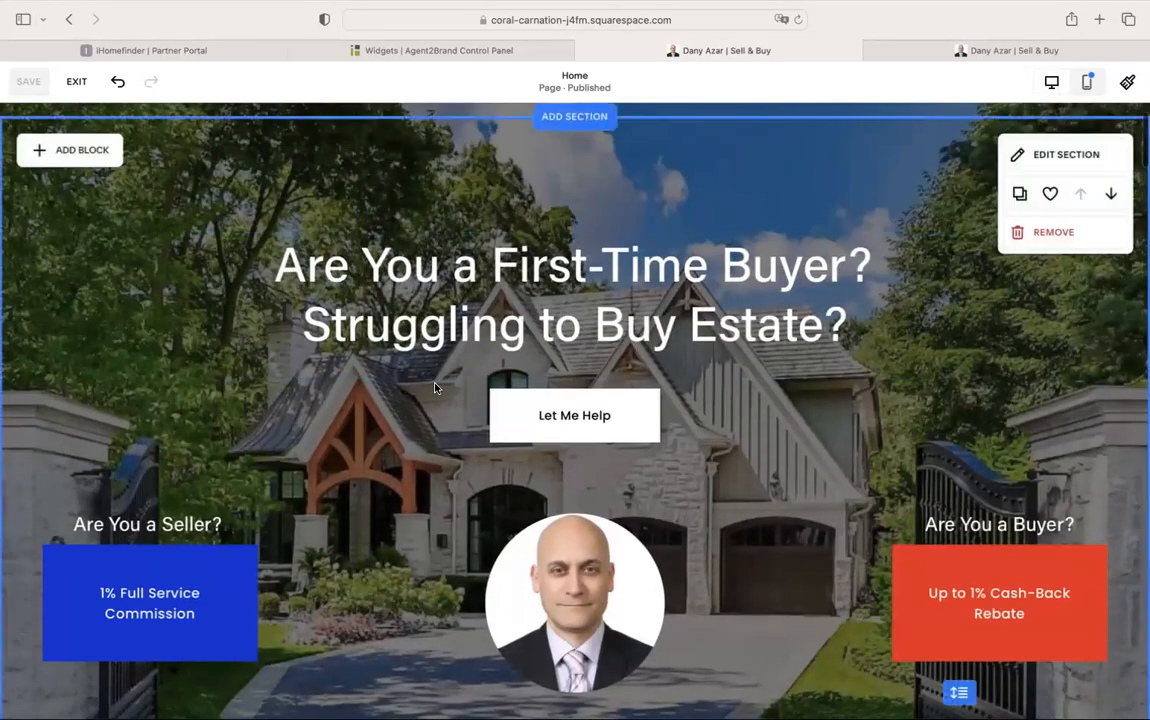
scroll(390, 343, "down", 4)
scroll(362, 495, "down", 5)
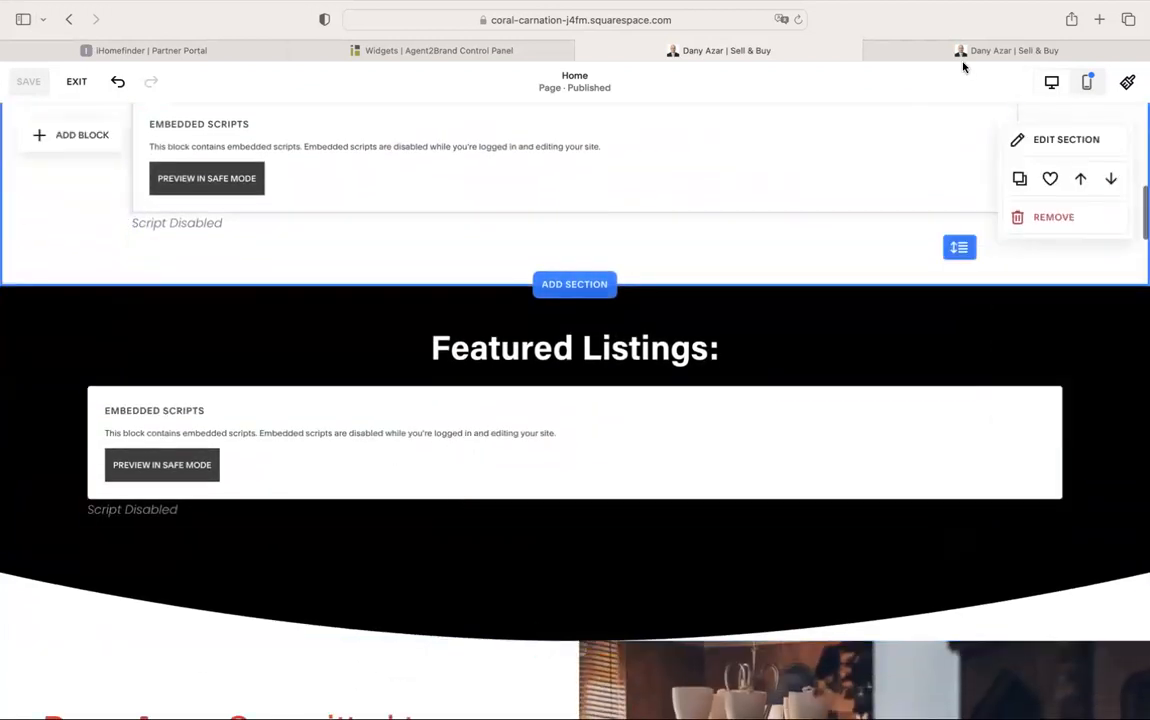
scroll(665, 385, "down", 2)
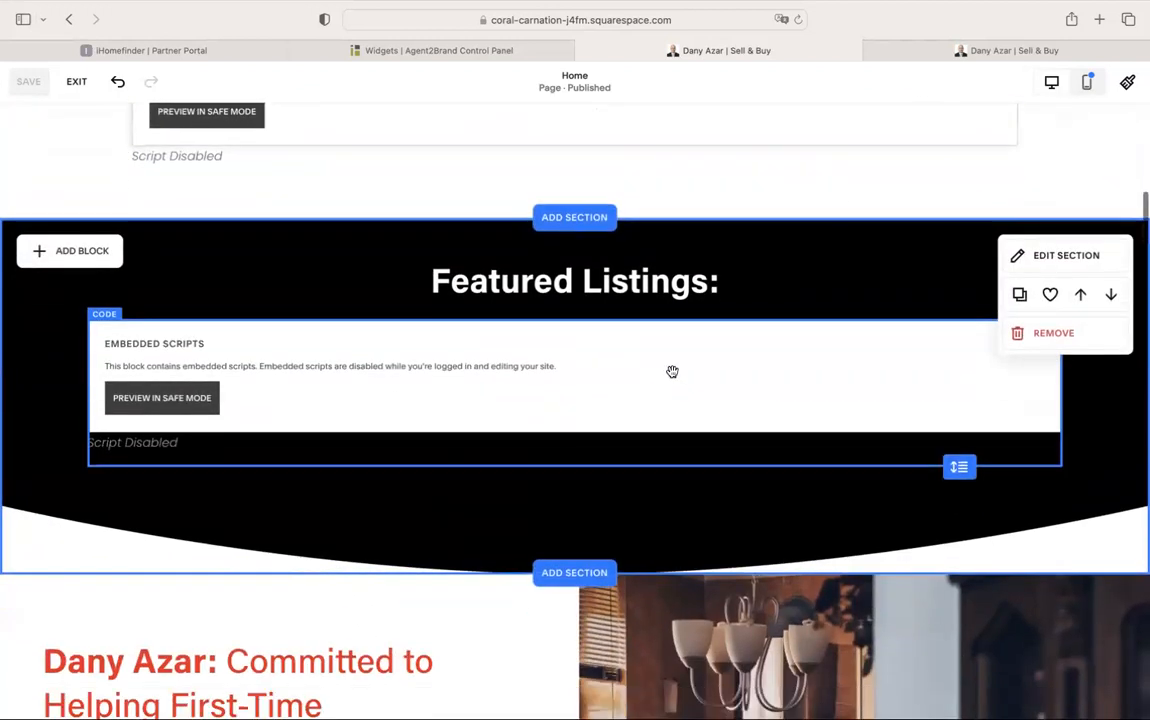
left_click(978, 52)
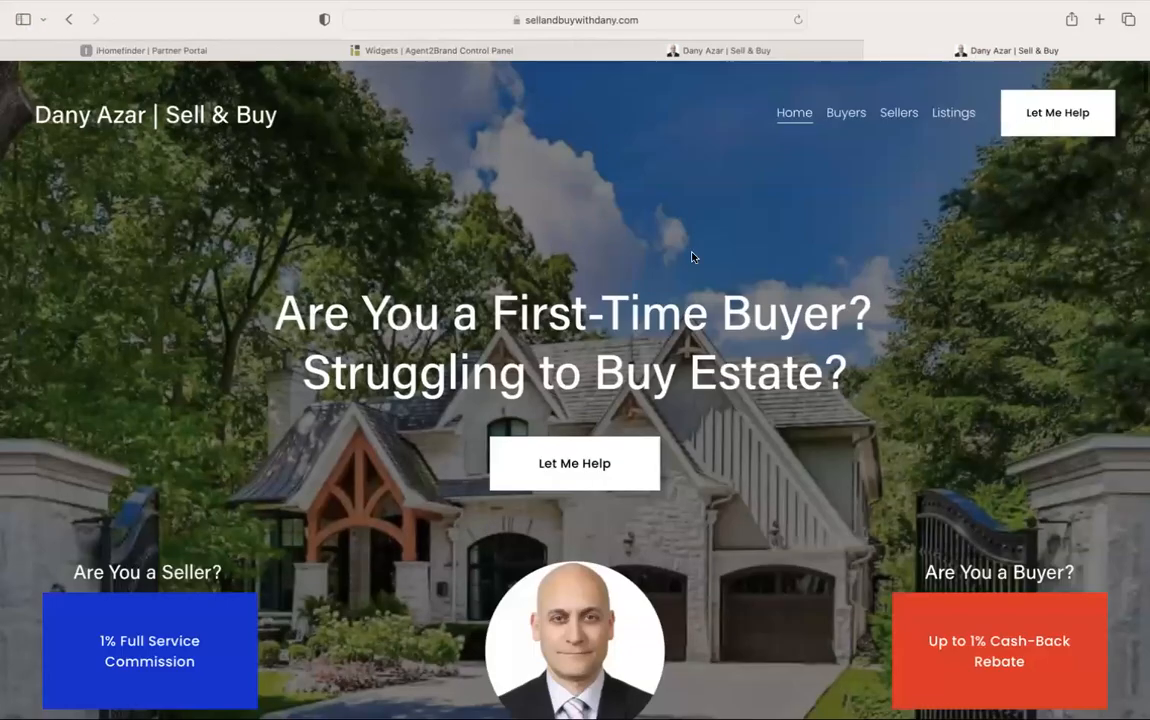
scroll(588, 265, "down", 15)
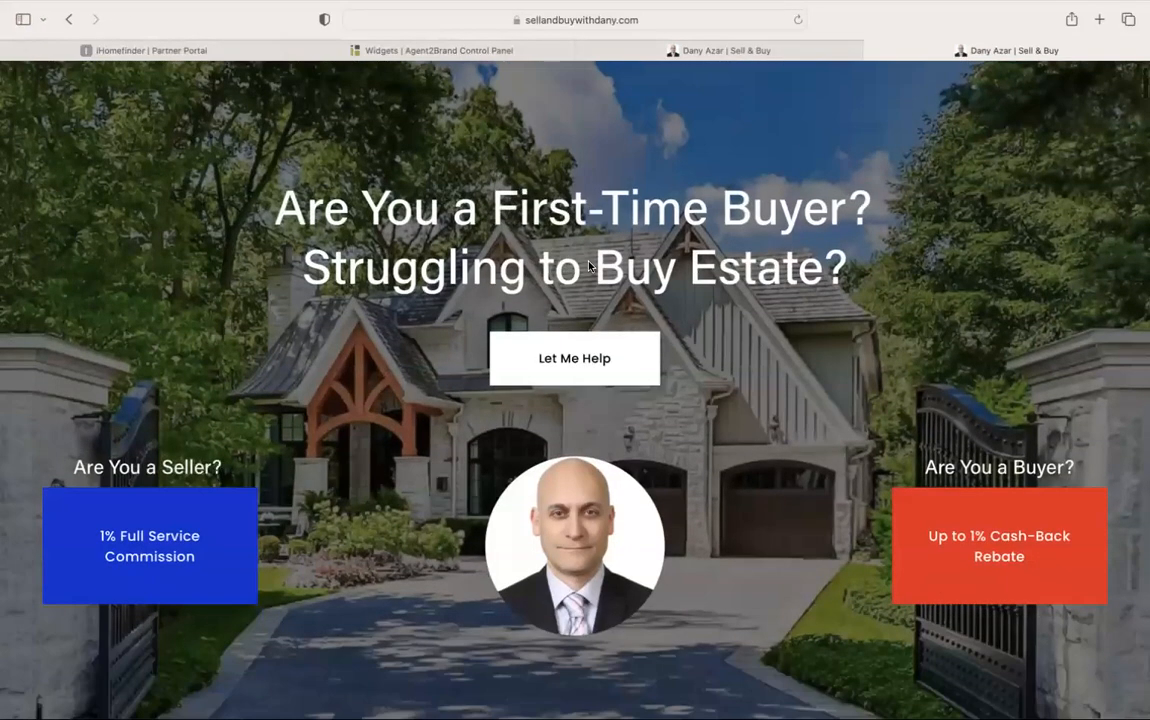
scroll(588, 265, "up", 15)
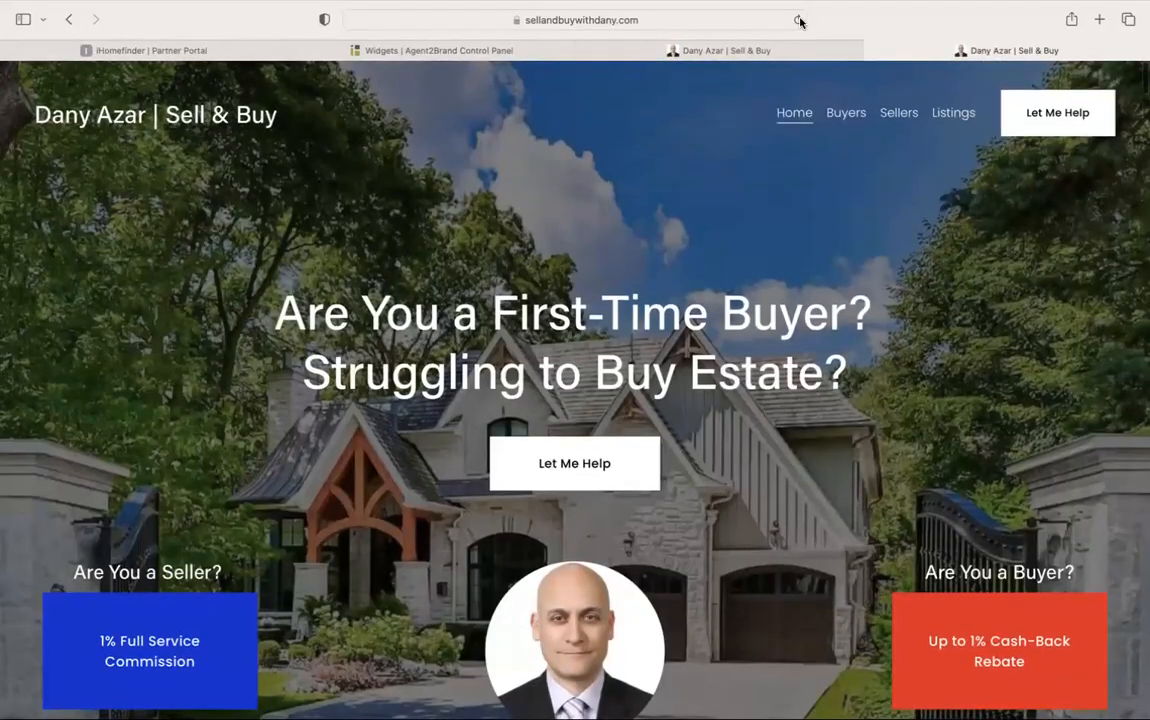
left_click(798, 20)
scroll(818, 491, "down", 3)
scroll(818, 491, "down", 15)
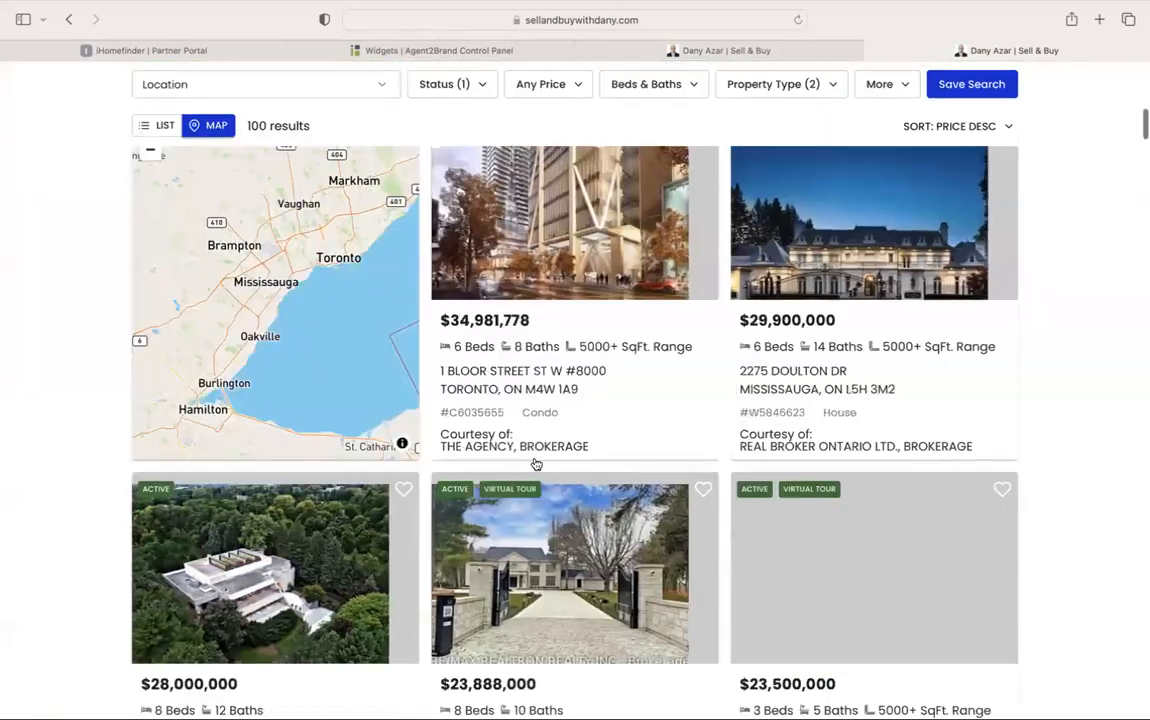
scroll(650, 300, "down", 20)
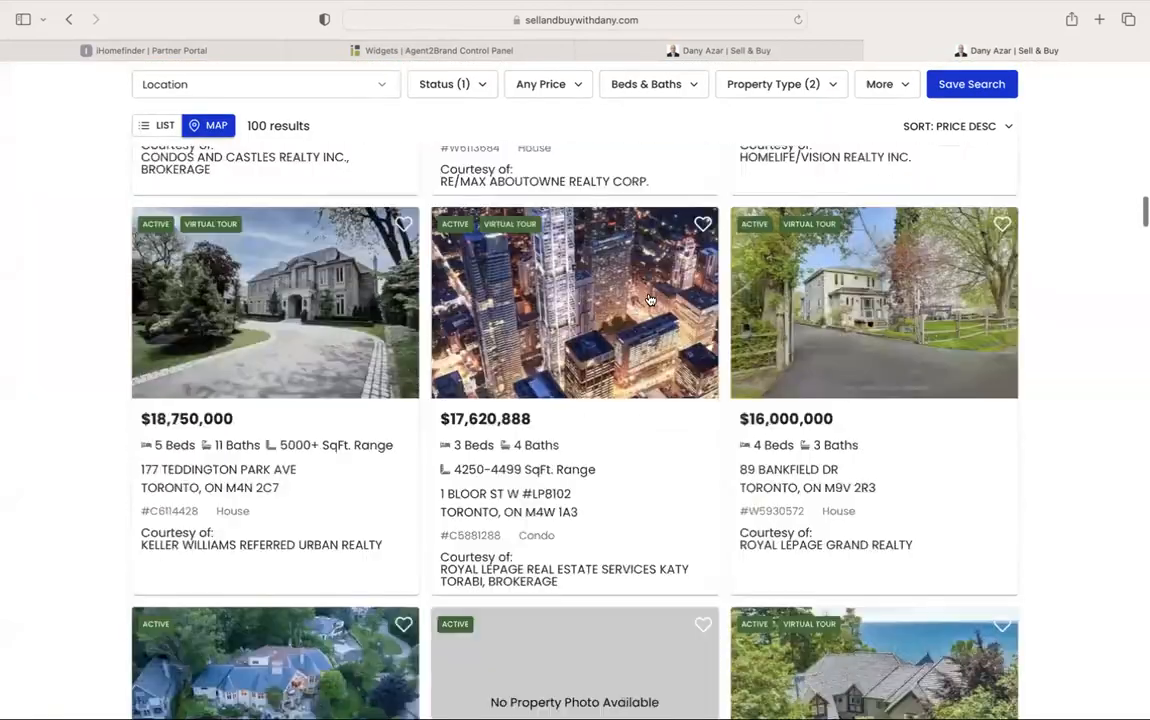
scroll(650, 300, "down", 20)
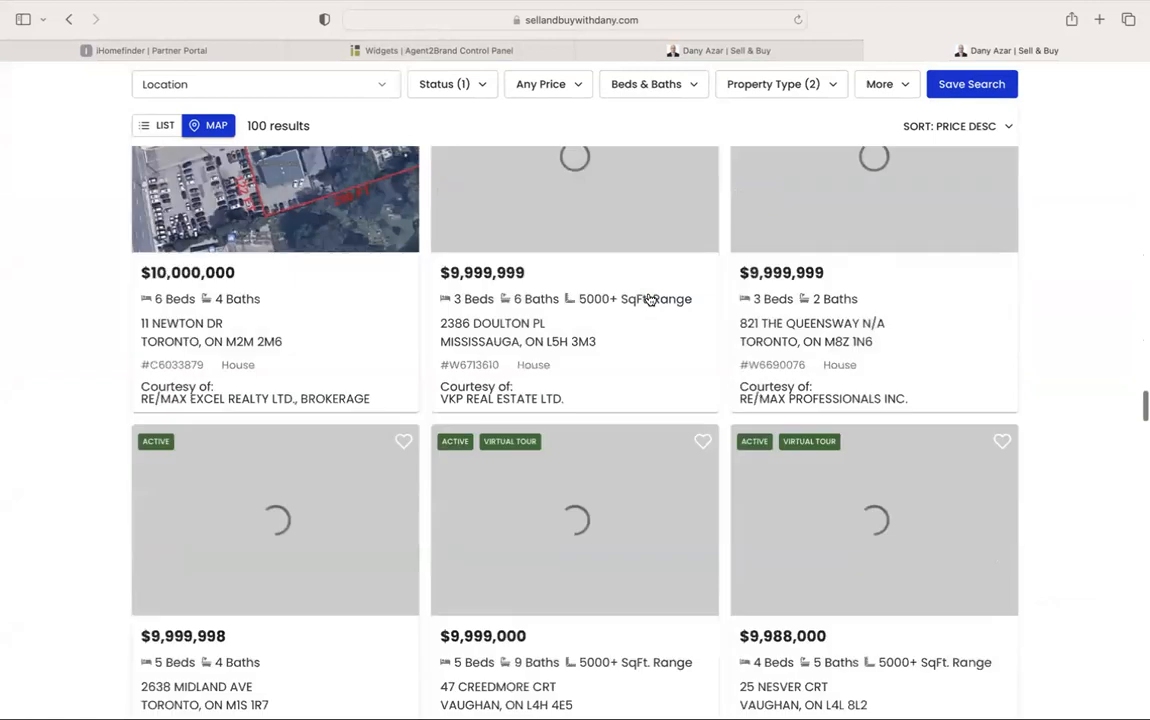
scroll(648, 298, "up", 3)
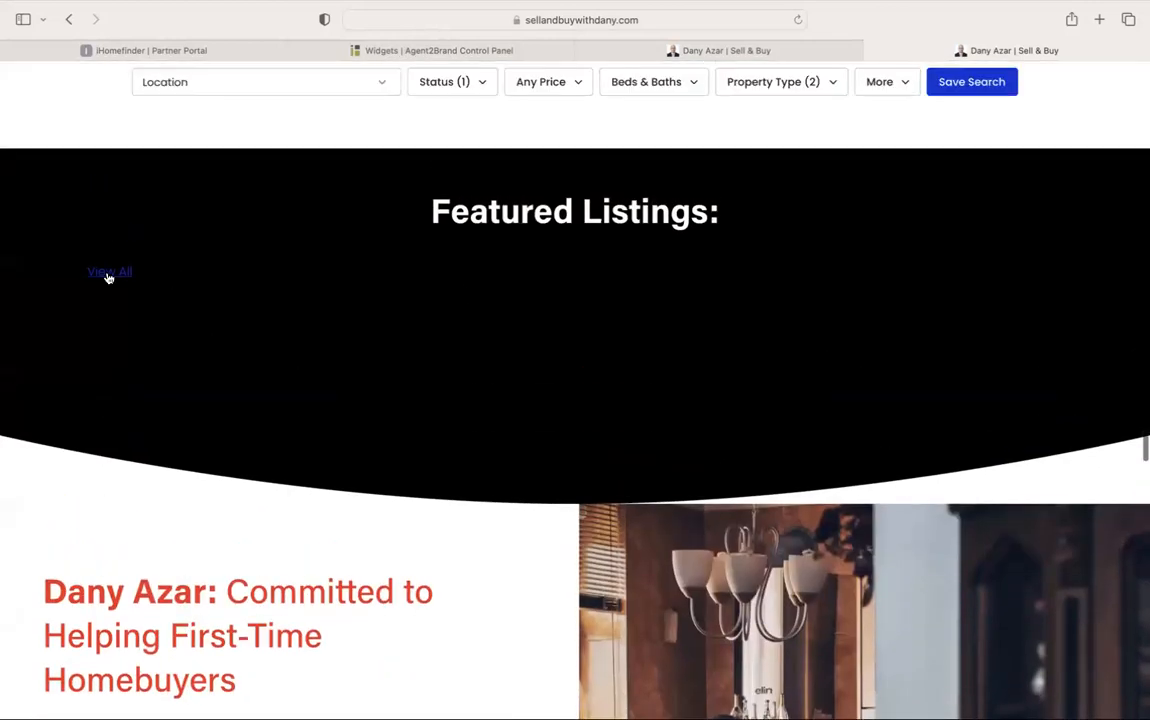
left_click(126, 279)
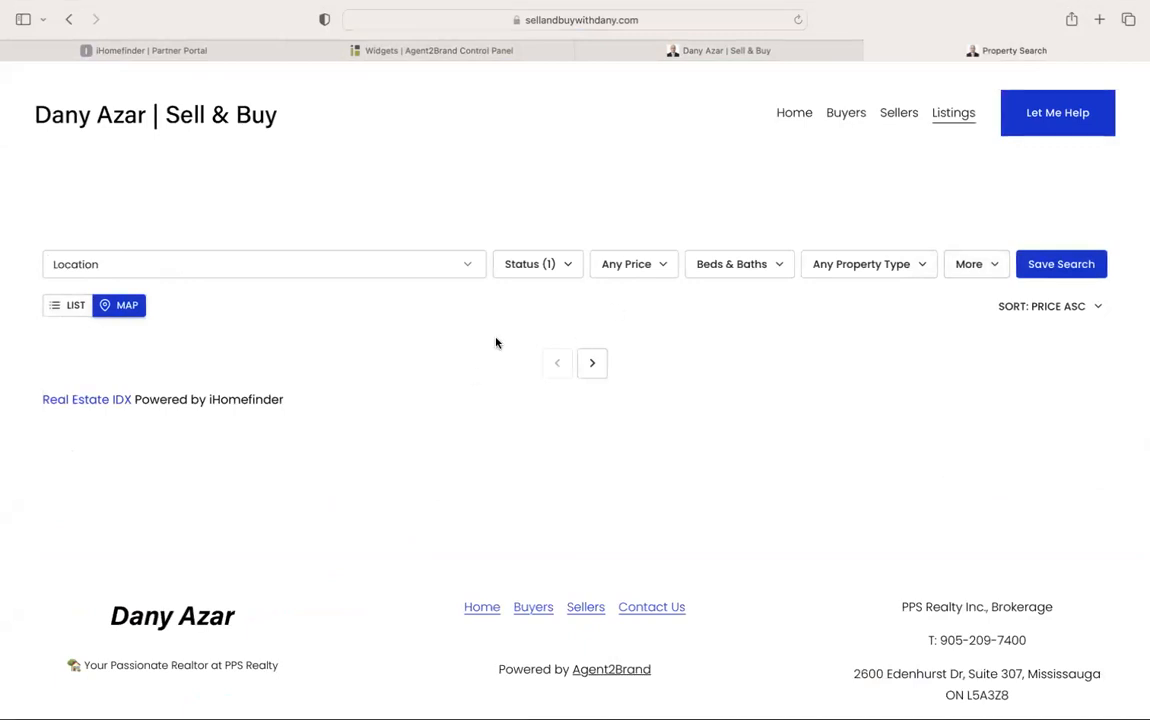
scroll(771, 335, "down", 2)
scroll(770, 334, "up", 2)
left_click(594, 366)
left_click(556, 300)
left_click(467, 272)
left_click(469, 272)
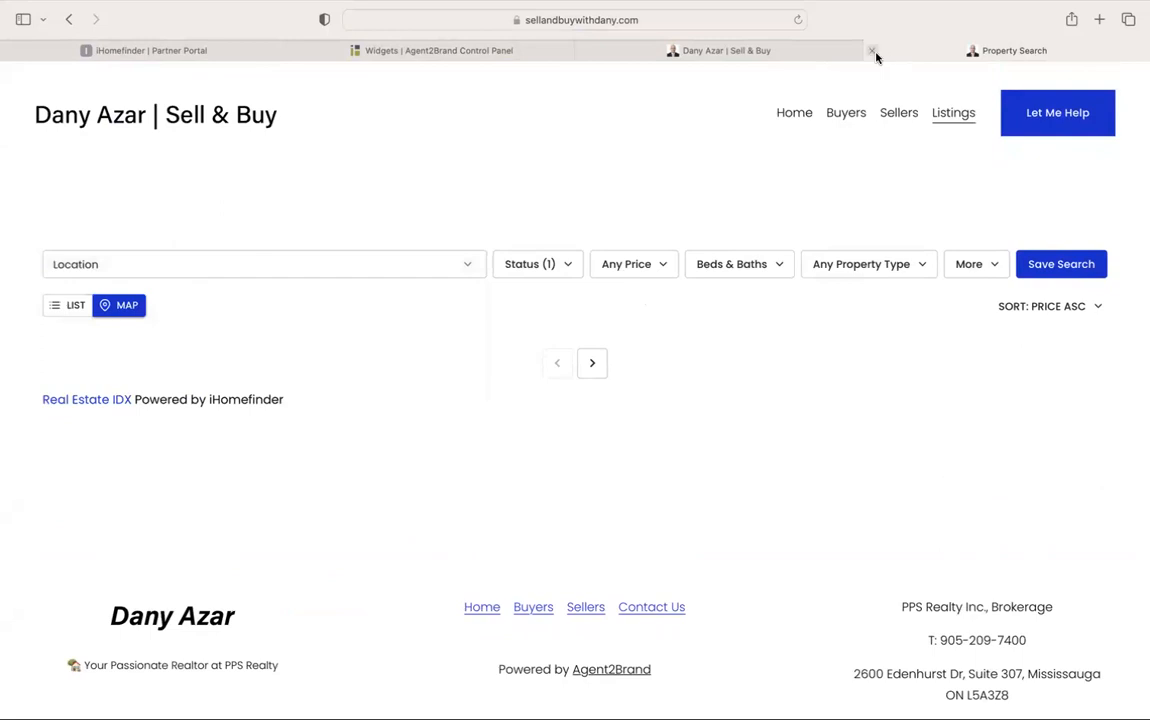
left_click(68, 19)
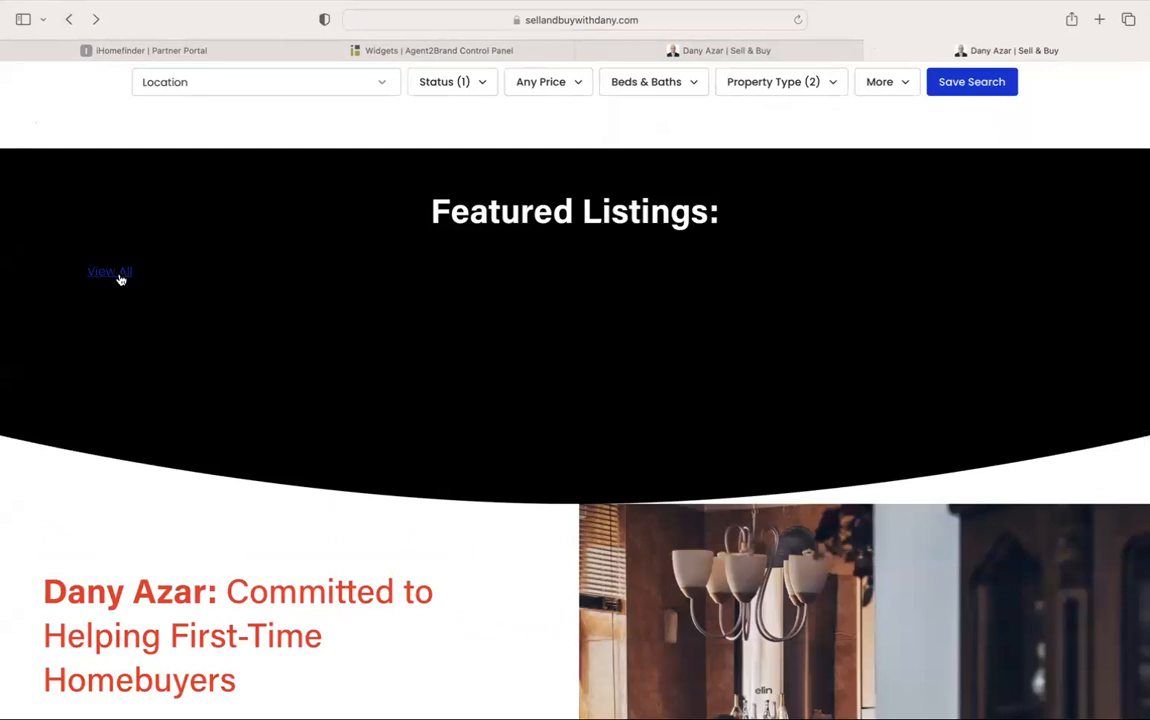
left_click(498, 54)
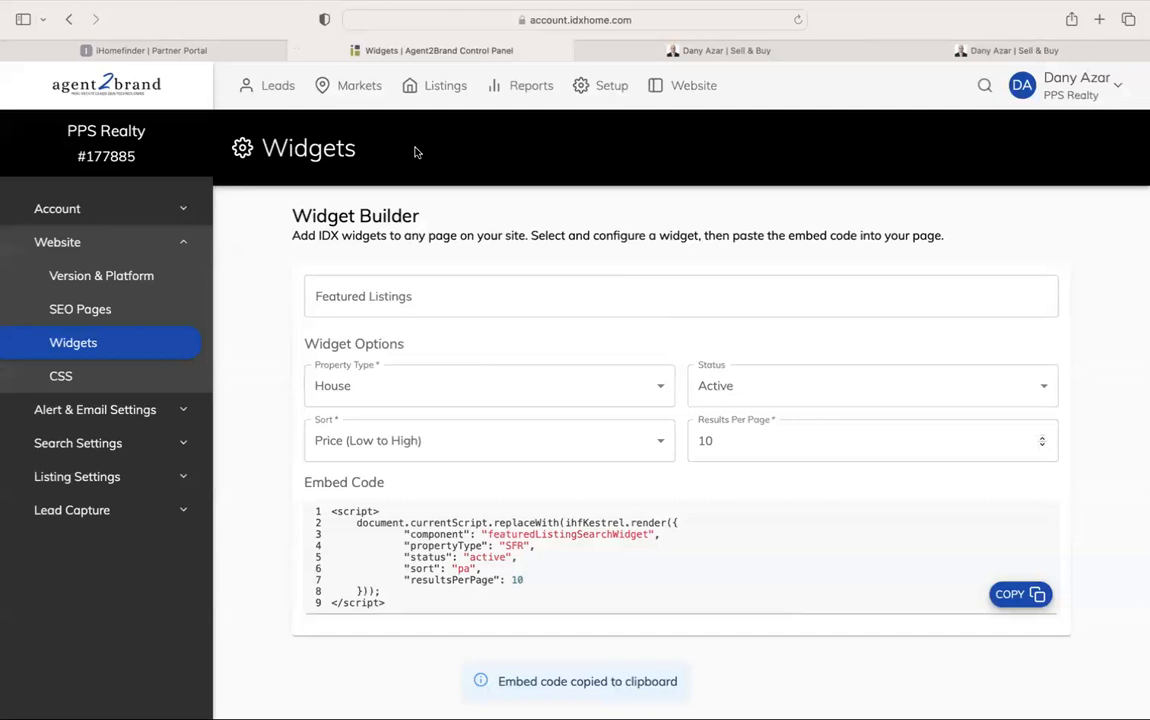
Review the Results & Featured Settings, including Display Map and Automated Featured Sold Listings
left_click(143, 477)
scroll(467, 405, "down", 5)
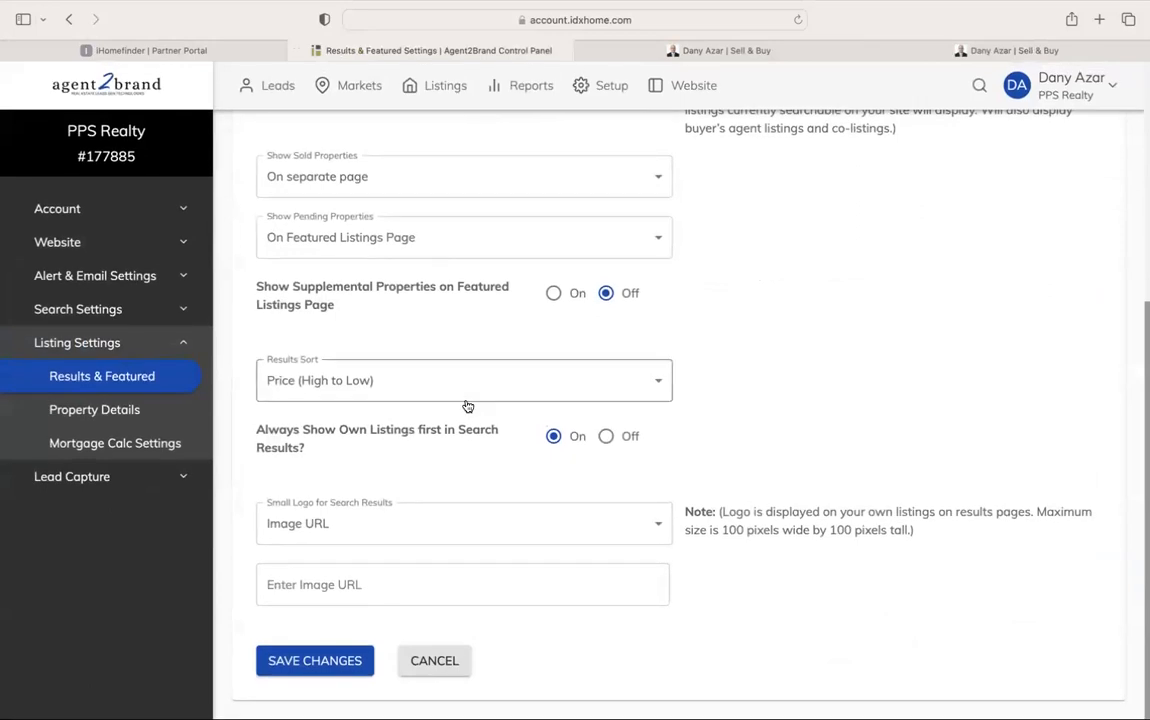
scroll(405, 417, "up", 5)
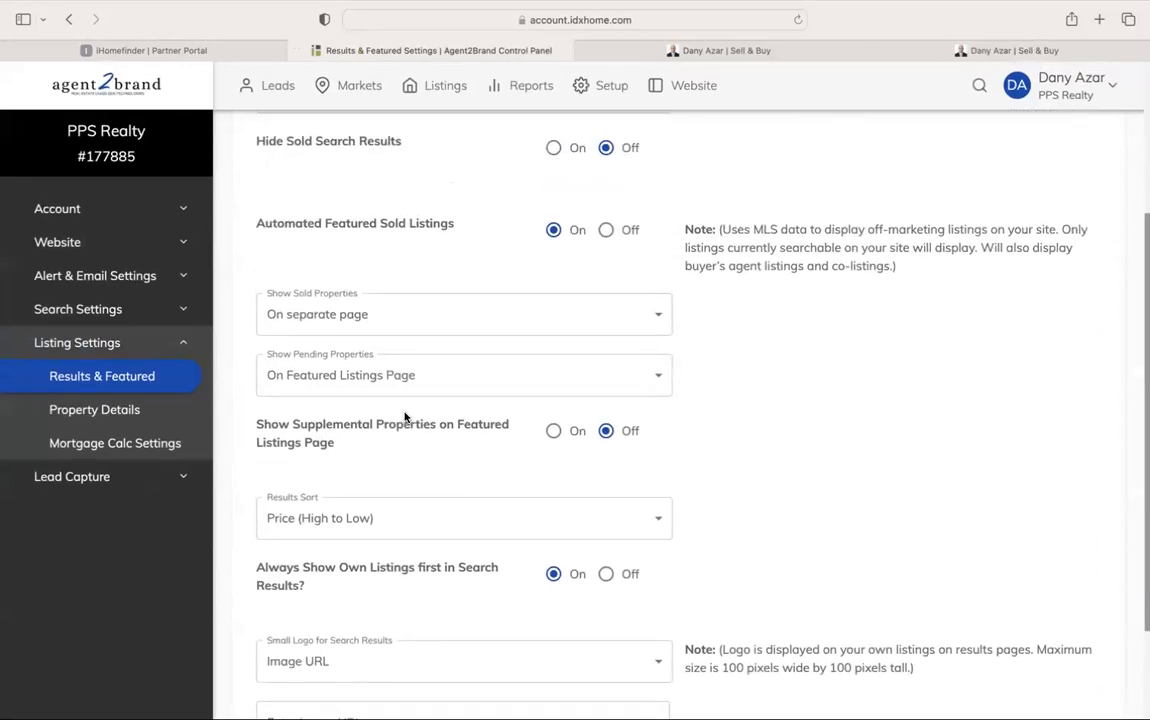
scroll(765, 368, "up", 3)
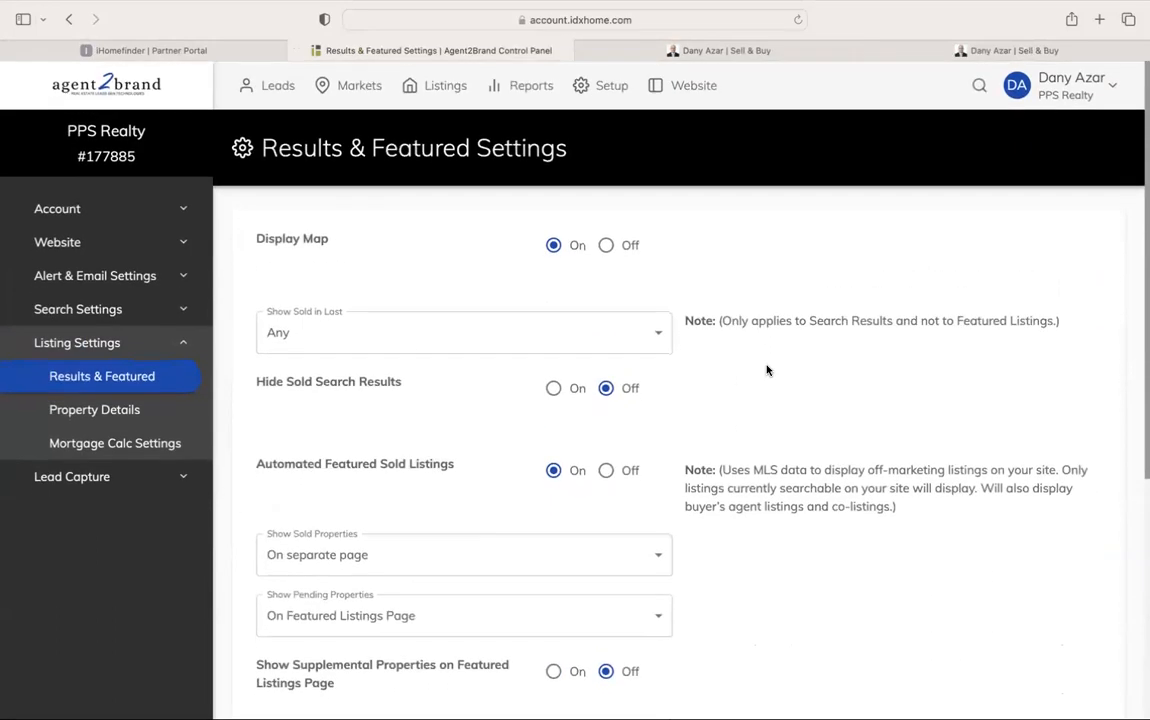
left_click(1048, 92)
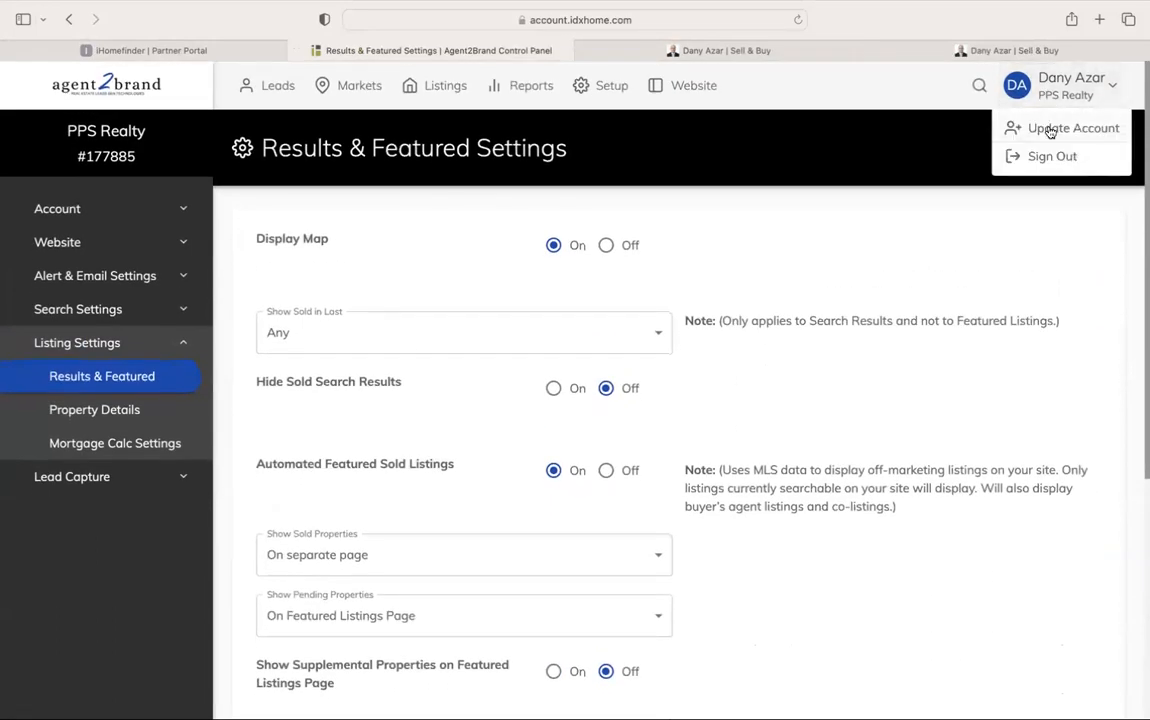
Open MLS Setup and inspect the TRREB row's agent ID 111 and office ID None
left_click(1040, 128)
scroll(598, 344, "down", 2)
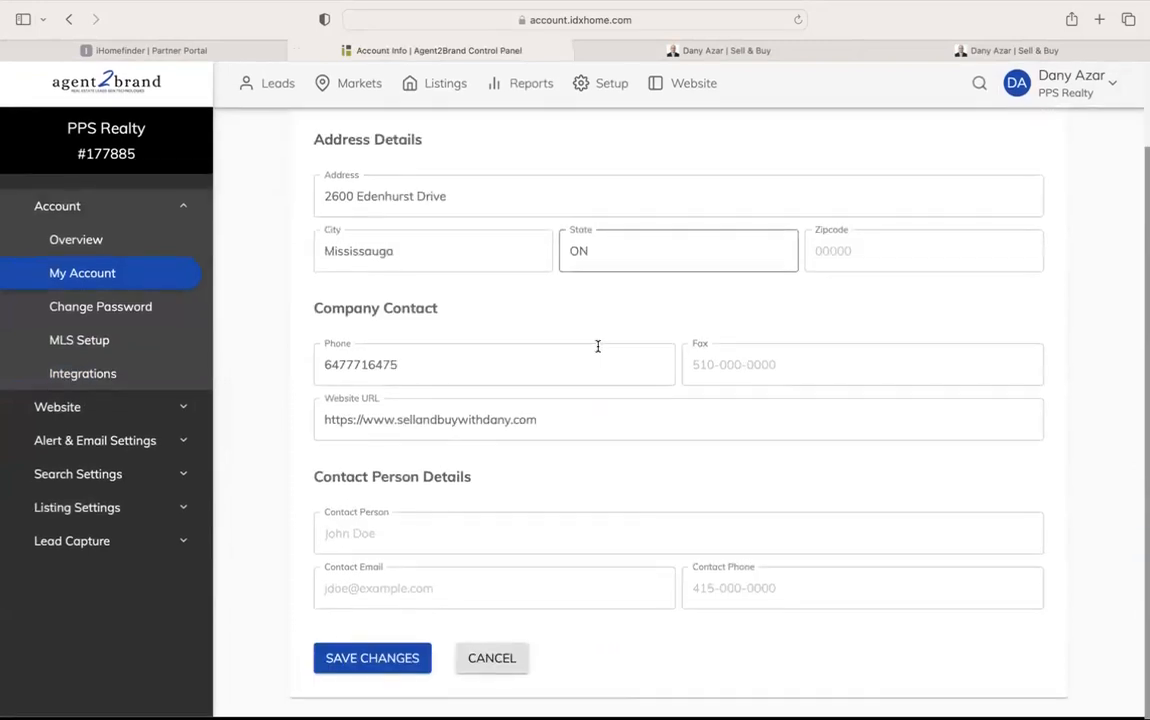
scroll(607, 433, "up", 3)
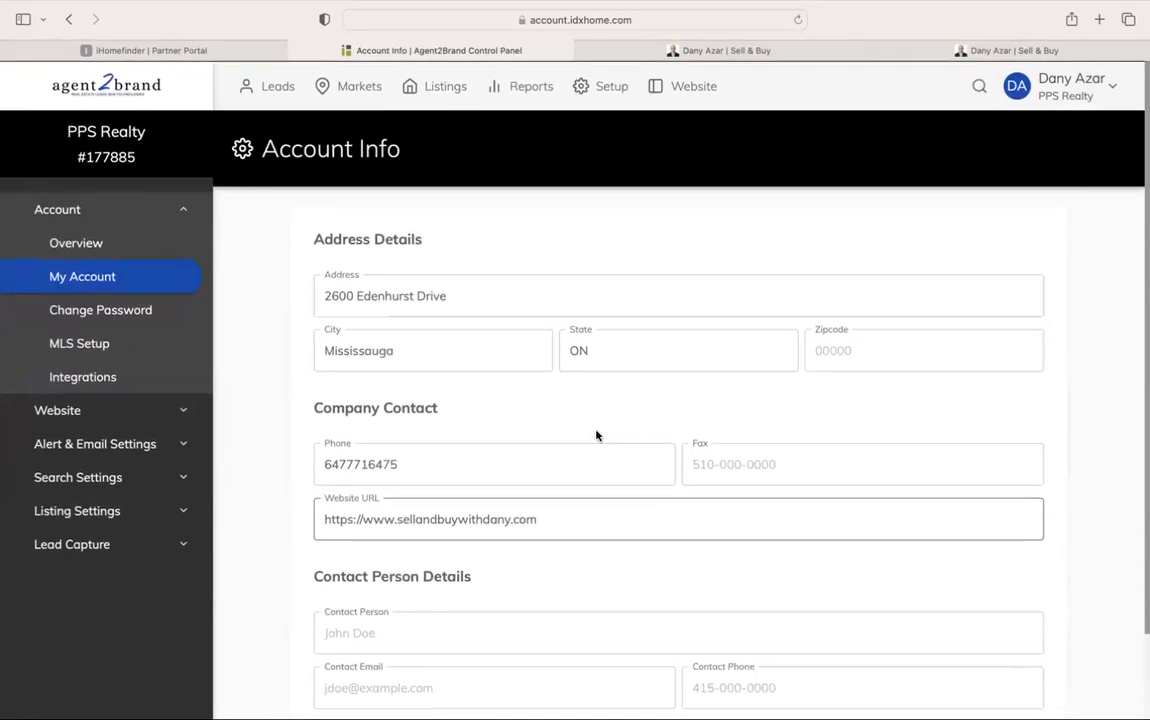
left_click(107, 348)
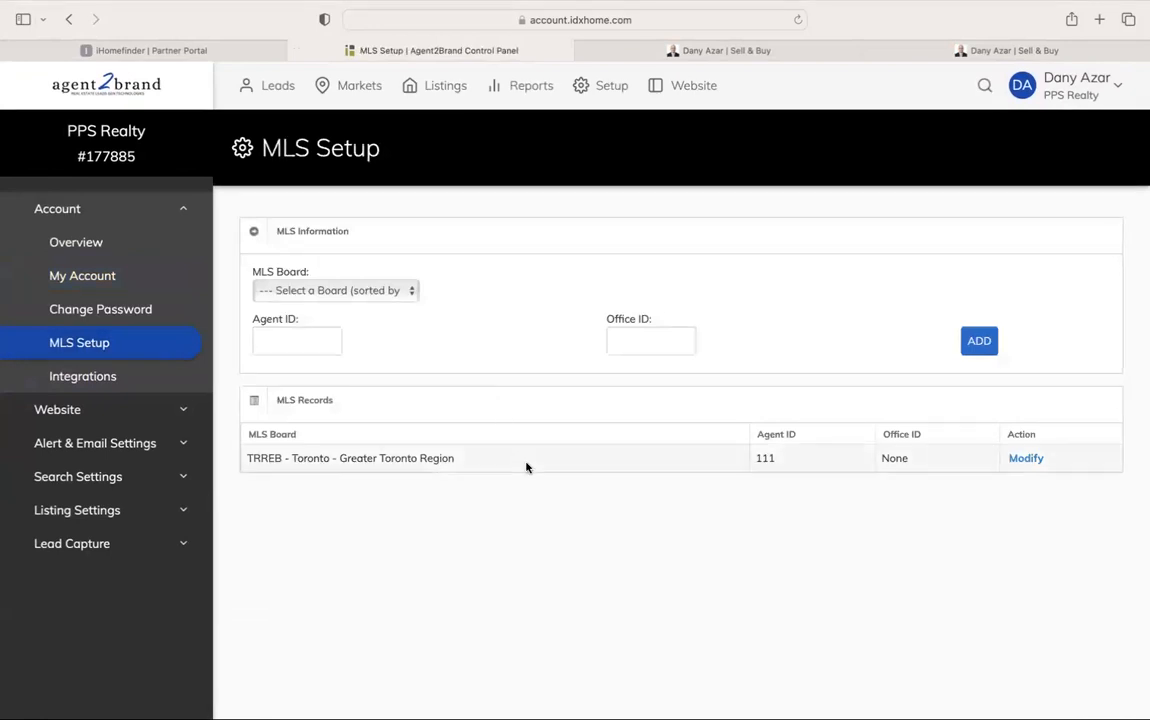
left_click_drag(756, 460, 781, 460)
left_click_drag(760, 462, 891, 462)
left_click(925, 493)
left_click(836, 544)
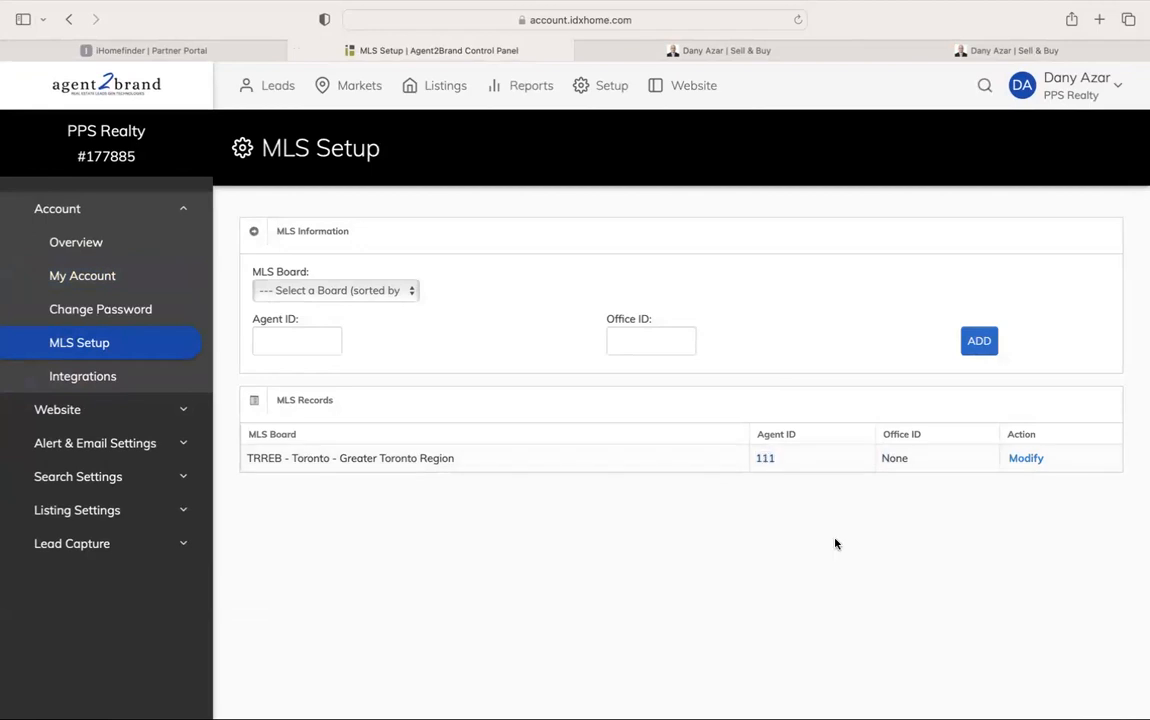
double_click(893, 457)
left_click(955, 500)
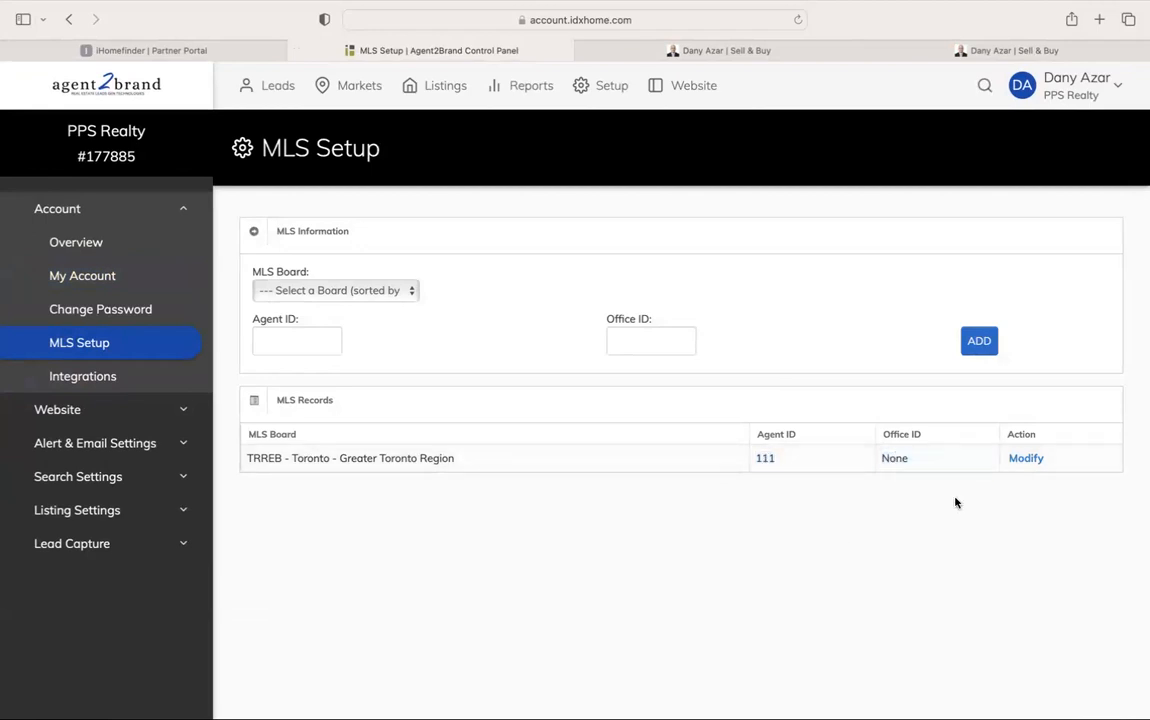
Open the TRREB record, check Integrations, return to MLS Setup, then view the live homepage
left_click(1022, 462)
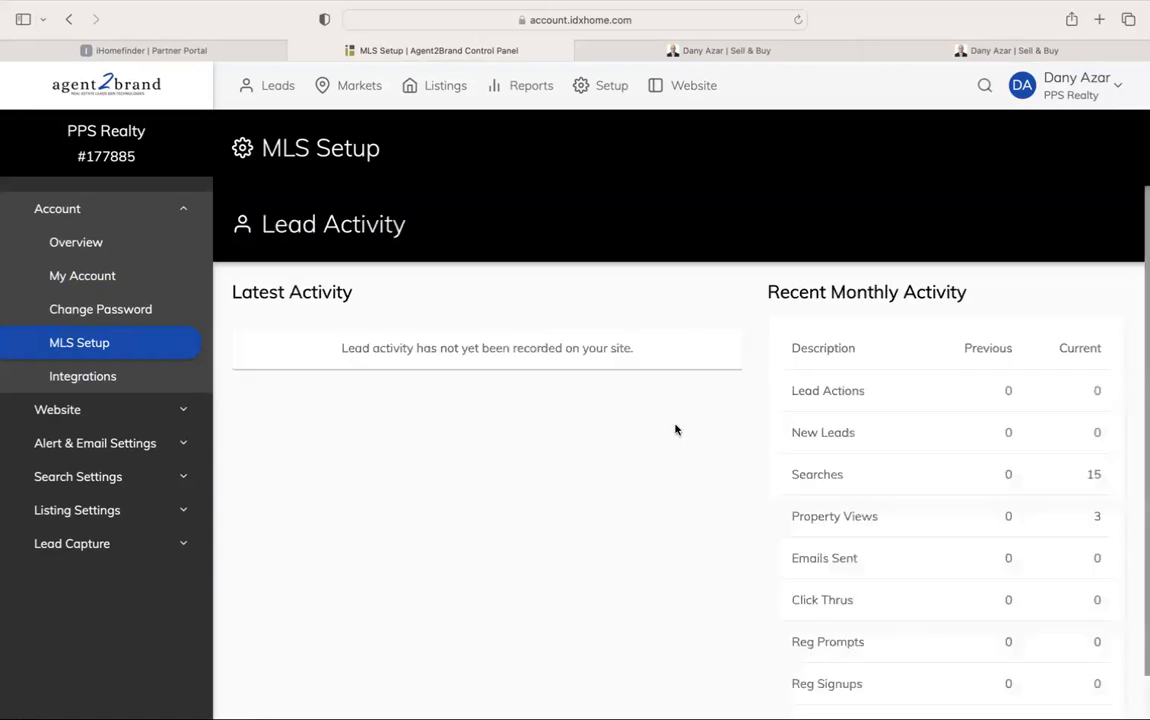
left_click(141, 378)
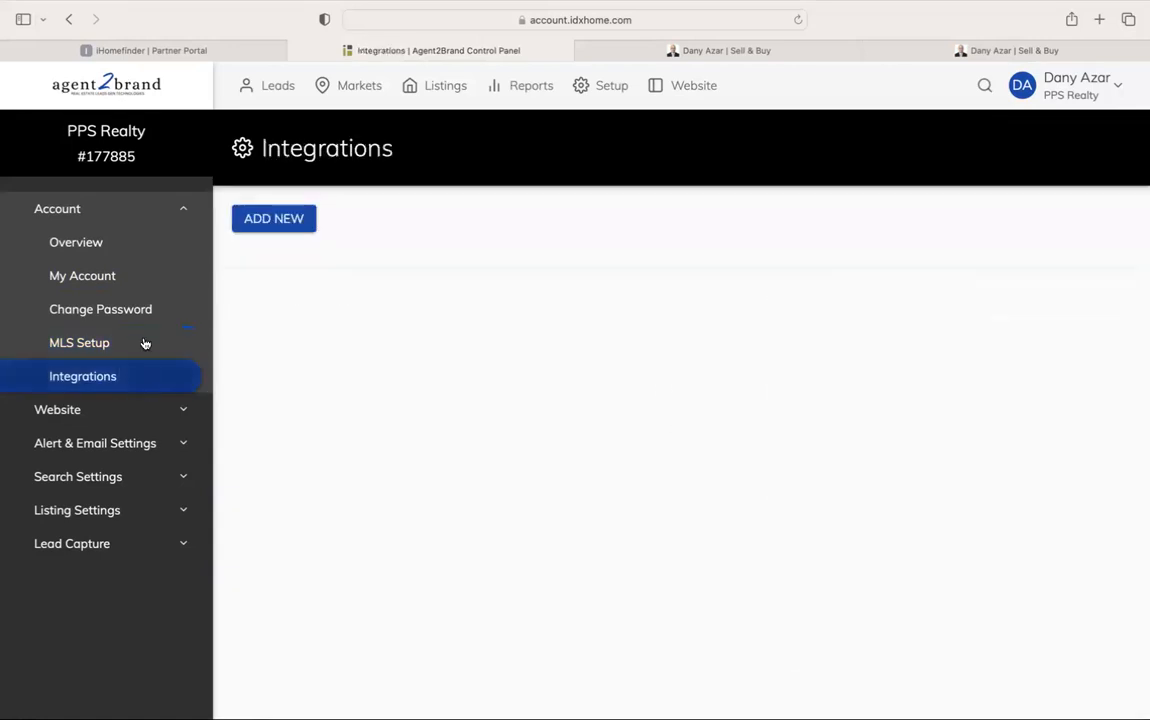
left_click(132, 345)
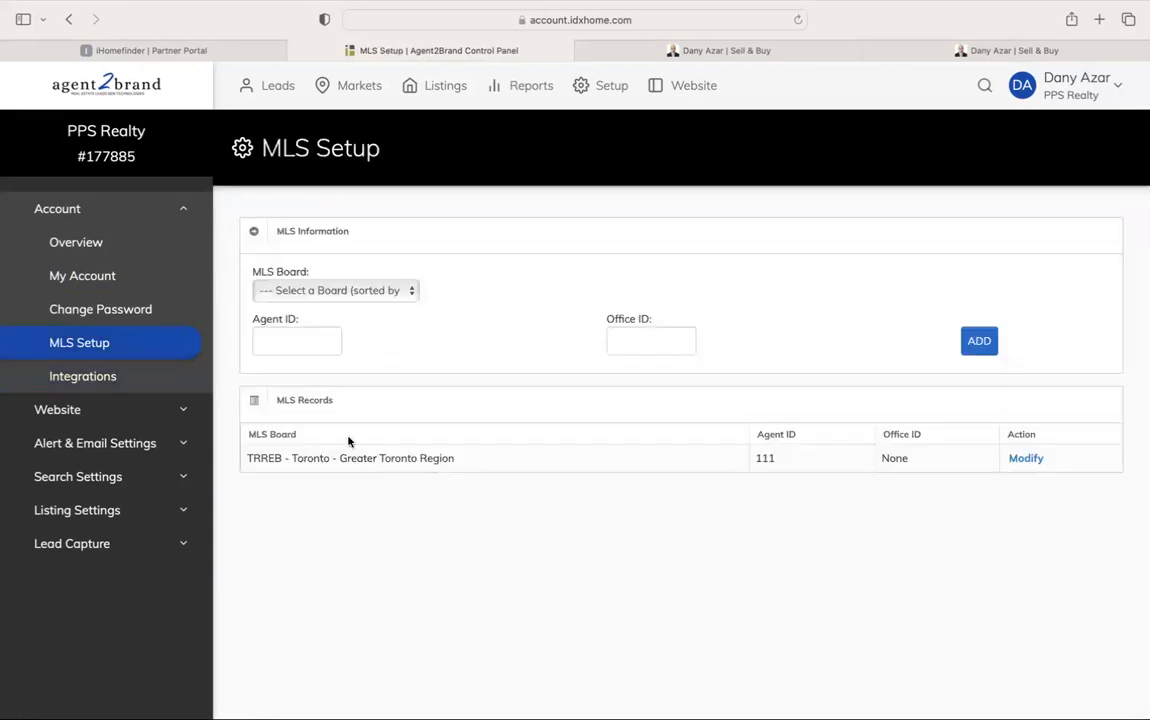
left_click(950, 50)
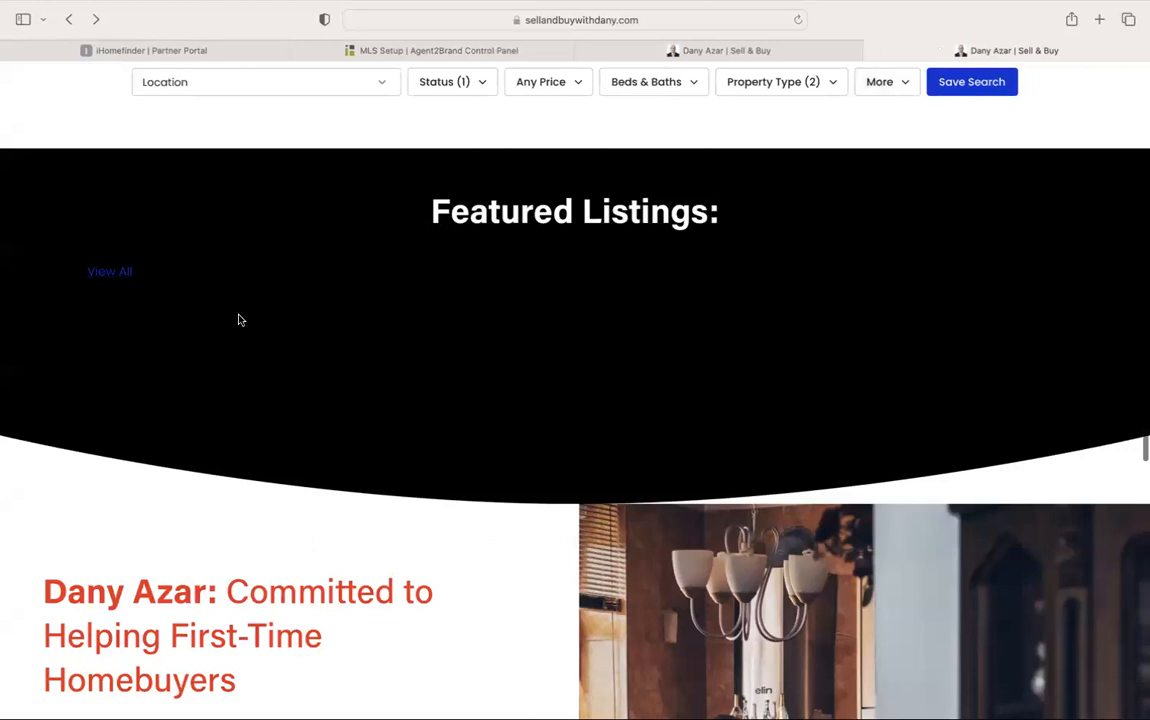
Open the full listings page and search location Toronto, dismissing the email sign-up prompt
left_click(111, 274)
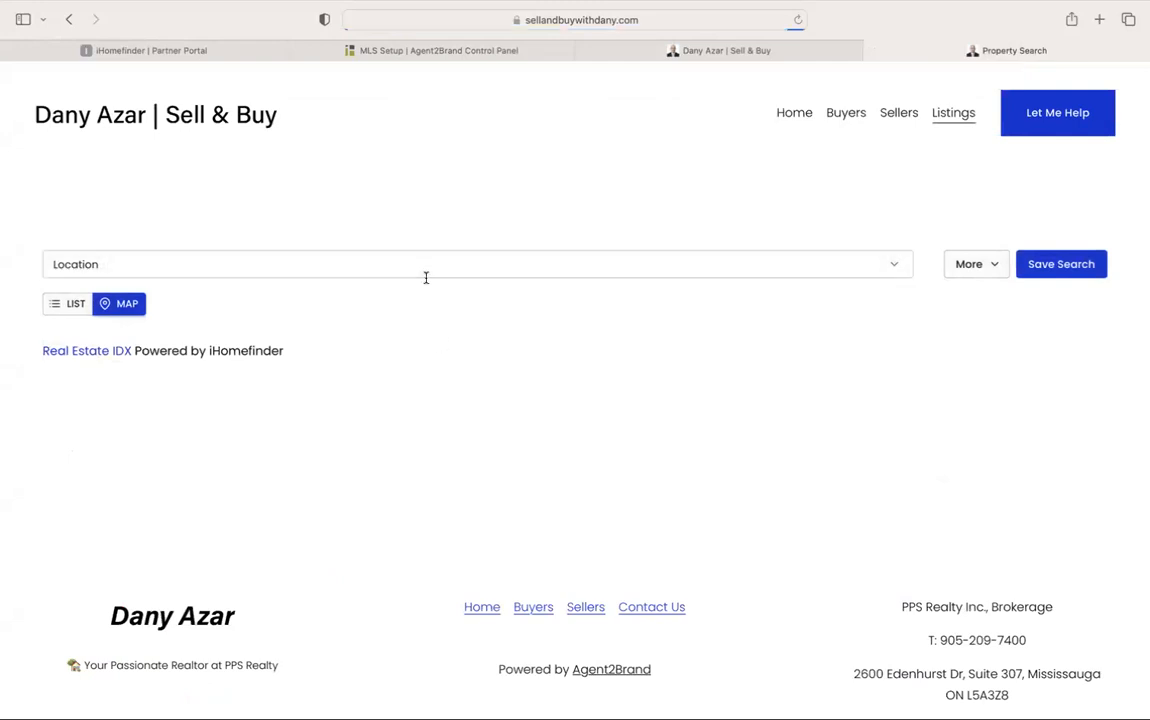
left_click(493, 269)
left_click(564, 122)
left_click(606, 21)
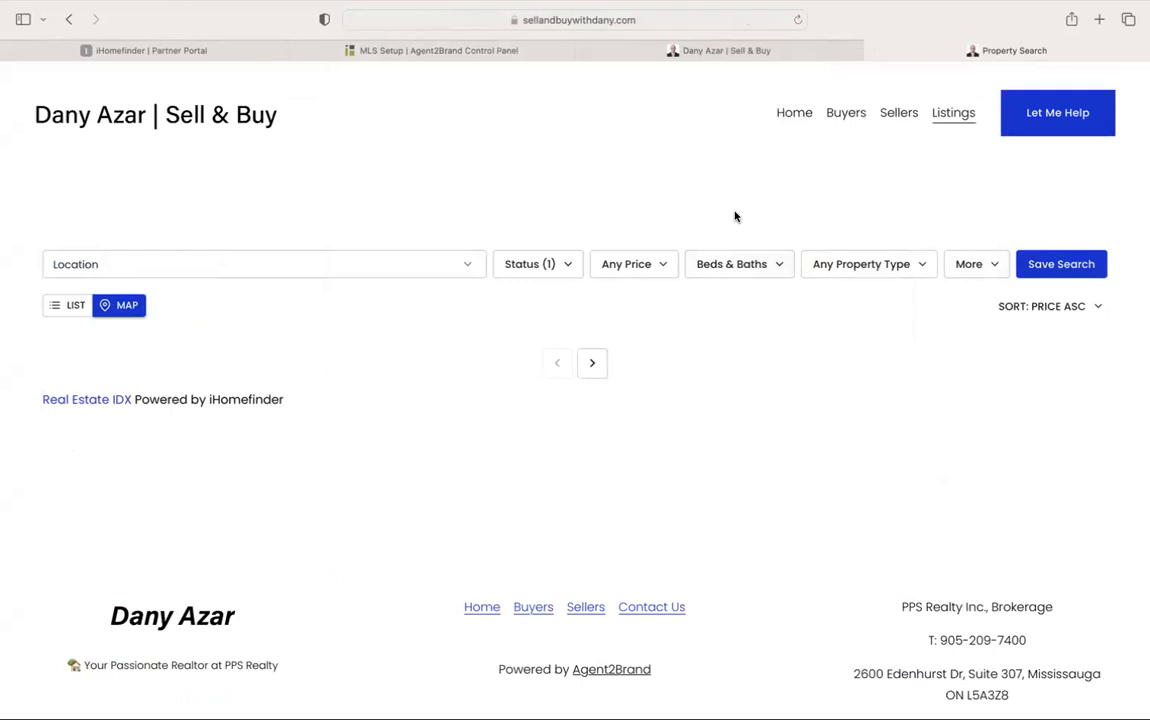
left_click(455, 264)
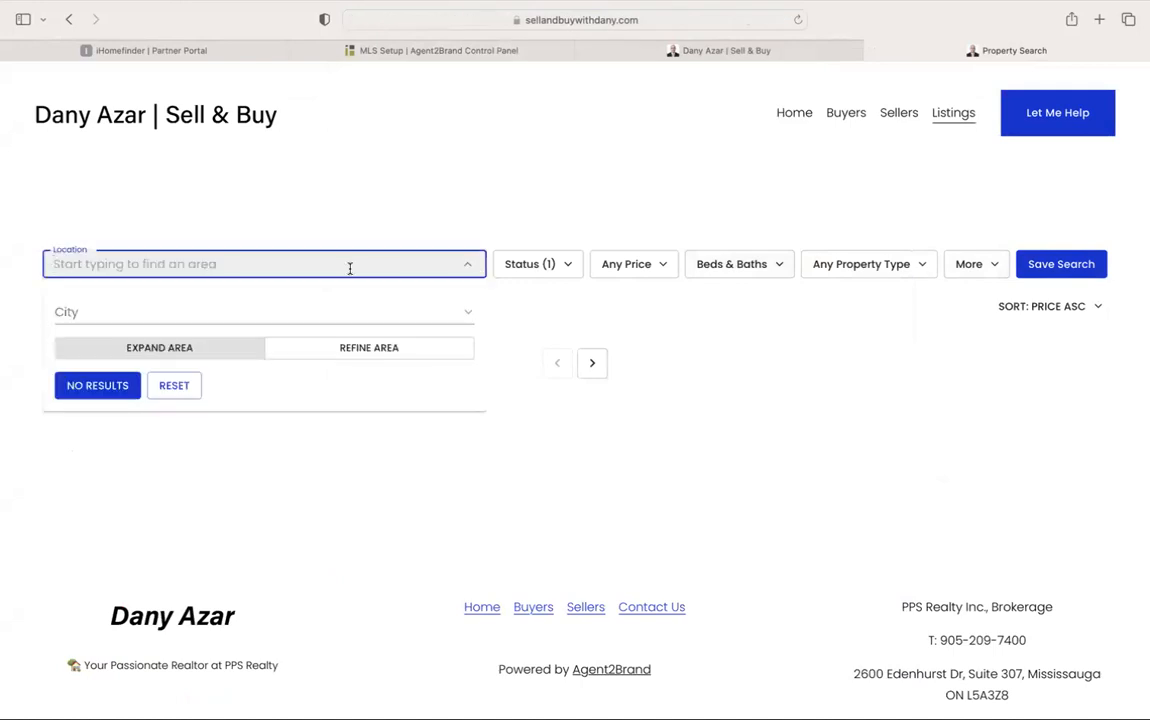
type("Toronto")
left_click(165, 328)
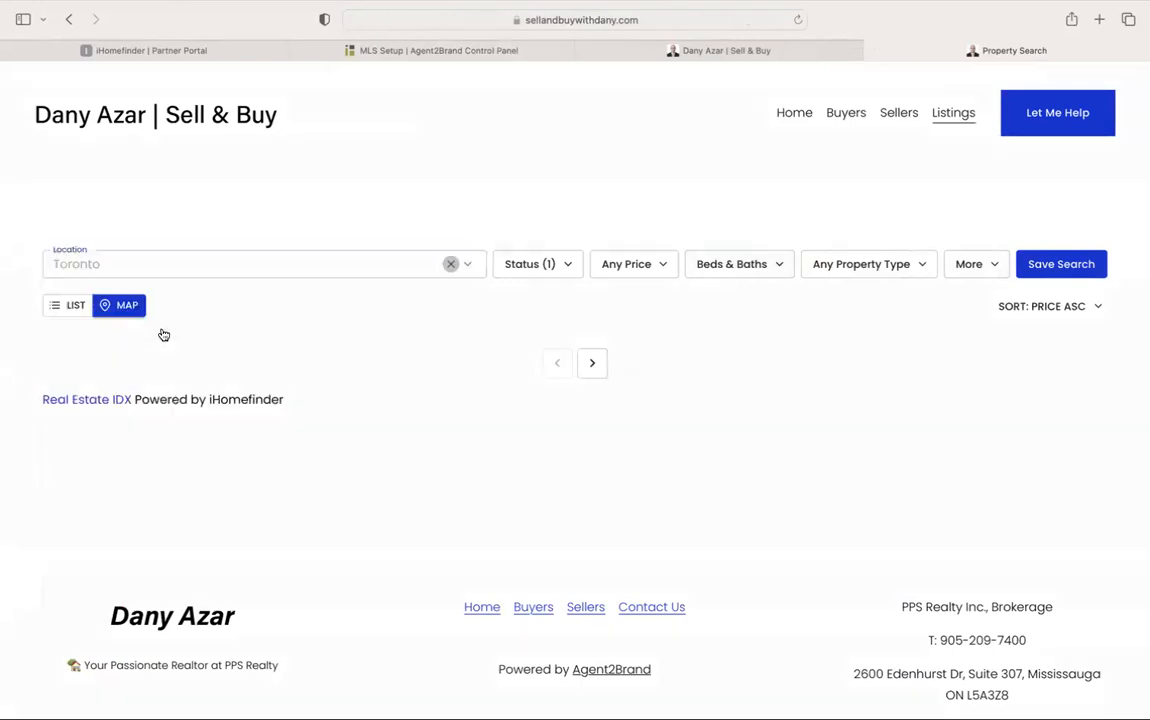
left_click(615, 505)
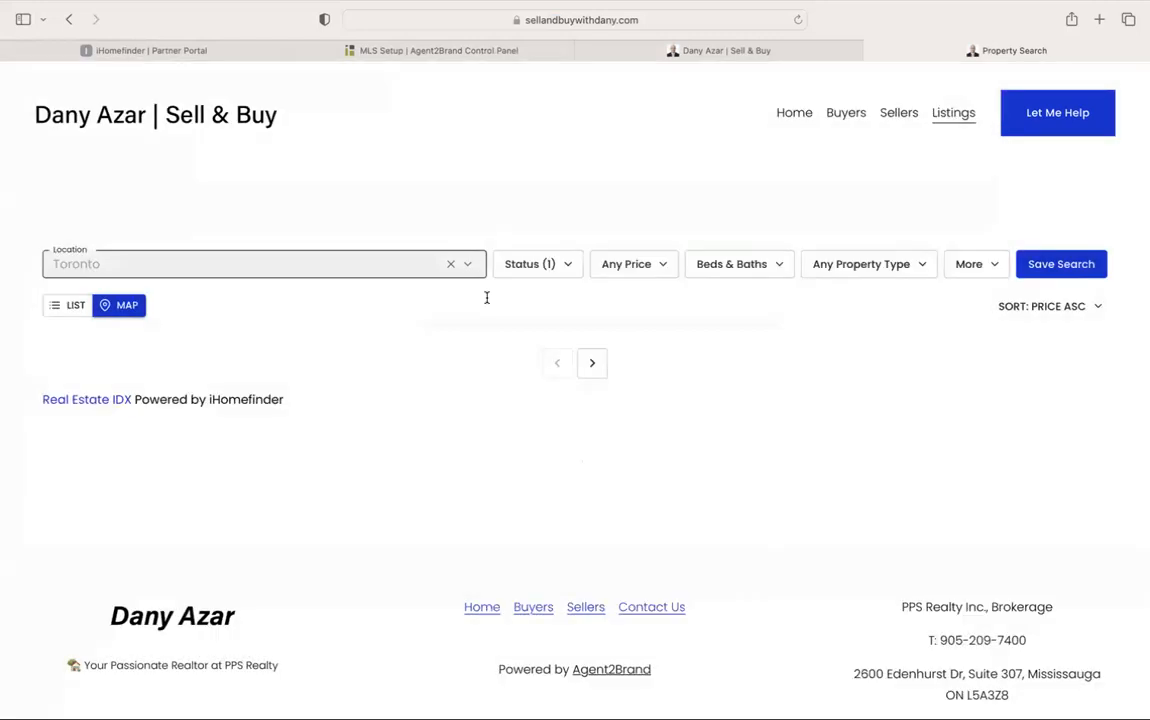
scroll(716, 367, "down", 2)
scroll(716, 367, "up", 3)
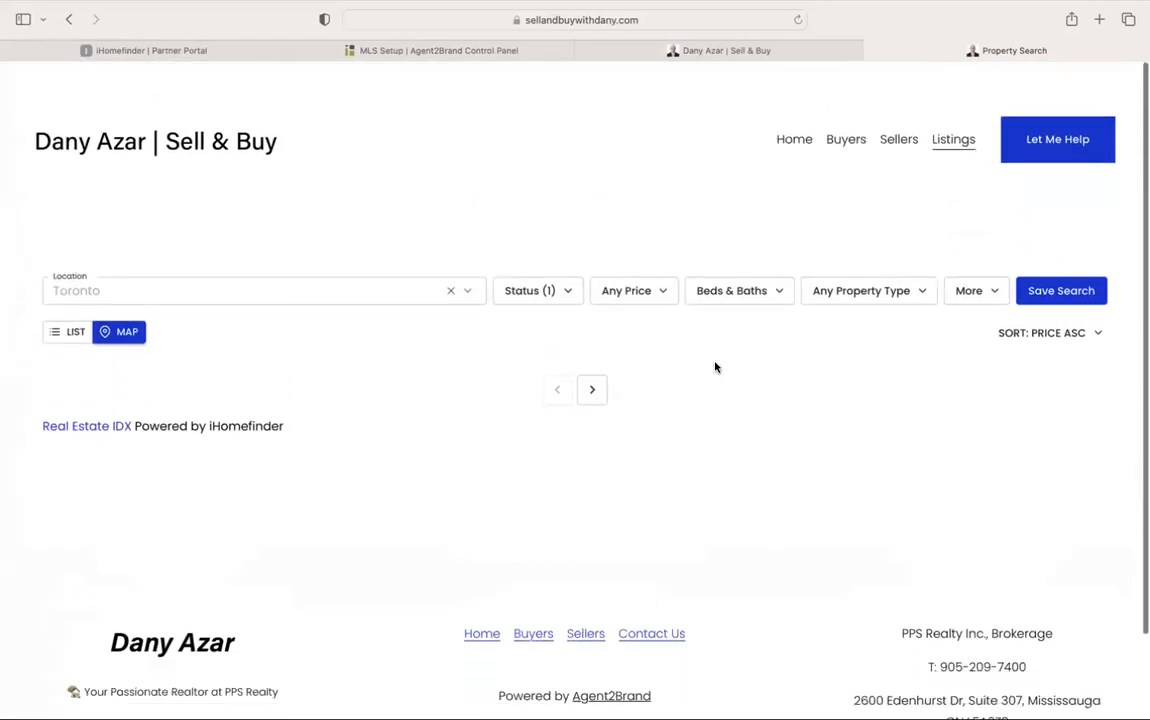
Return to the homepage's Featured Listings, then go to the Squarespace editor
left_click(69, 19)
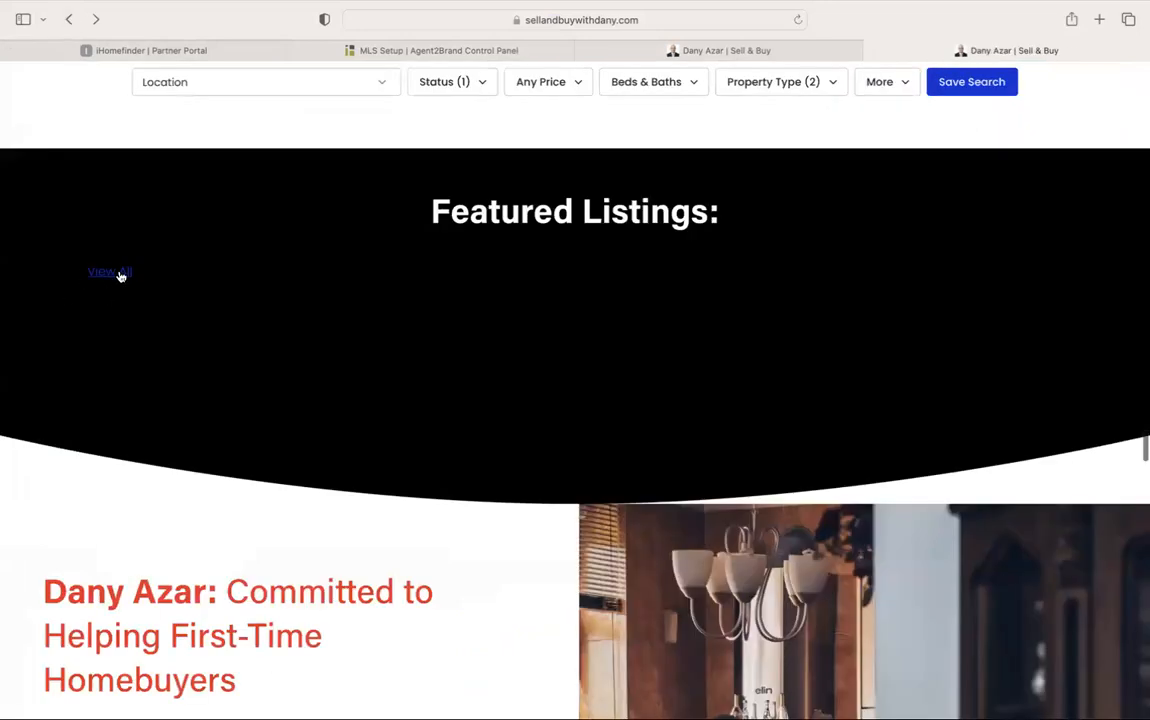
scroll(789, 314, "up", 10)
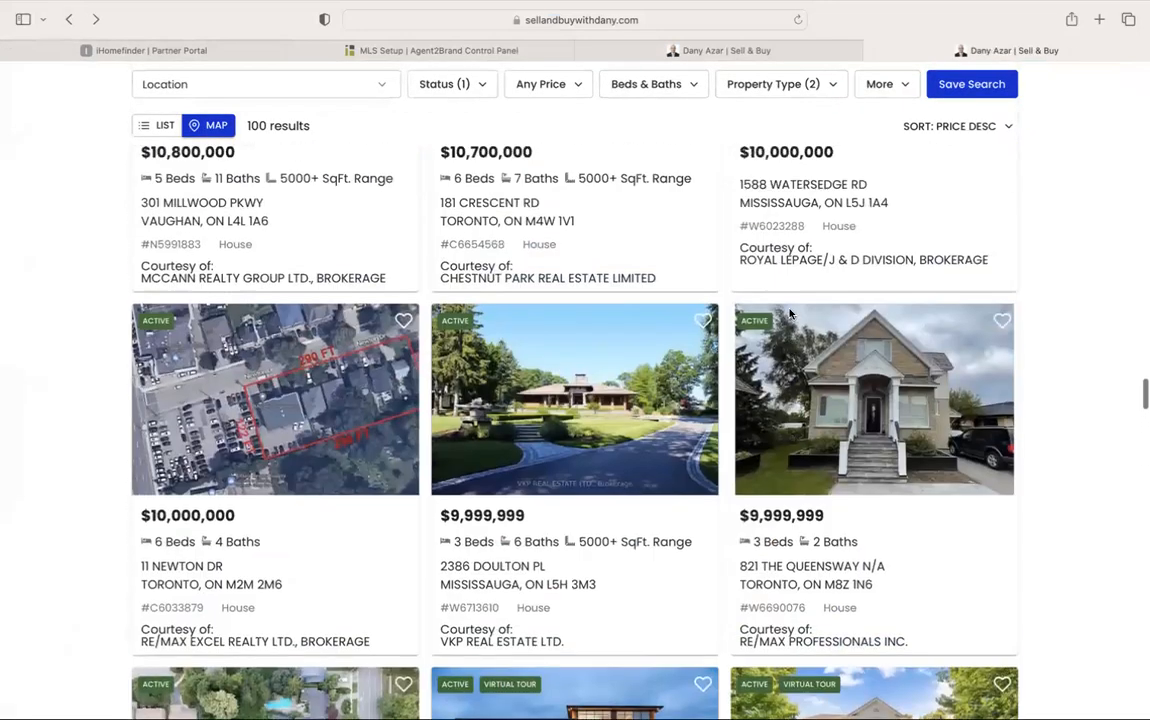
scroll(789, 314, "down", 12)
scroll(789, 314, "up", 3)
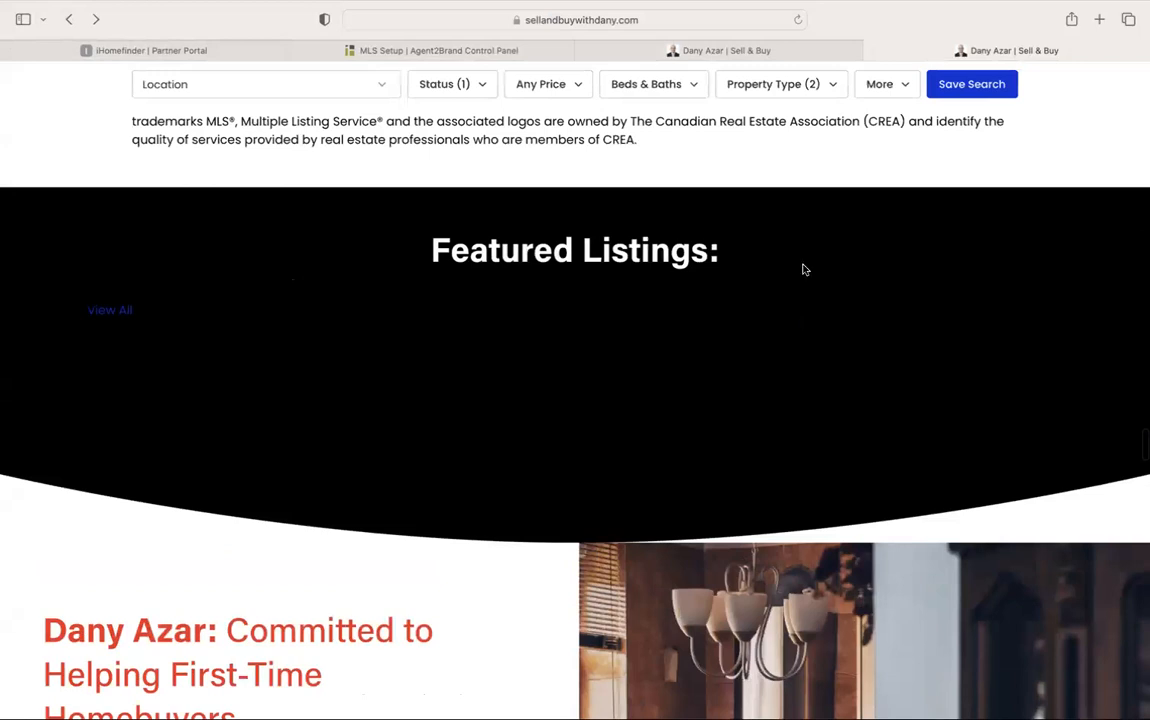
left_click(762, 50)
Narrow the Featured Listings script block from both sides, making it taller
left_click(218, 383)
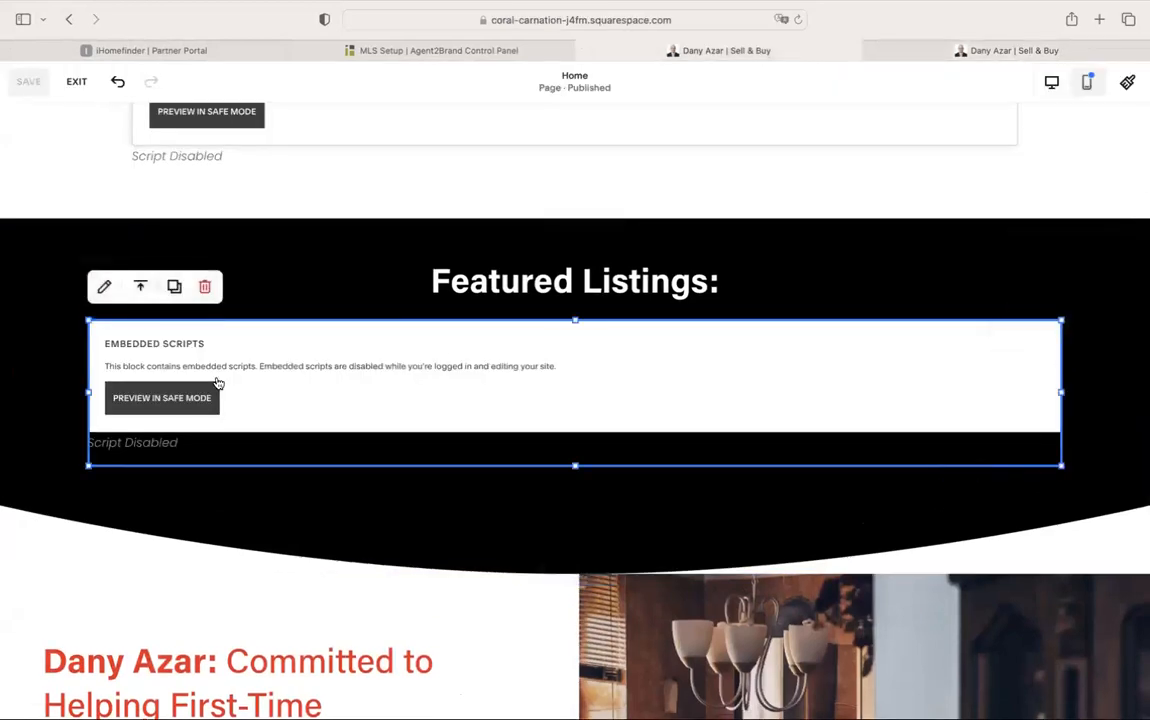
left_click_drag(89, 394, 446, 394)
left_click_drag(1063, 398, 660, 405)
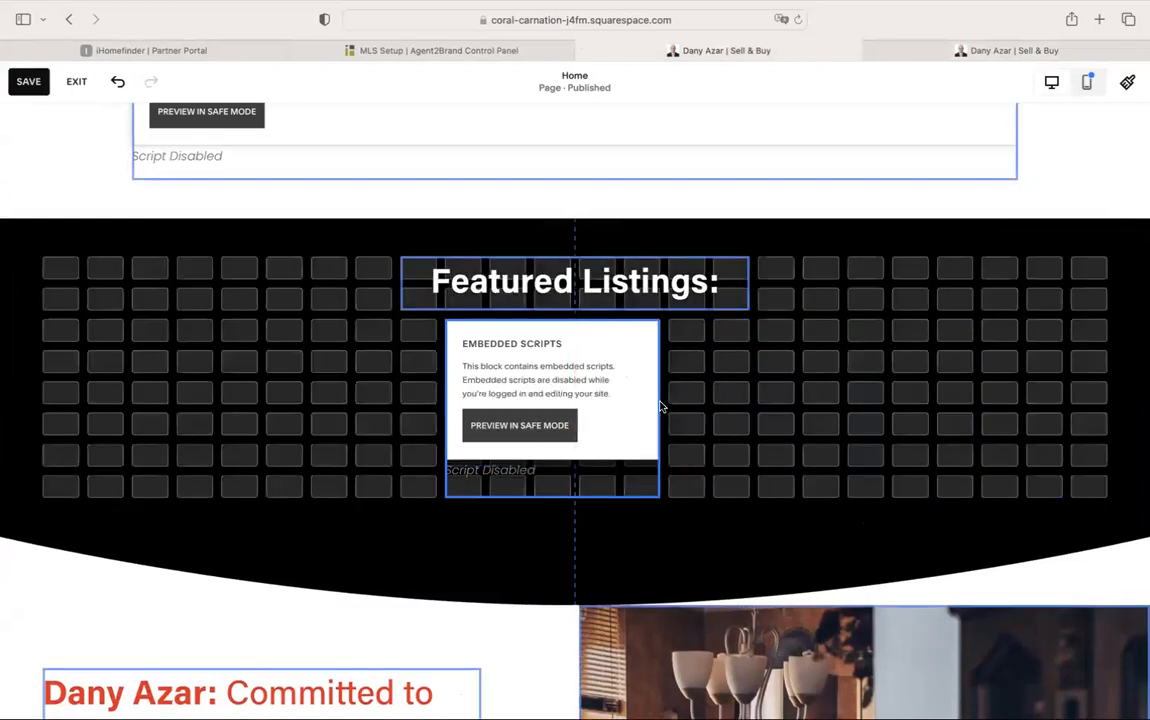
left_click_drag(443, 410, 490, 416)
Review the script's propertyType, sort and resultsPerPage lines, keep HTML mode, and save
double_click(613, 396)
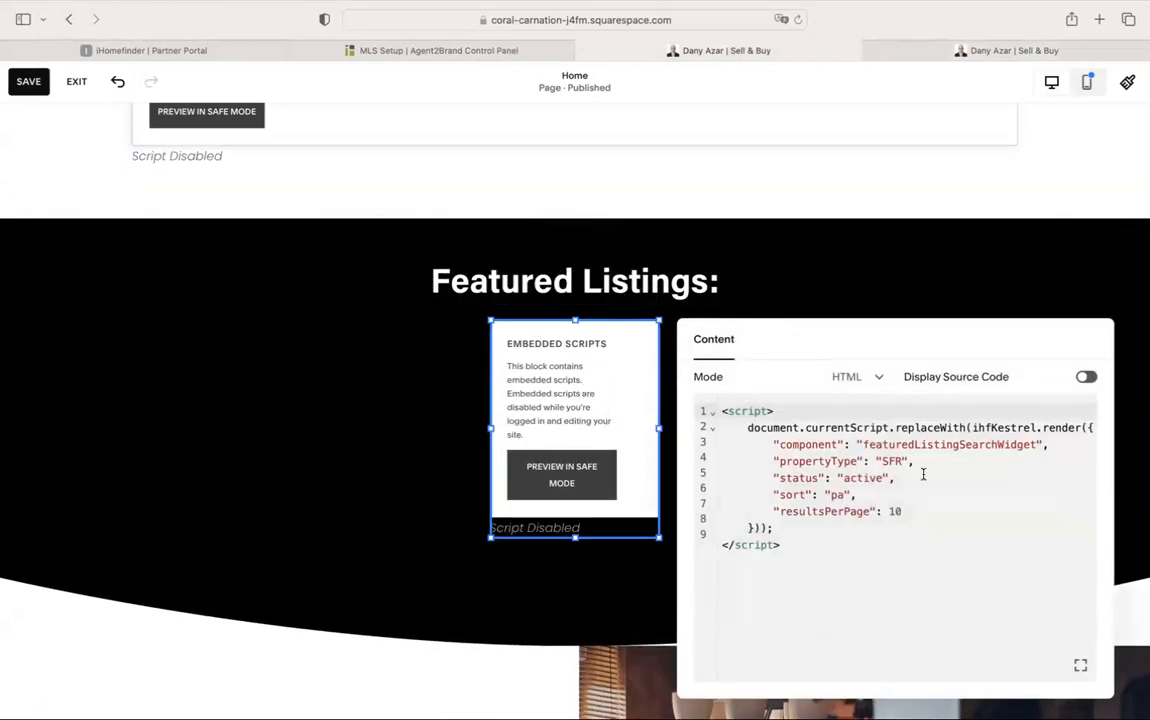
left_click(949, 452)
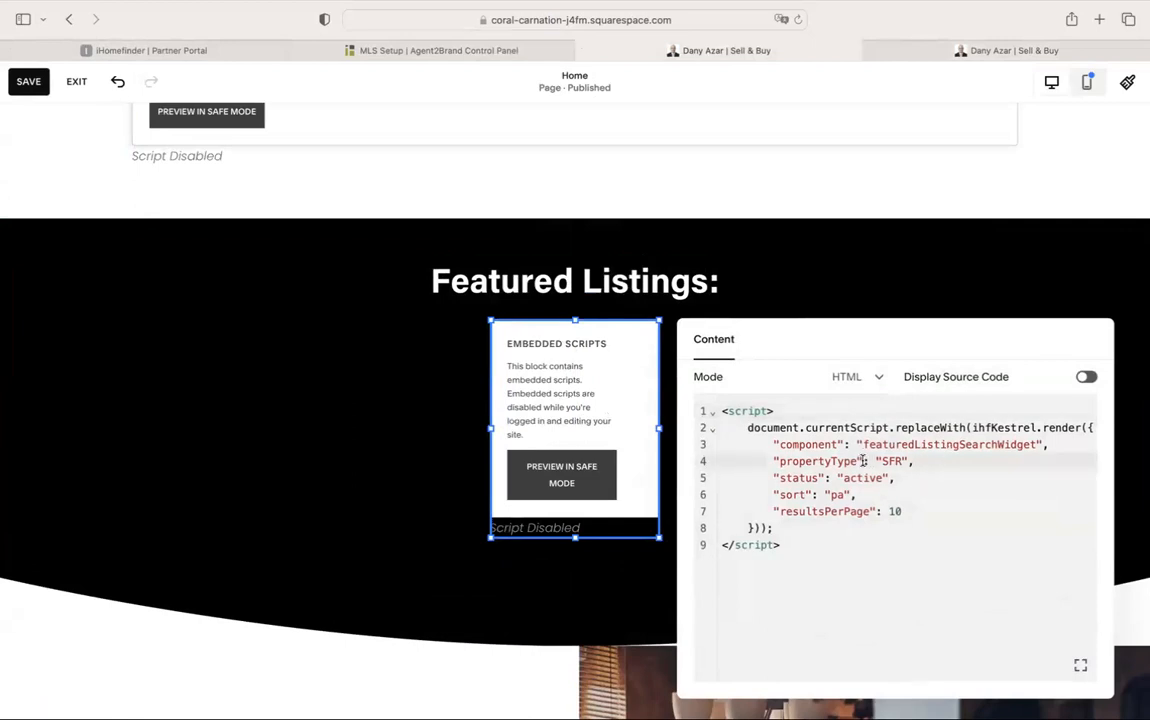
left_click(838, 494)
left_click(871, 512)
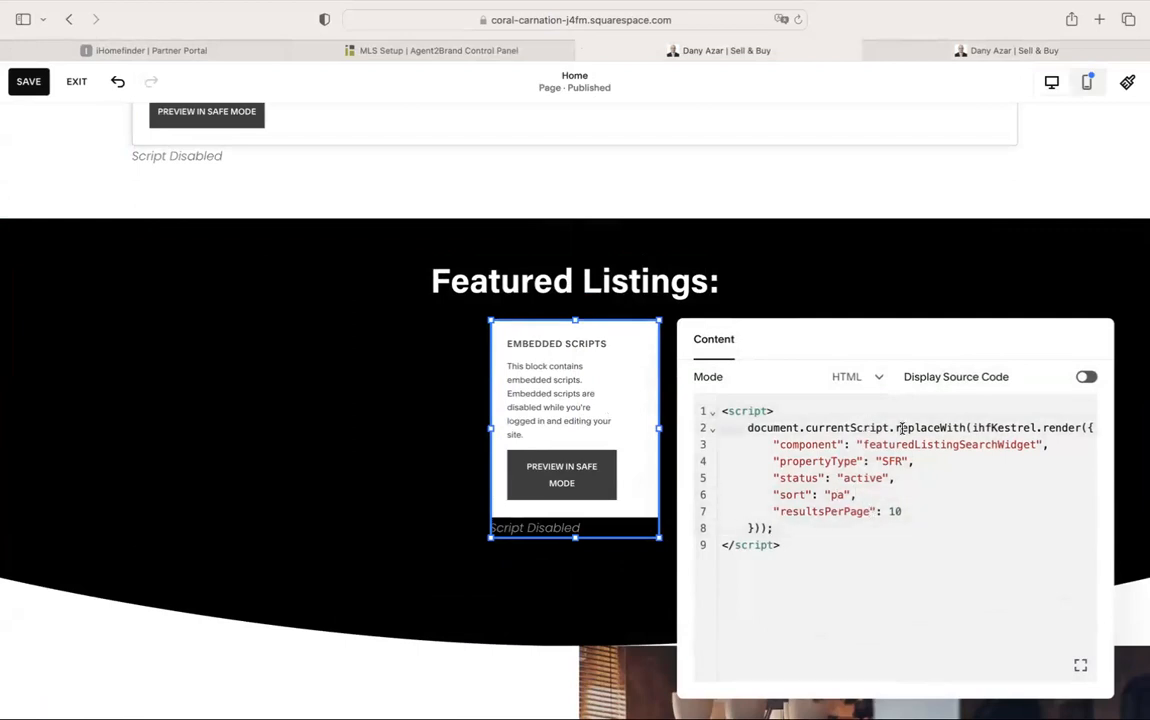
left_click(855, 386)
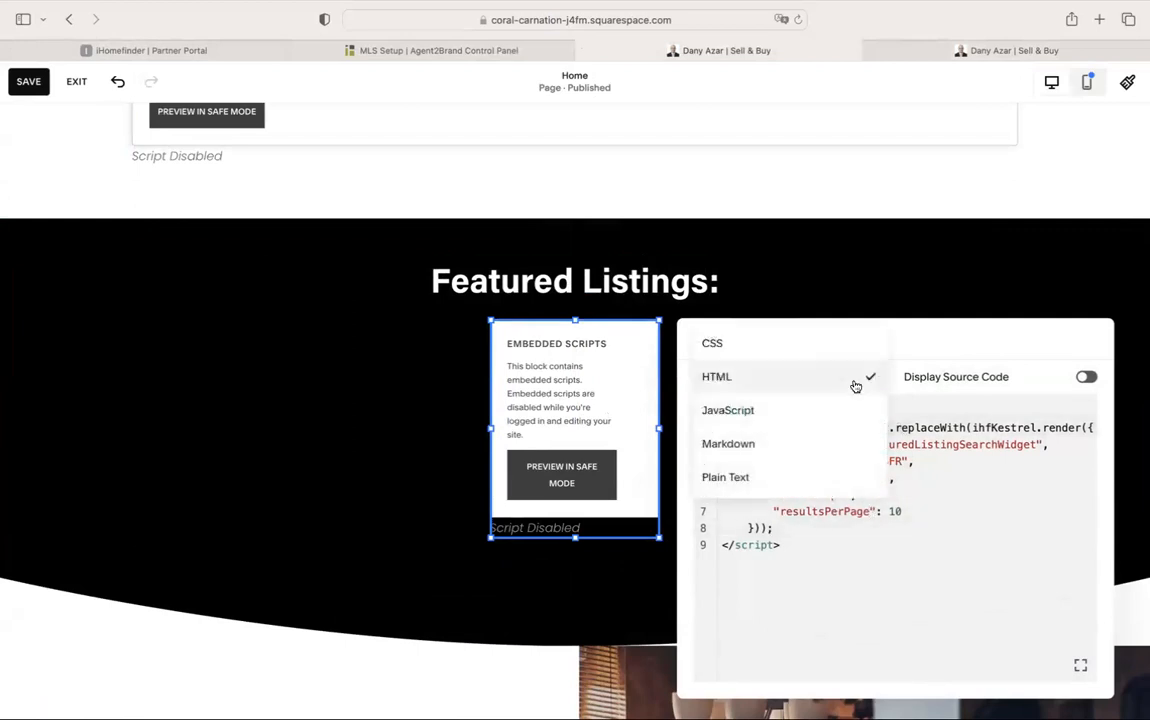
left_click(945, 361)
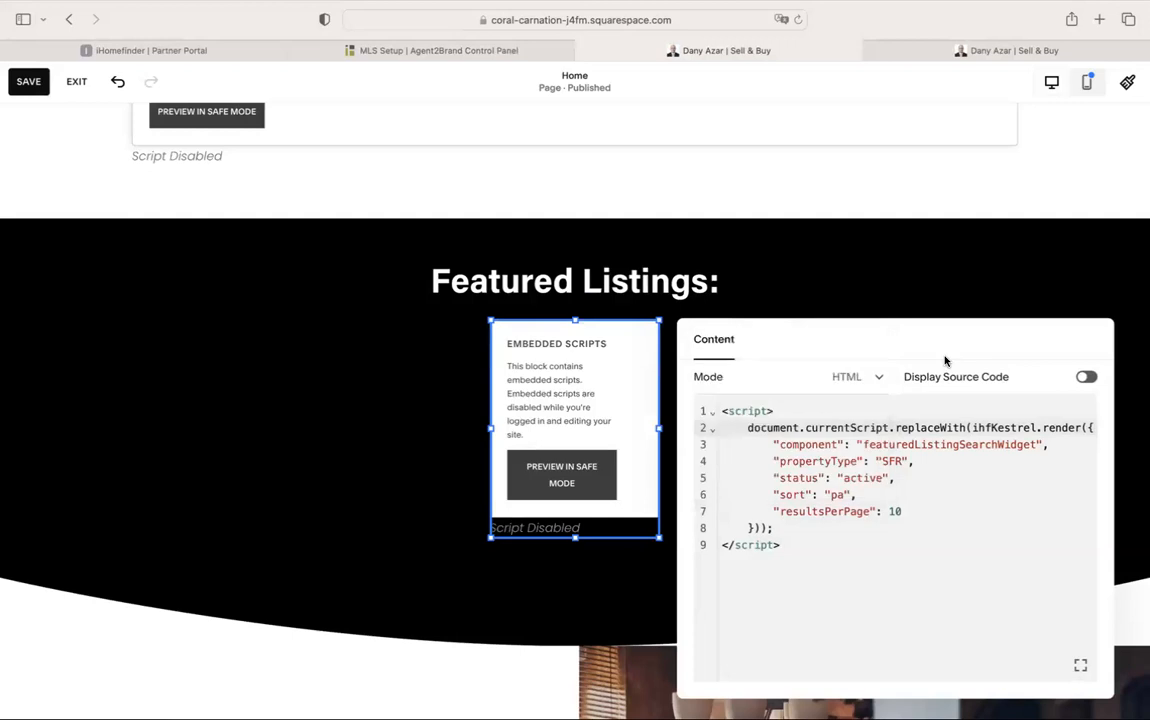
left_click(940, 472)
left_click(912, 509)
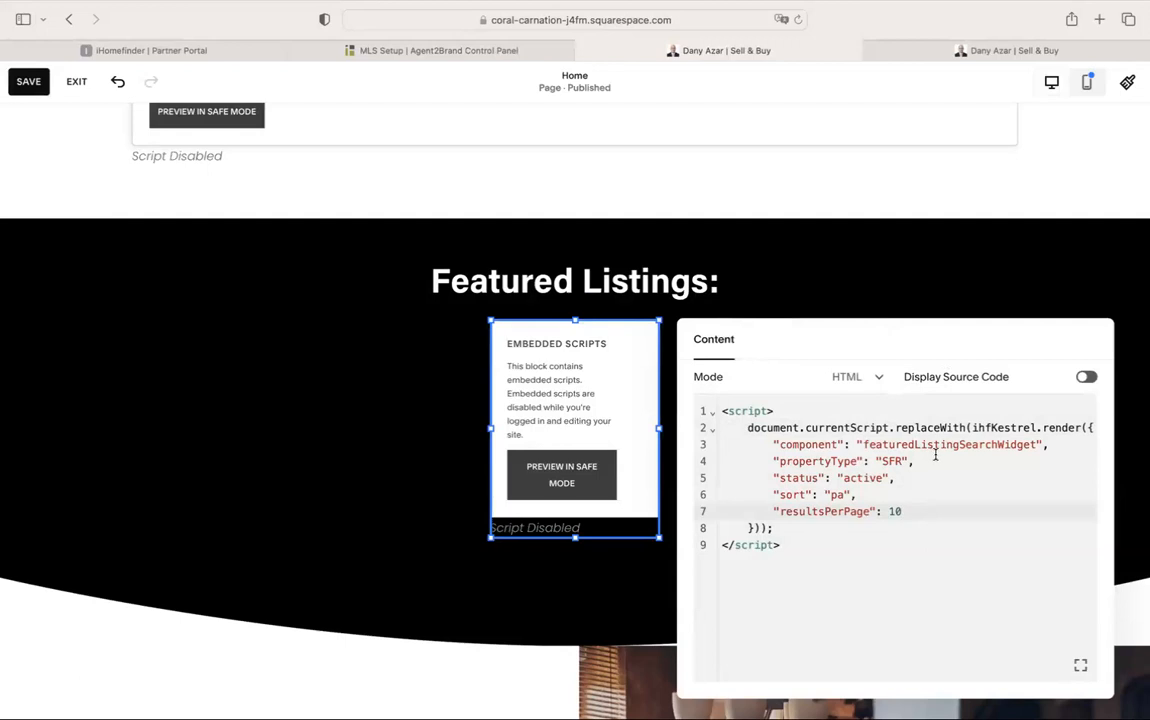
left_click(1058, 443)
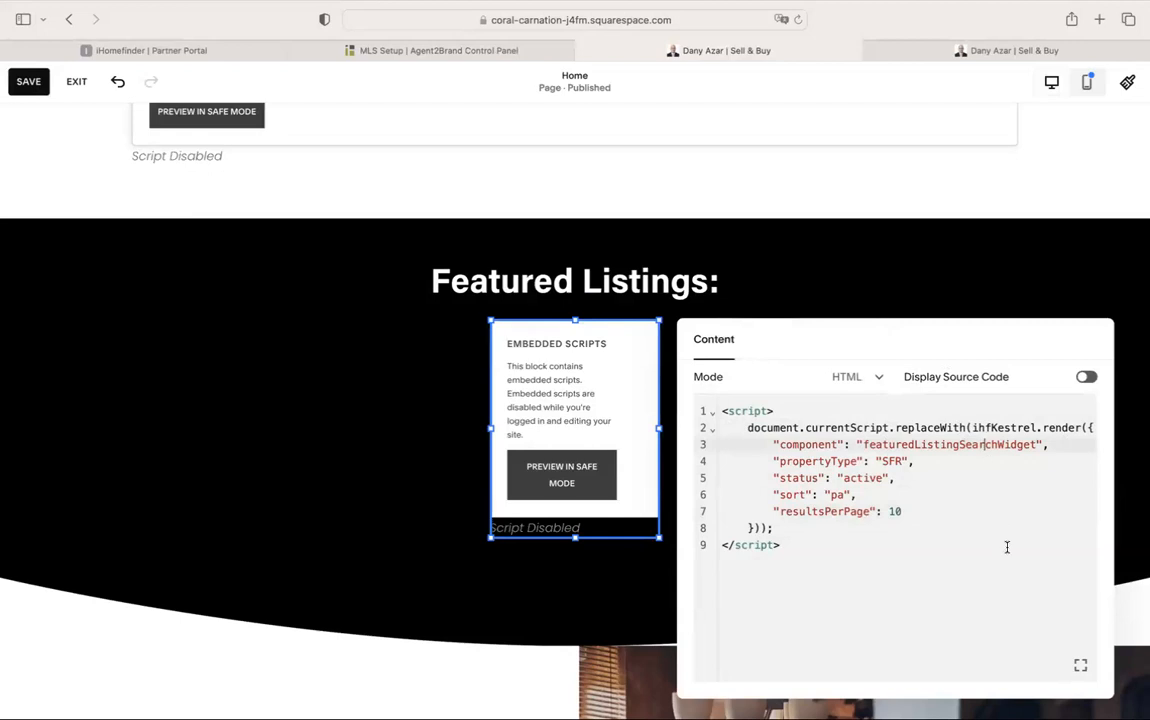
left_click(236, 244)
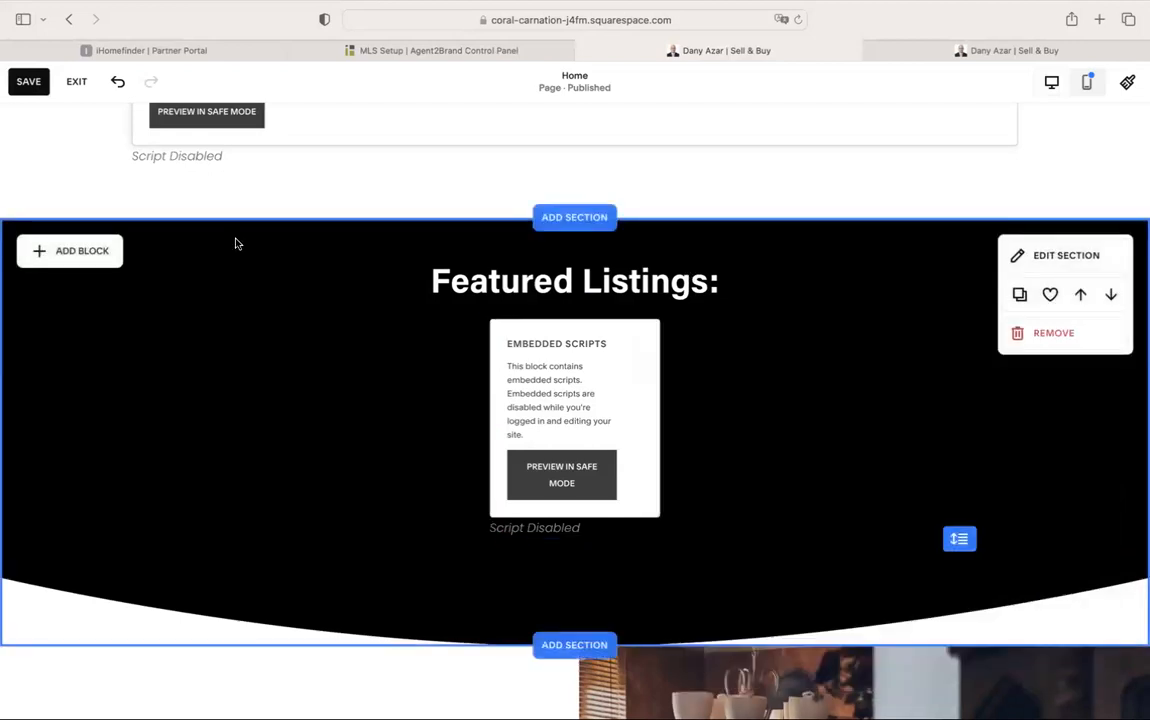
left_click(26, 84)
Reload the live site to check Featured Listings, then return to the editor and MLS Setup
left_click(872, 48)
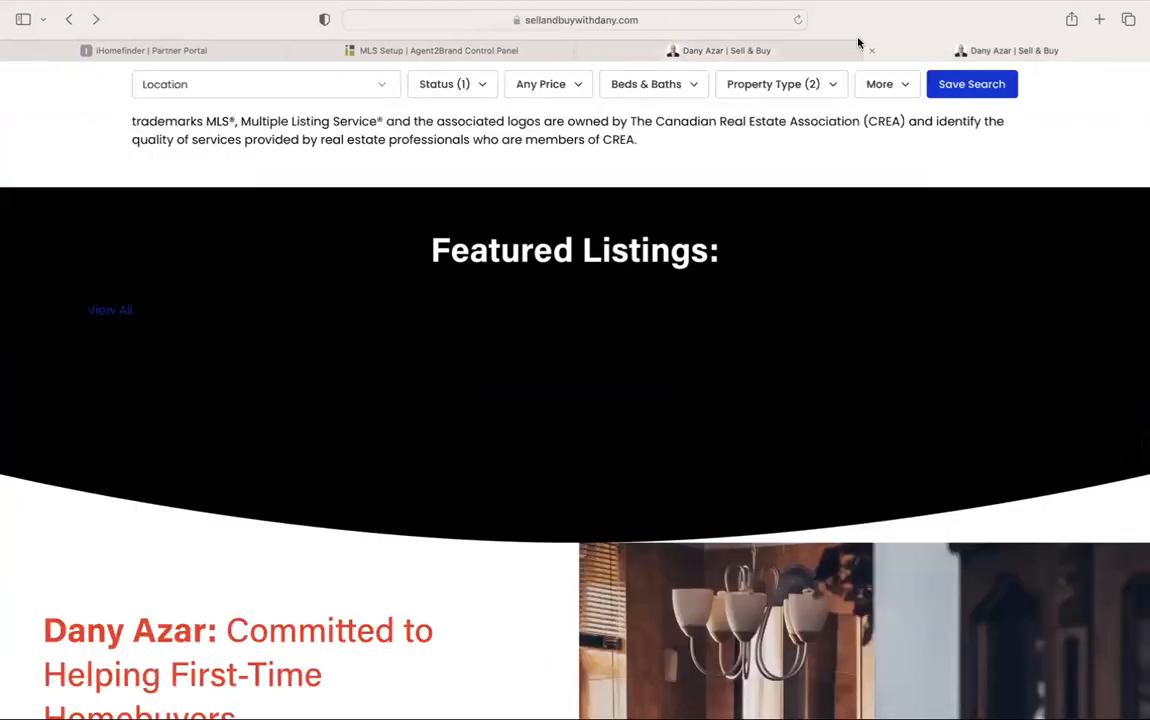
left_click(798, 20)
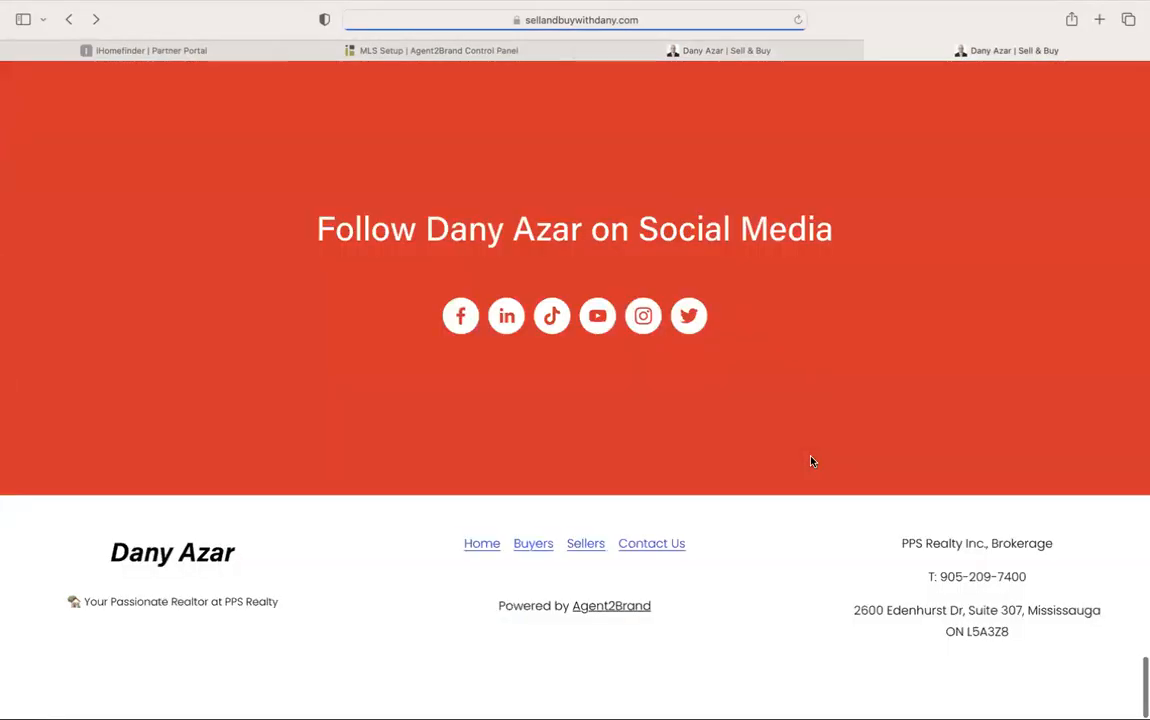
scroll(651, 432, "up", 20)
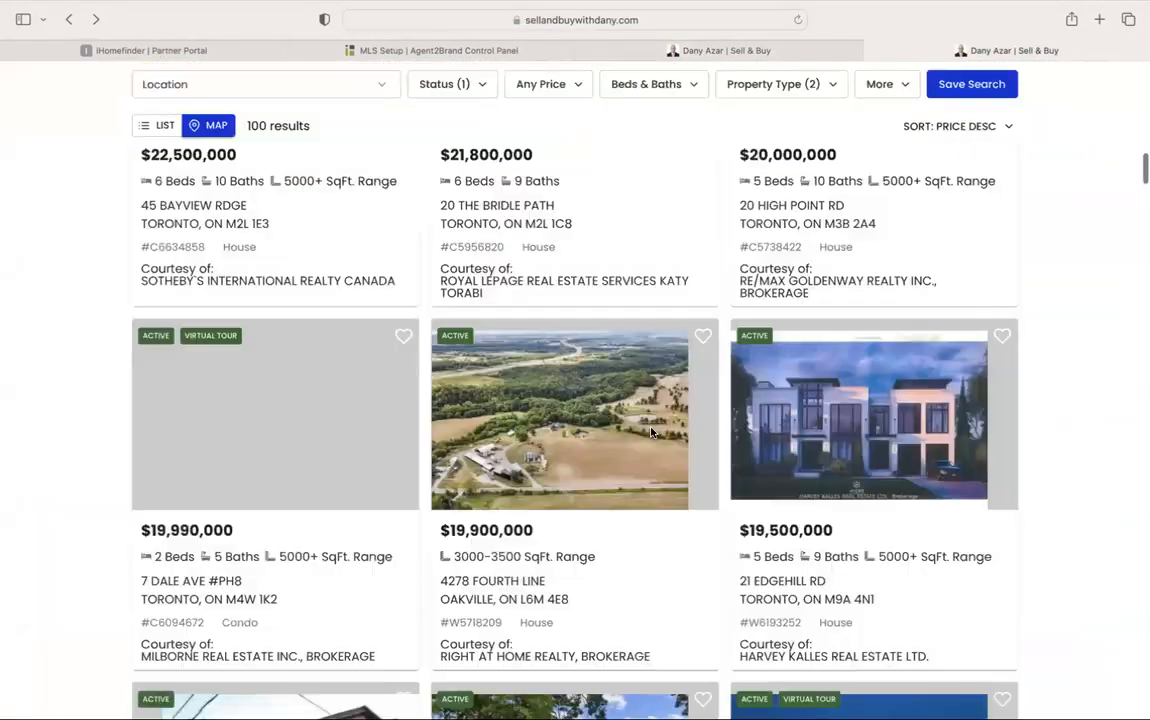
scroll(651, 432, "down", 20)
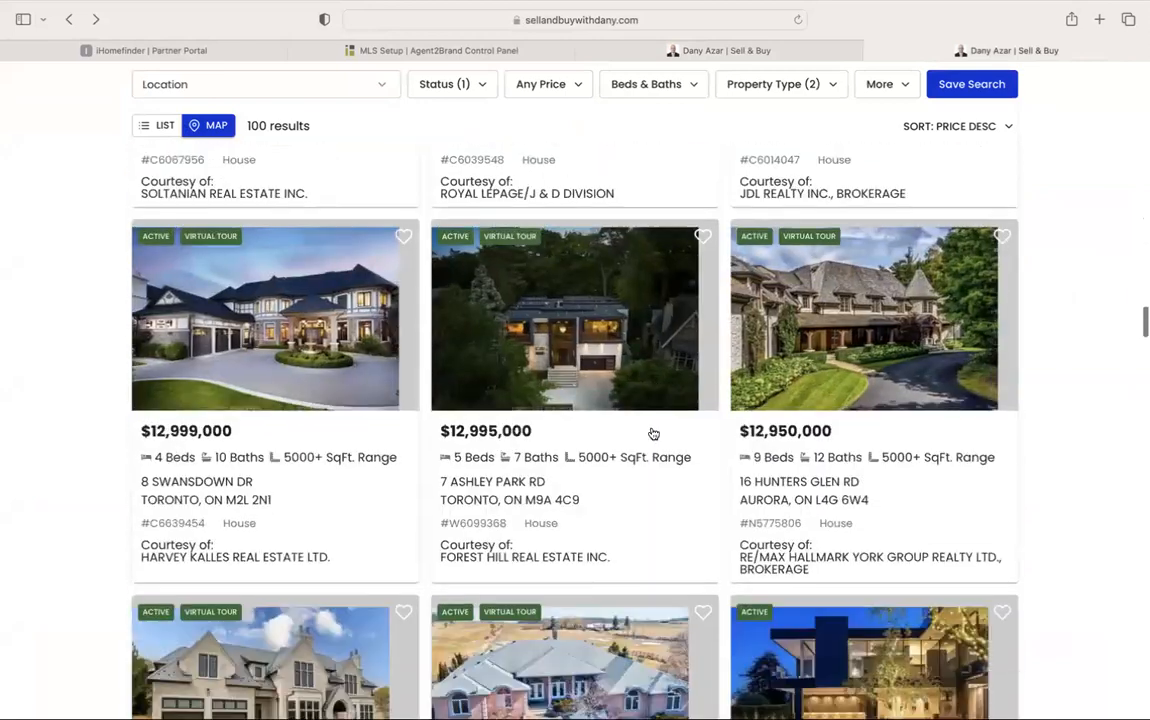
scroll(652, 433, "down", 15)
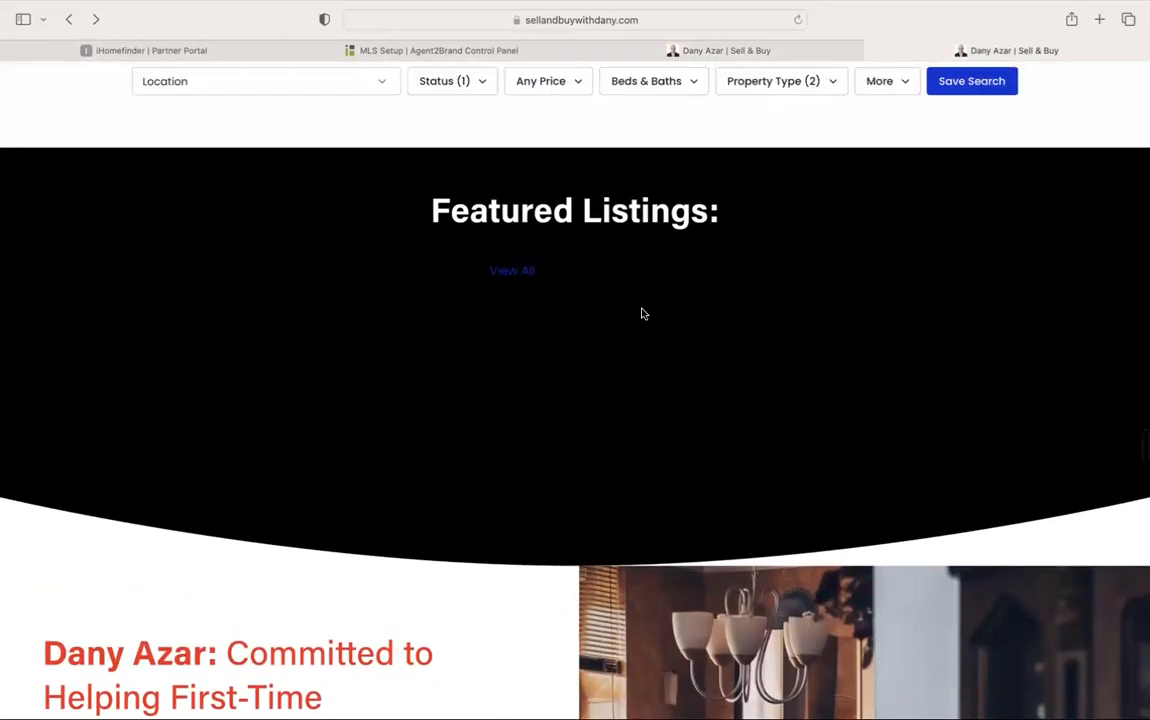
scroll(721, 373, "up", 1)
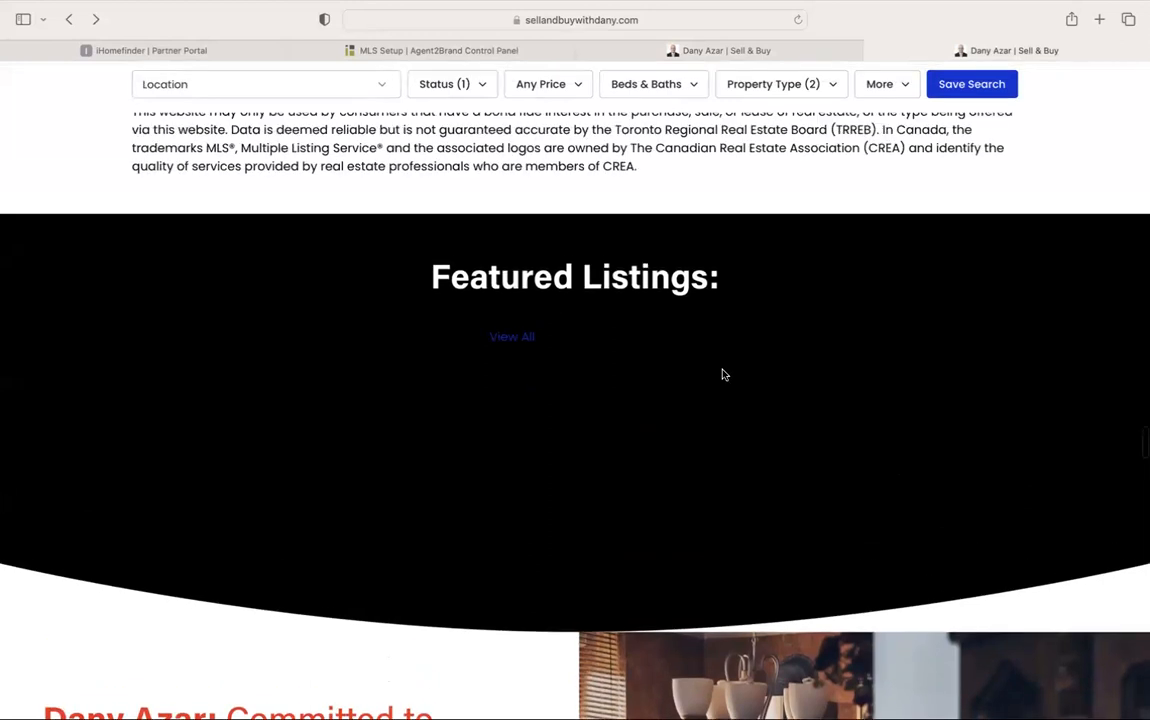
left_click(762, 51)
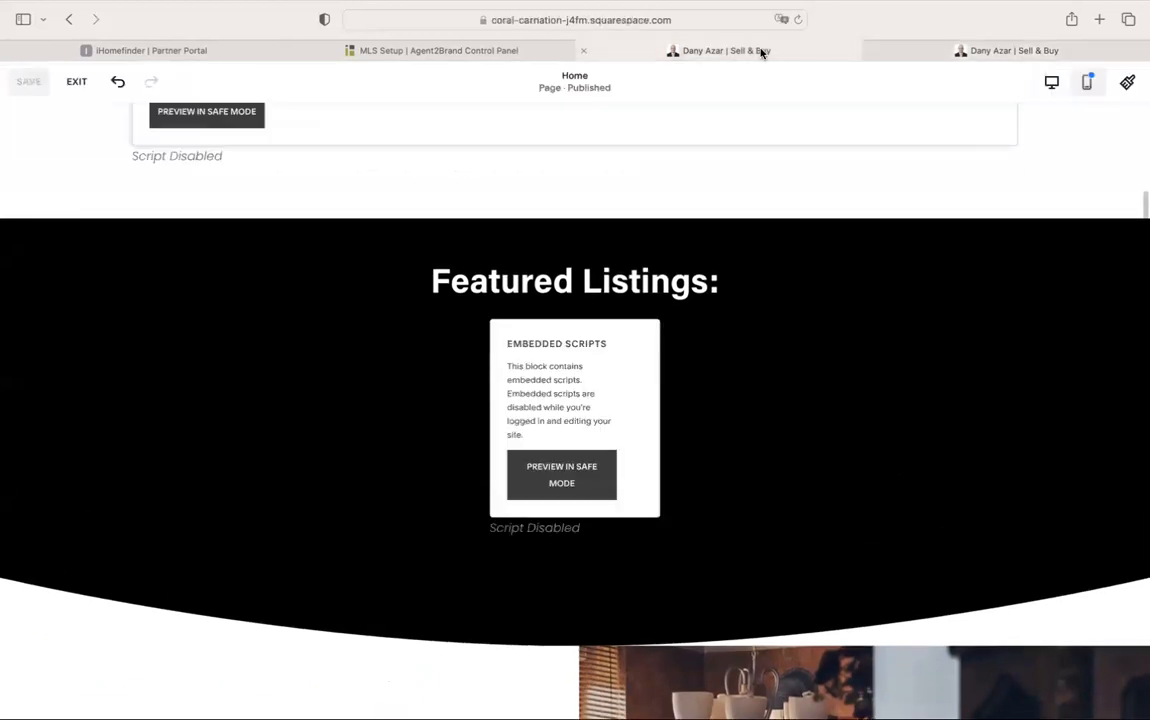
left_click(499, 55)
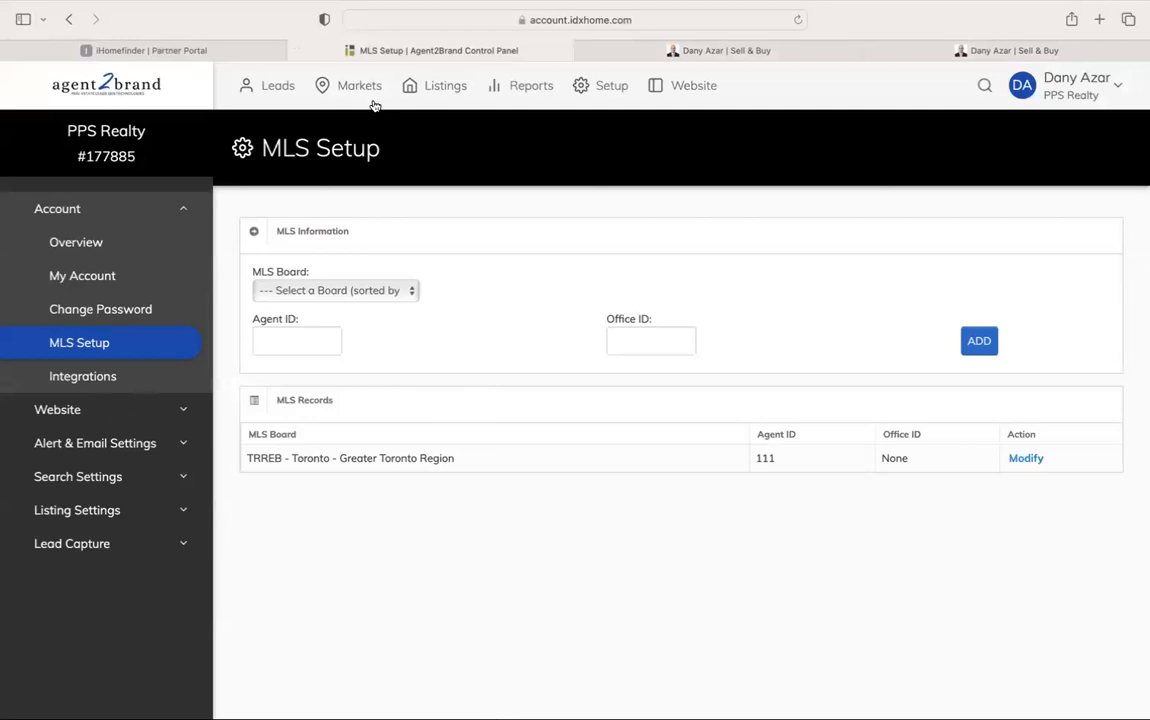
Go to Website > Widgets and choose the Featured Listings widget type
left_click(575, 82)
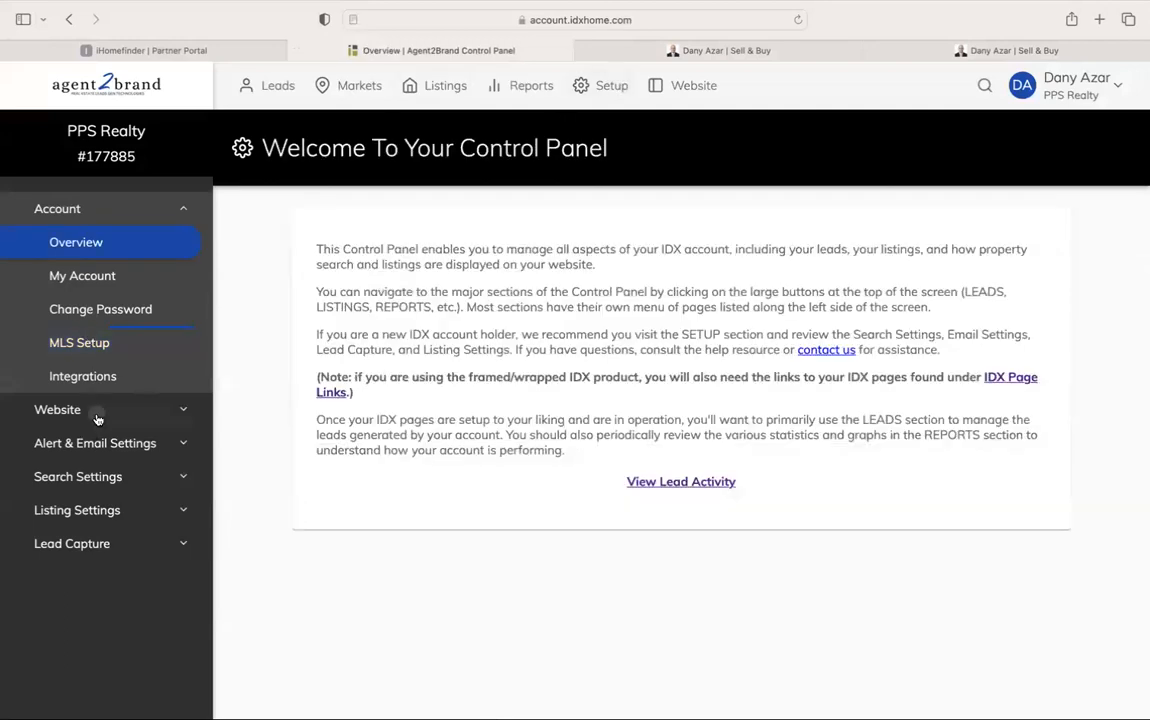
left_click(85, 405)
left_click(100, 345)
left_click(441, 300)
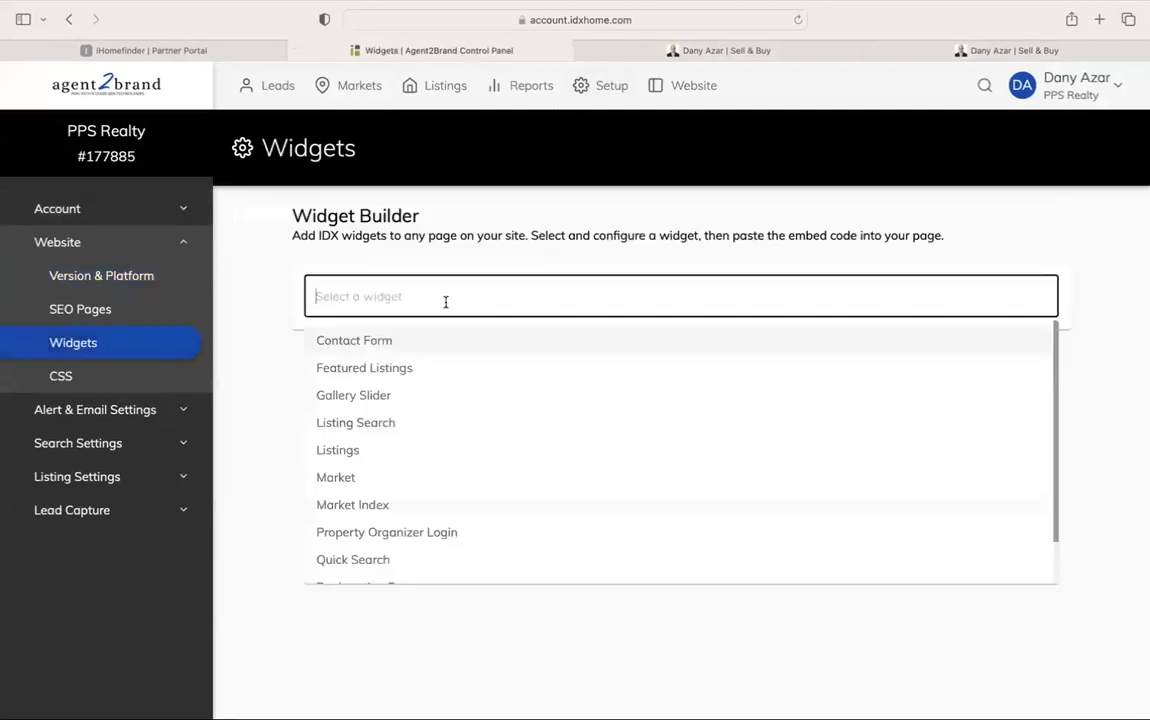
left_click(398, 368)
Filter the widget to Active houses sorted by Price (Low to High)
left_click(495, 396)
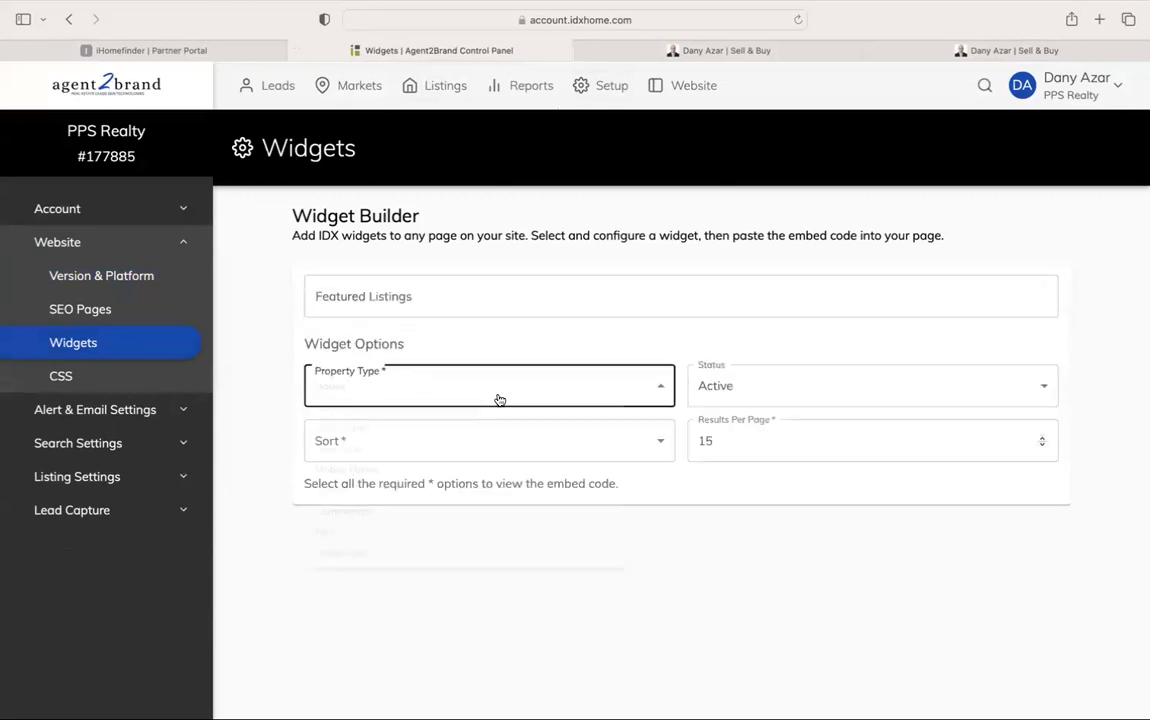
left_click(498, 398)
left_click(744, 398)
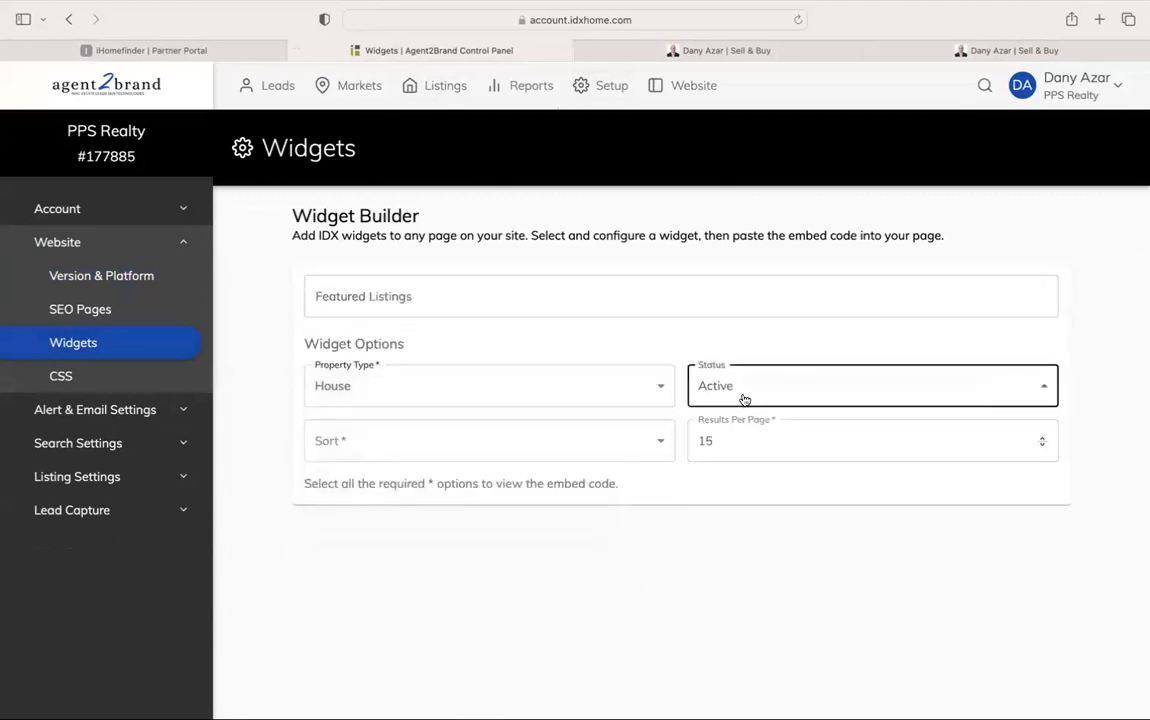
left_click(744, 398)
left_click(567, 445)
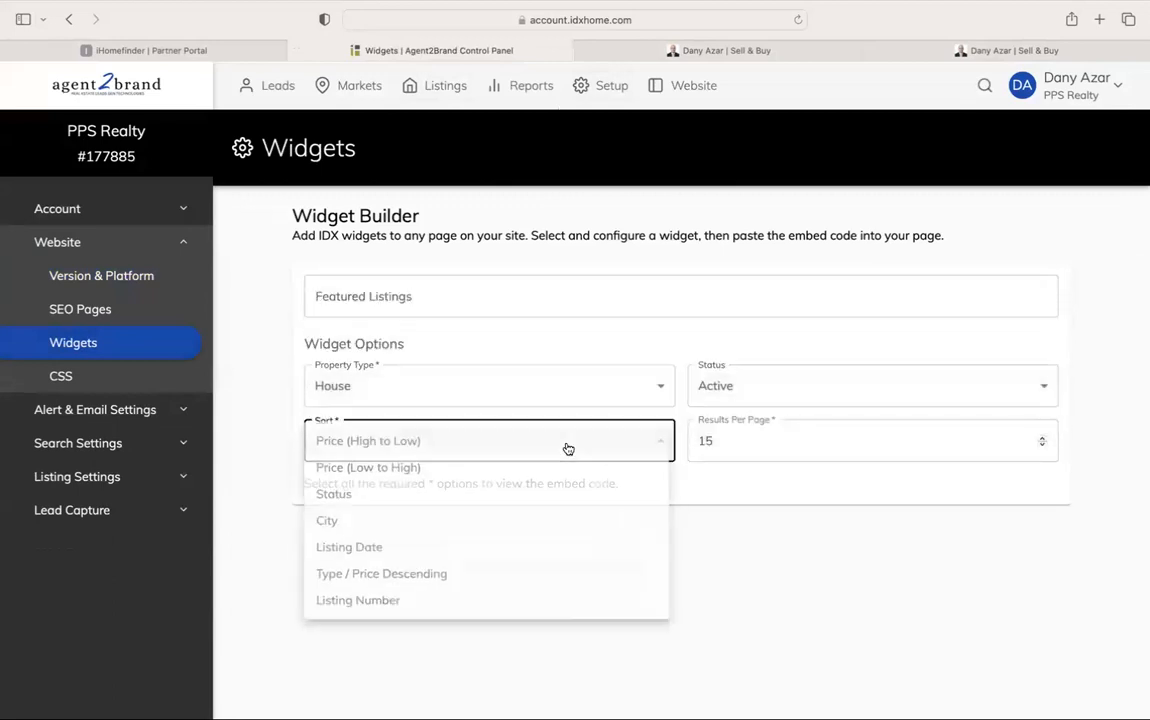
left_click(490, 467)
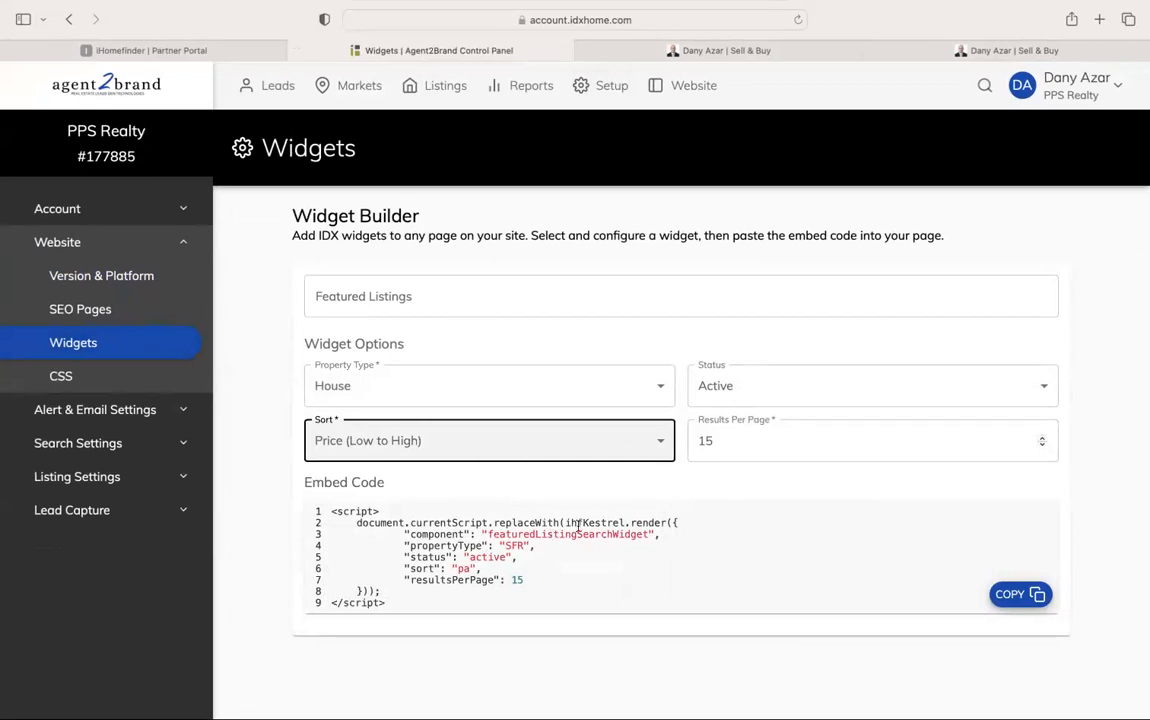
left_click(457, 296)
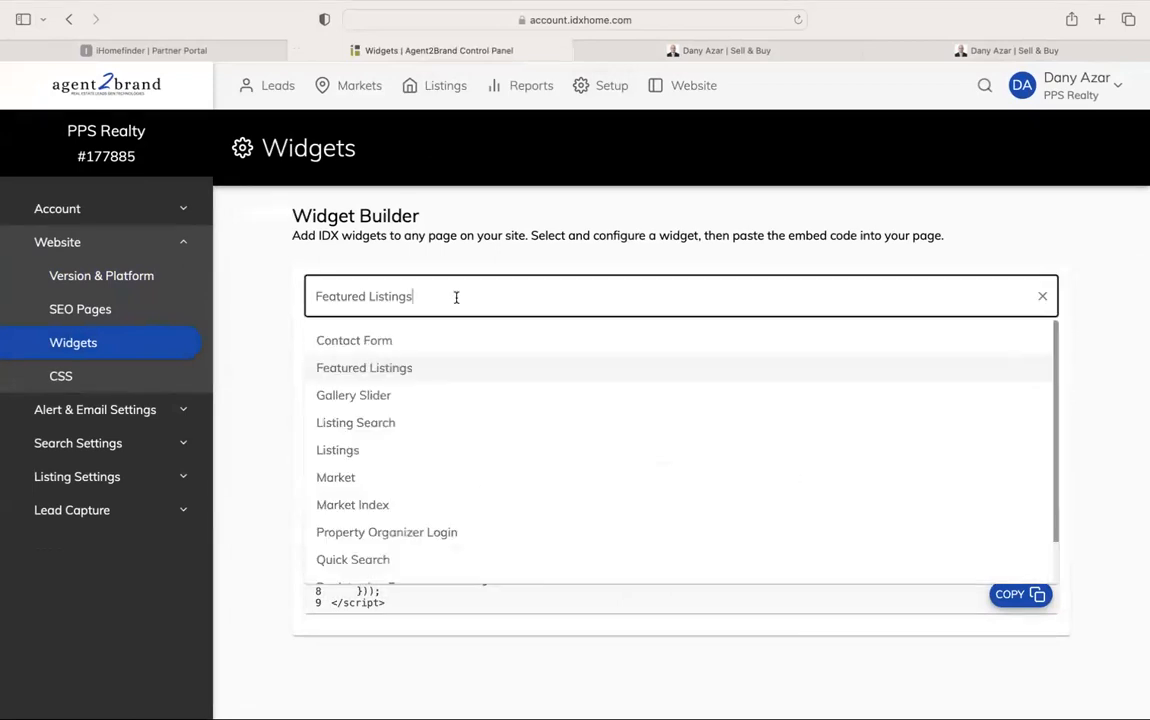
Switch to a Gallery Slider widget, toggle its source Market then Featured, and check the live site
left_click(461, 396)
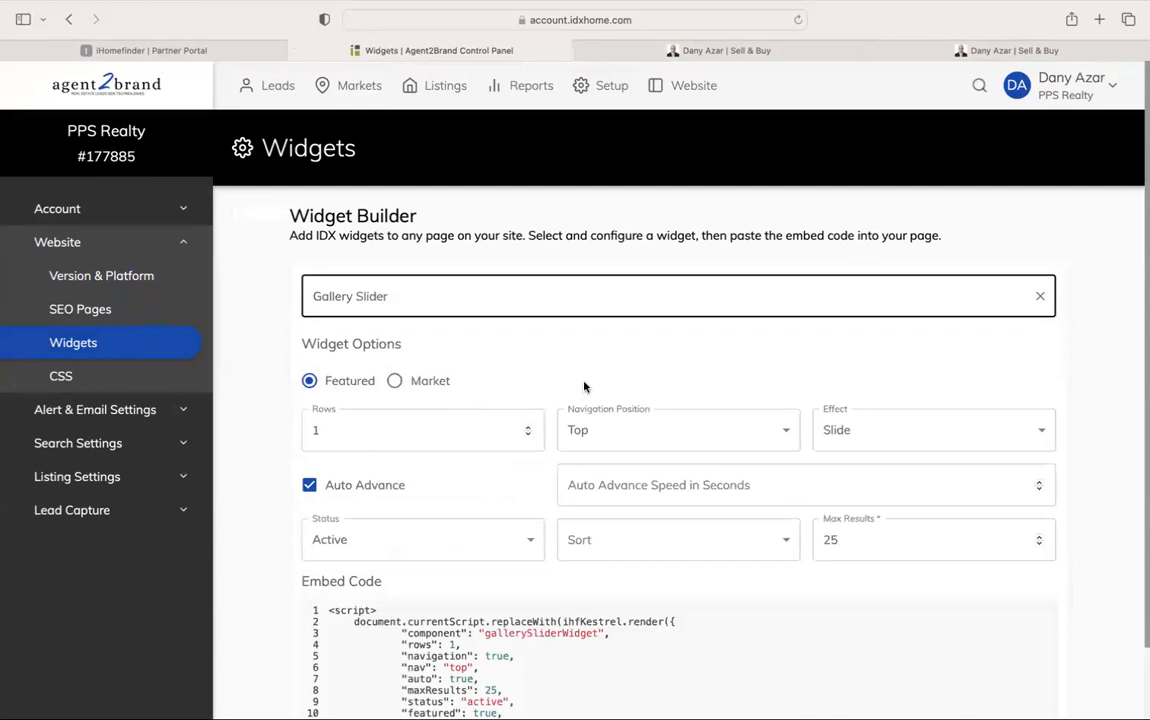
scroll(585, 386, "down", 2)
left_click(394, 302)
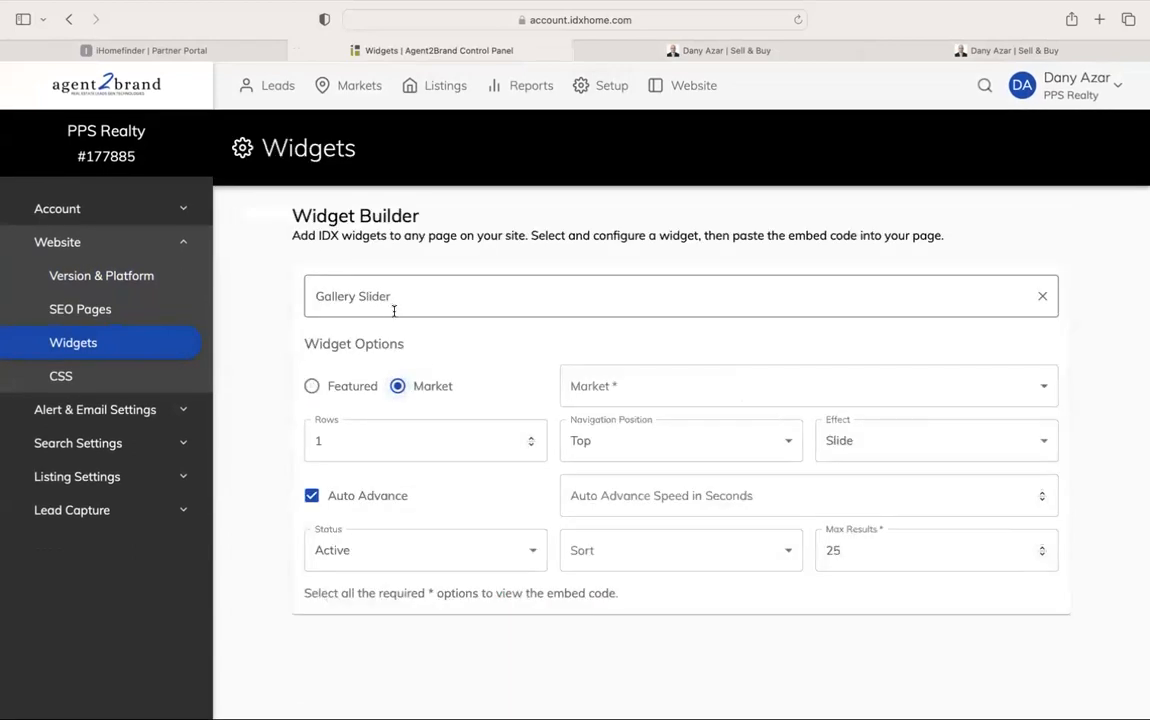
left_click(318, 390)
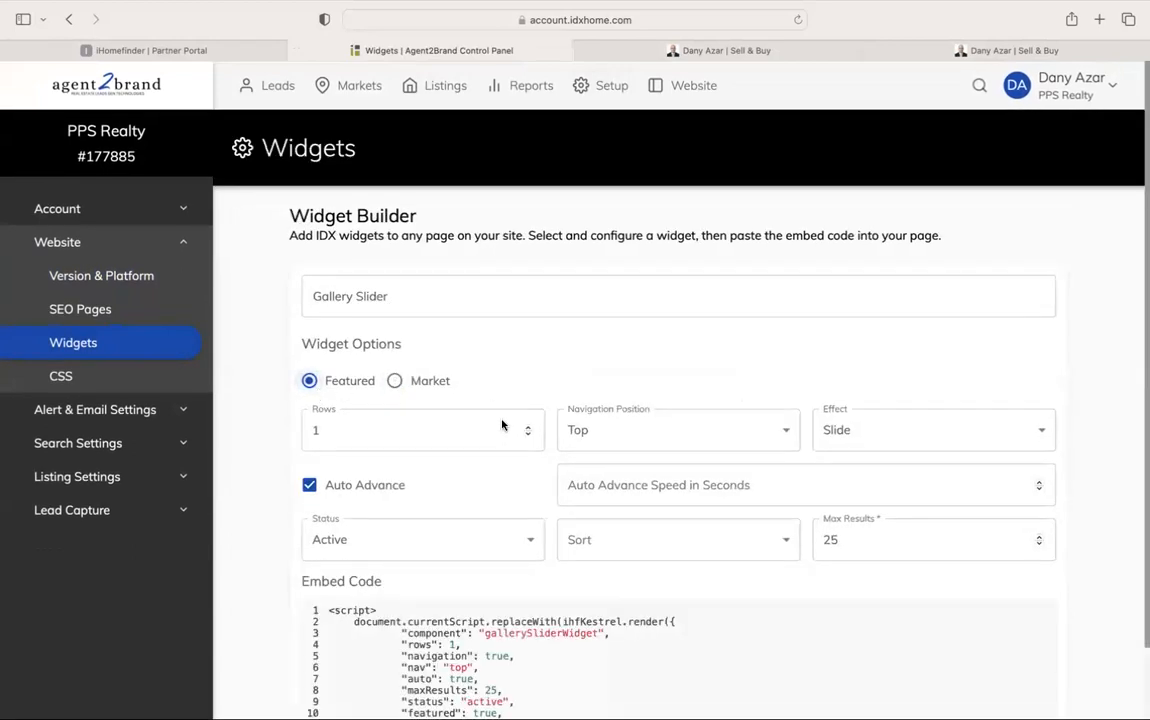
scroll(503, 424, "down", 2)
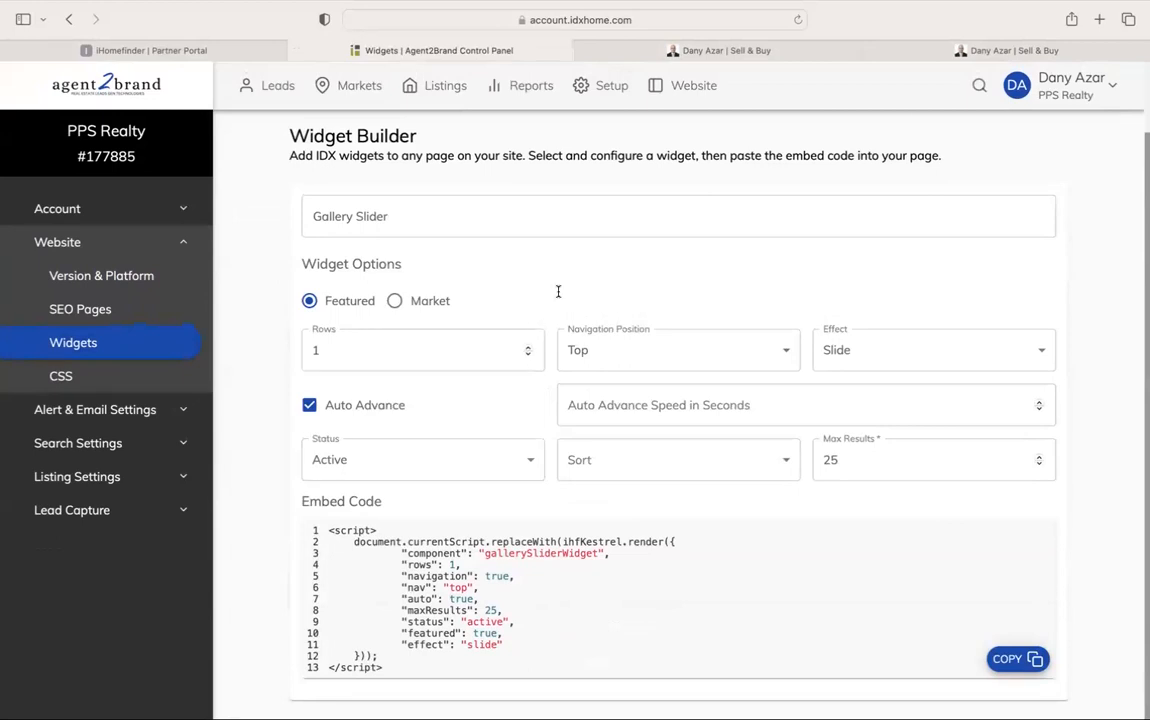
left_click(958, 55)
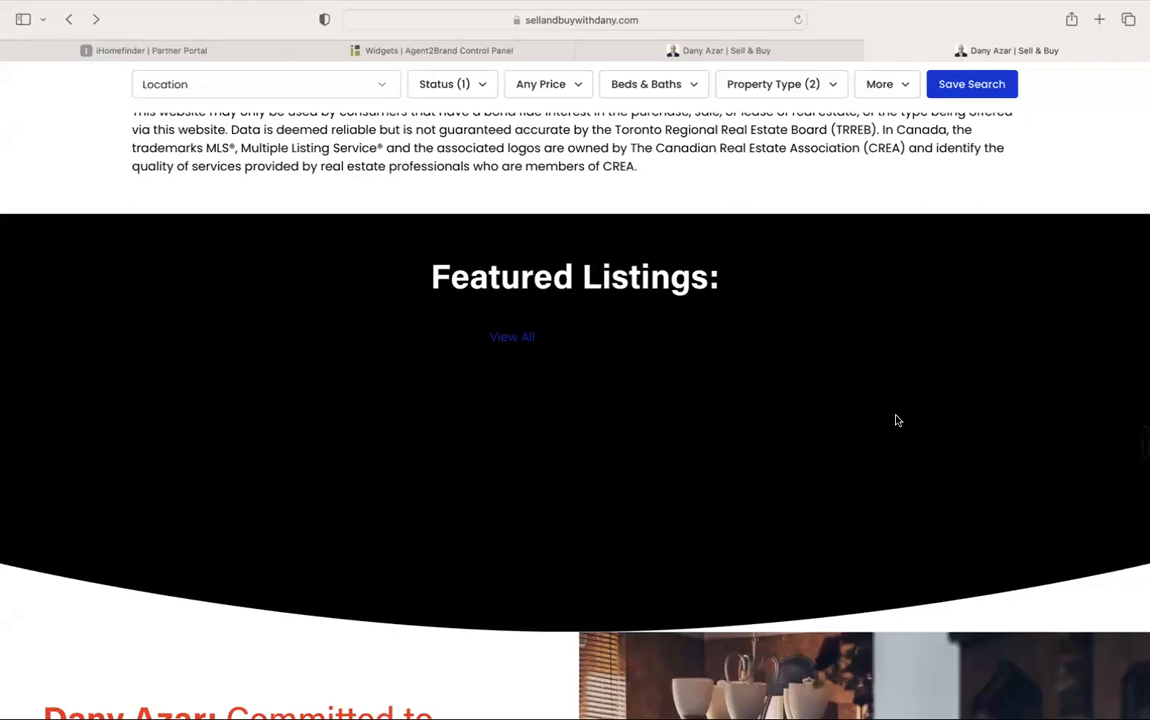
Back in the widget builder, base the slider on a market and find the market list empty
left_click(680, 51)
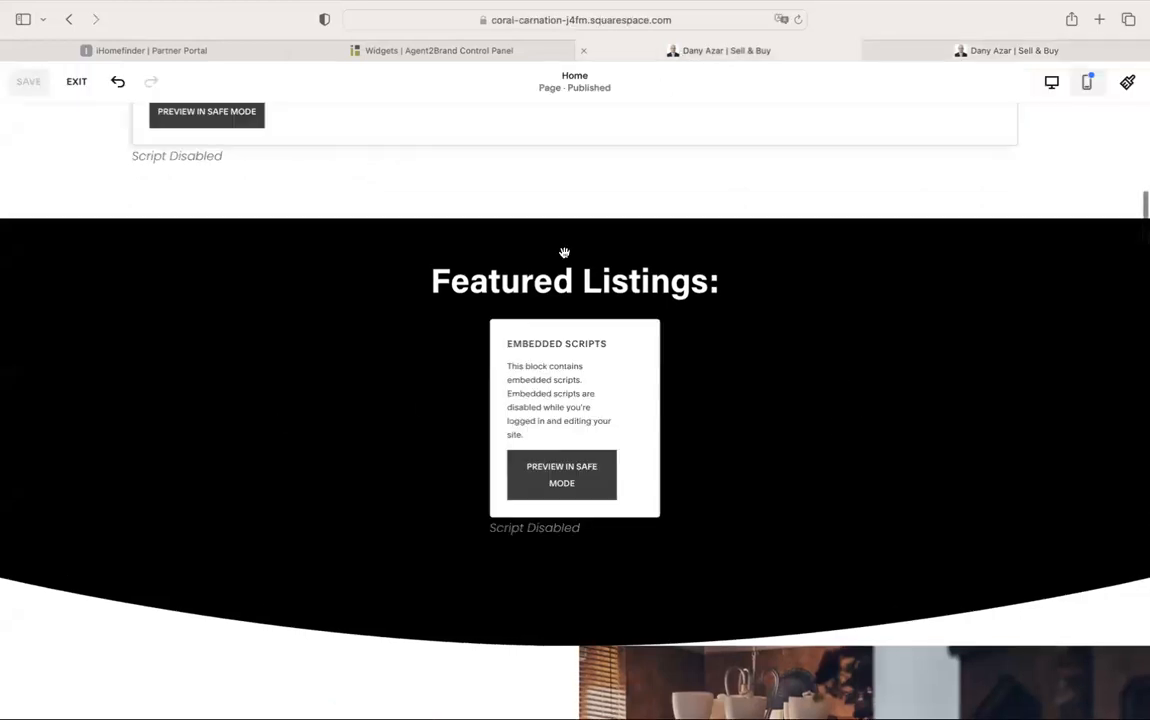
left_click(500, 49)
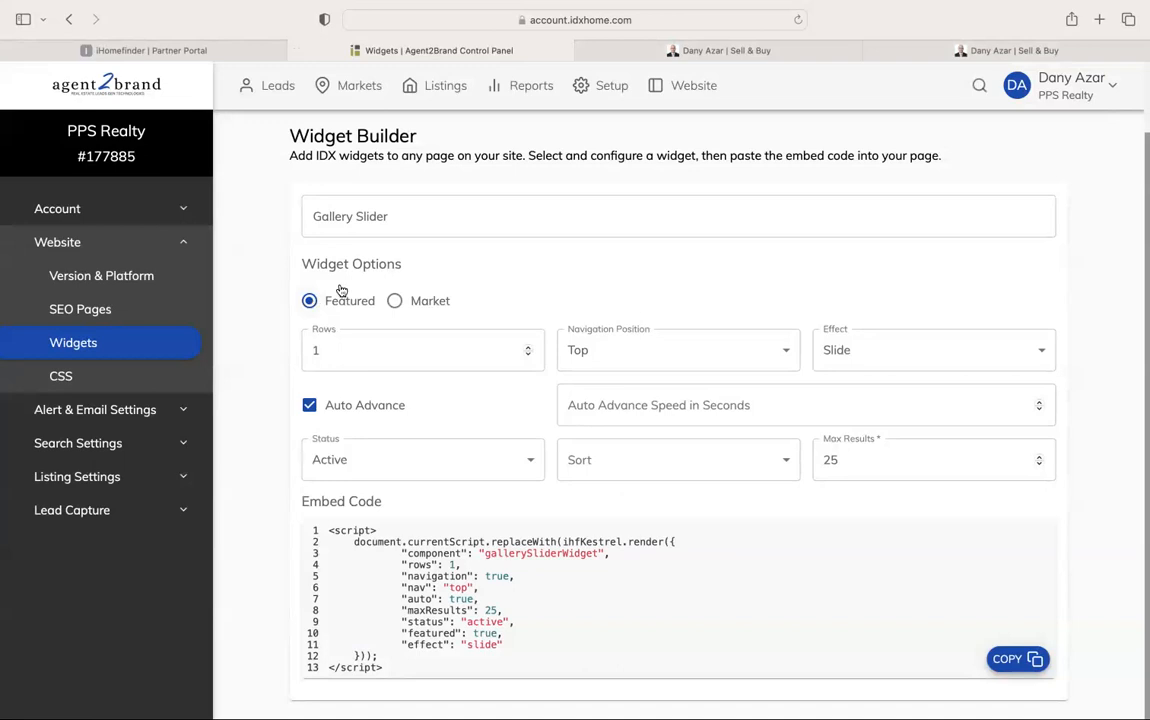
left_click(399, 301)
left_click(585, 382)
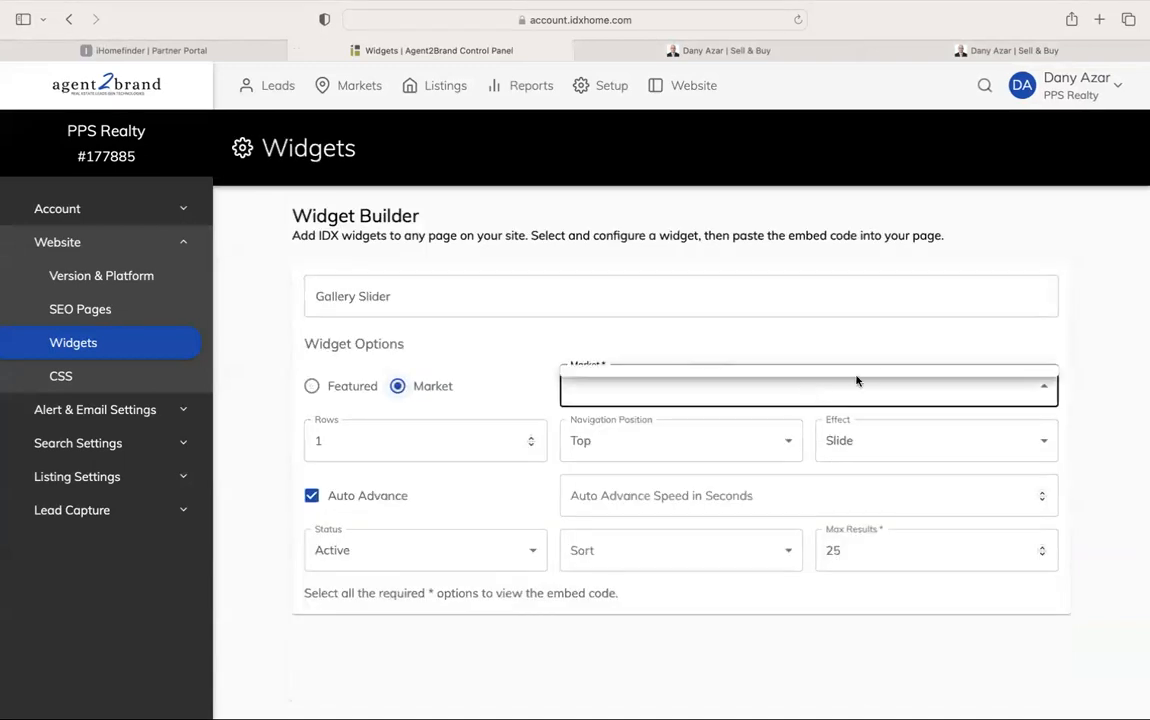
left_click(1047, 389)
left_click(760, 360)
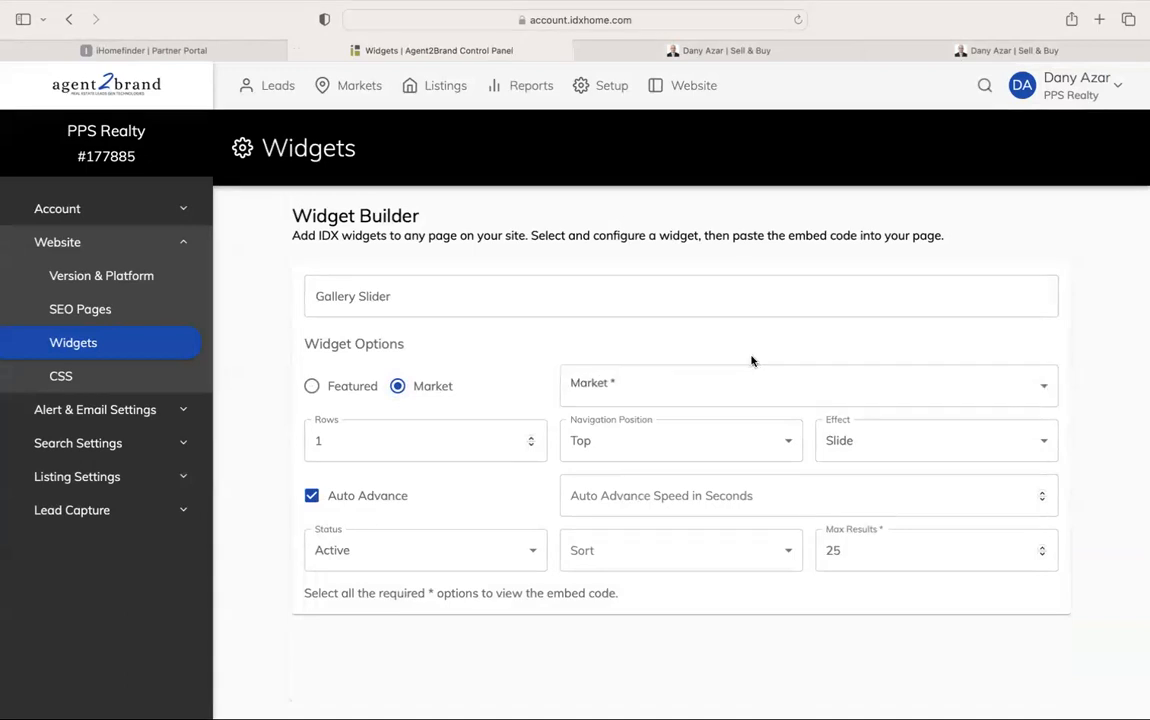
Put slider navigation on the Sides, keep the Slide effect, and turn off auto-advance
left_click(629, 441)
left_click(632, 442)
left_click(633, 444)
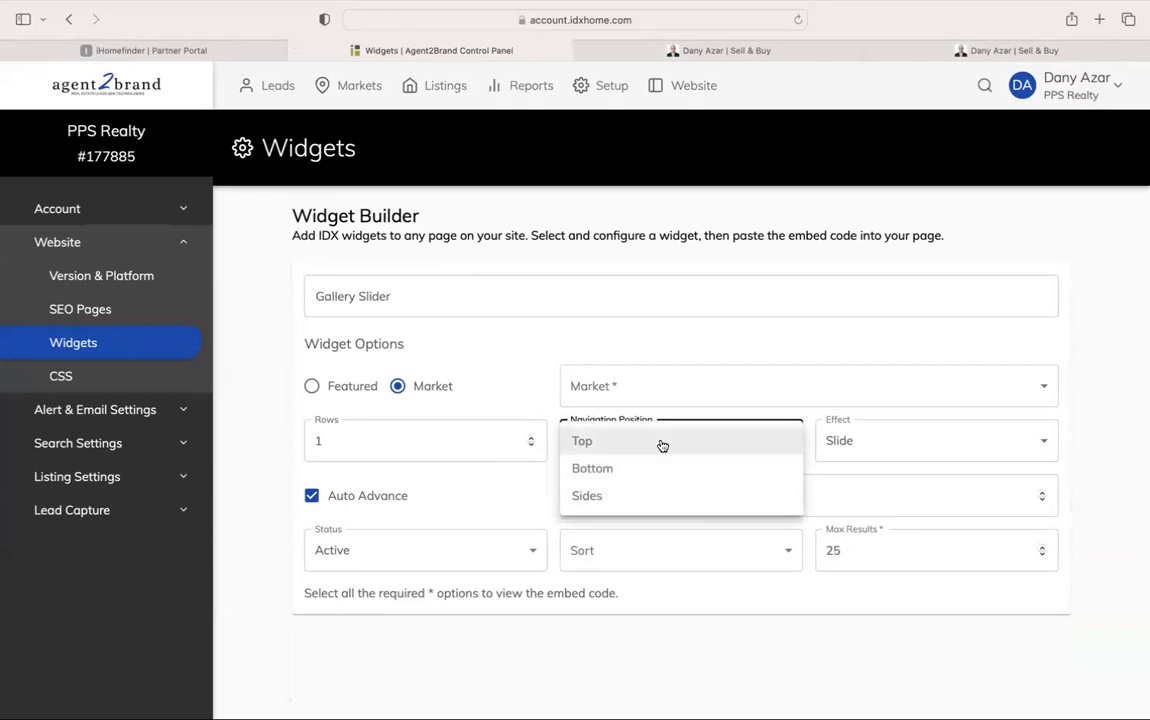
left_click(664, 501)
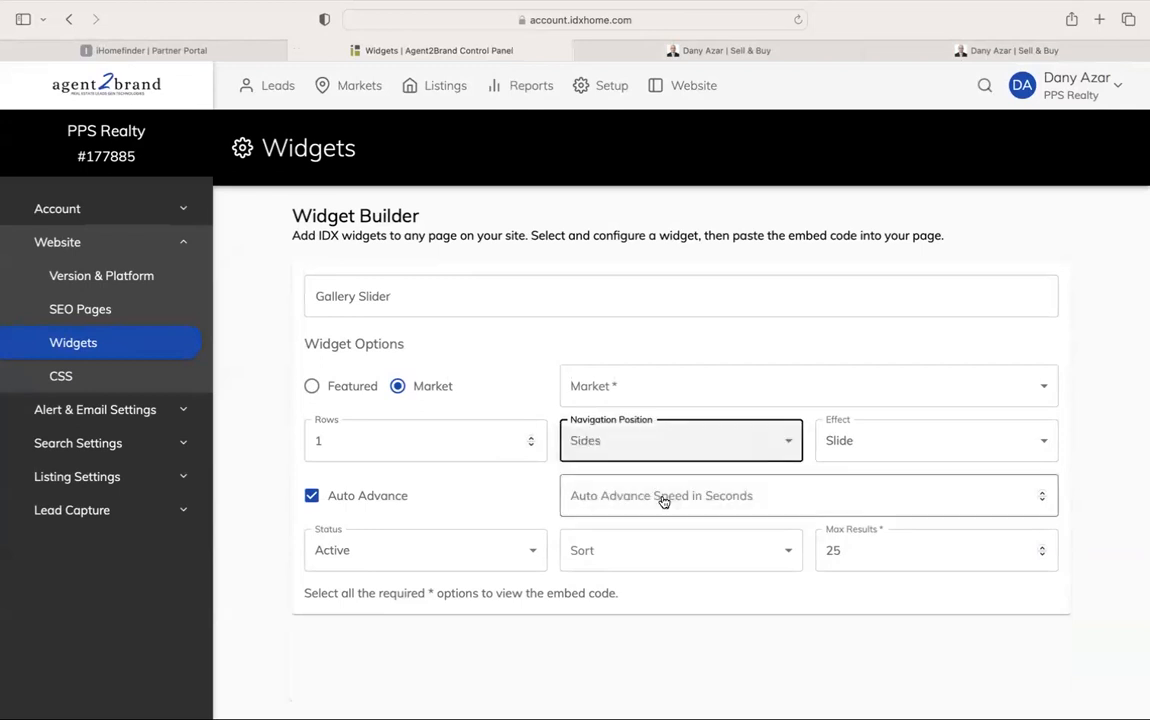
left_click(845, 445)
left_click(876, 448)
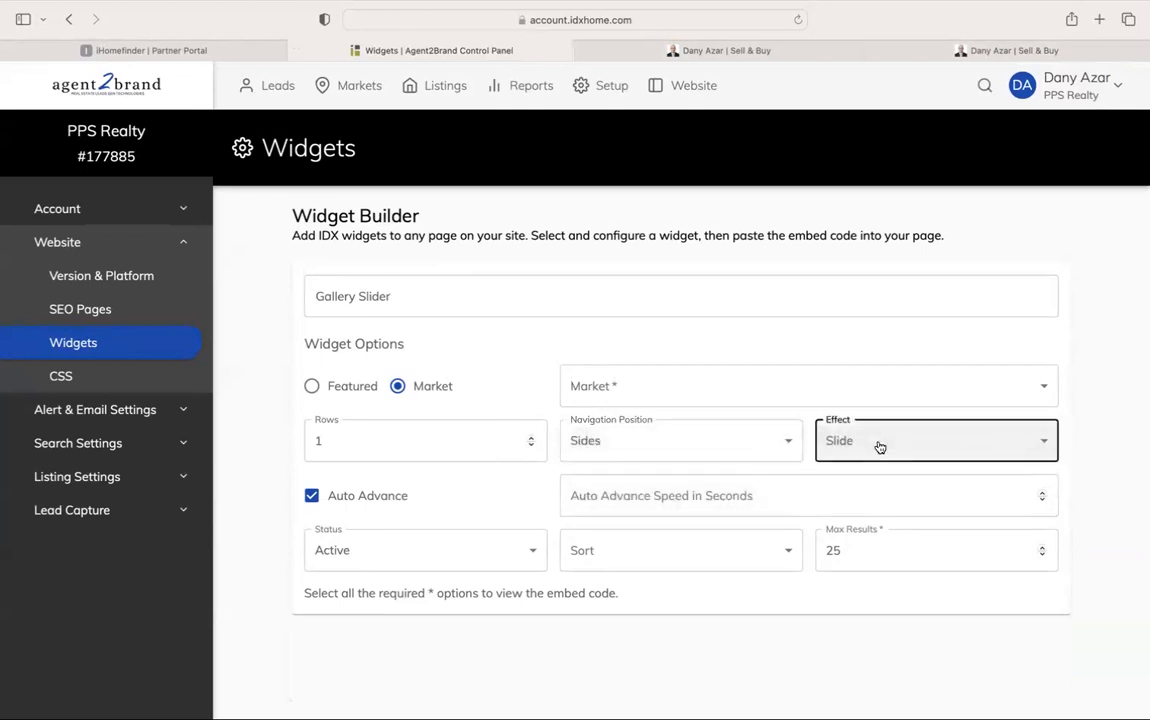
left_click(698, 504)
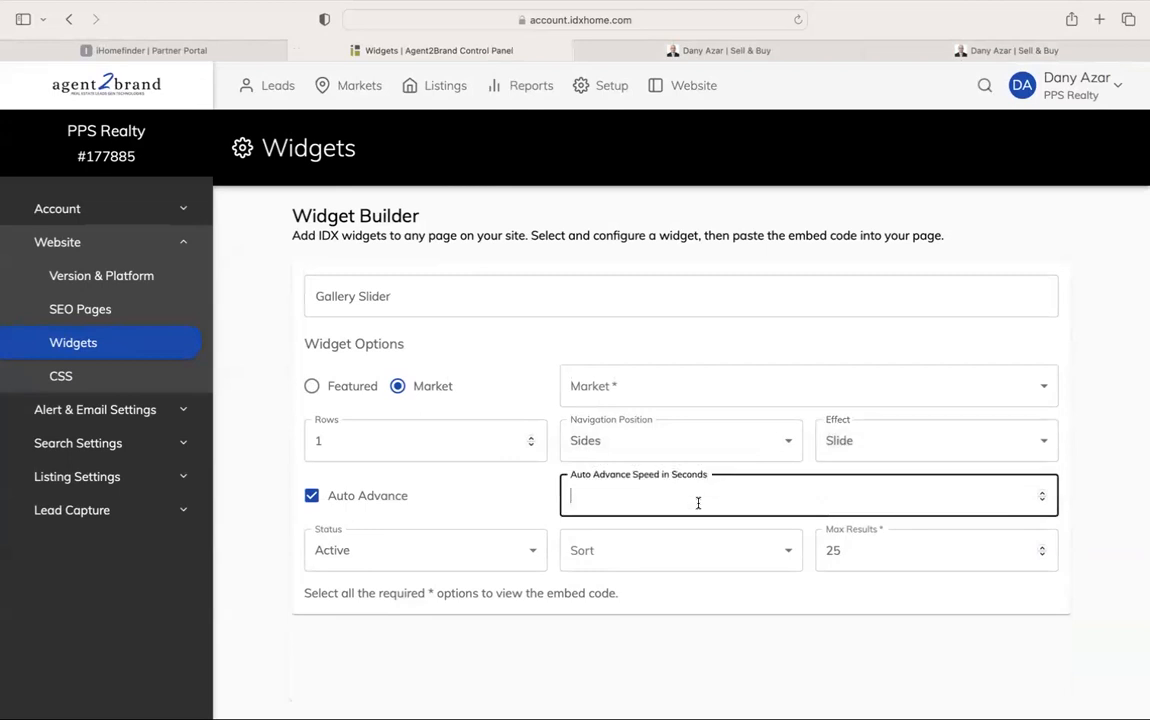
left_click(513, 512)
left_click(352, 503)
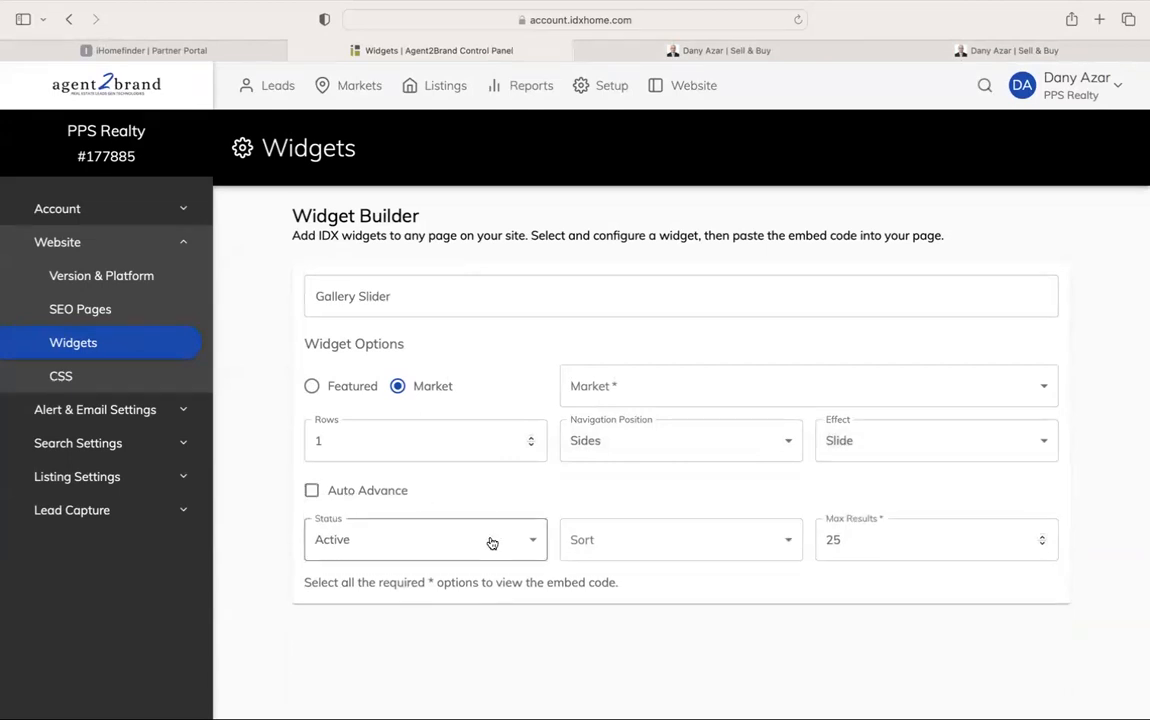
Sort the slider by Price (Low to High) and toggle its source between featured and market
left_click(648, 534)
left_click(668, 550)
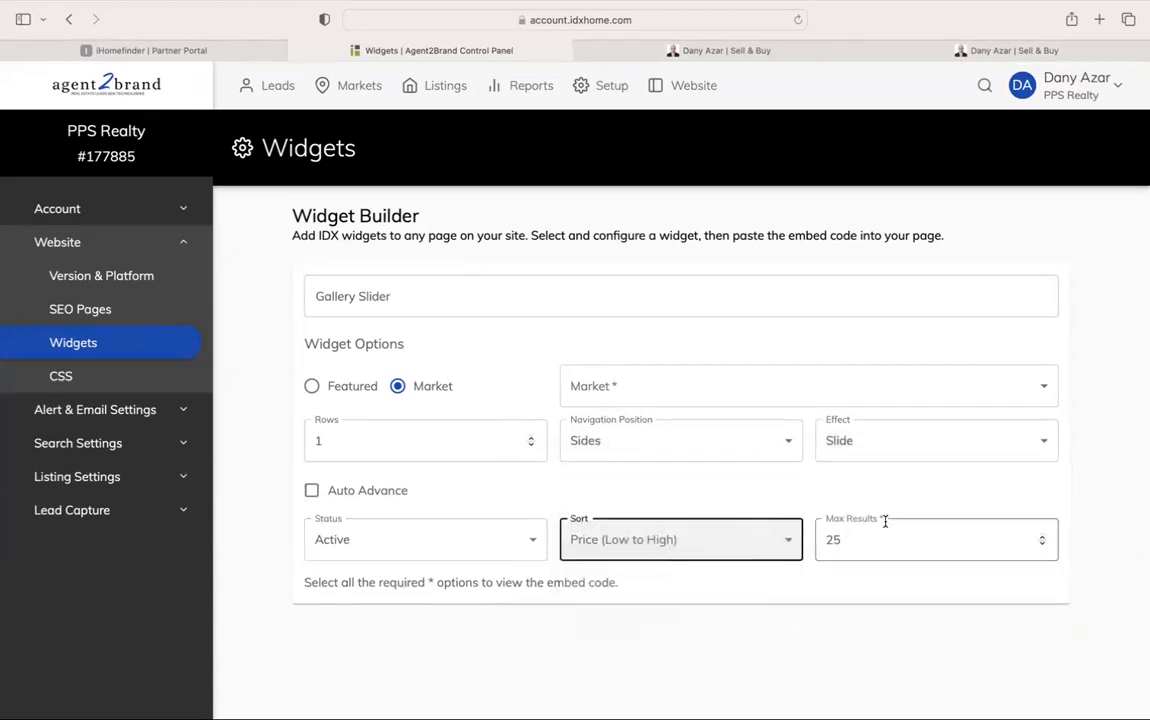
left_click(883, 545)
left_click(750, 488)
scroll(538, 490, "down", 1)
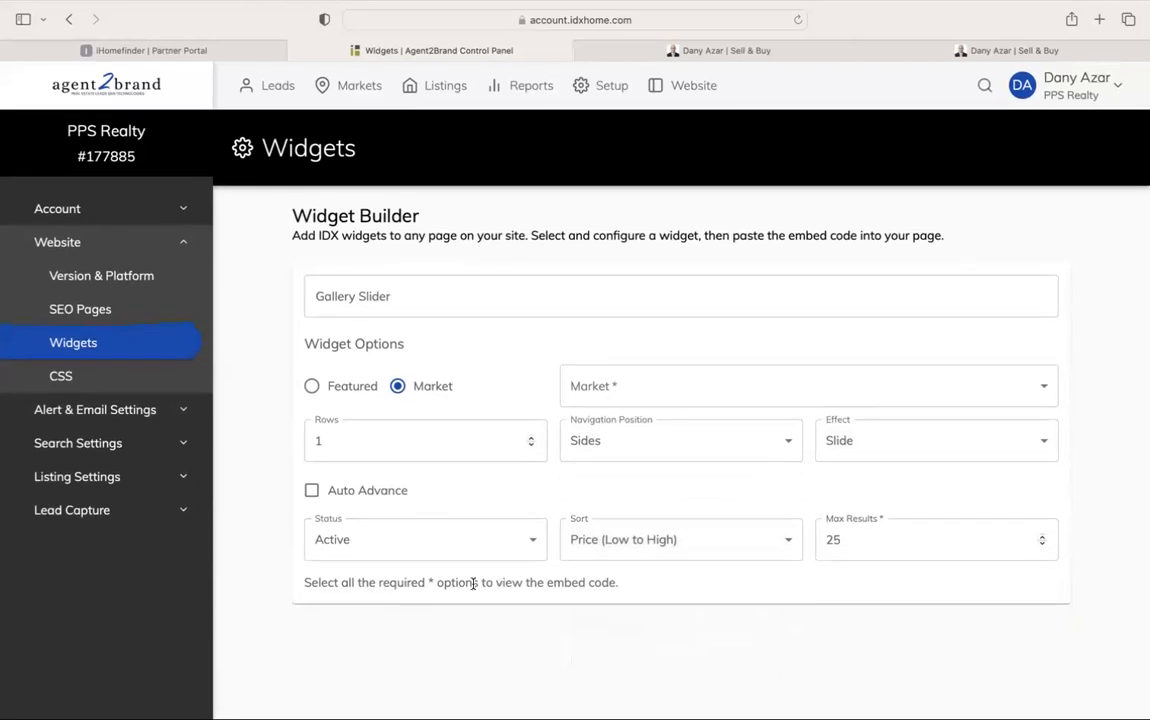
left_click(673, 390)
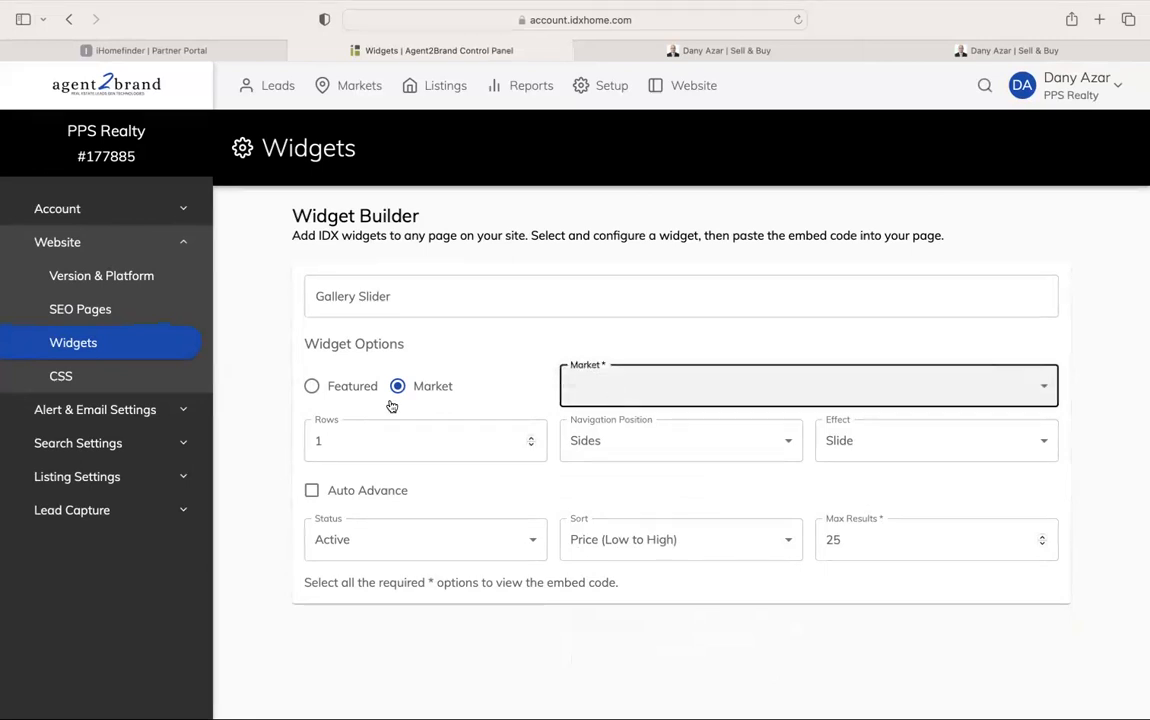
left_click(362, 388)
scroll(419, 382, "down", 2)
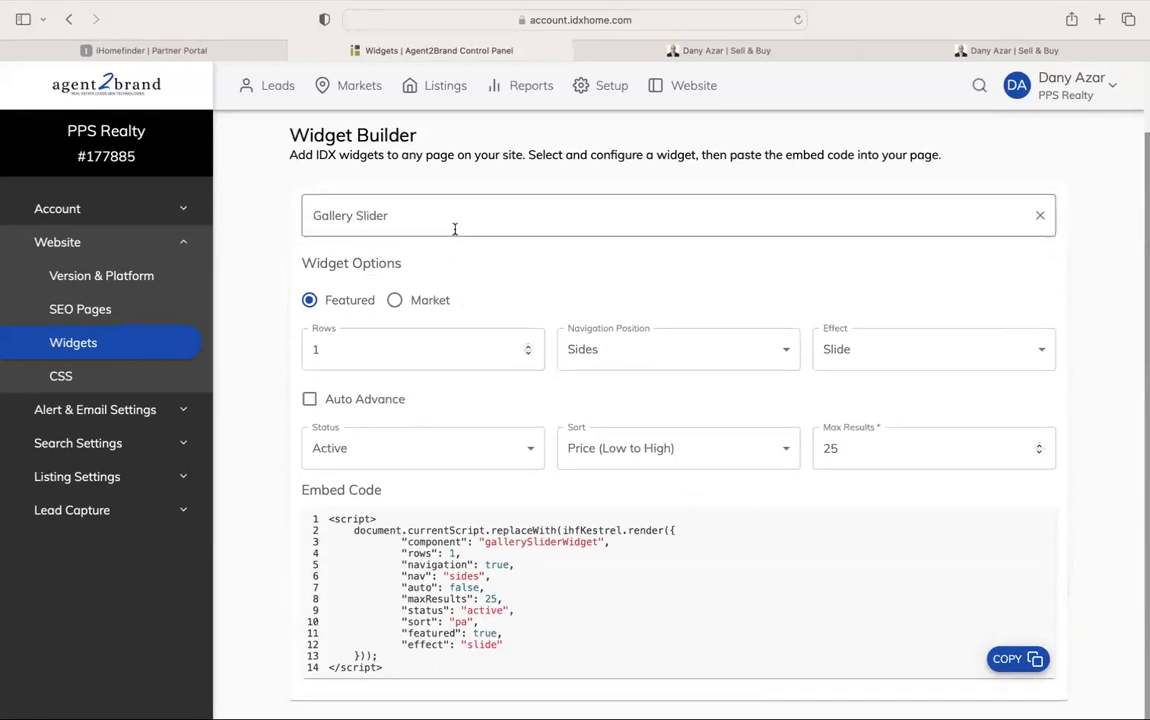
left_click(398, 307)
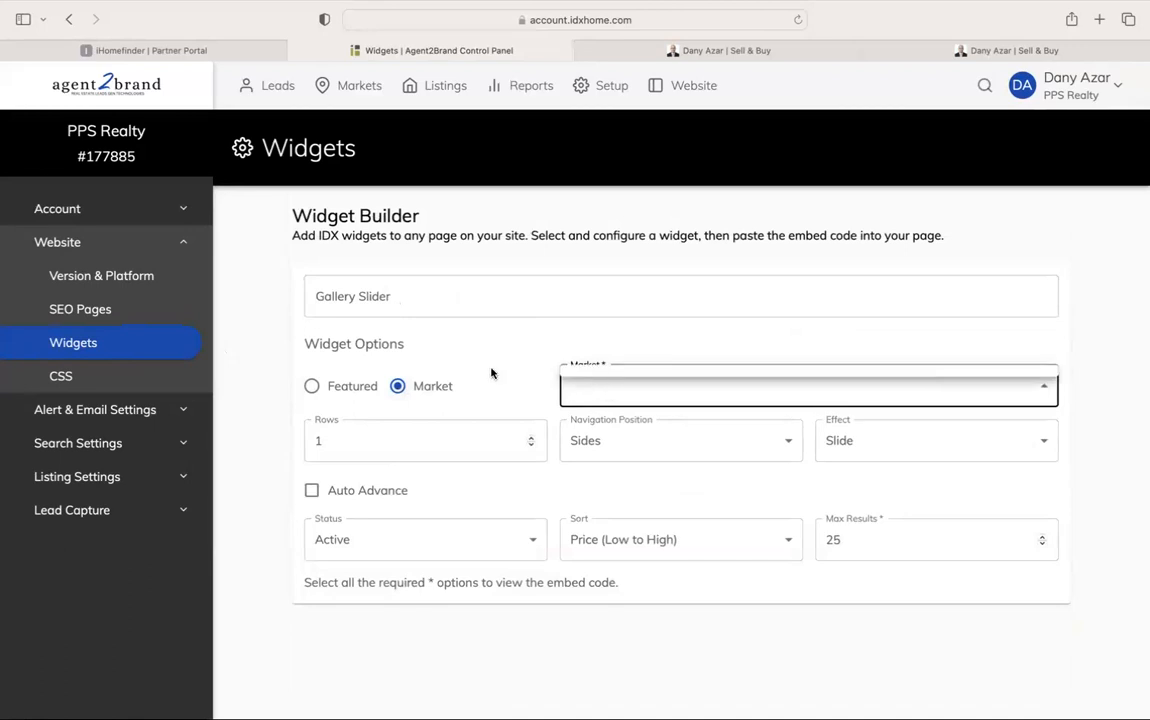
left_click(359, 88)
Start a new market named Toronto Featured Homes as an Advanced Polygon Search
left_click(143, 247)
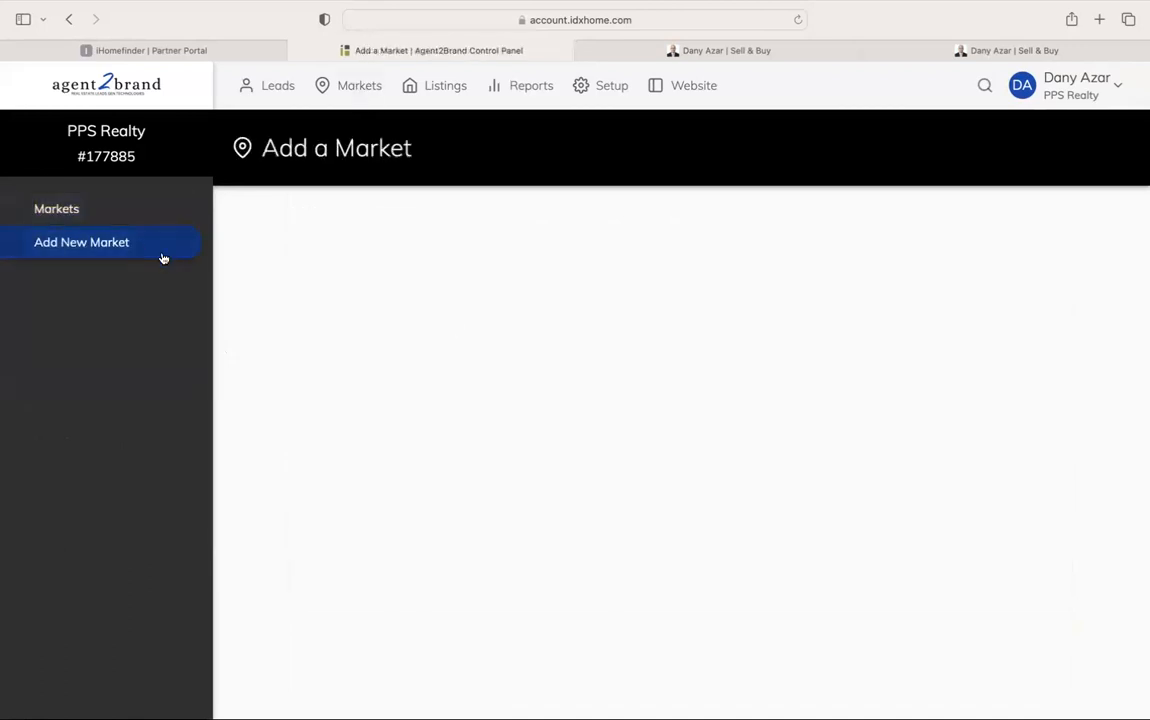
left_click(334, 310)
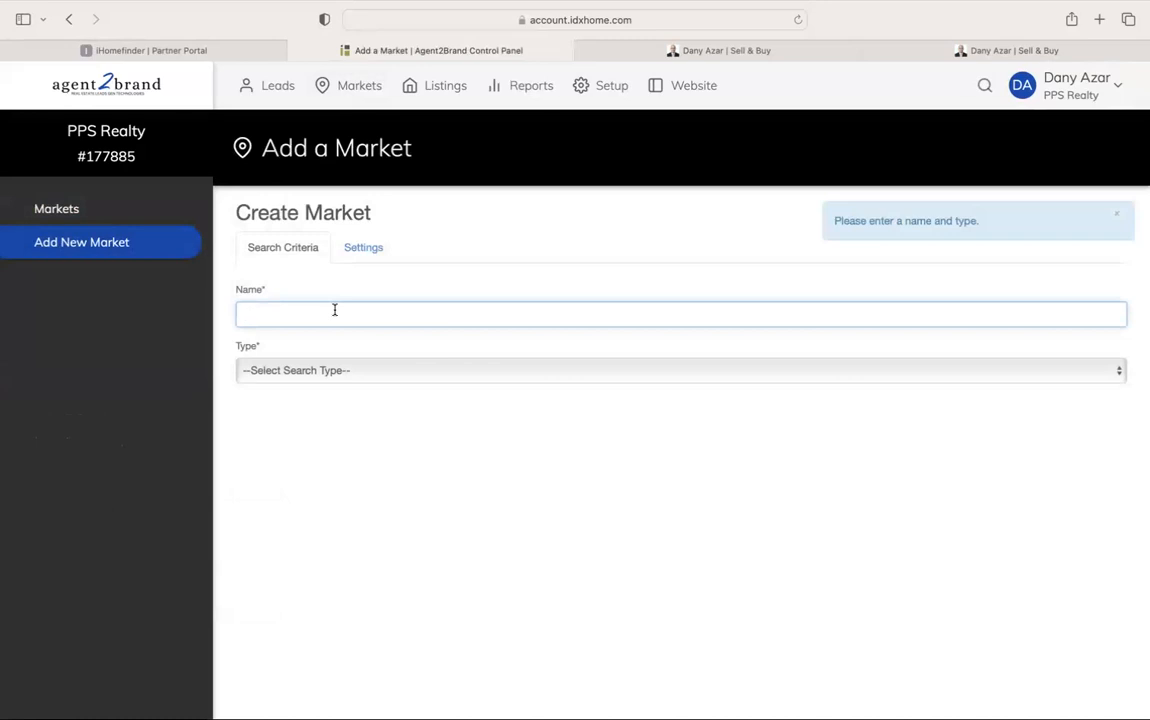
type("Toronto Featured Homes")
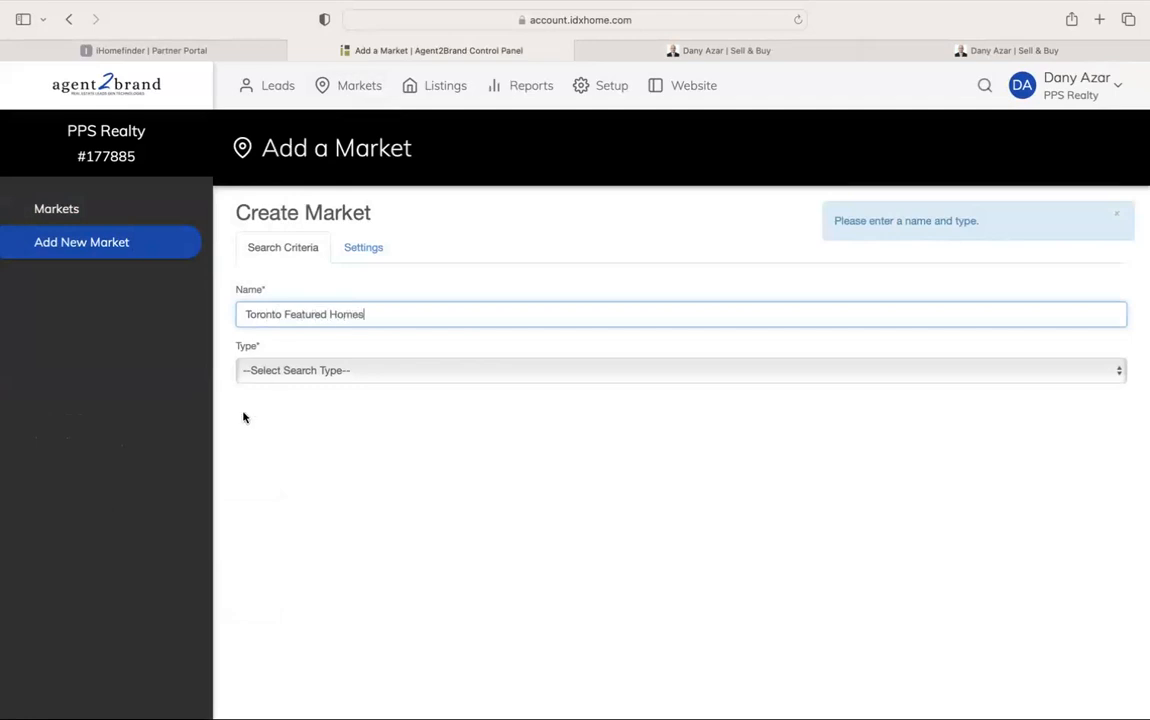
left_click(313, 370)
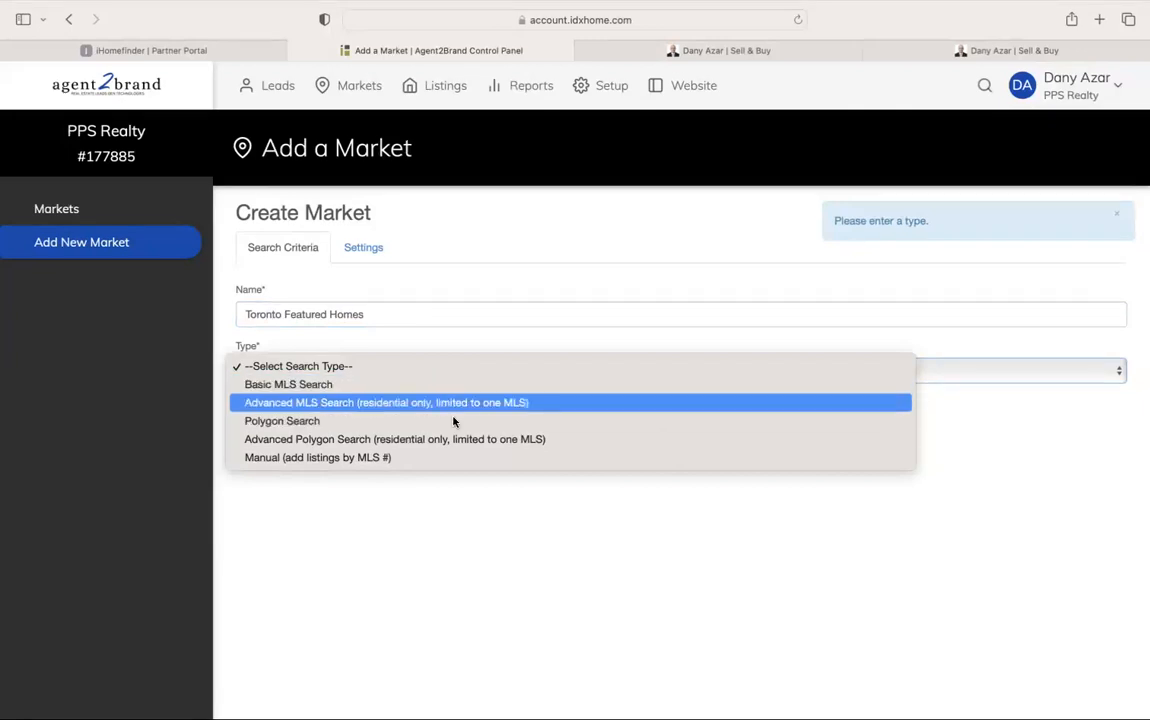
left_click(548, 445)
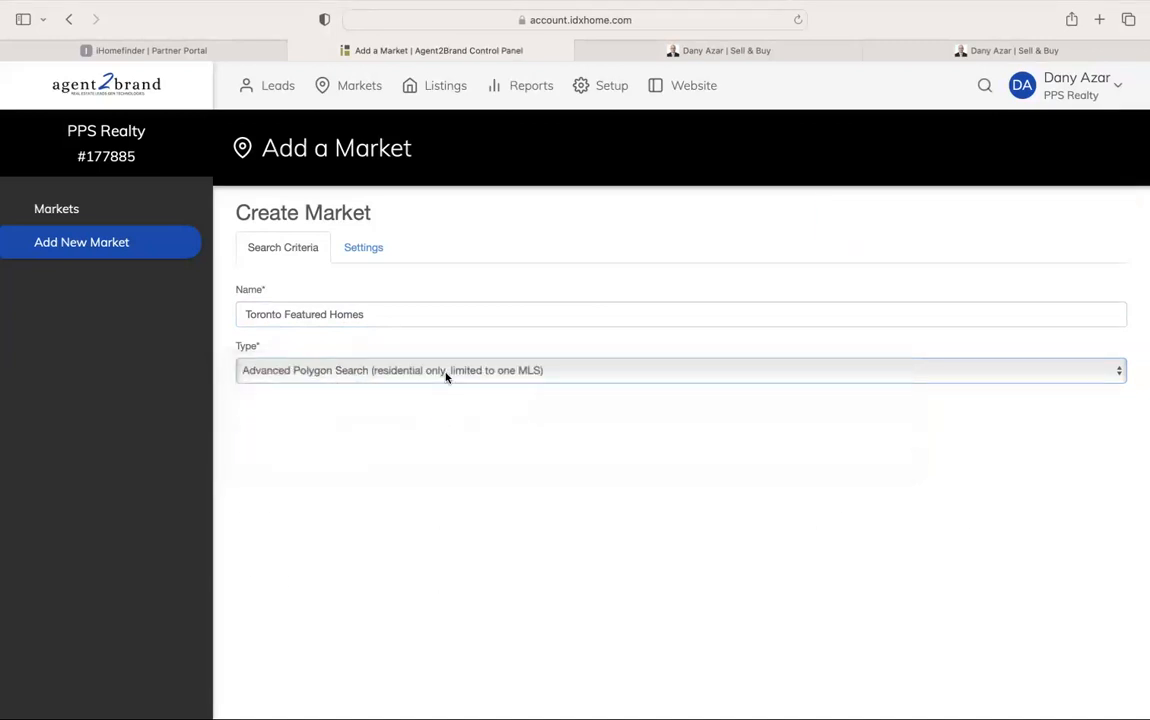
Keep House / Condo as property type and set prices $1,000,000 to $10,000,000
scroll(494, 531, "down", 2)
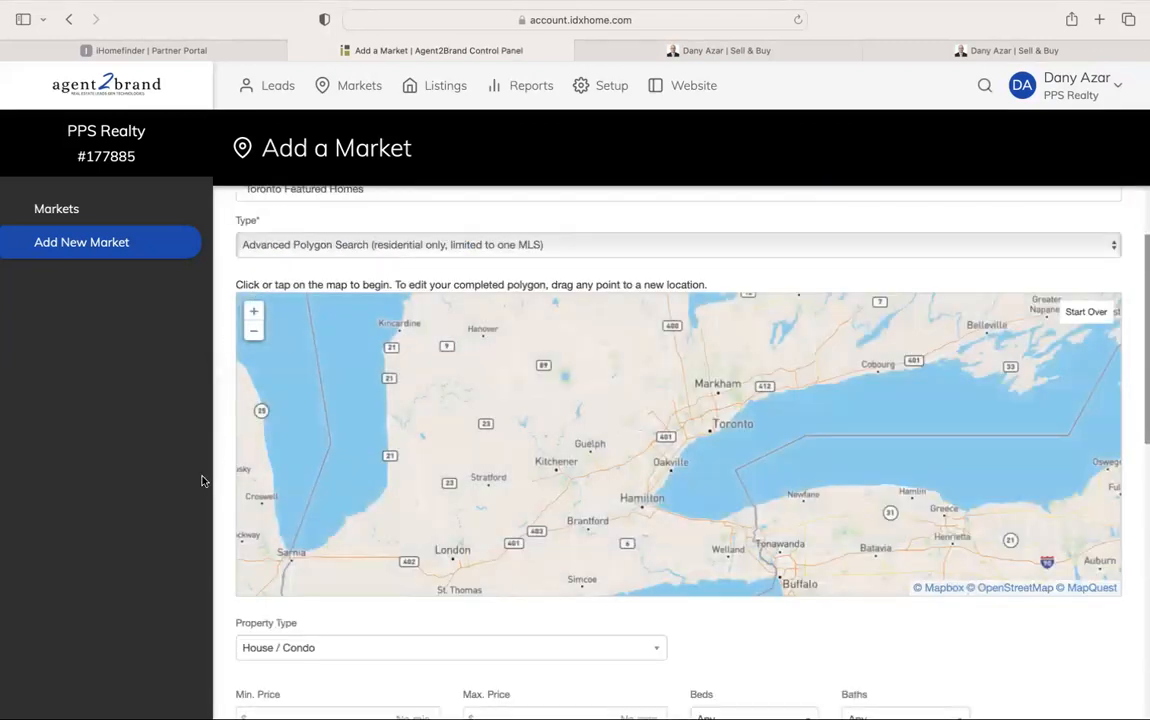
scroll(228, 480, "down", 3)
left_click(310, 392)
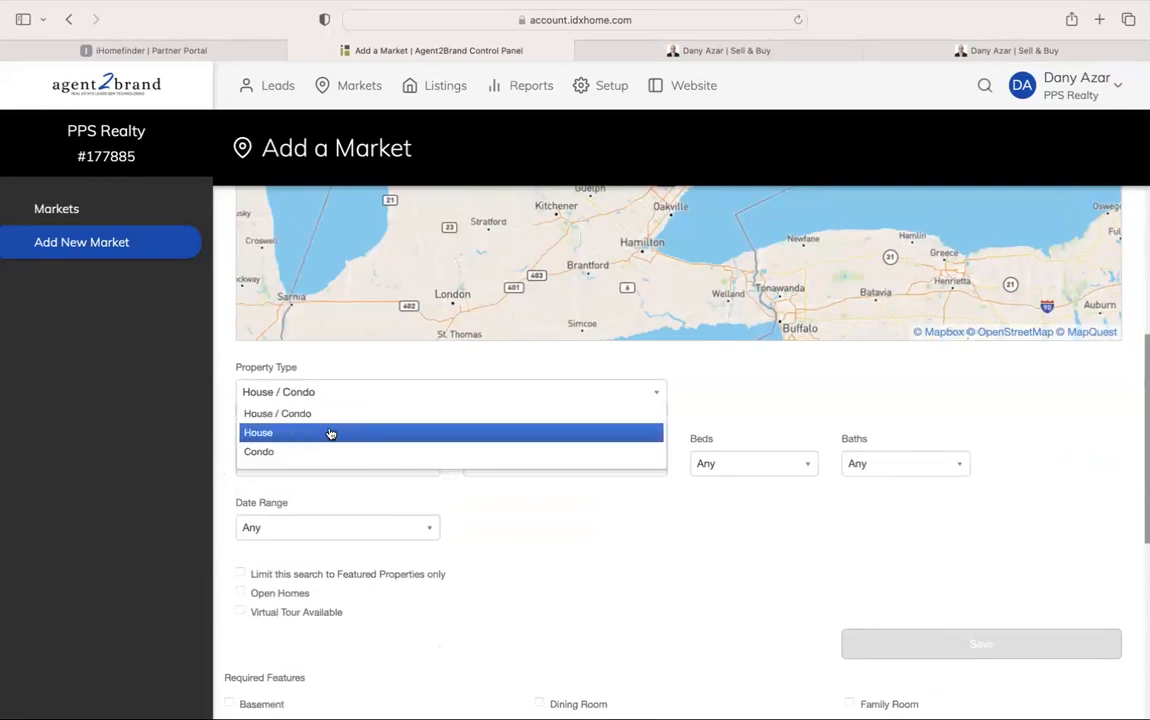
left_click(340, 413)
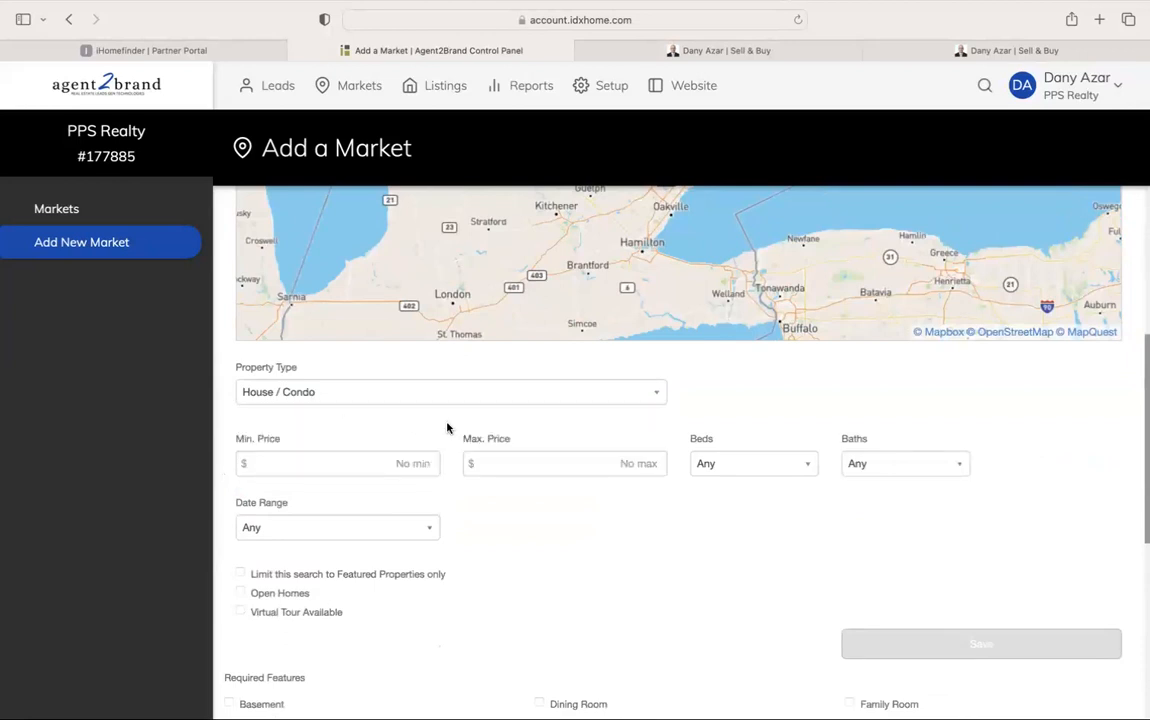
scroll(447, 429, "down", 2)
type("1,000,000")
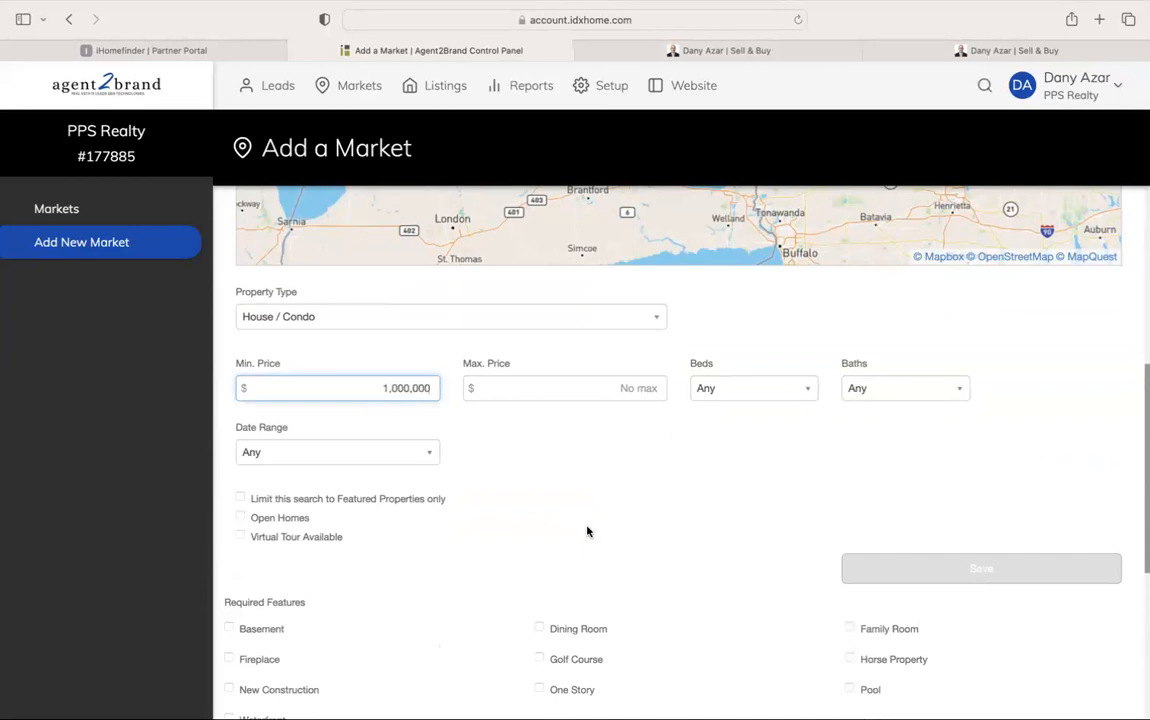
left_click(589, 388)
type("10")
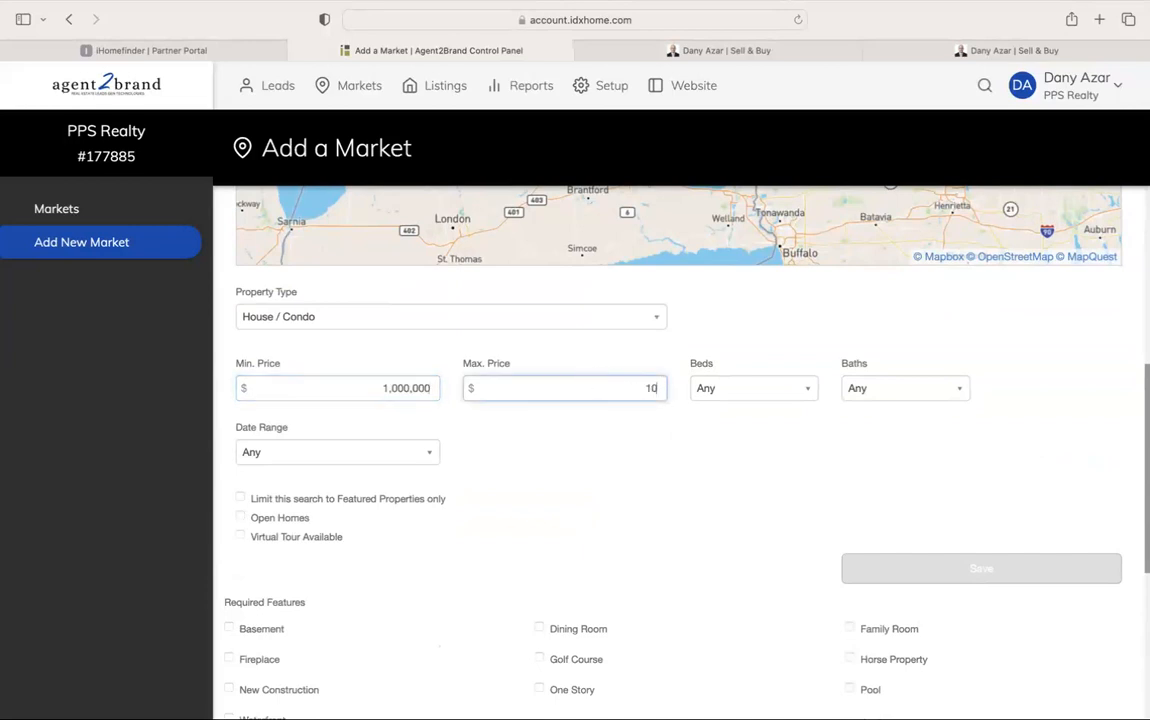
type(",000,000")
scroll(567, 460, "up", 10)
Rename the market 'First Time Home Buyers Custom Market' and try saving it
double_click(367, 314)
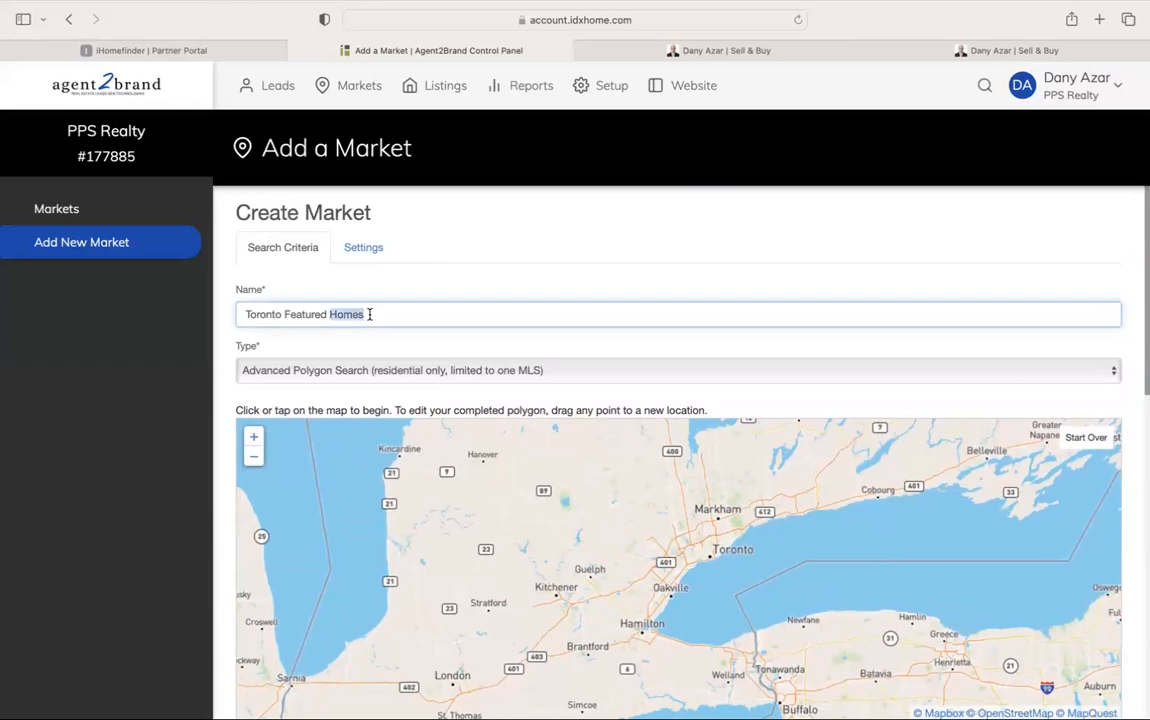
key("super+a")
key("BackSpace")
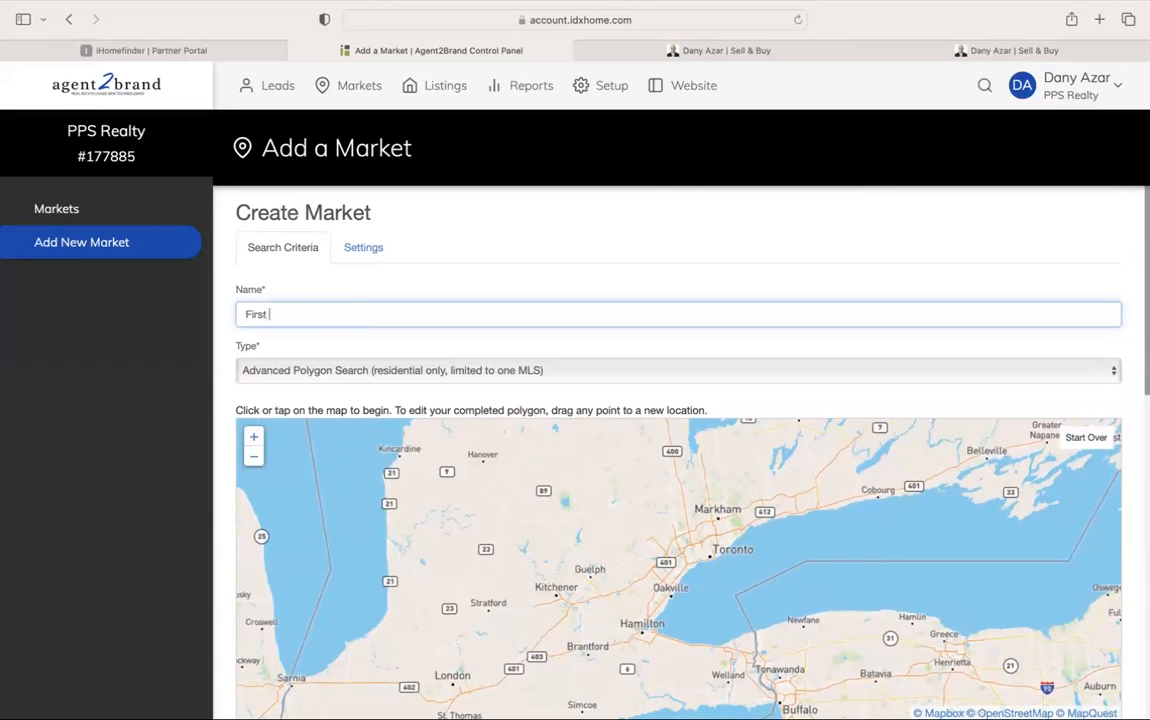
type("First Time Home Buyers Custom Mark")
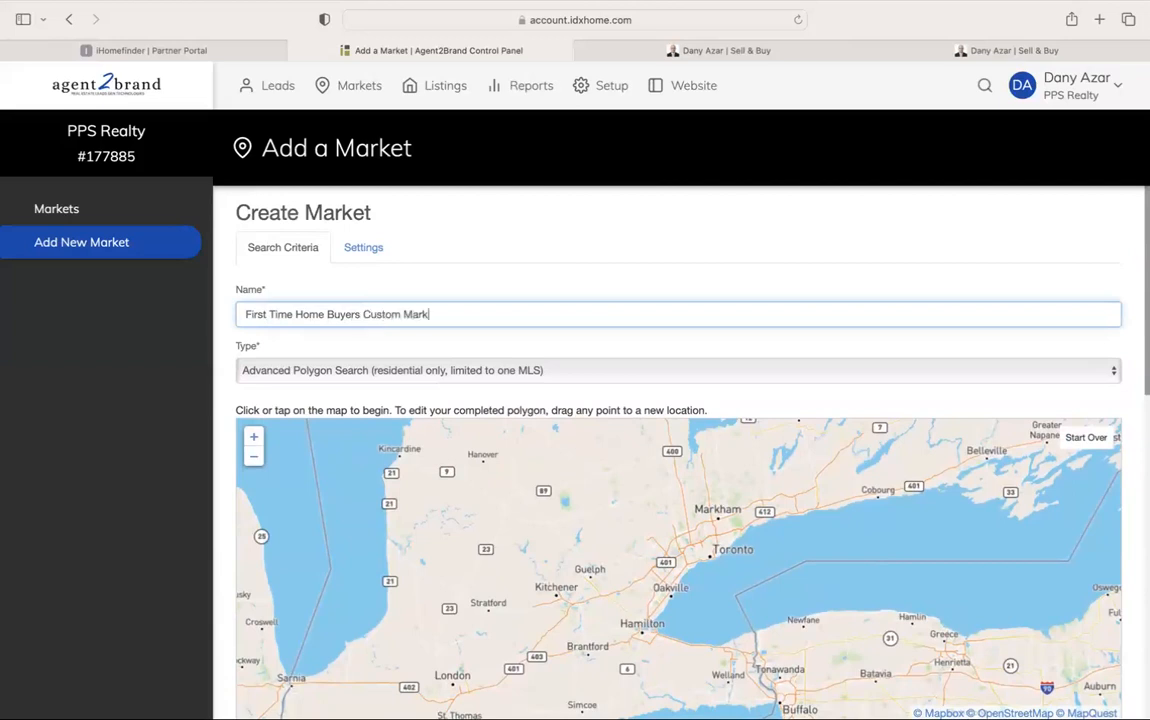
type("et")
key("Return")
Change the price range to $400,000–$1,500,000
scroll(488, 300, "down", 10)
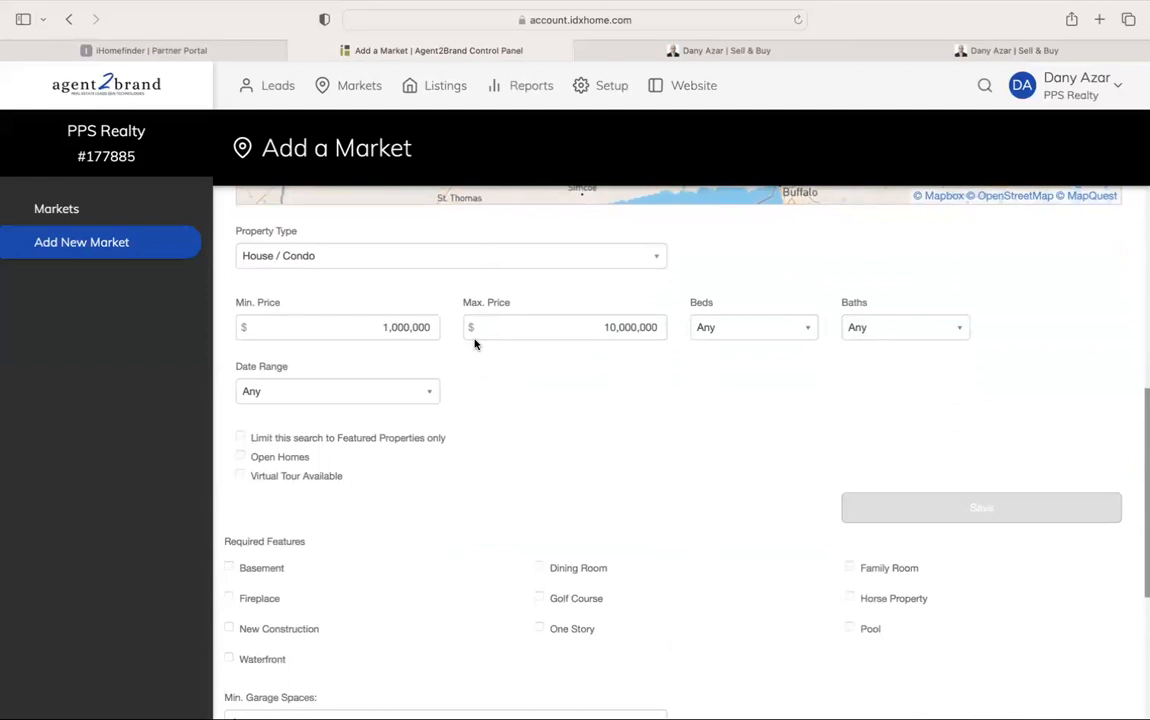
double_click(393, 327)
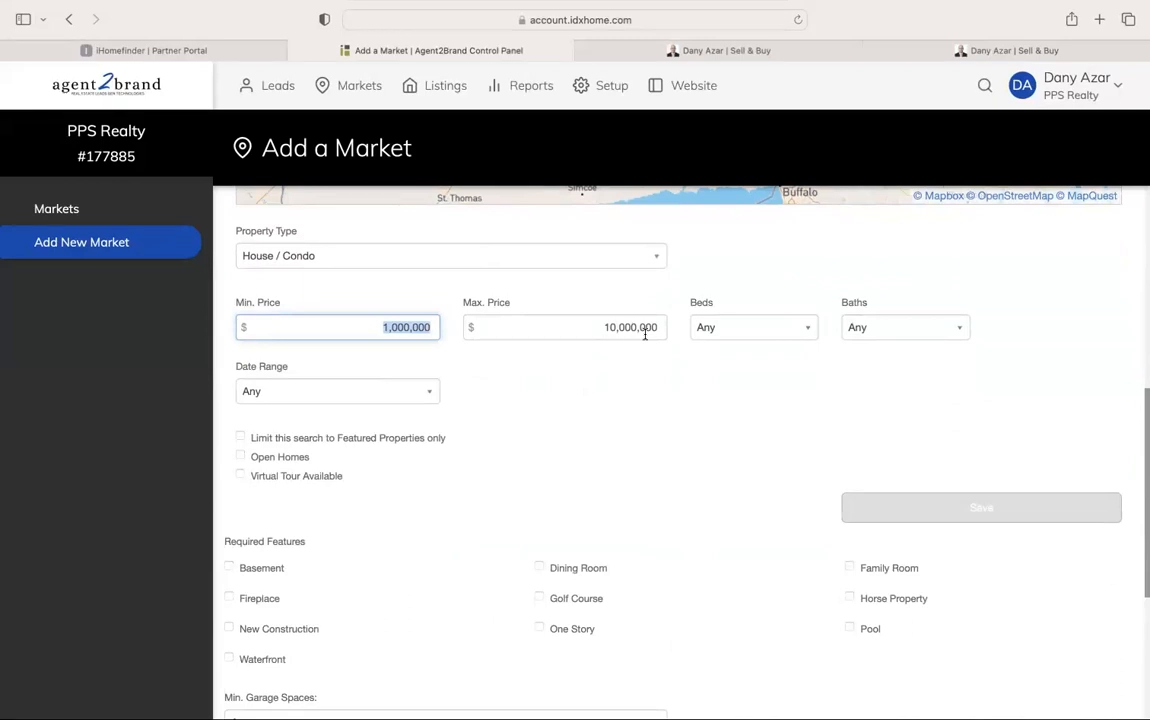
type("400,000")
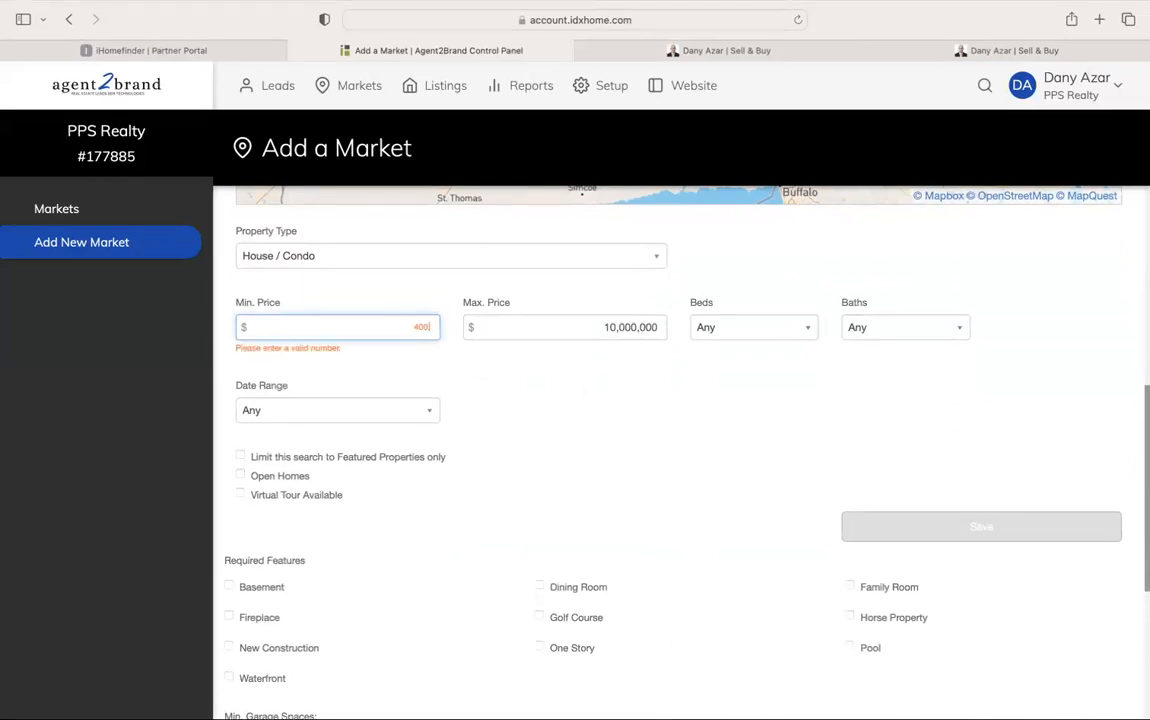
double_click(636, 327)
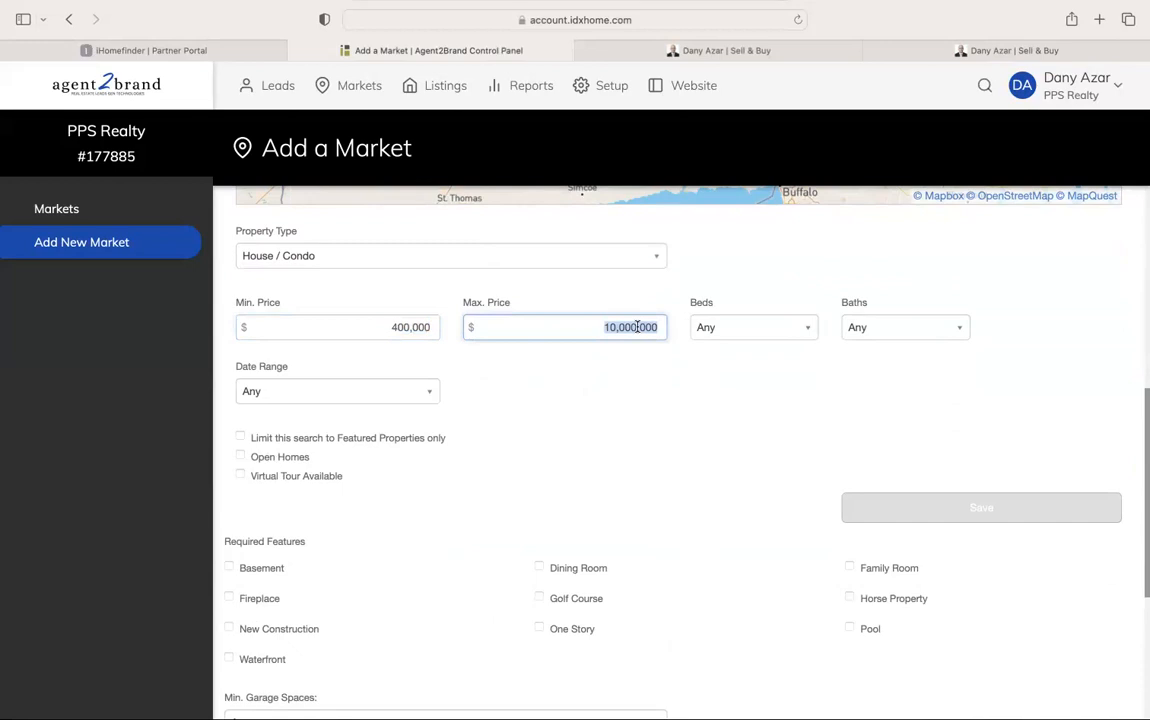
type("1,500,000")
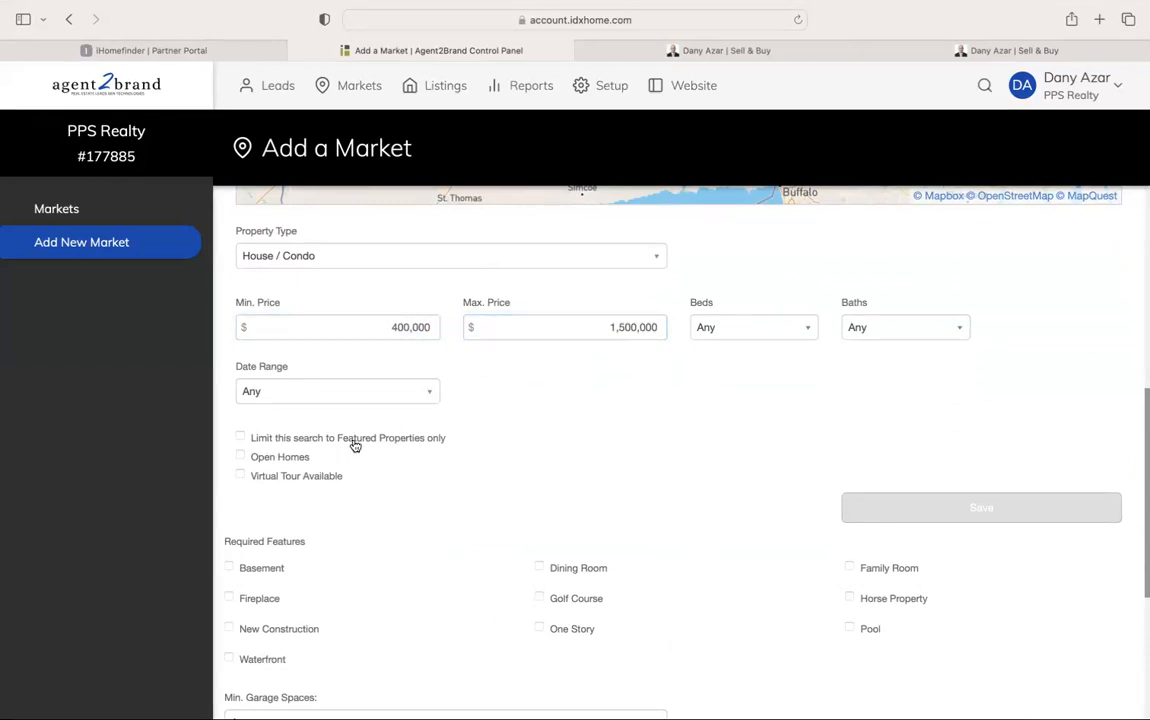
Require Open Homes and Virtual Tour Available, then review the rest of the form
scroll(418, 446, "down", 1)
left_click(295, 408)
left_click(302, 427)
scroll(480, 425, "down", 1)
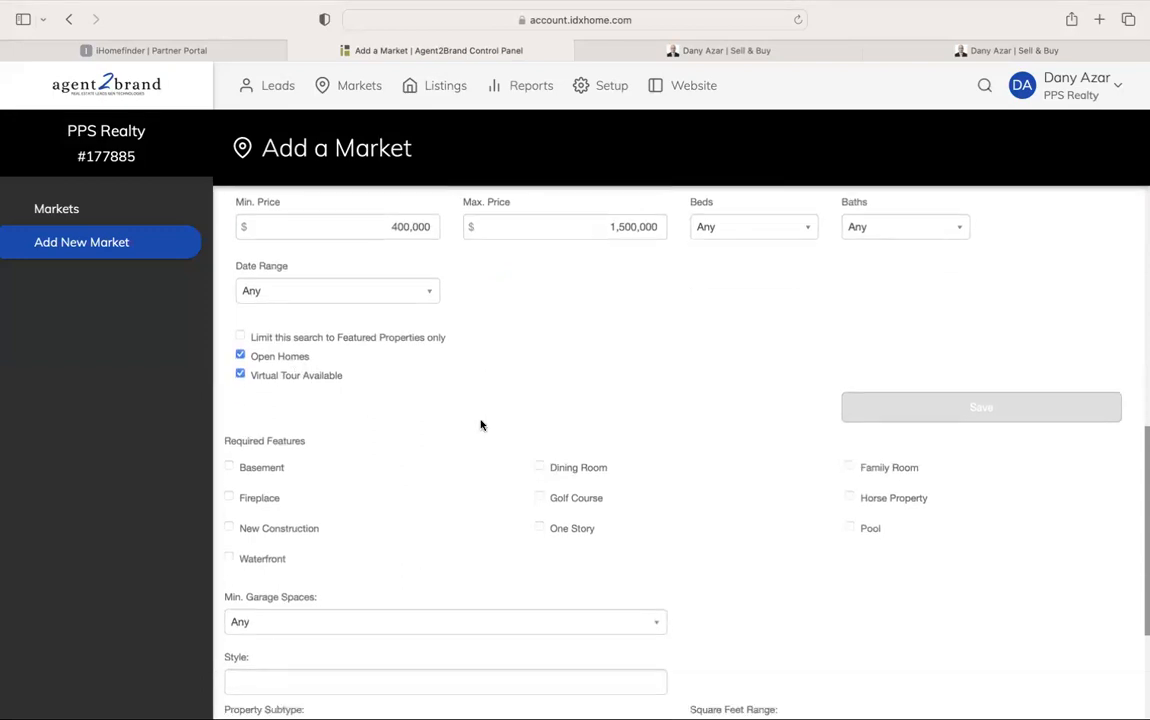
scroll(480, 425, "down", 1)
scroll(465, 394, "down", 1)
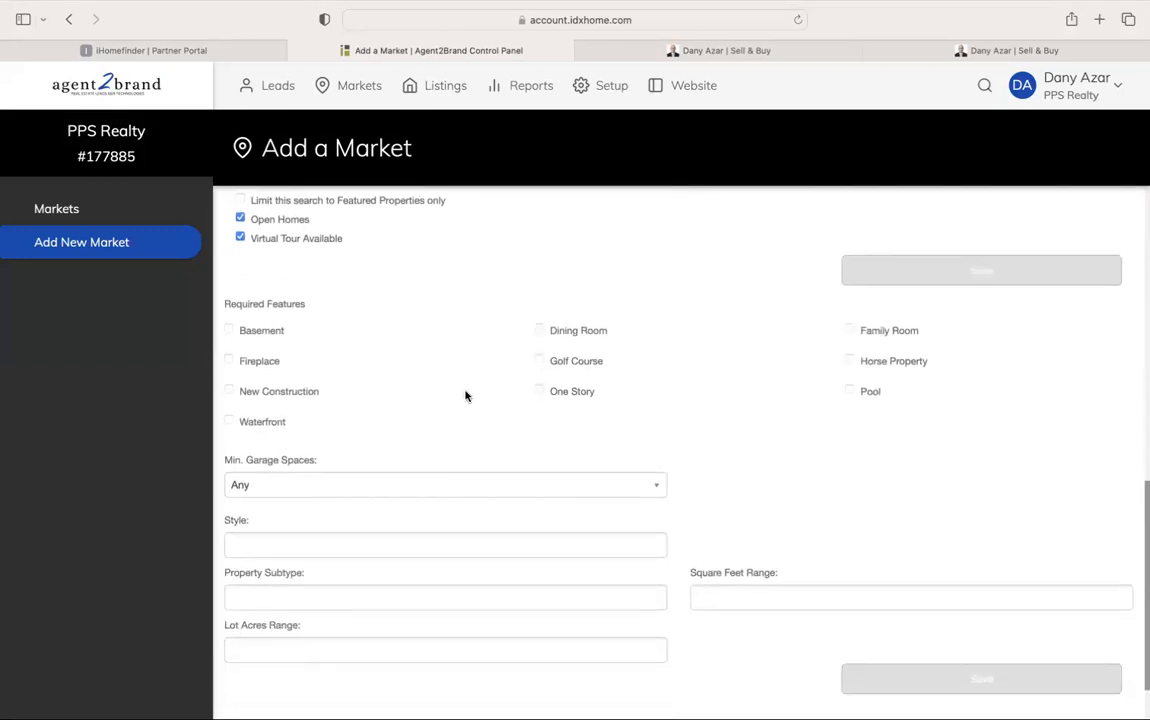
scroll(672, 327, "down", 1)
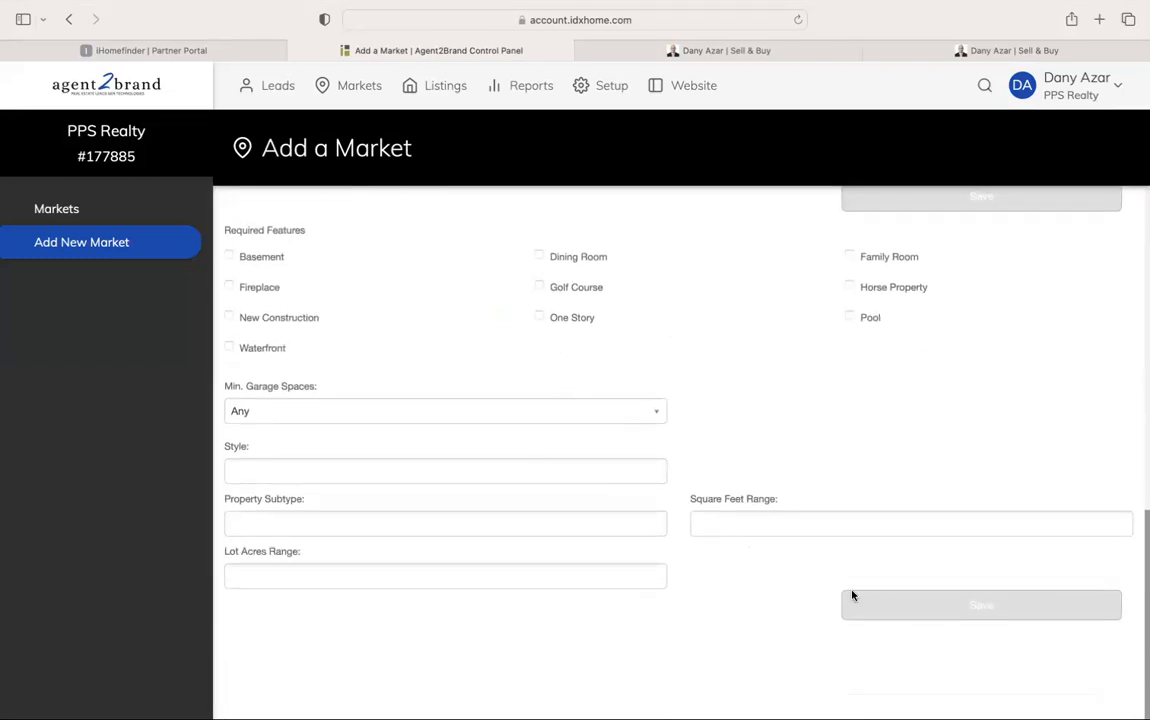
scroll(839, 403, "up", 10)
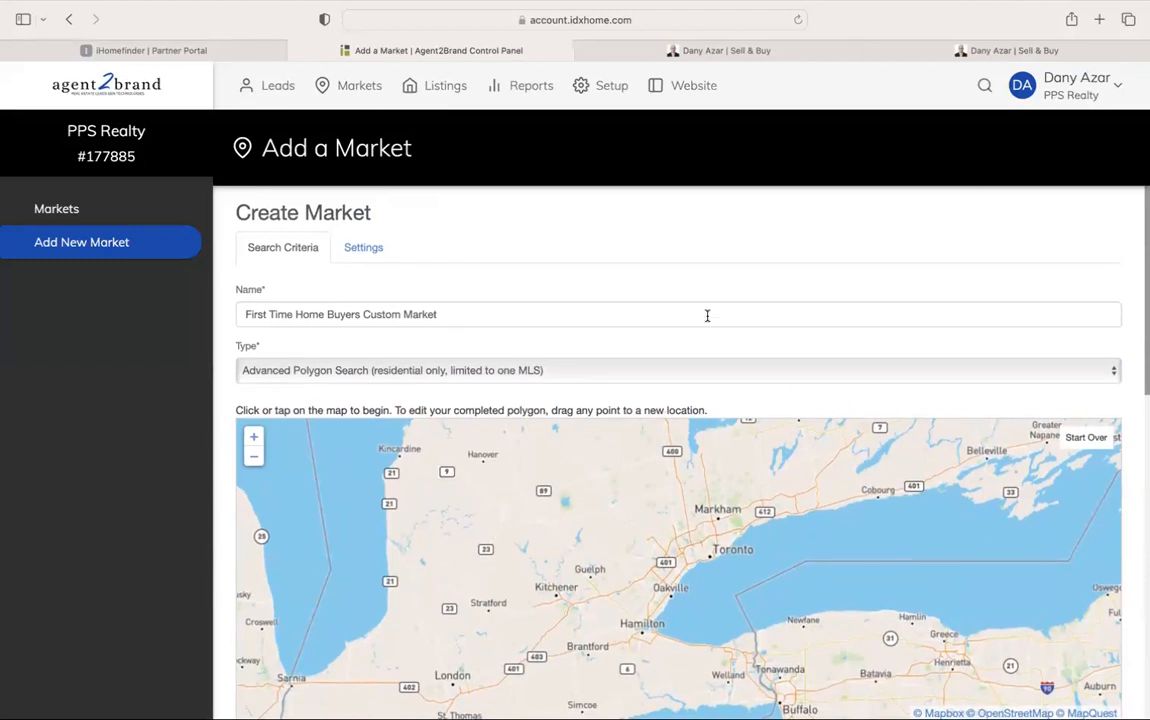
scroll(688, 301, "down", 3)
scroll(688, 301, "down", 4)
scroll(688, 303, "up", 3)
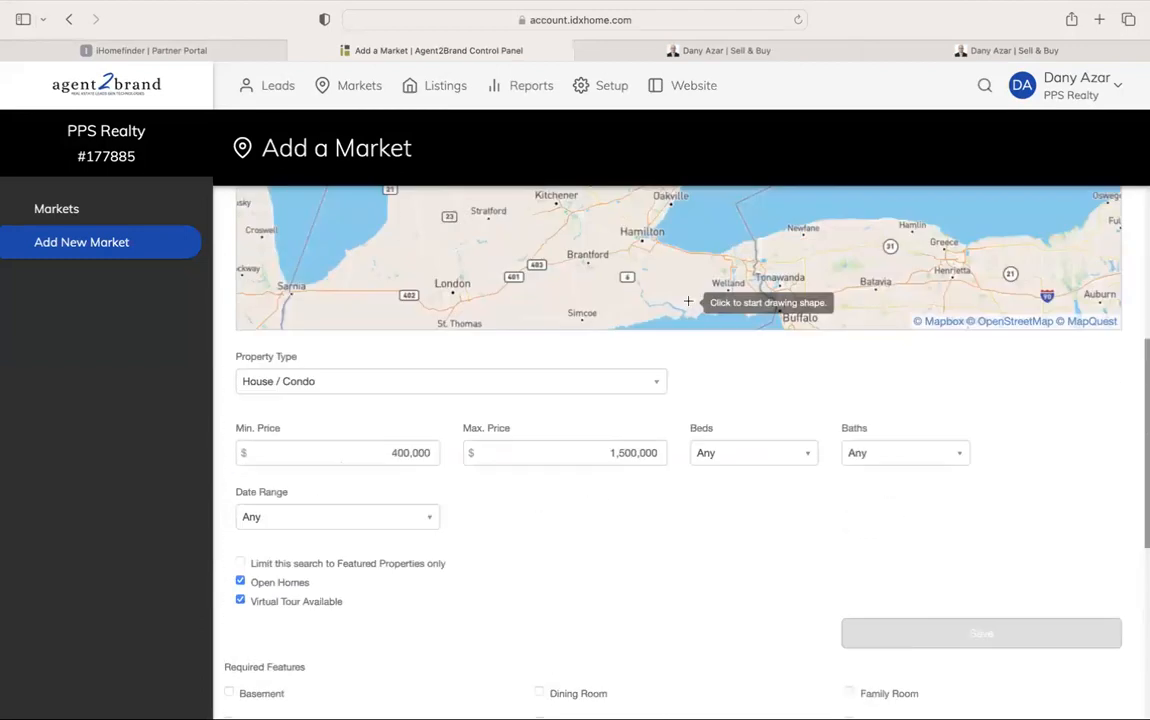
scroll(734, 447, "down", 1)
scroll(733, 447, "down", 1)
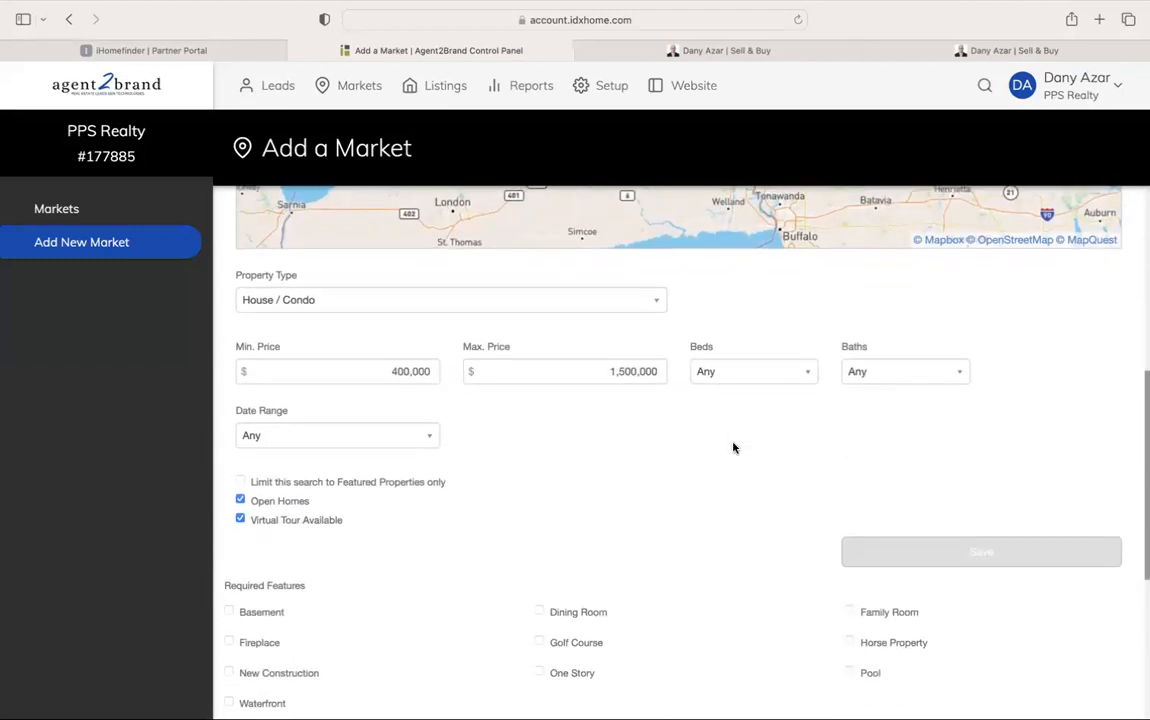
Keep any bedrooms, bathrooms and date range; clear featured-only, open homes and virtual tour
left_click(760, 371)
left_click(760, 390)
left_click(880, 376)
left_click(880, 392)
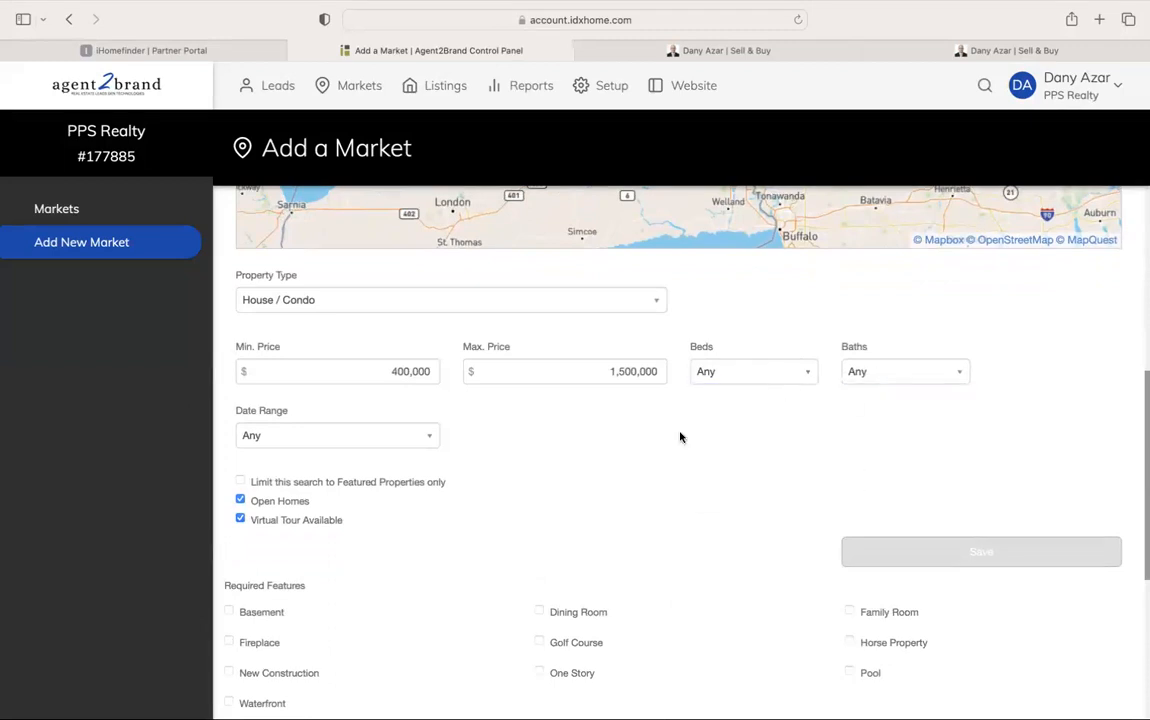
left_click(435, 484)
left_click(295, 502)
left_click(308, 520)
left_click(400, 436)
left_click(411, 455)
Limit property type to houses and browse style and subtype options without choosing any
left_click(470, 306)
left_click(464, 340)
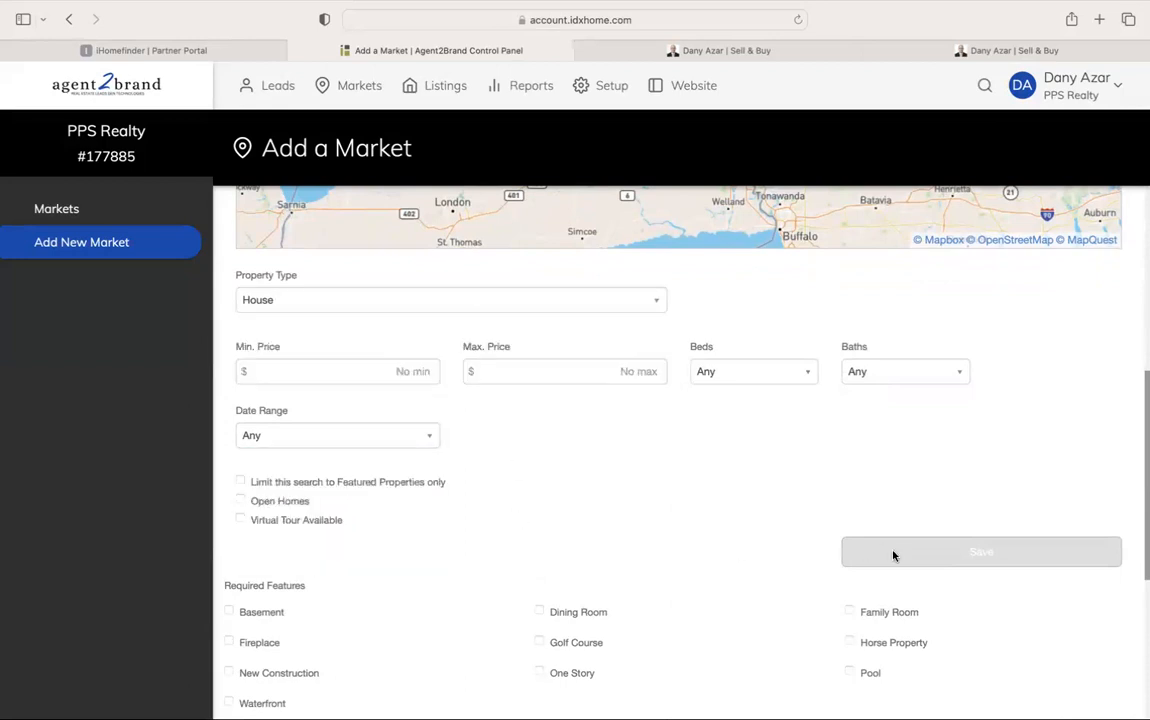
scroll(649, 513, "down", 5)
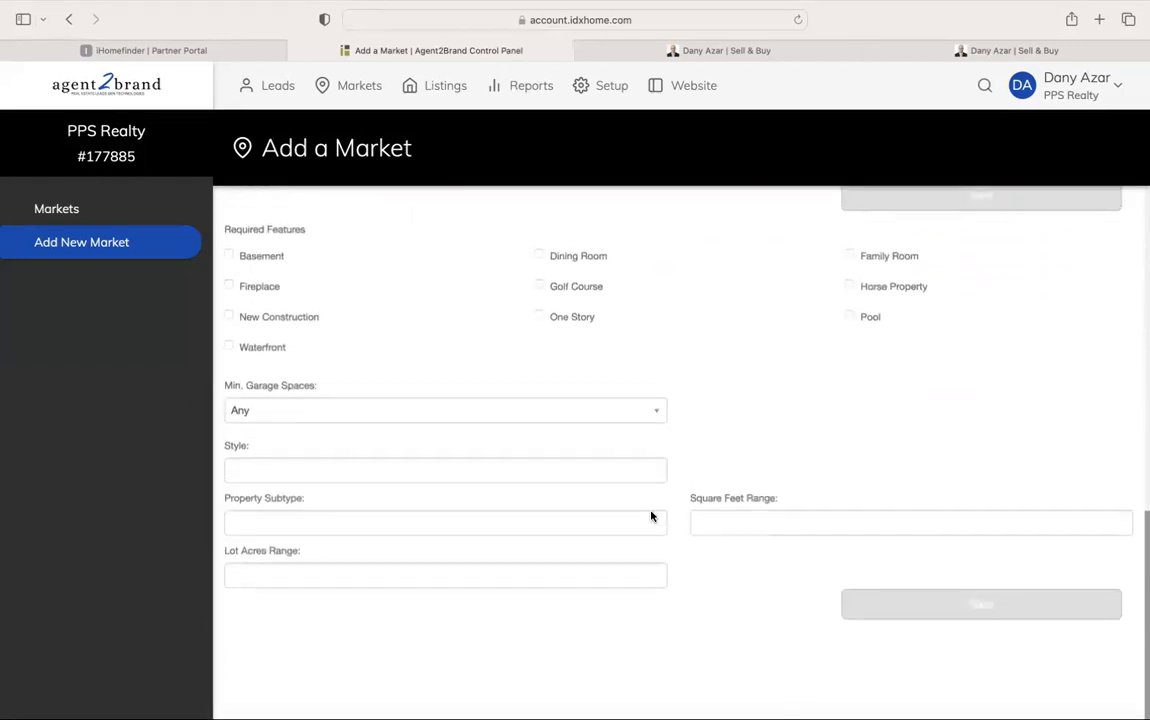
left_click(429, 474)
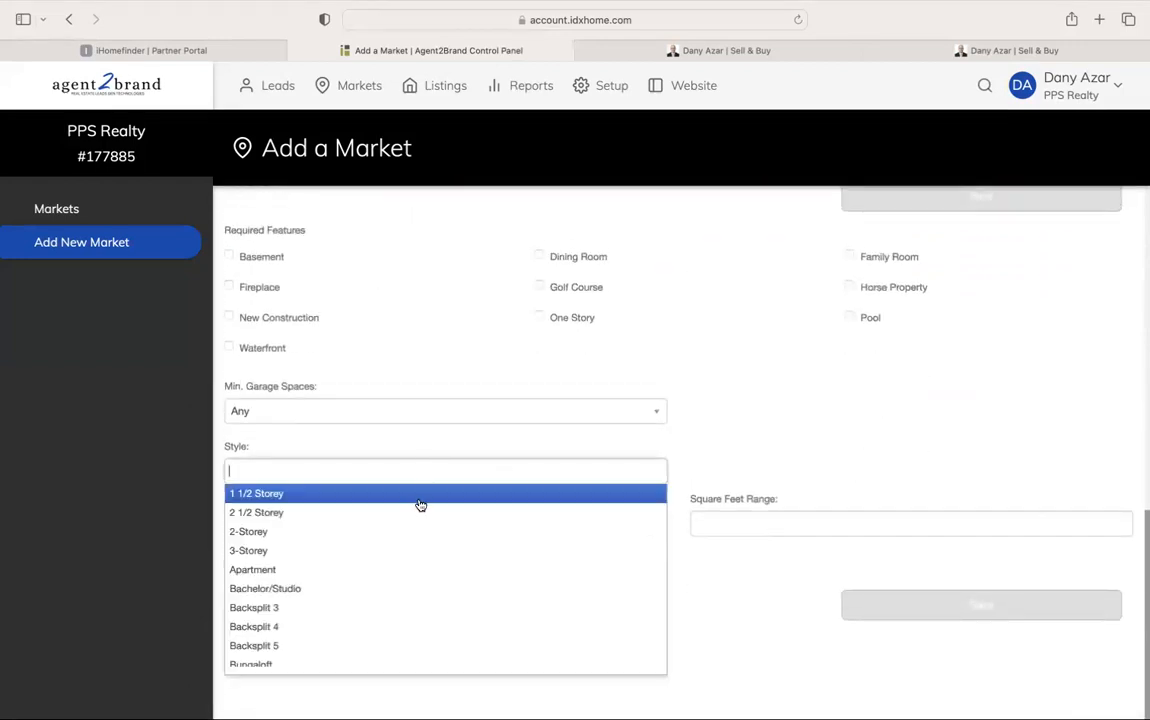
scroll(409, 578, "down", 3)
left_click(767, 606)
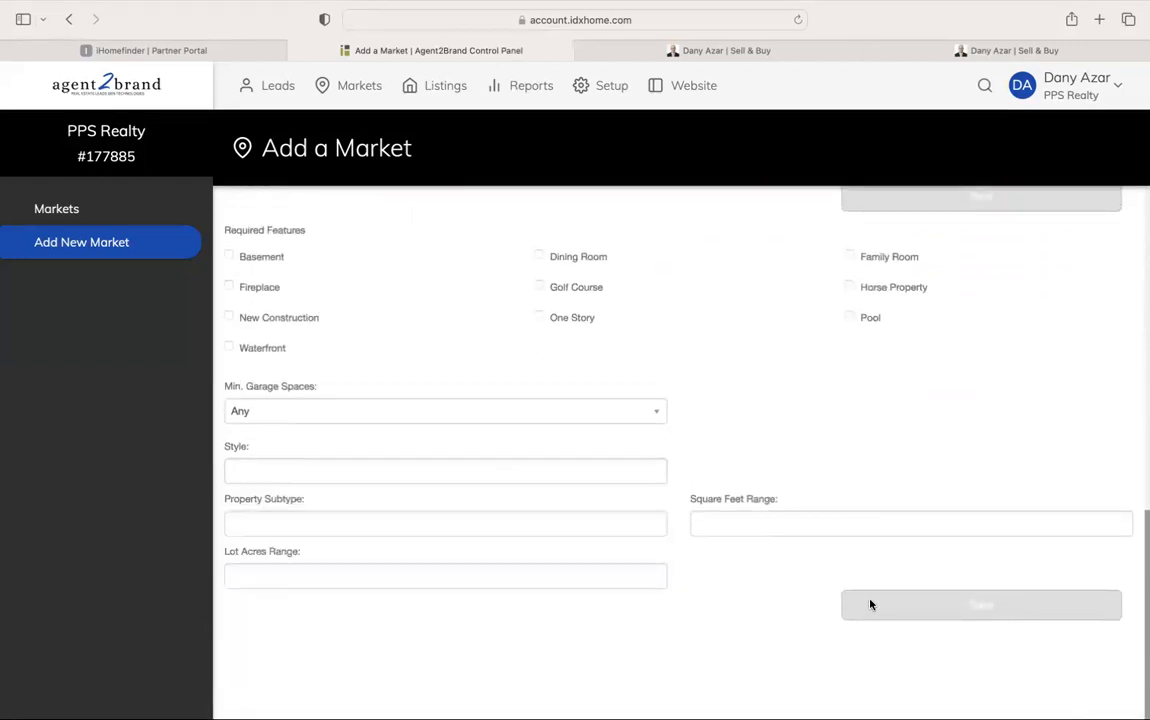
scroll(660, 331, "up", 1)
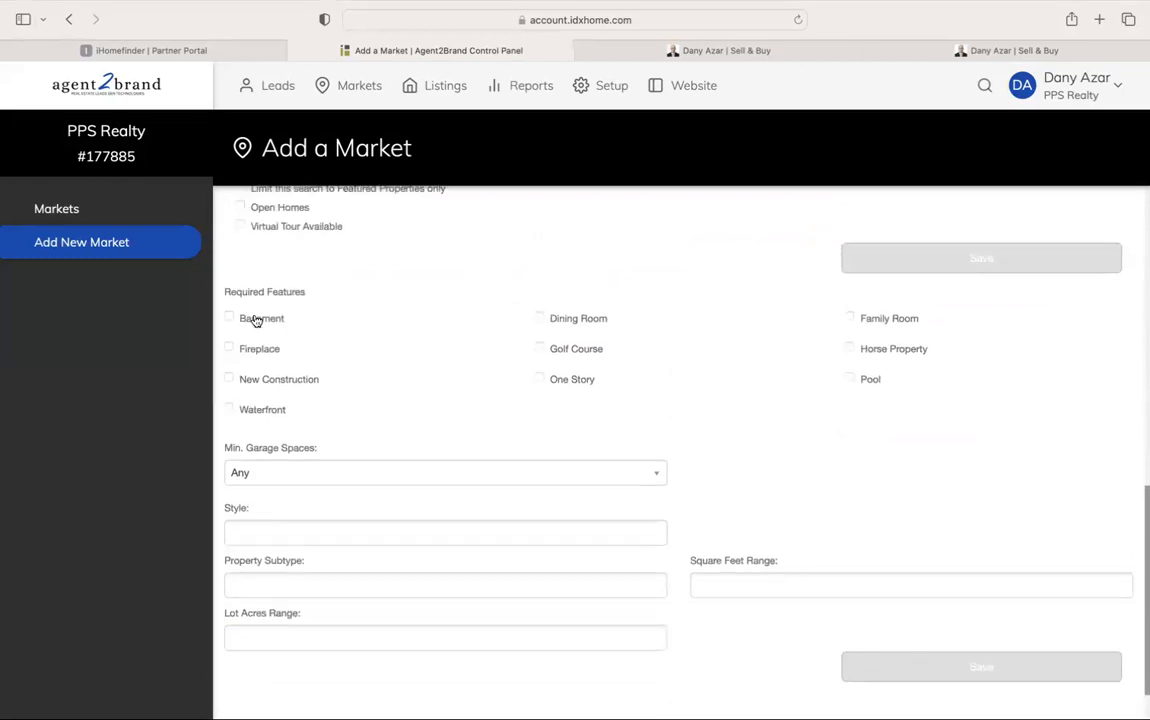
scroll(642, 432, "up", 2)
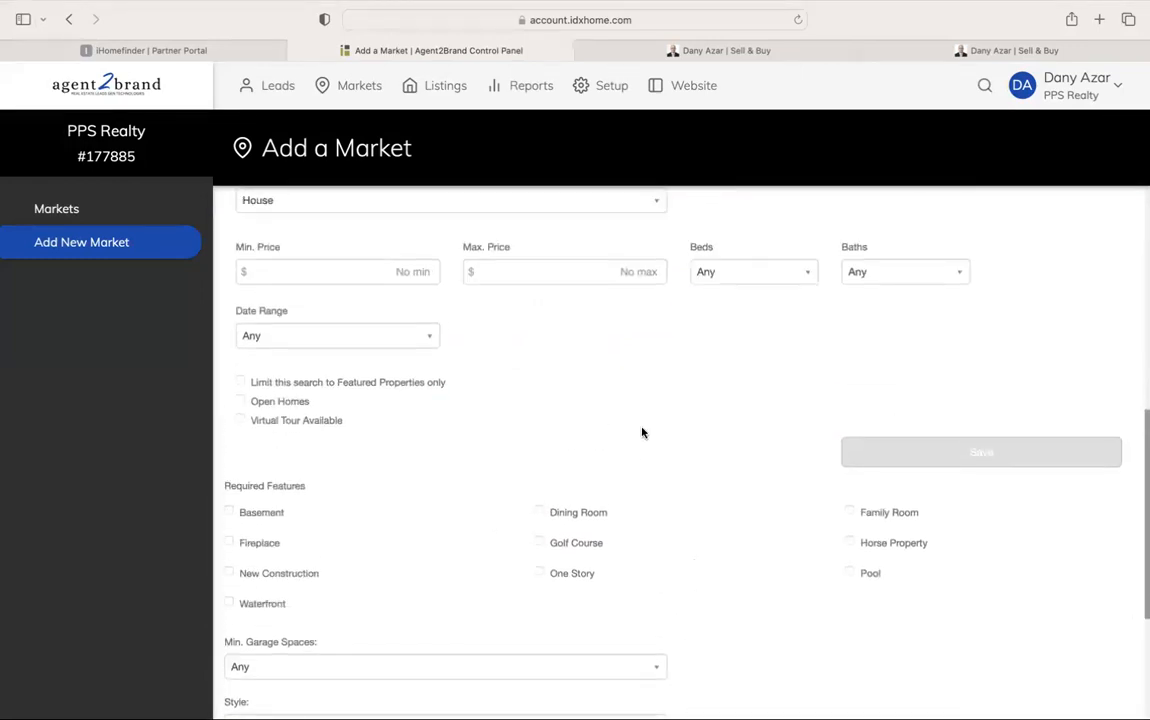
scroll(642, 432, "down", 3)
left_click(601, 523)
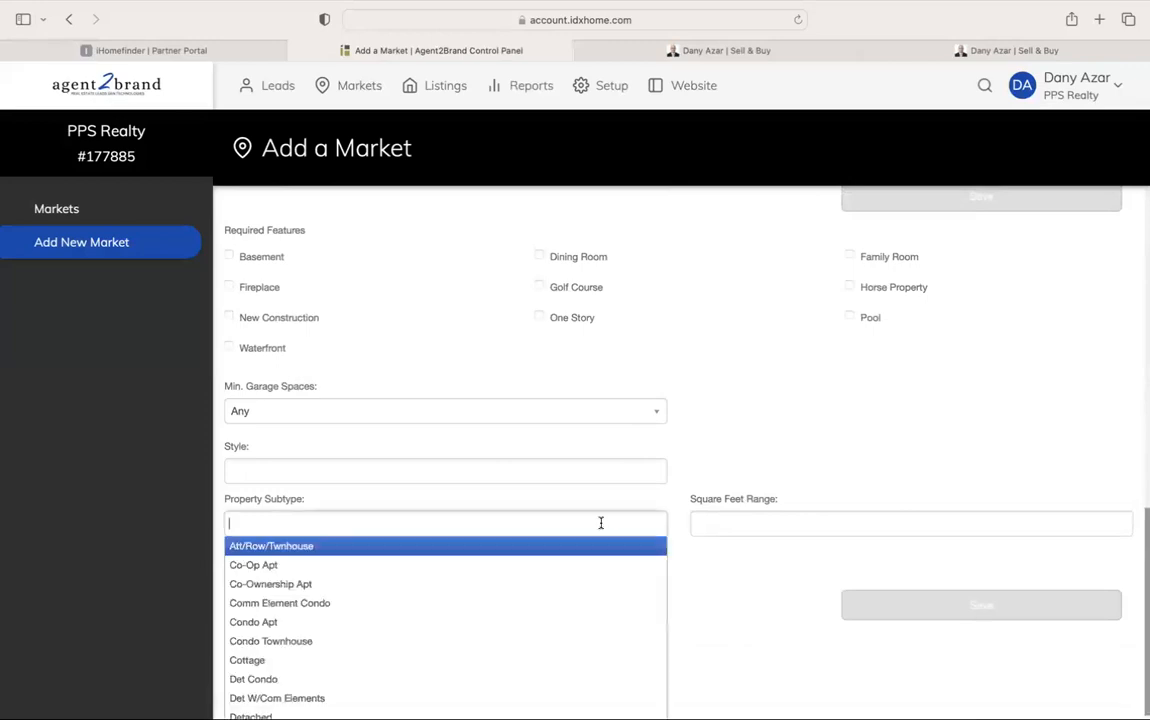
scroll(706, 455, "up", 10)
left_click(490, 314)
Cycle the market type through manual entry, Basic MLS, Advanced MLS, Polygon and Advanced Polygon Search
left_click(511, 366)
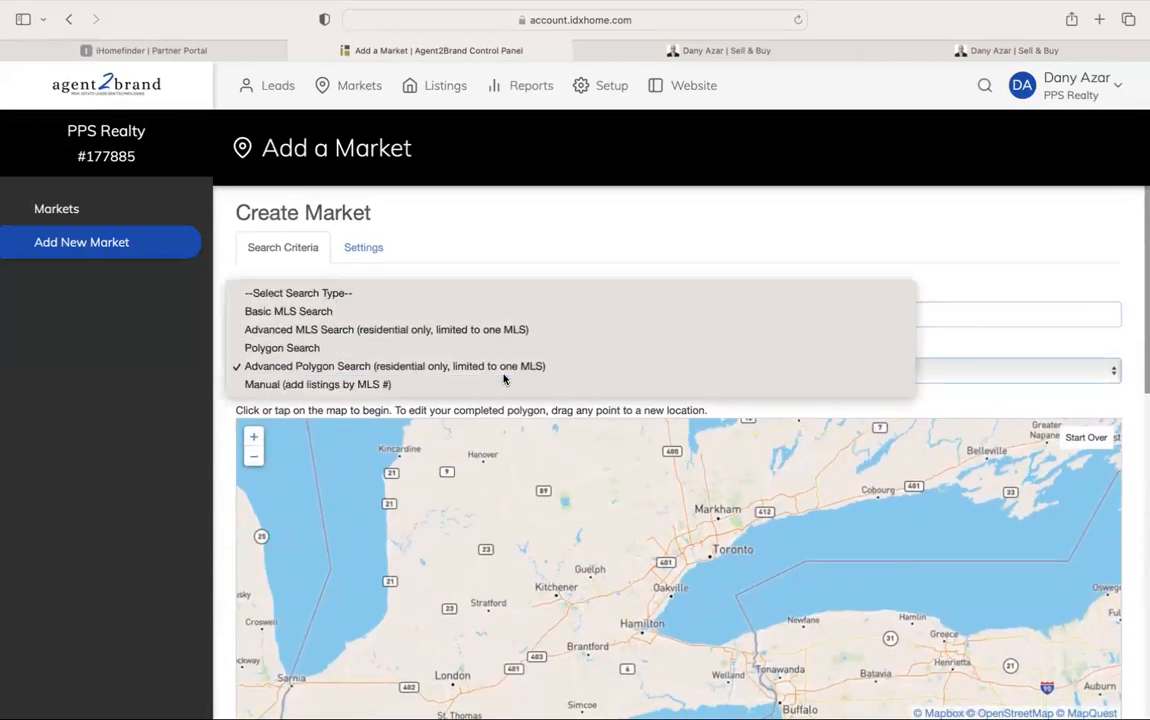
left_click(504, 378)
left_click(504, 378)
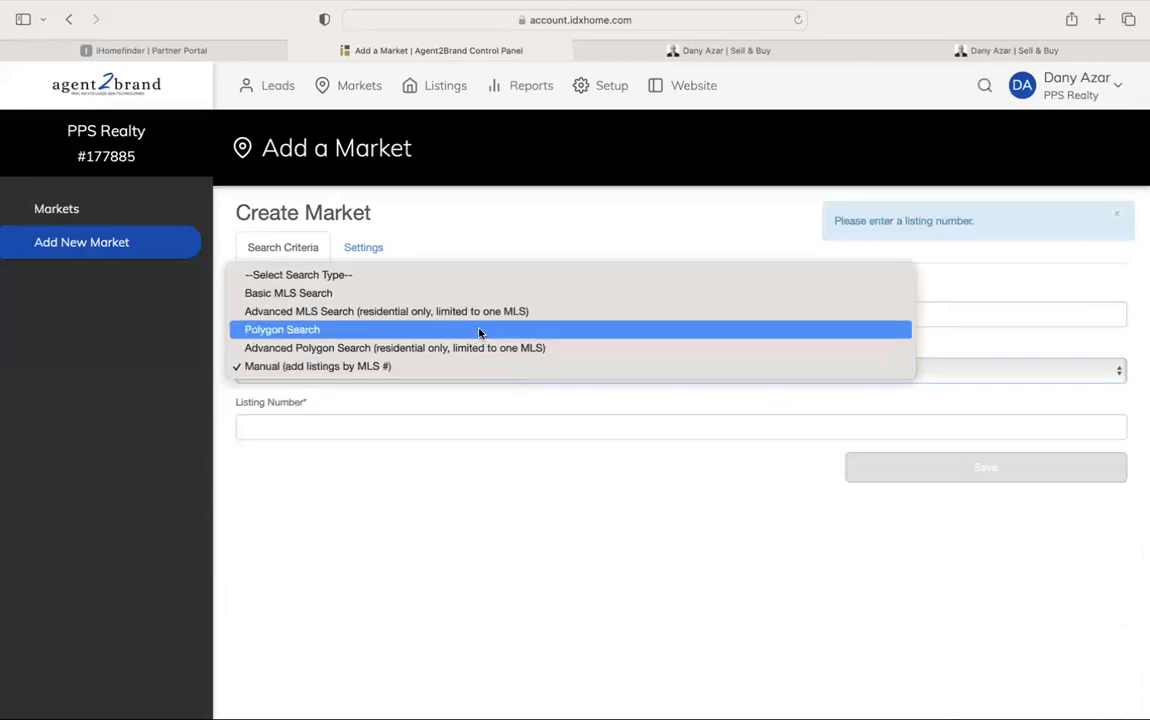
left_click(473, 296)
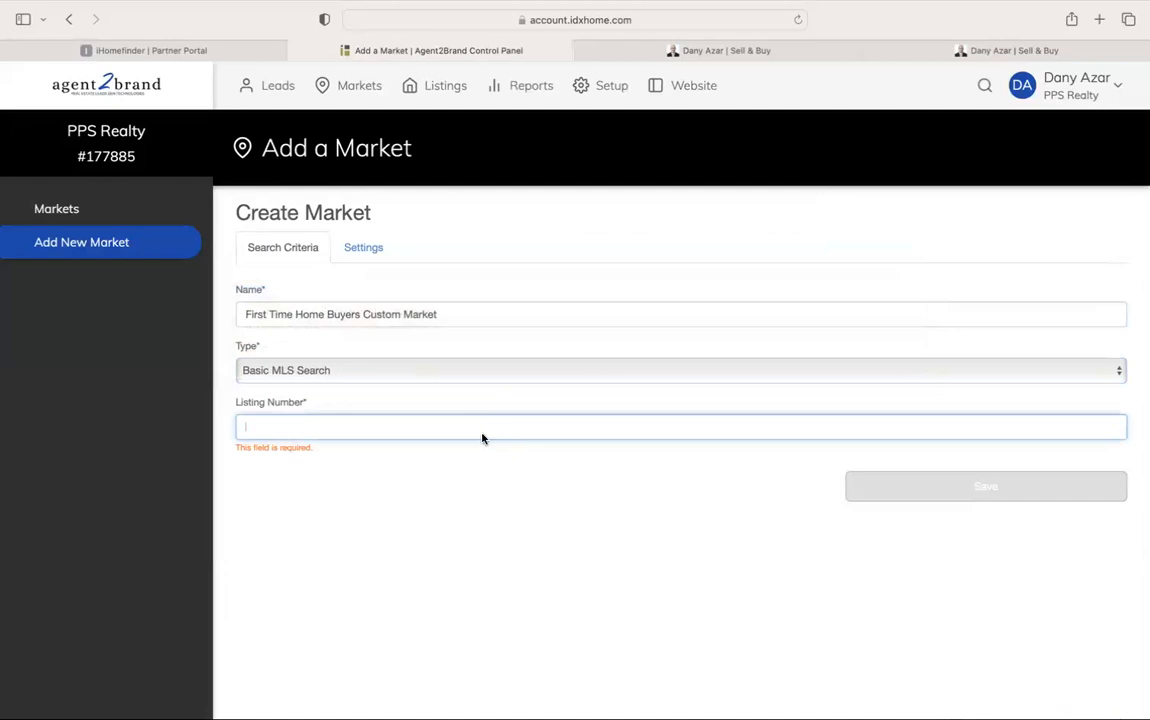
left_click(449, 372)
left_click(444, 383)
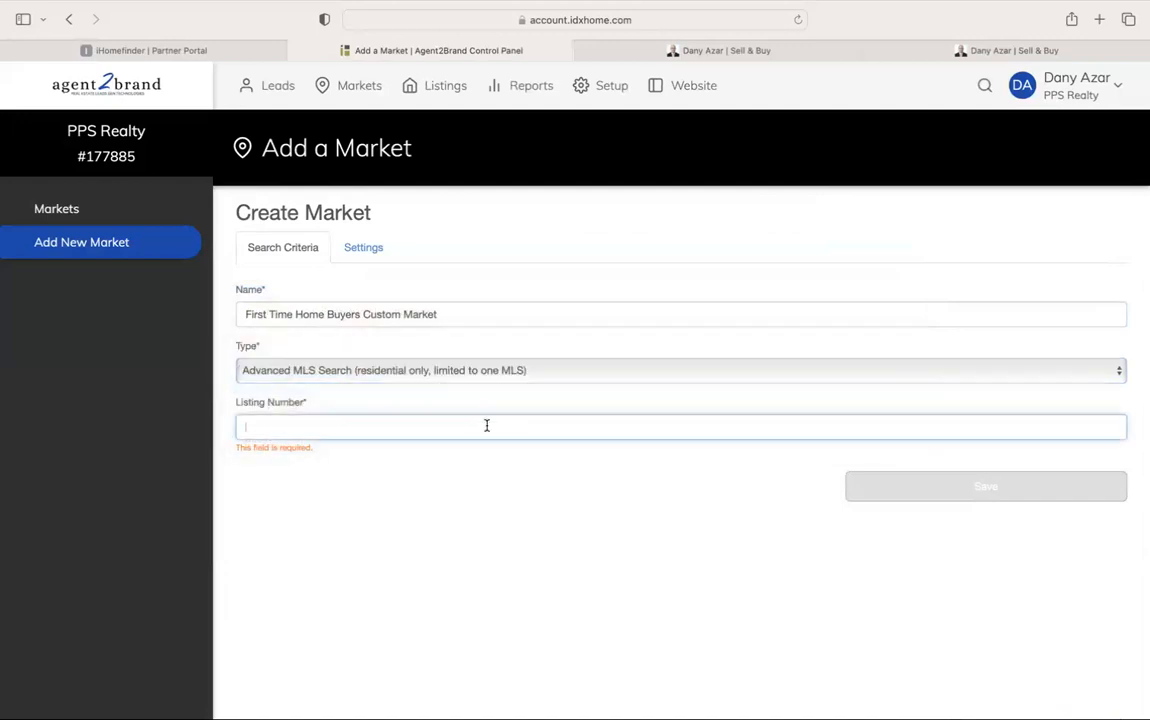
left_click(485, 376)
left_click(486, 383)
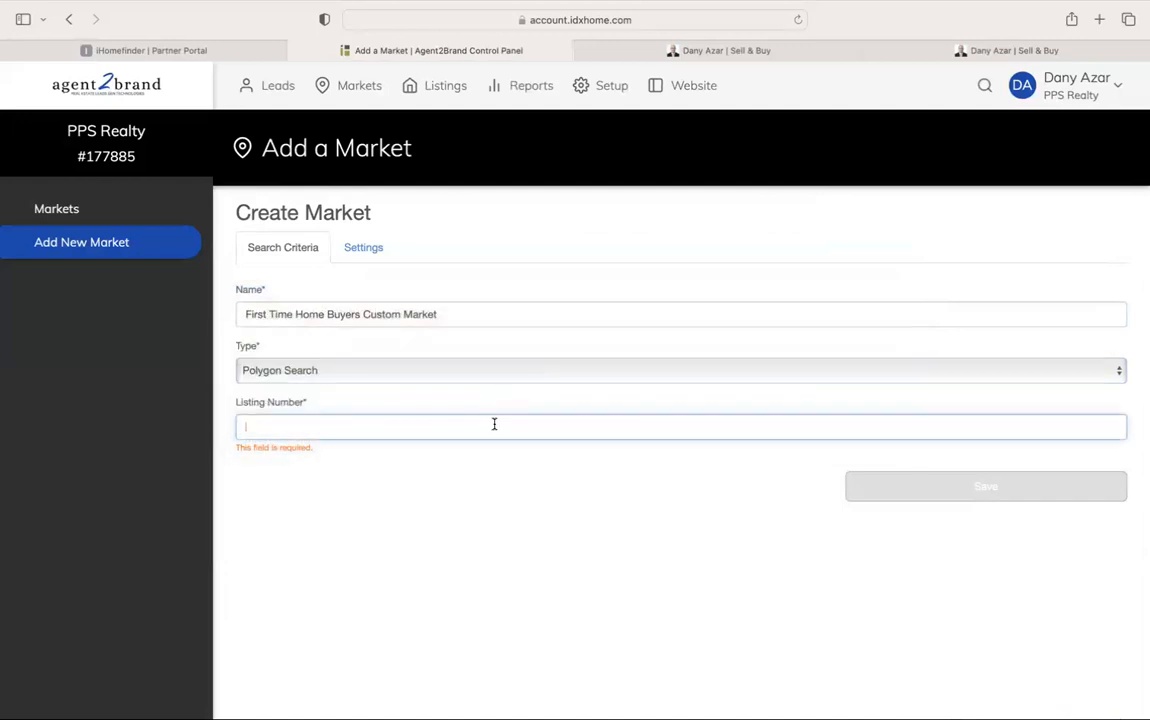
left_click(506, 377)
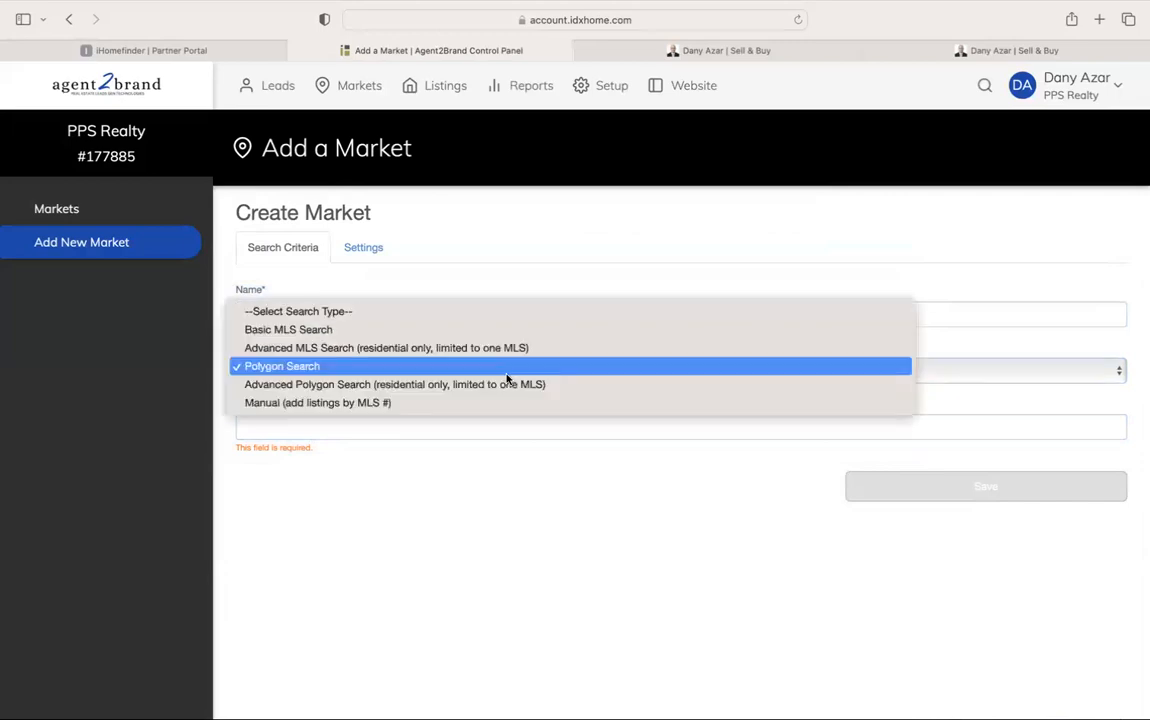
left_click(503, 389)
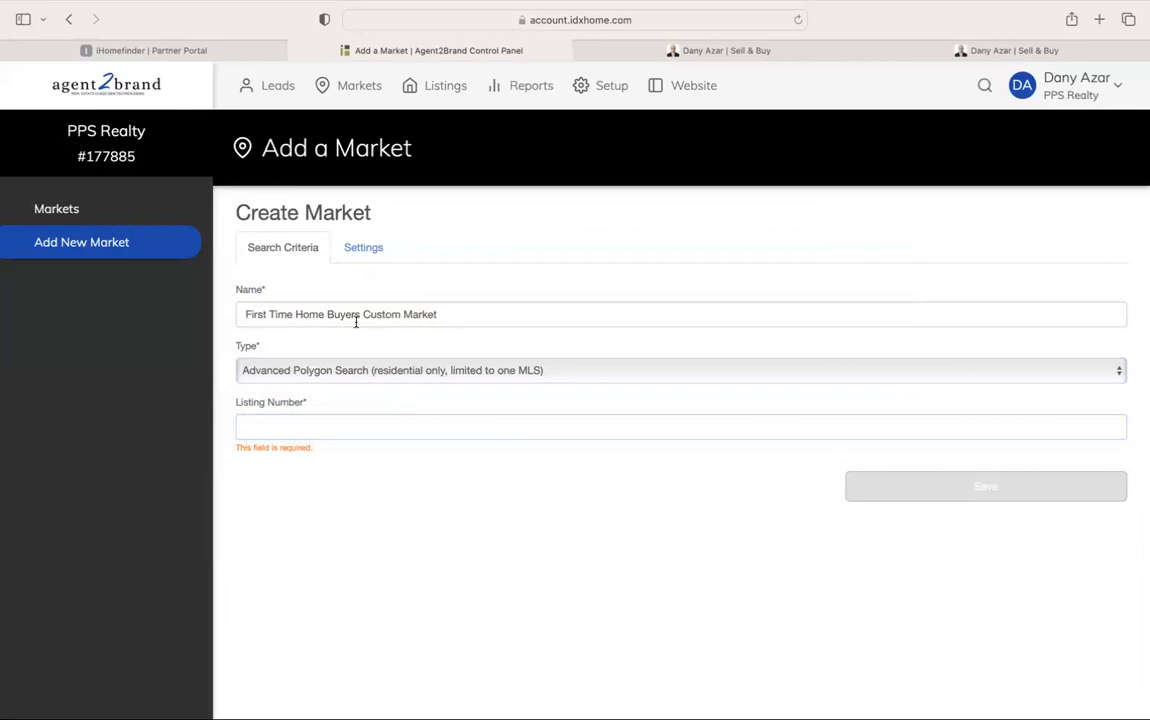
Glance at the market's Settings sections, then return to Markets and start a fresh market
left_click(358, 245)
left_click(268, 304)
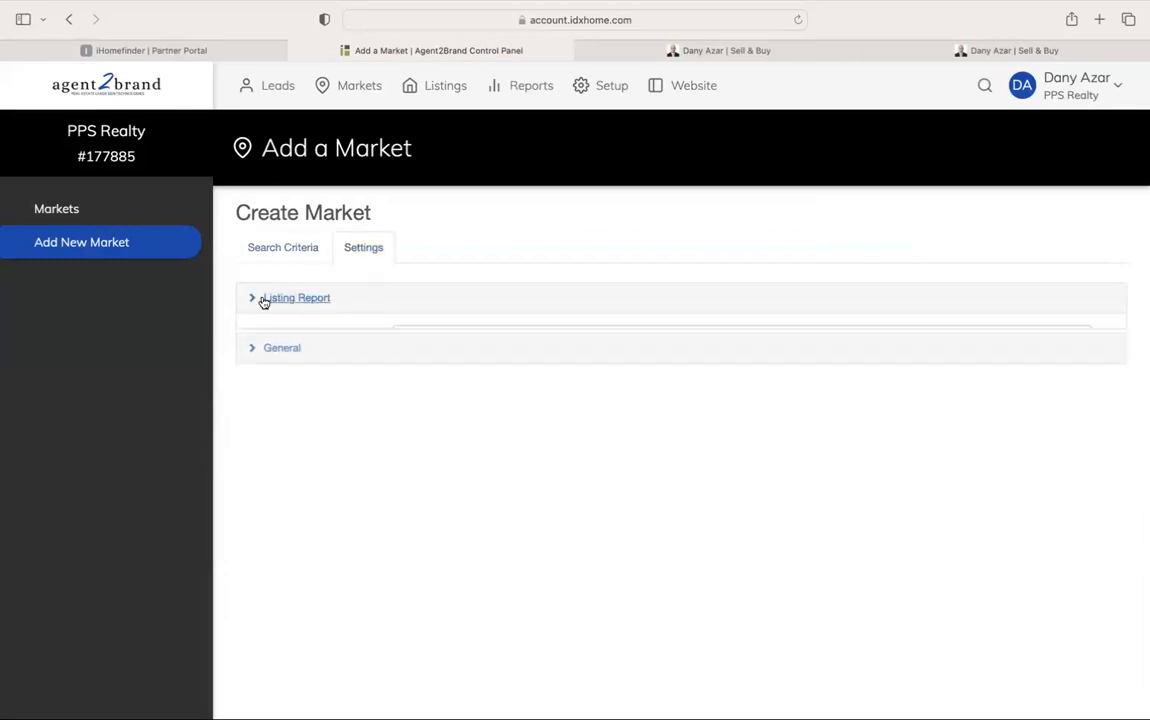
left_click(277, 333)
left_click(277, 333)
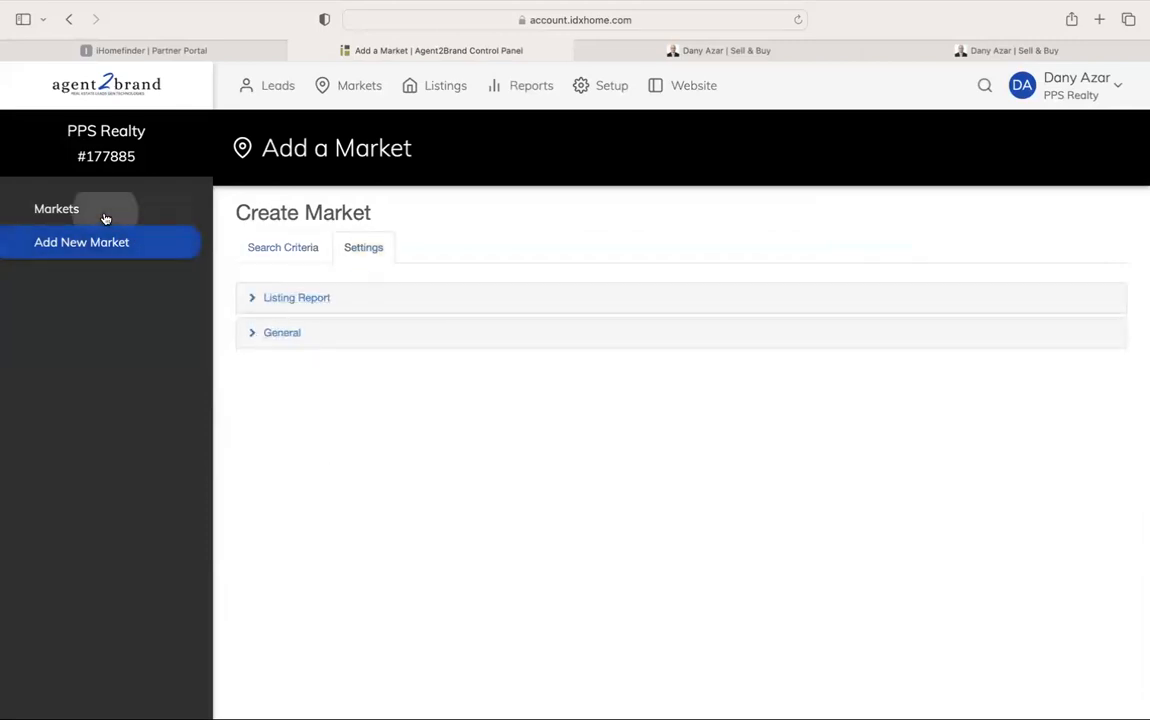
left_click(105, 212)
left_click(161, 246)
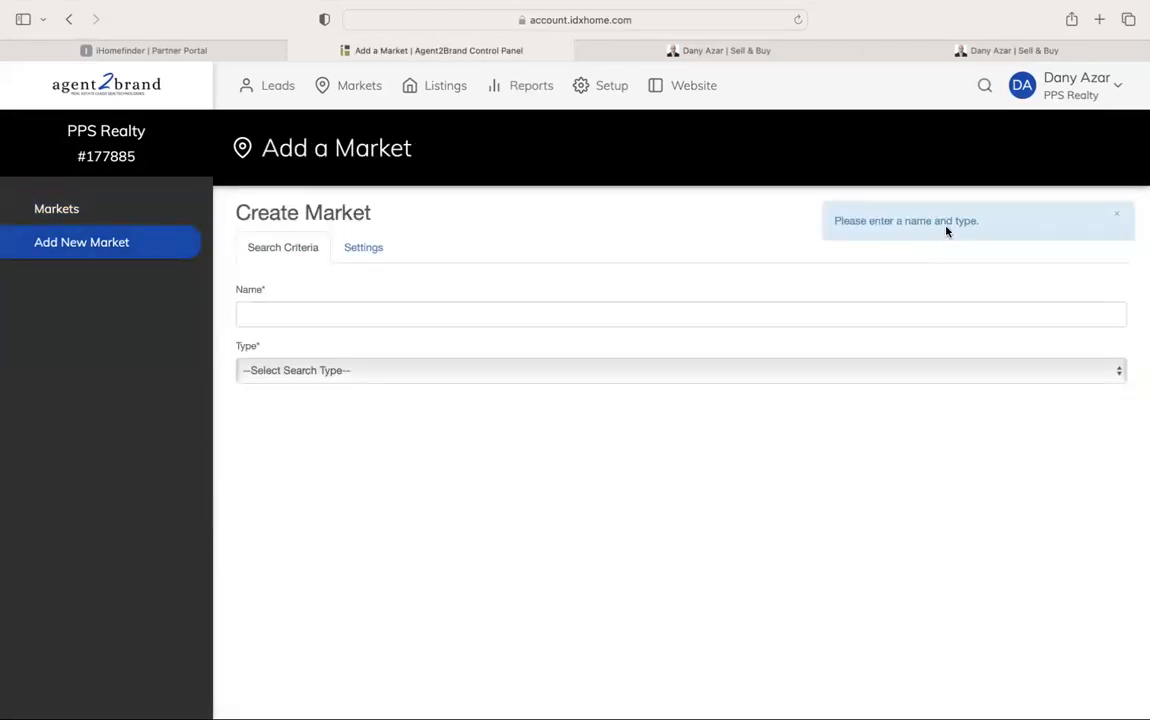
Name the market 'Toronto Homes First Time', try Advanced MLS, then settle on Basic MLS Search
left_click(421, 312)
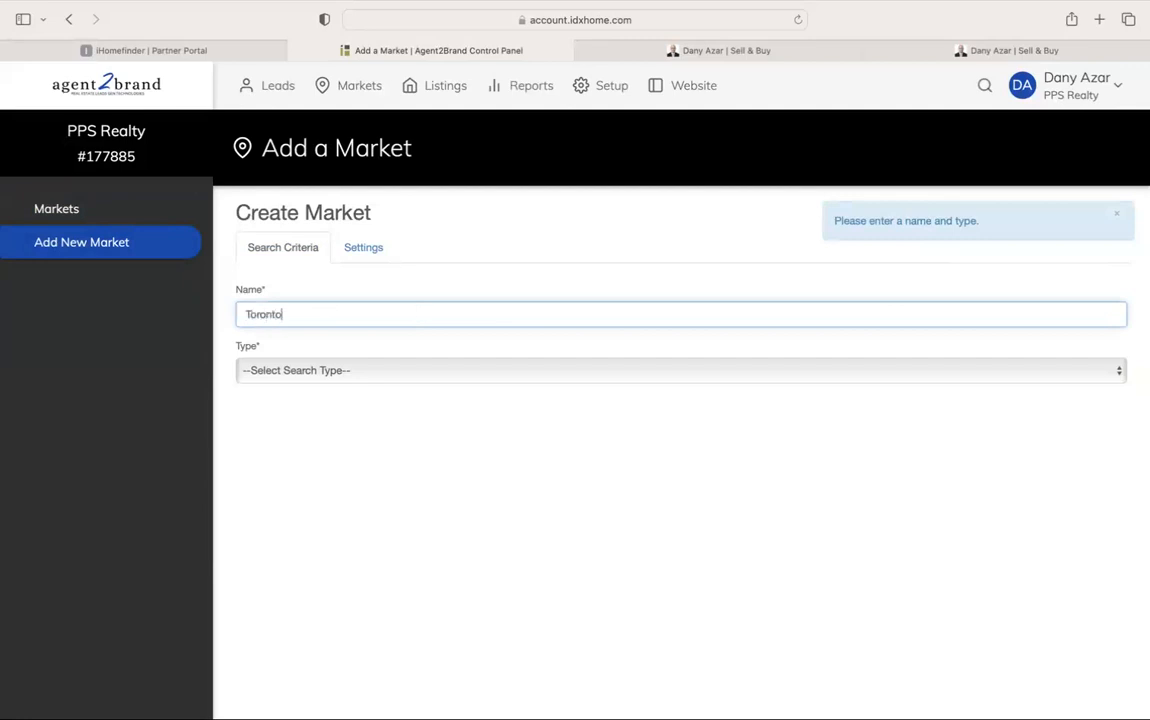
type("Toronto Homes First Time")
left_click(300, 369)
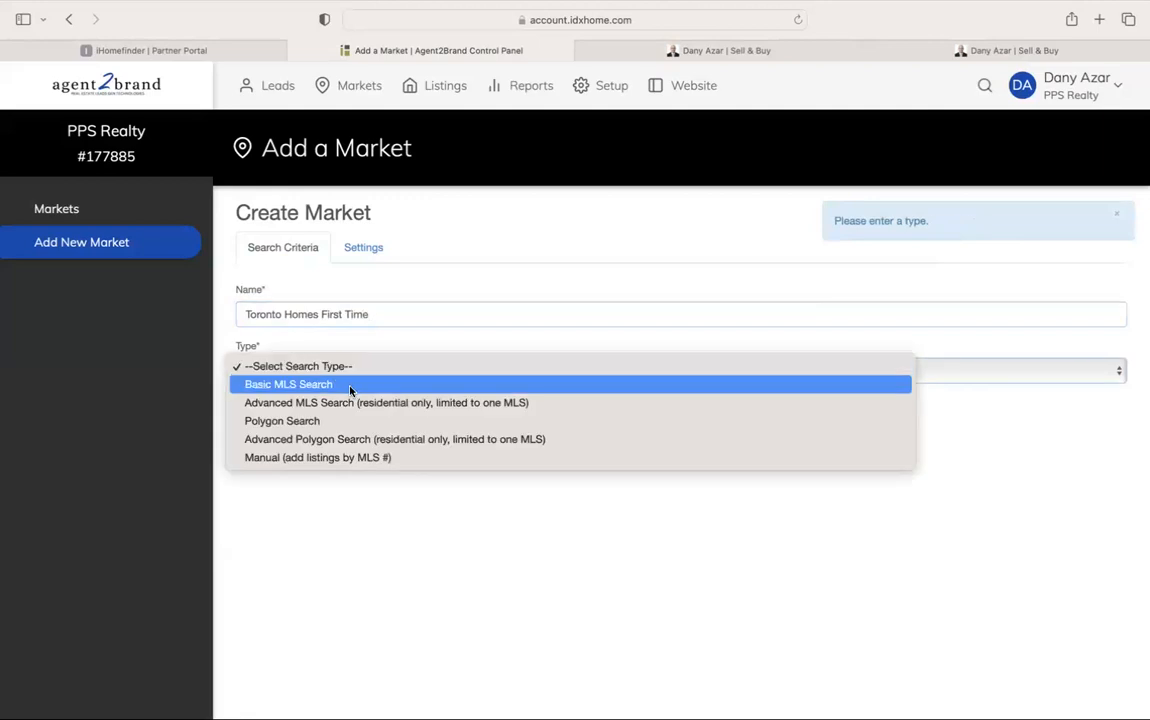
left_click(350, 402)
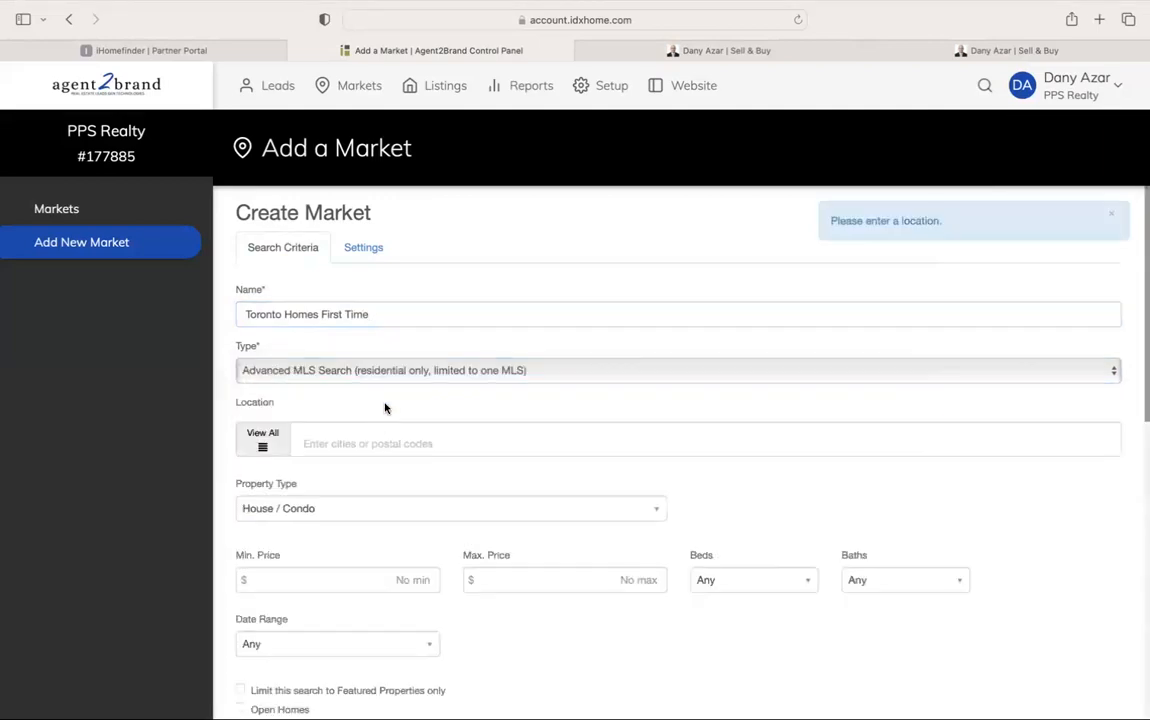
scroll(393, 392, "down", 2)
scroll(392, 394, "down", 10)
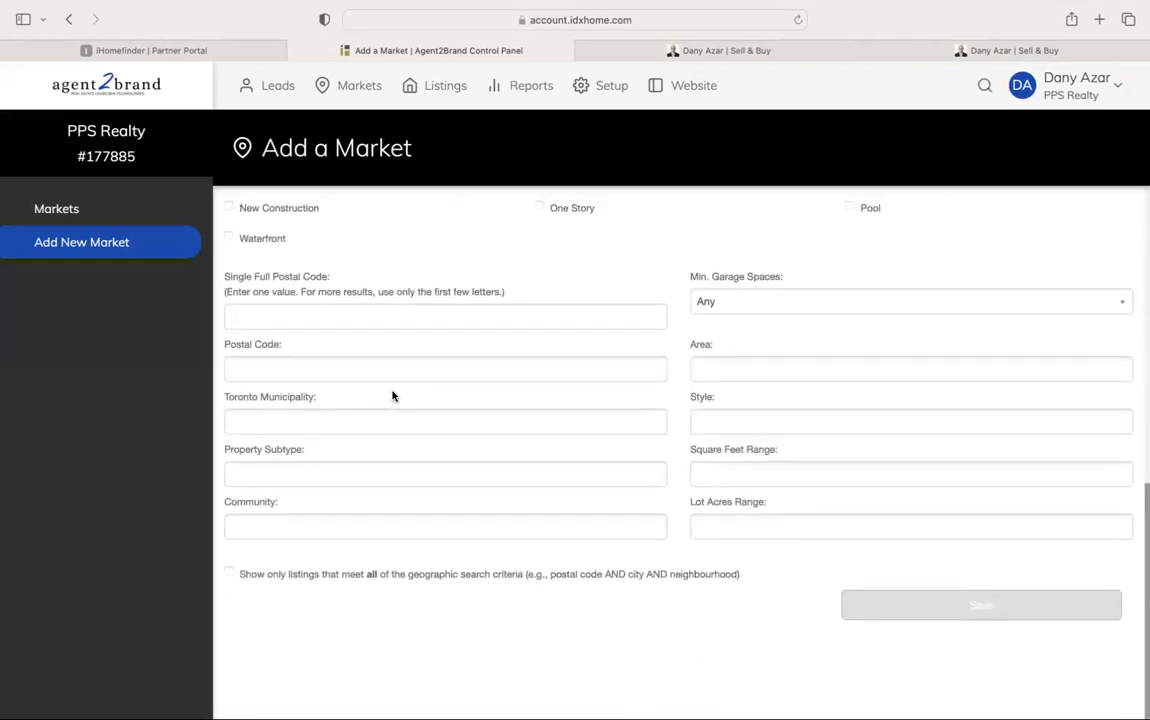
scroll(392, 396, "up", 10)
left_click(398, 364)
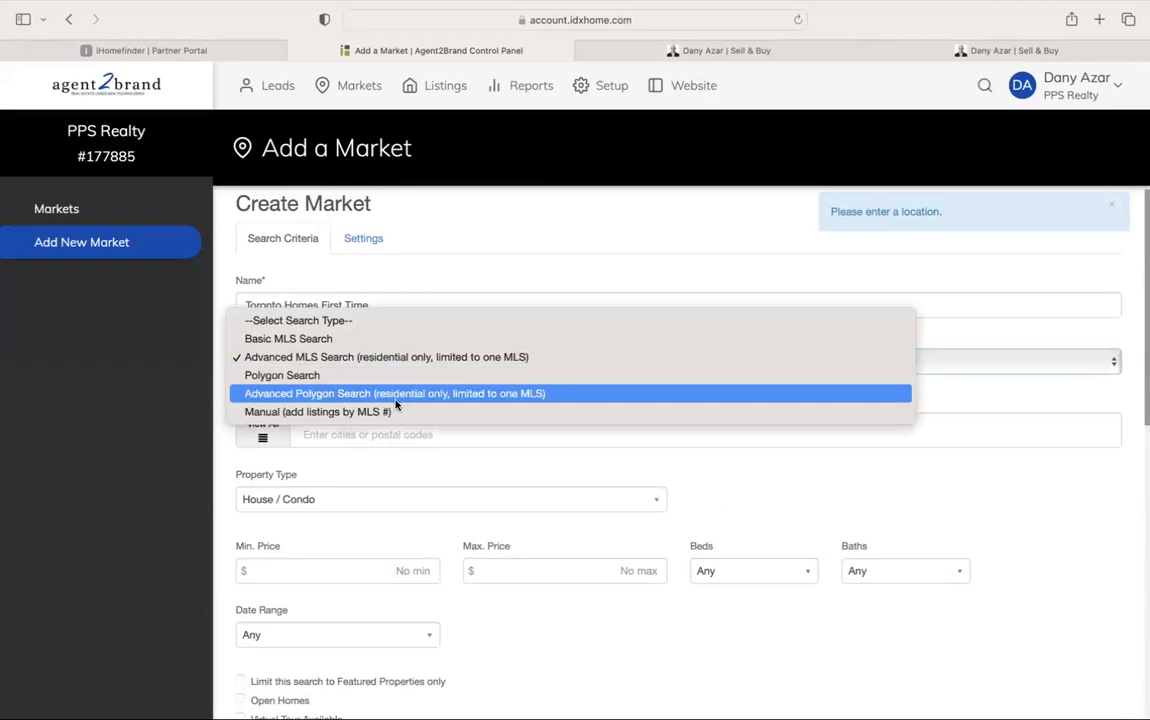
left_click(392, 339)
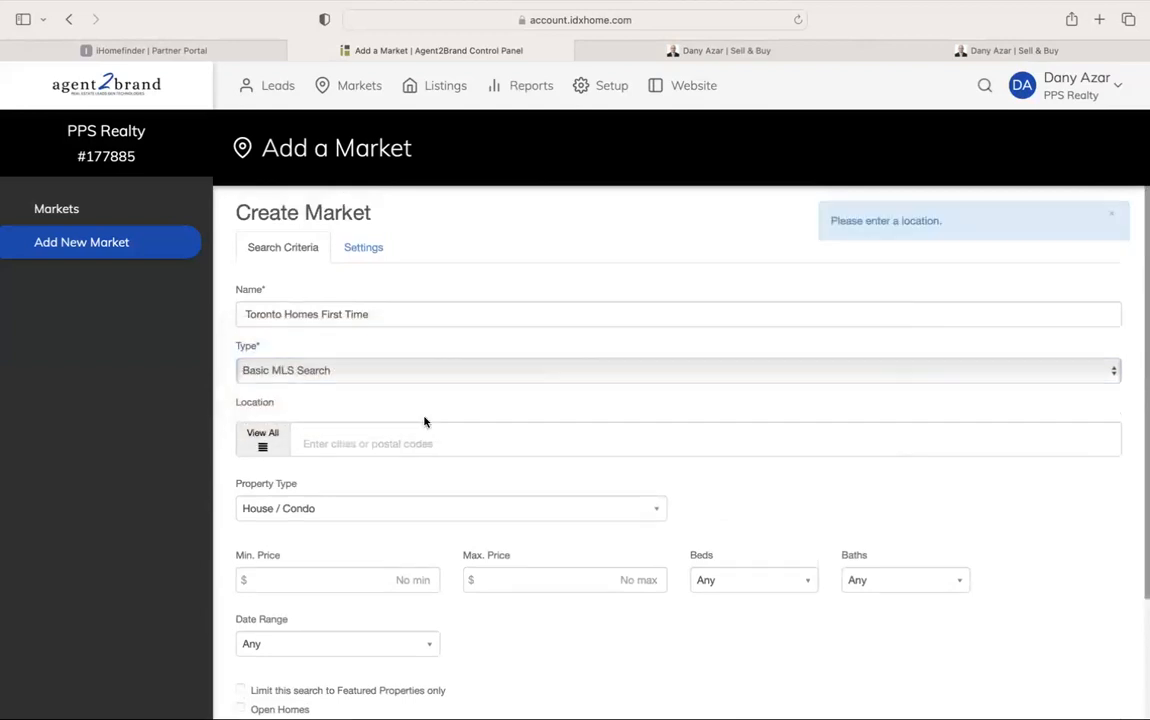
scroll(444, 393, "down", 4)
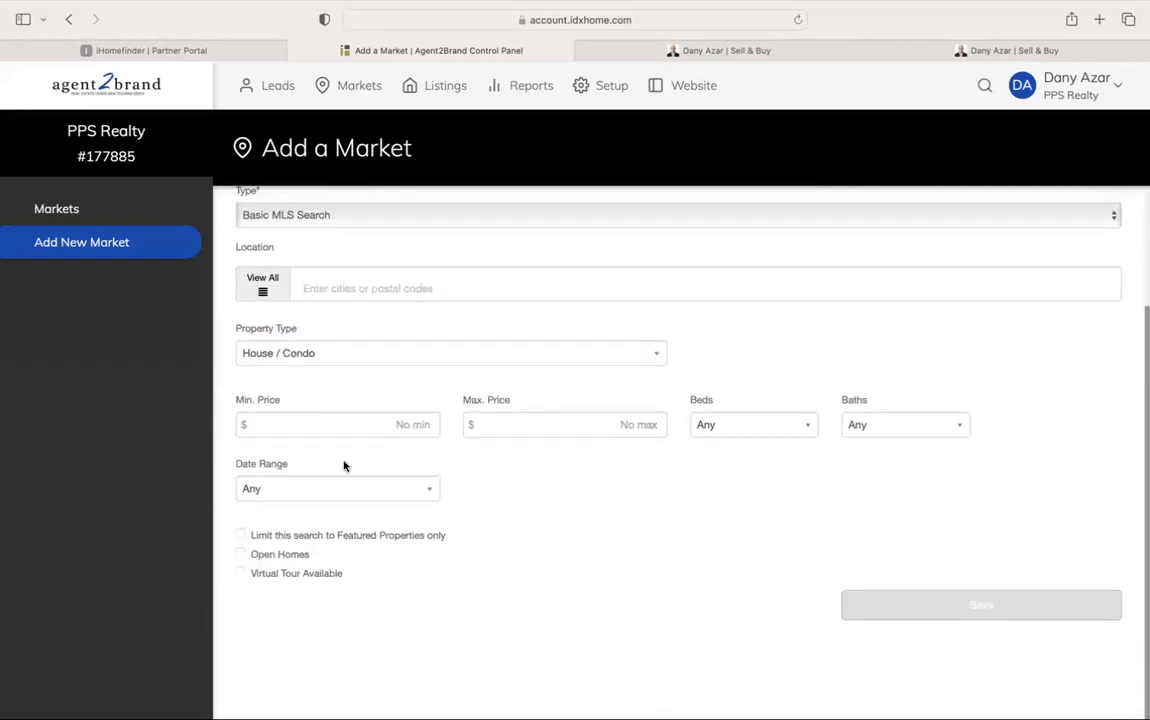
scroll(343, 465, "up", 1)
Add Toronto as the market location and keep House / Condo as the property type
left_click(366, 339)
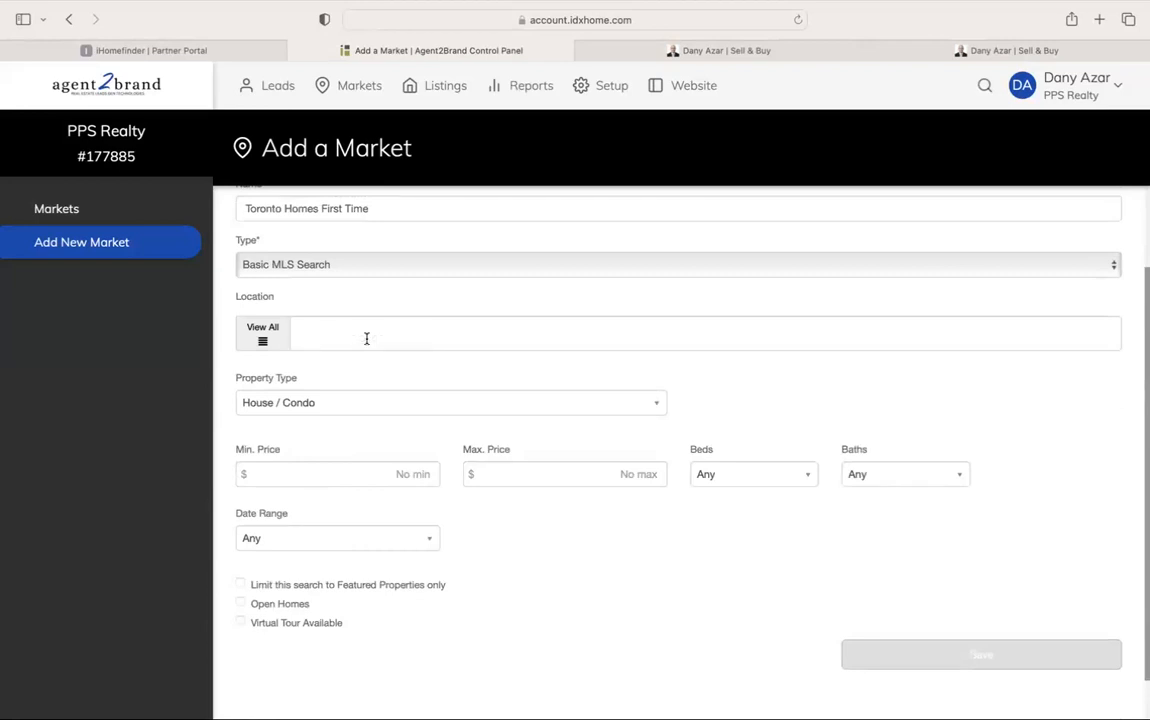
type("Toronto")
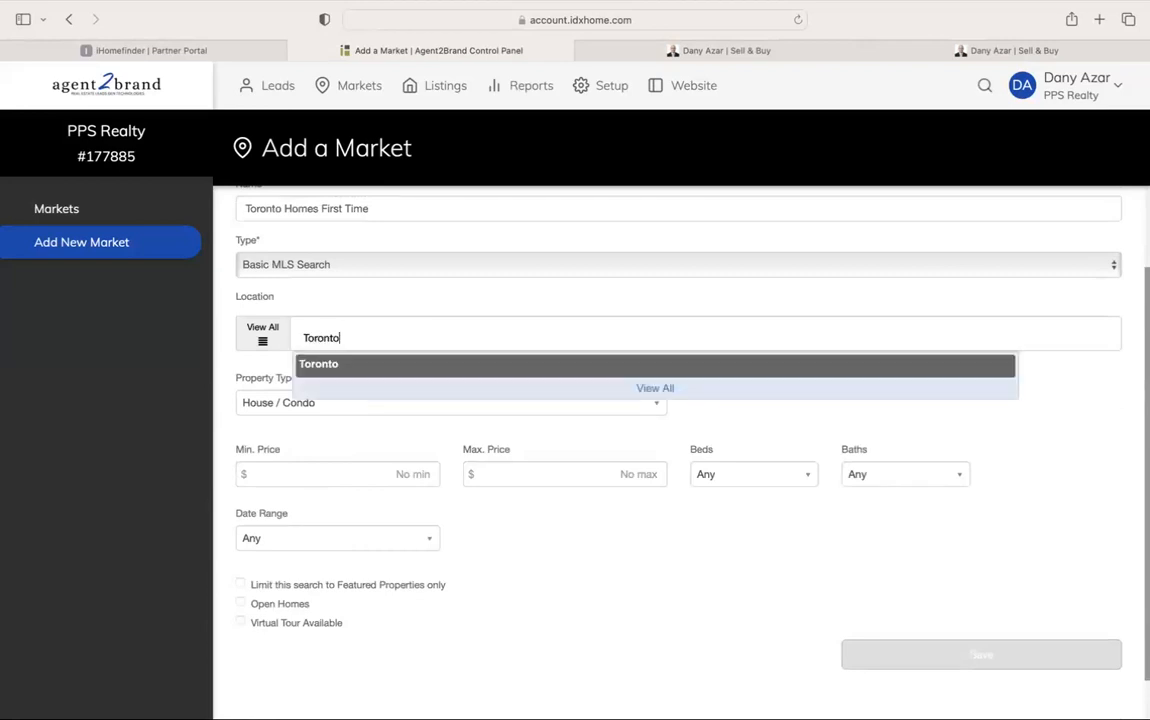
left_click(340, 365)
left_click(370, 405)
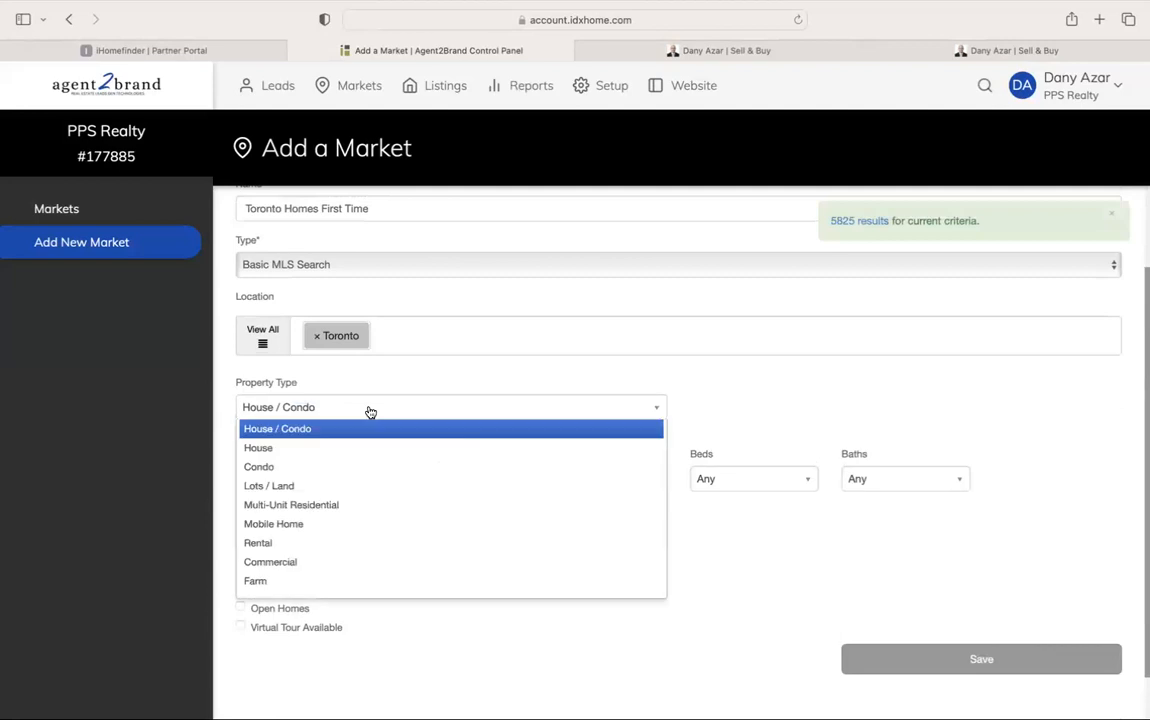
left_click(364, 431)
Set the price range to 400000 minimum and 1500000 maximum, removing the comma from the minimum
scroll(348, 448, "down", 1)
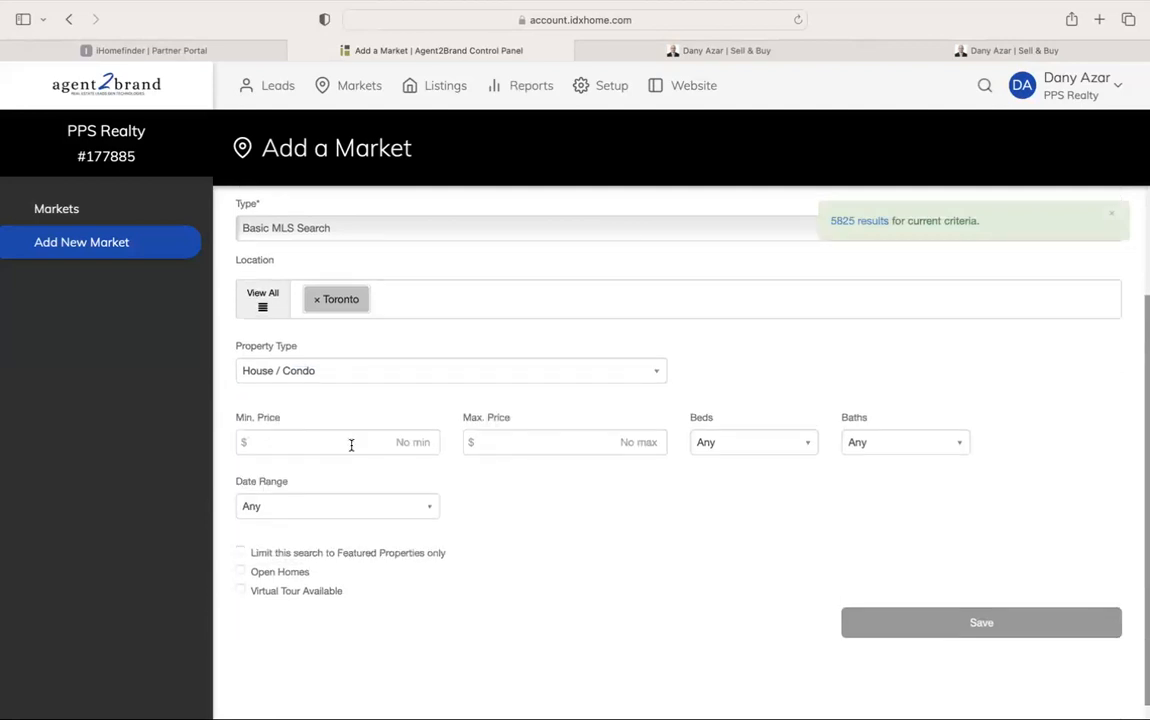
left_click(365, 442)
type("400,000")
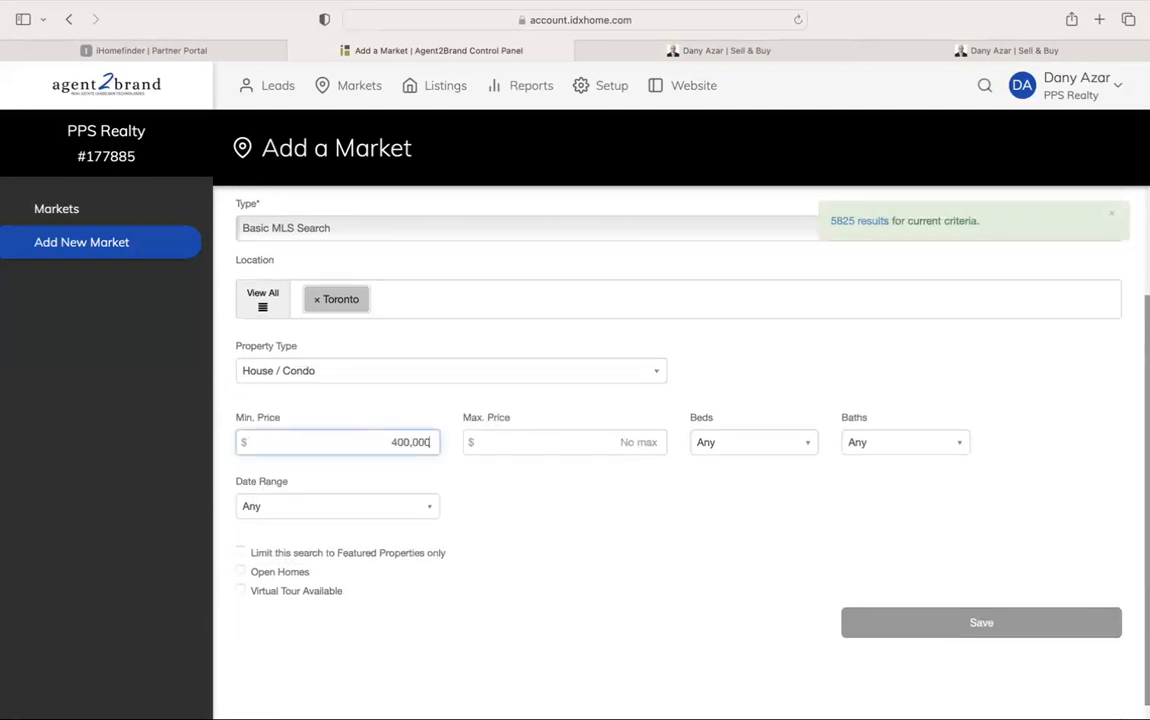
left_click(492, 502)
left_click(413, 441)
left_click(596, 443)
type("1500000")
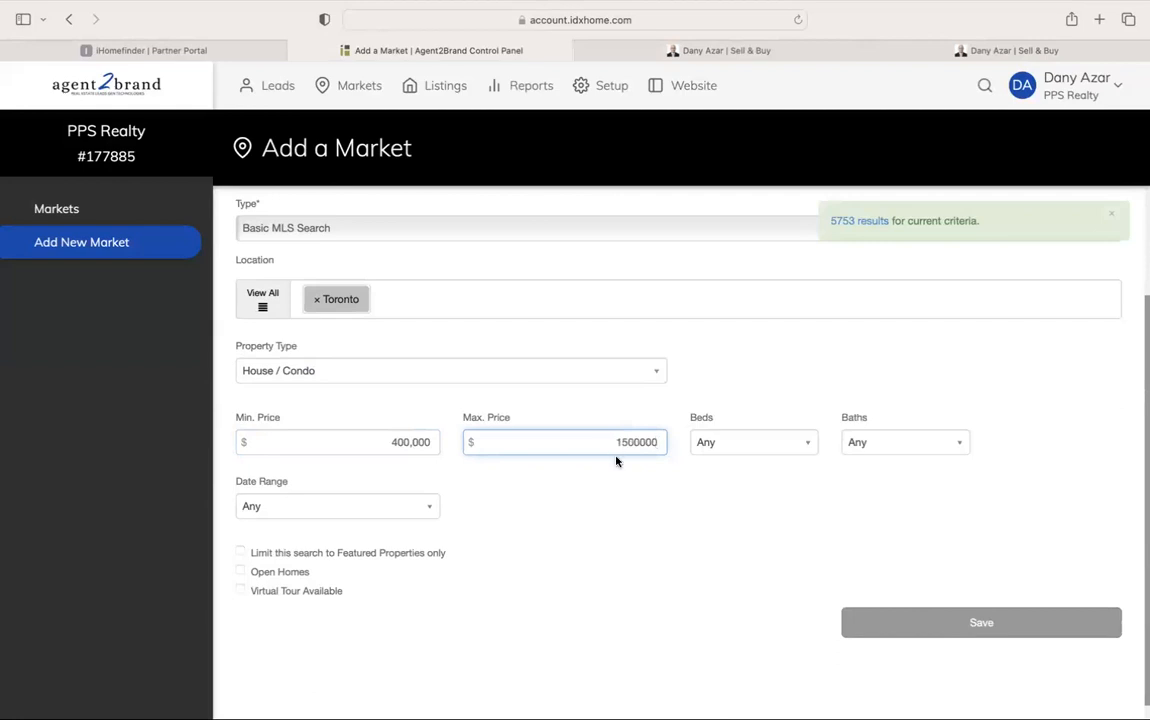
left_click(616, 461)
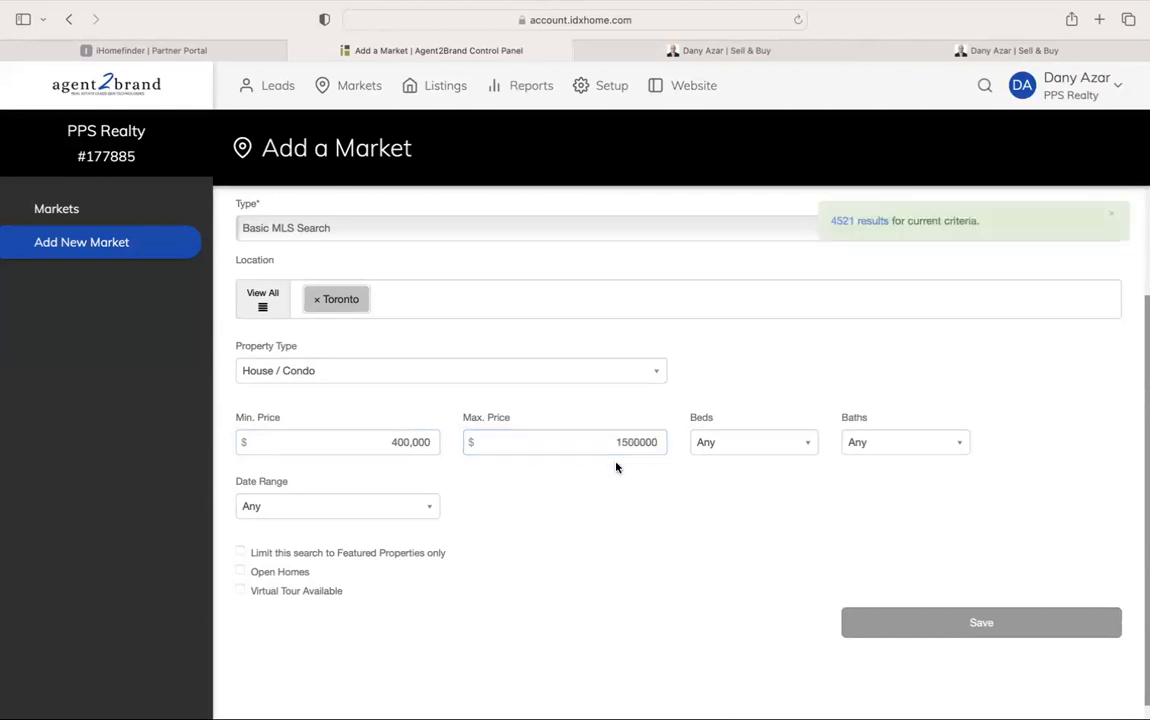
left_click(413, 441)
key("BackSpace")
left_click(536, 475)
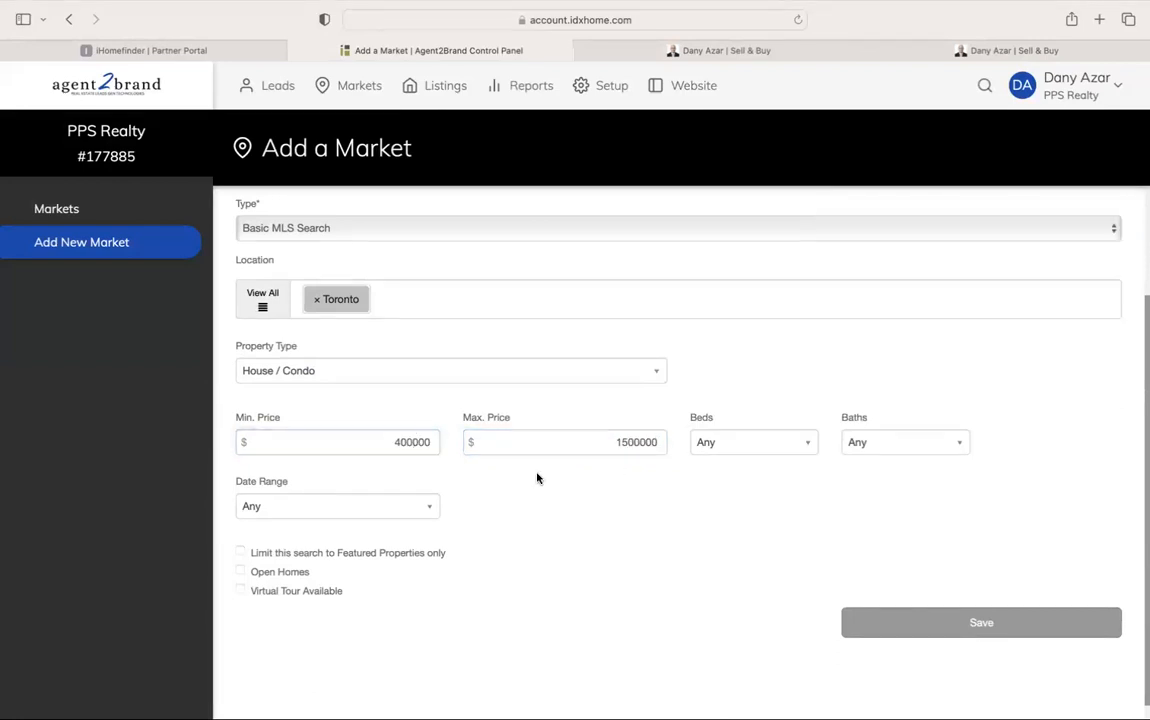
Add Oakville, Burlington and Hamilton as market locations from the autocomplete suggestions
left_click(458, 307)
type("Oak")
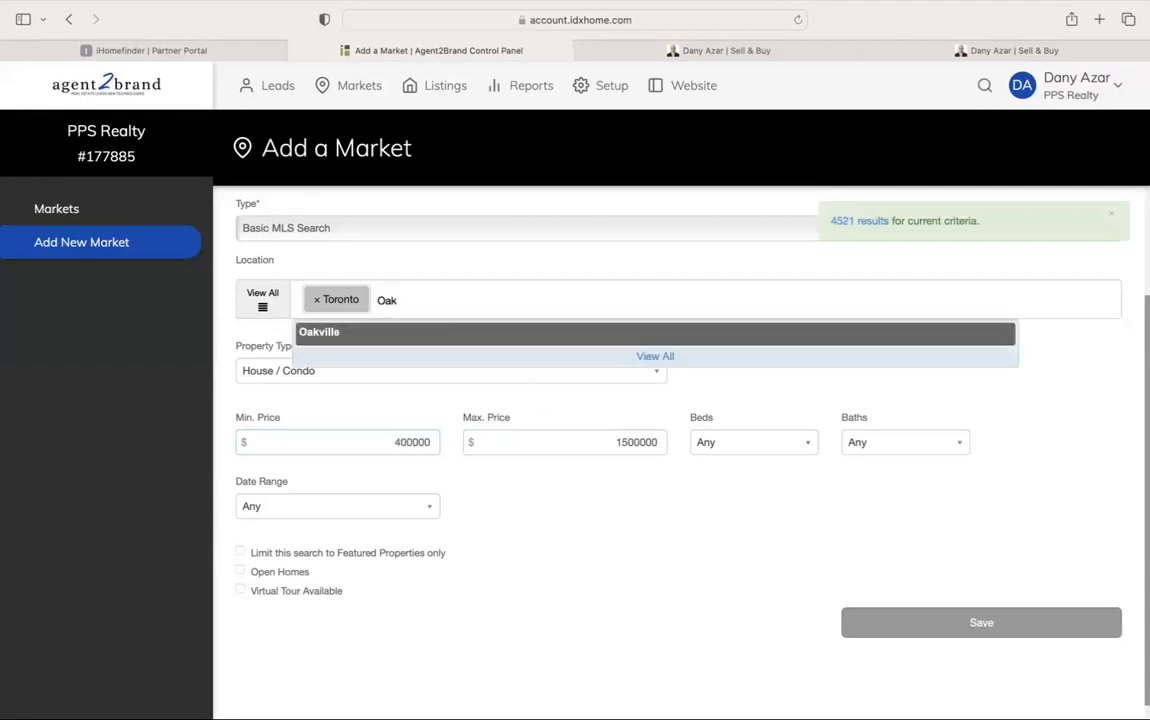
left_click(449, 331)
type("B")
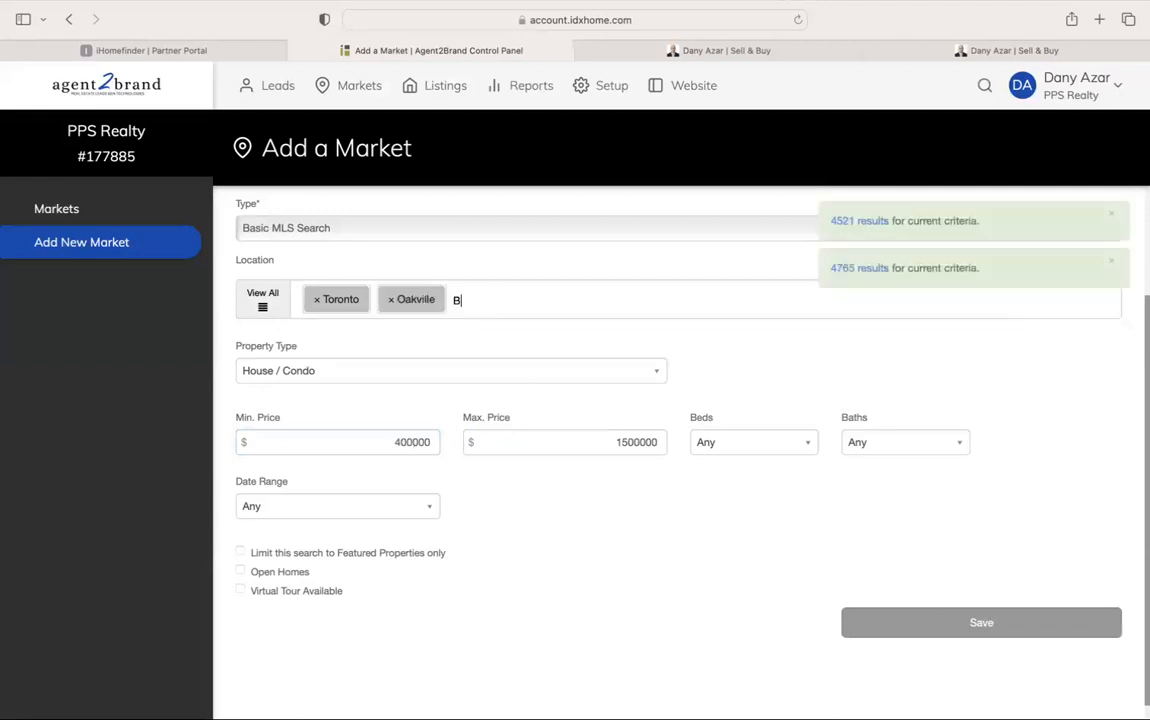
type("urling")
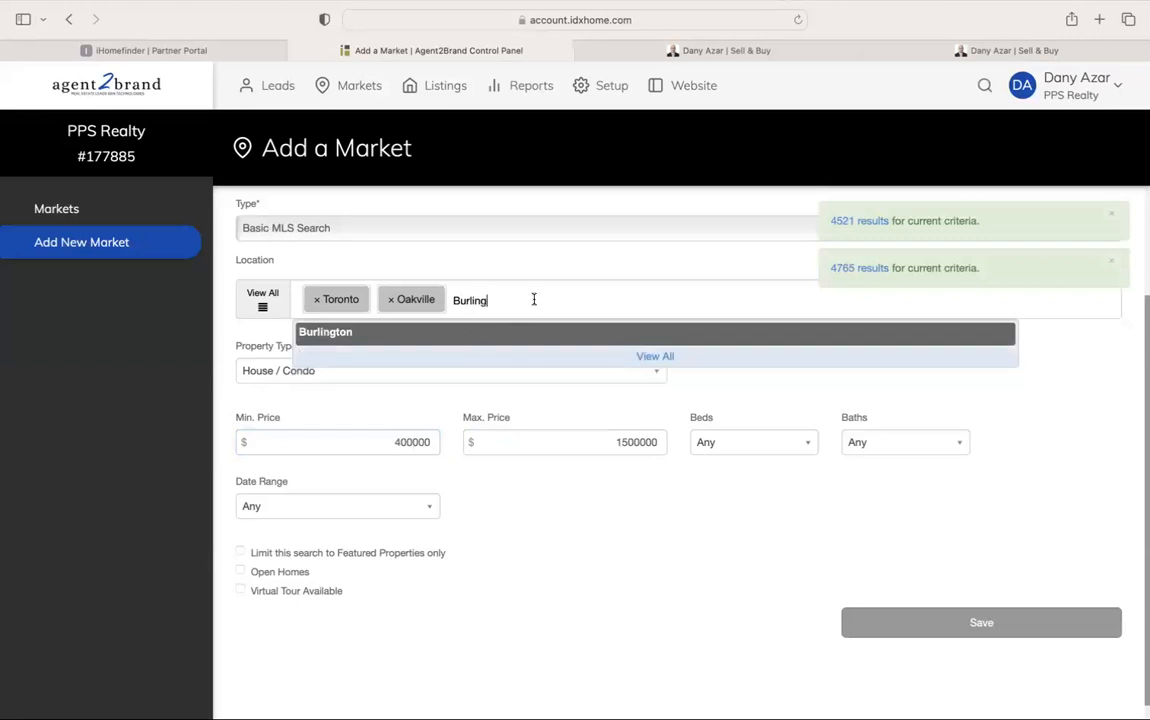
left_click(515, 335)
type("H")
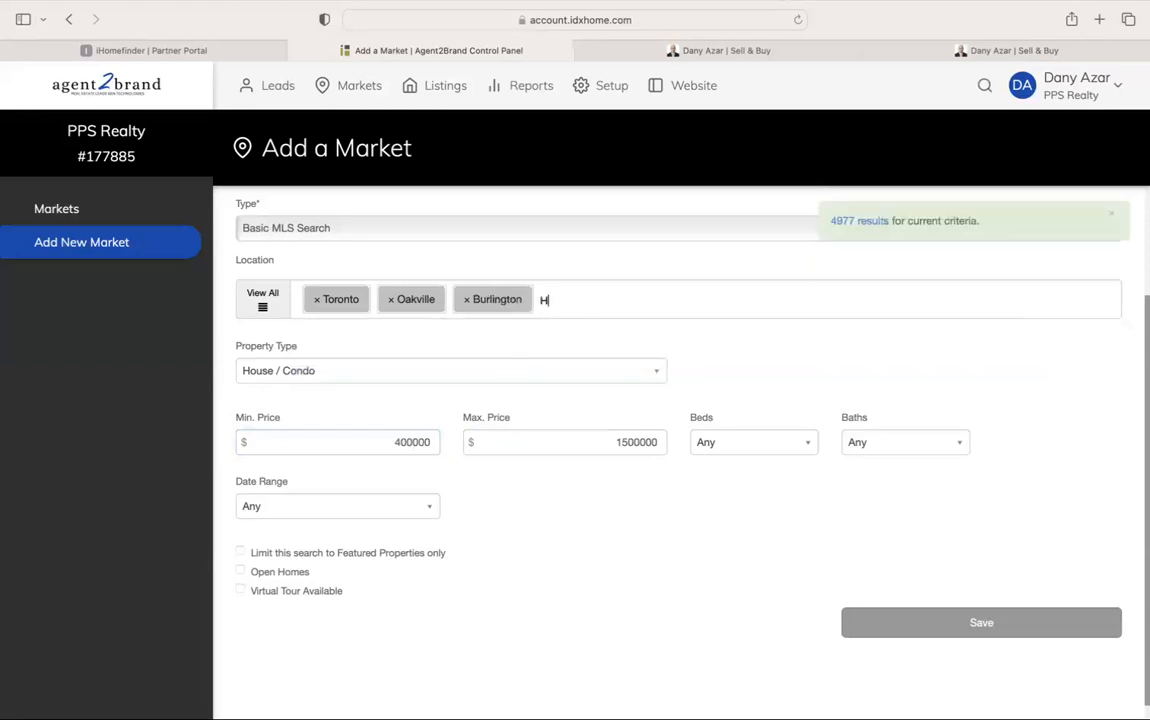
type("amilton")
left_click(467, 333)
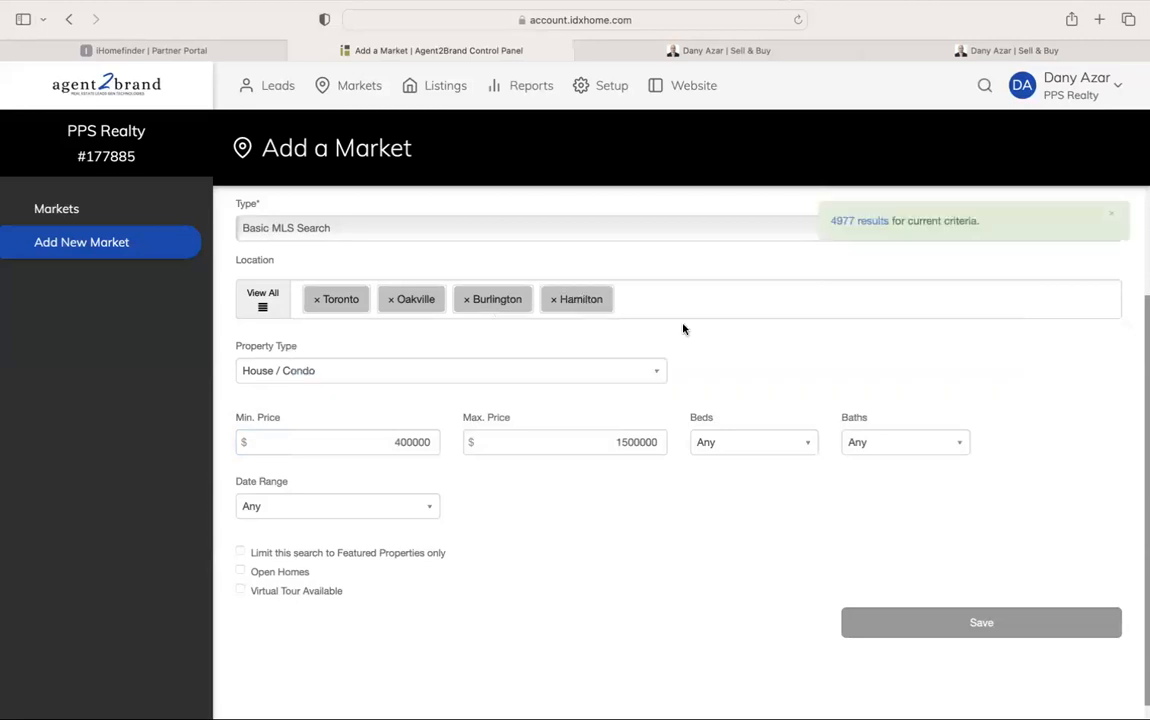
Add Mississauga, Brampton, Guelph and Vaughan as locations, correcting the Vaughan spelling
type("Missi")
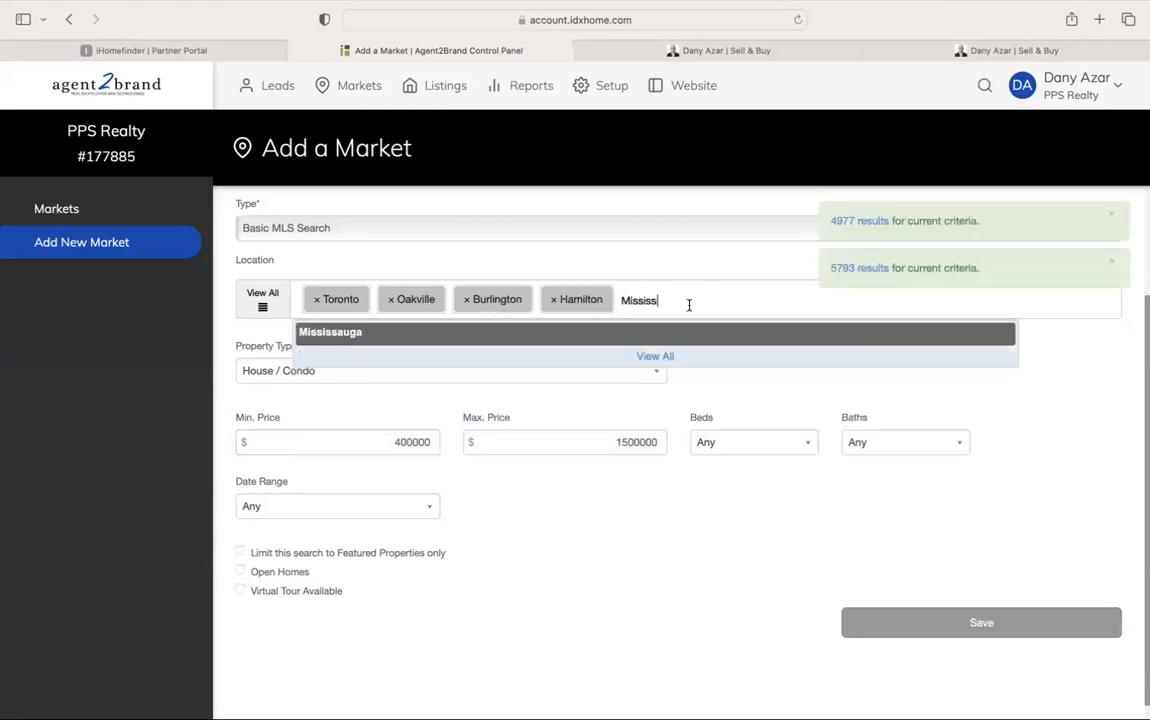
type("ss")
left_click(624, 333)
type("Brampton")
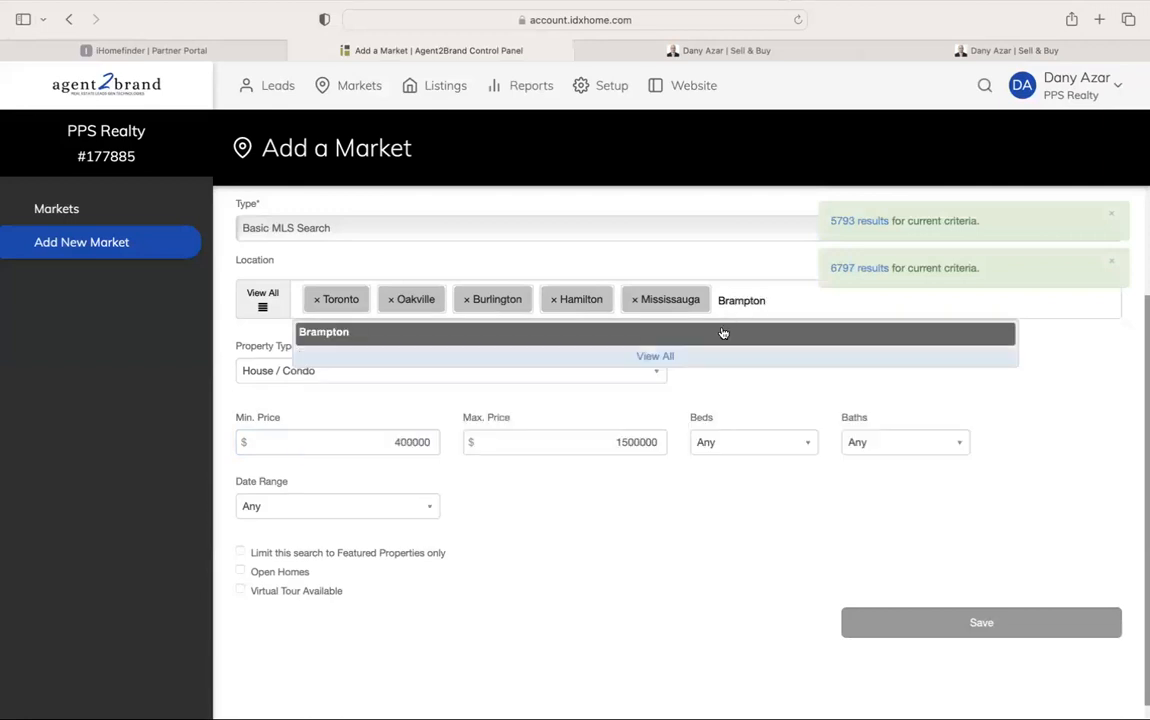
left_click(724, 331)
type("Guelp")
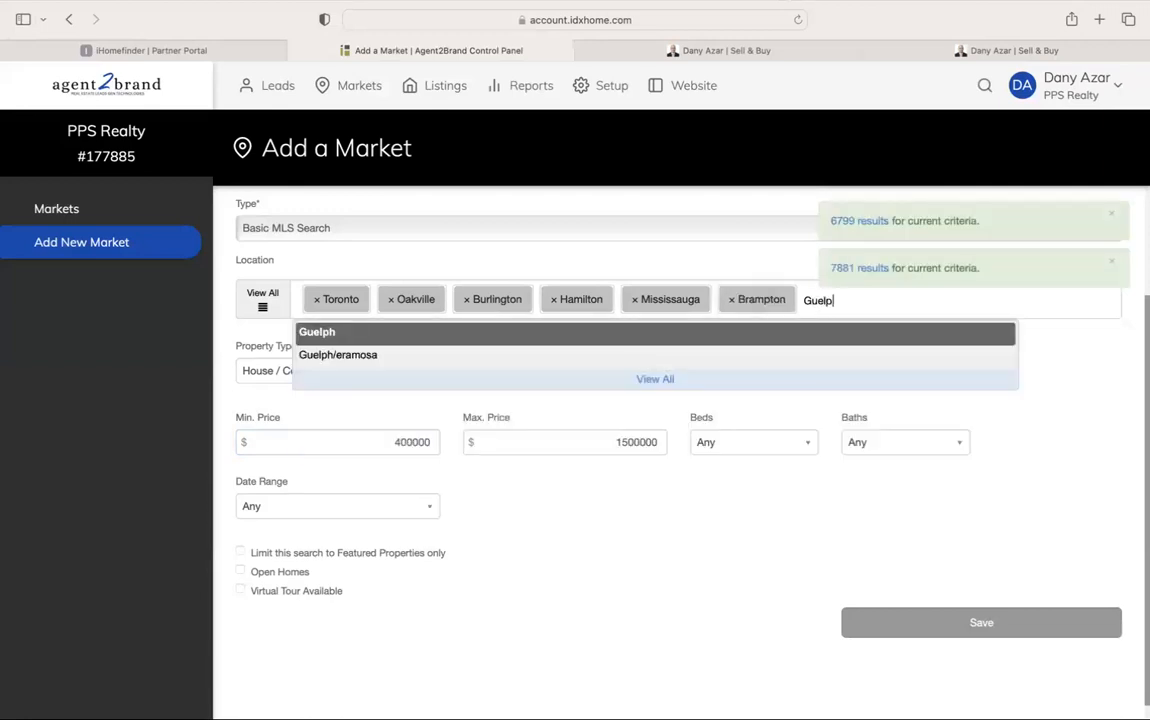
left_click(588, 336)
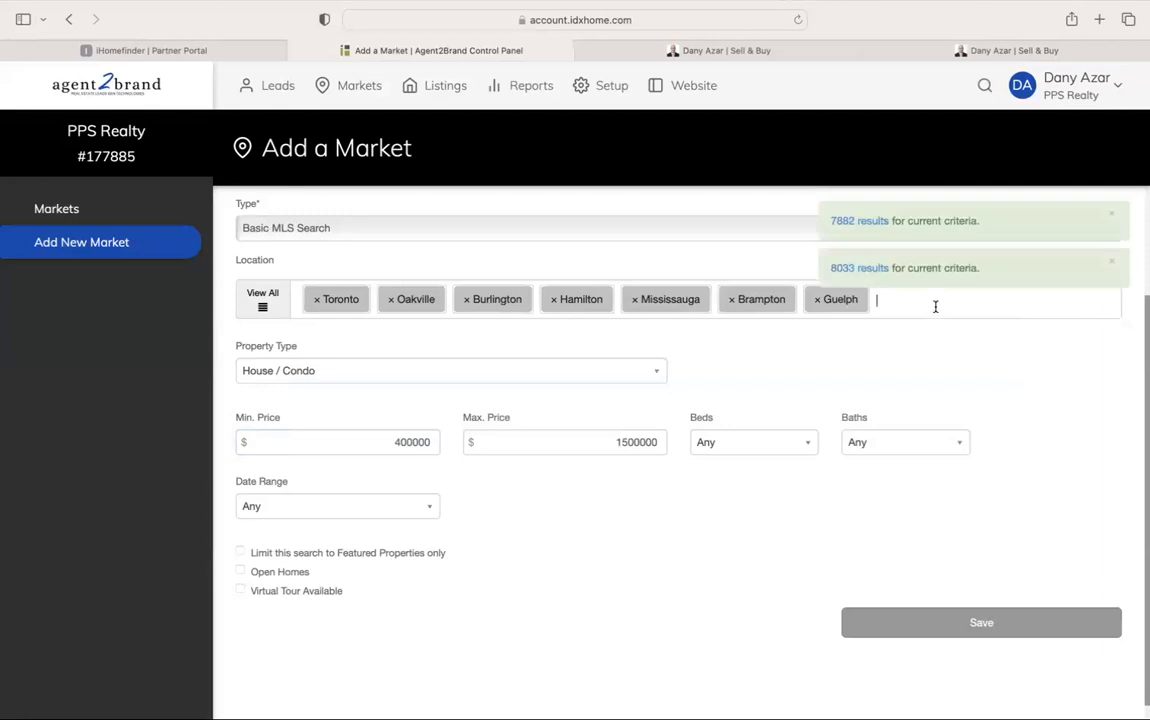
type("Vaughn")
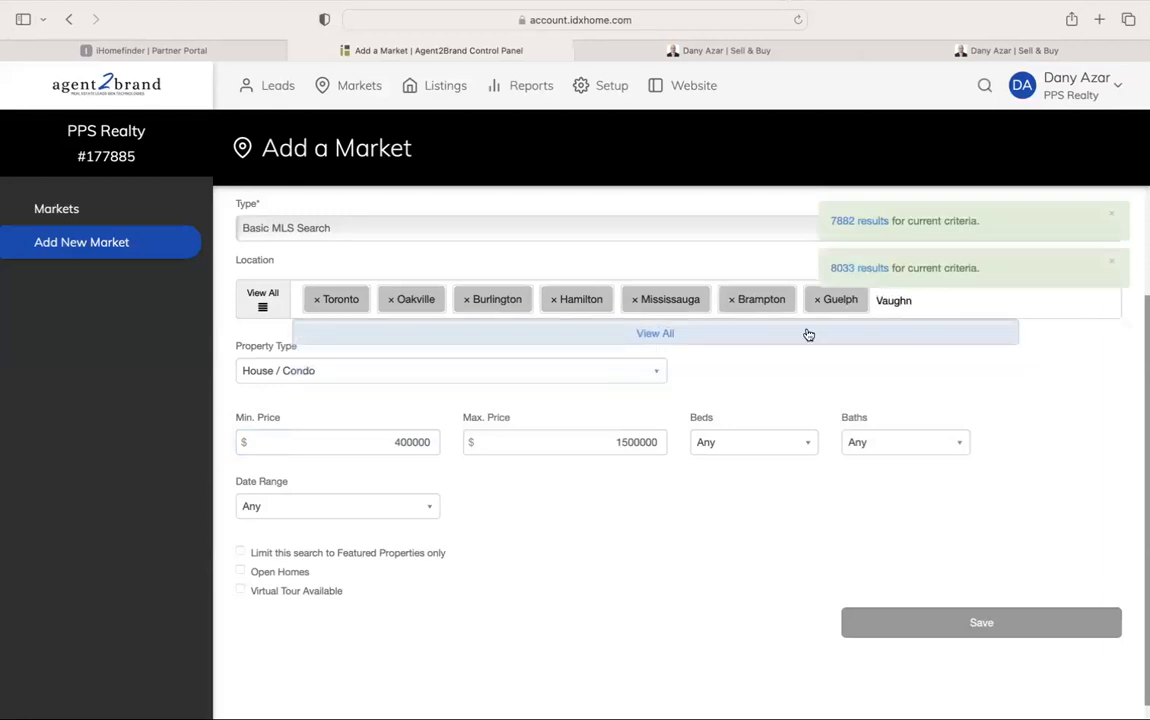
key("BackSpace")
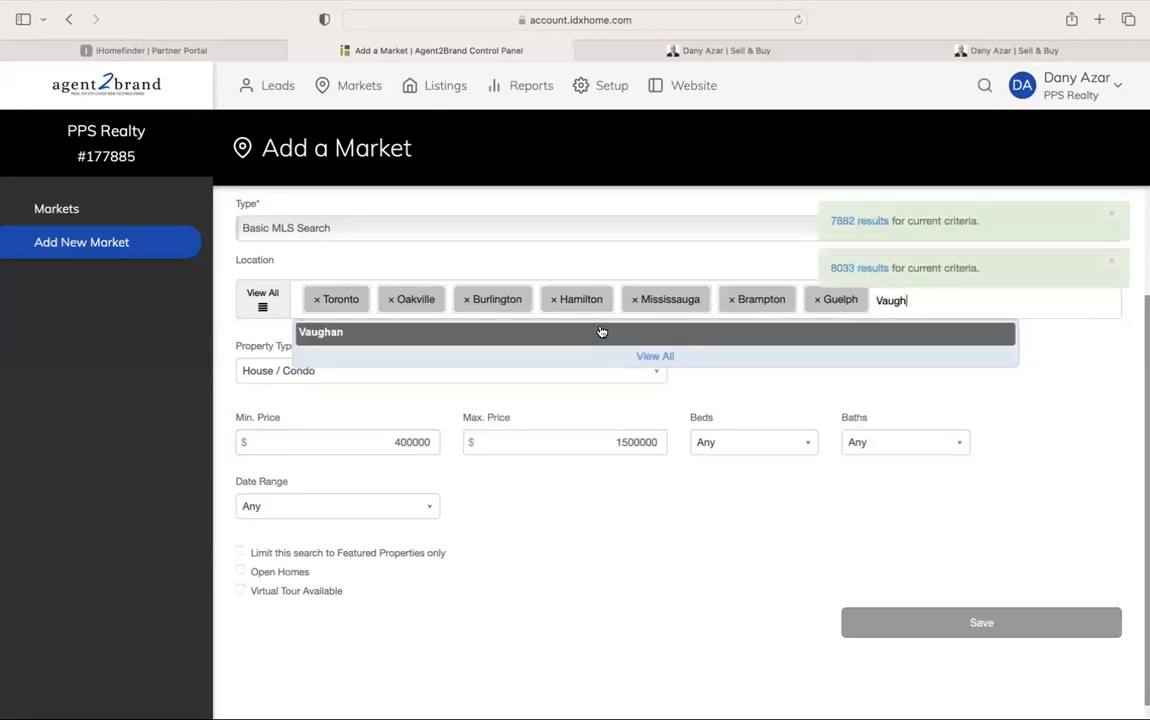
left_click(590, 330)
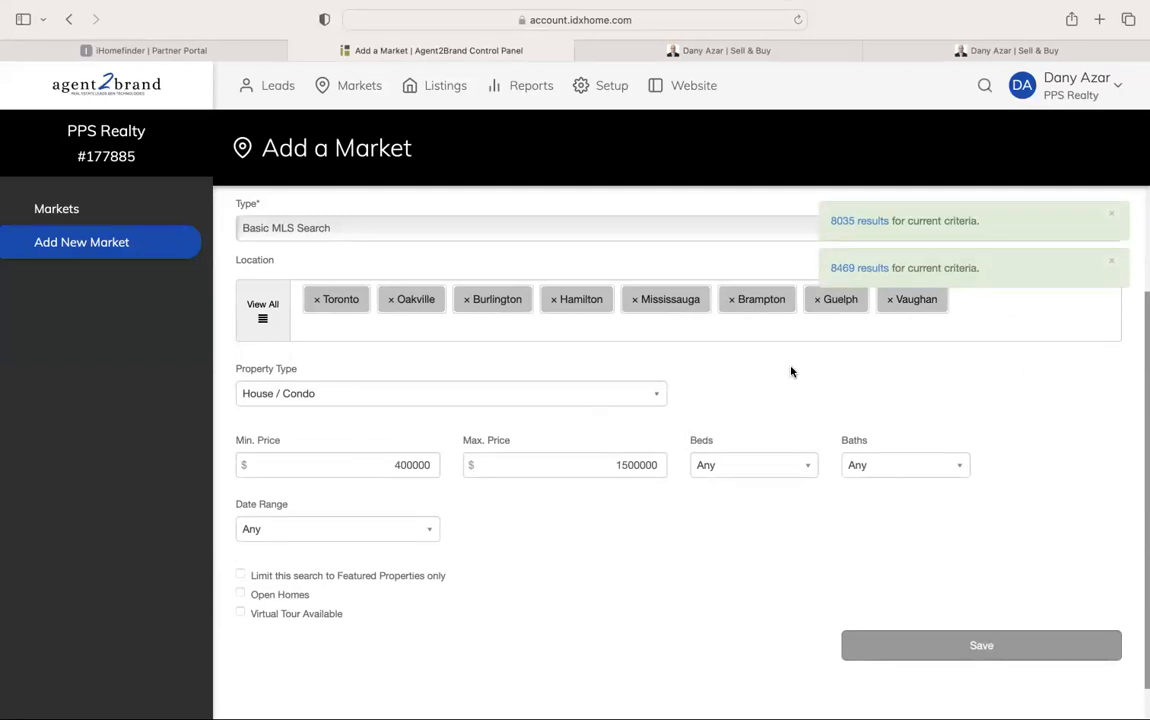
Browse the full location list, then confirm House / Condo as the property type
left_click(980, 302)
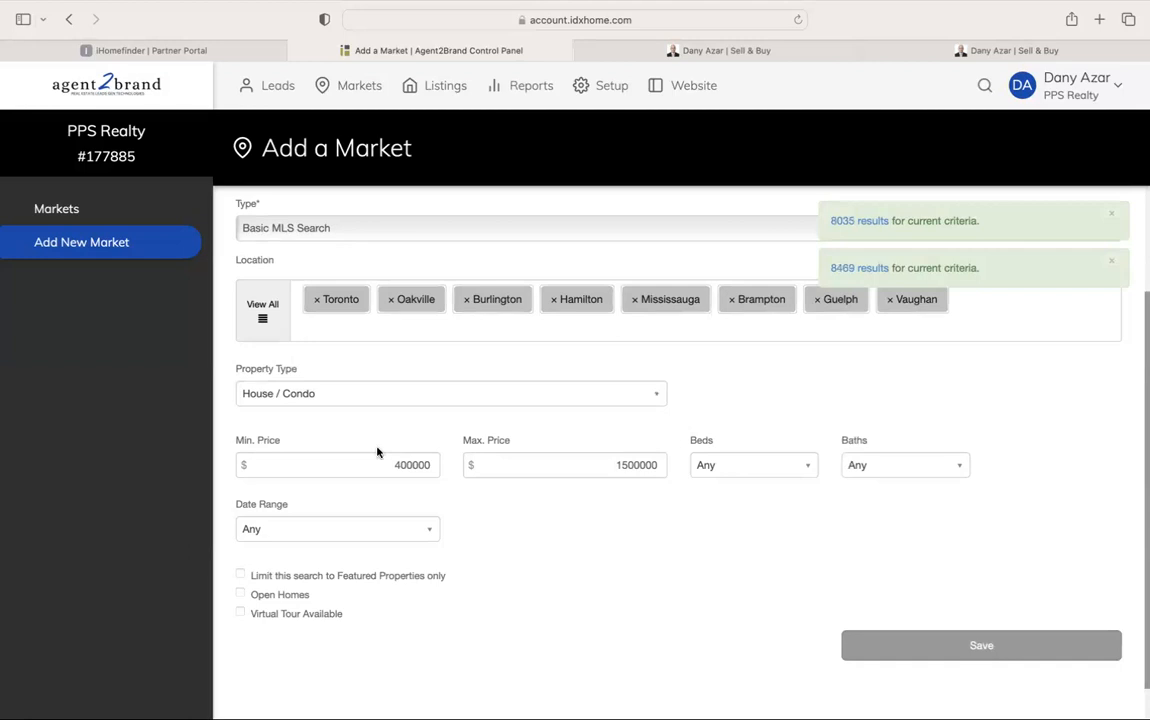
scroll(400, 470, "down", 2)
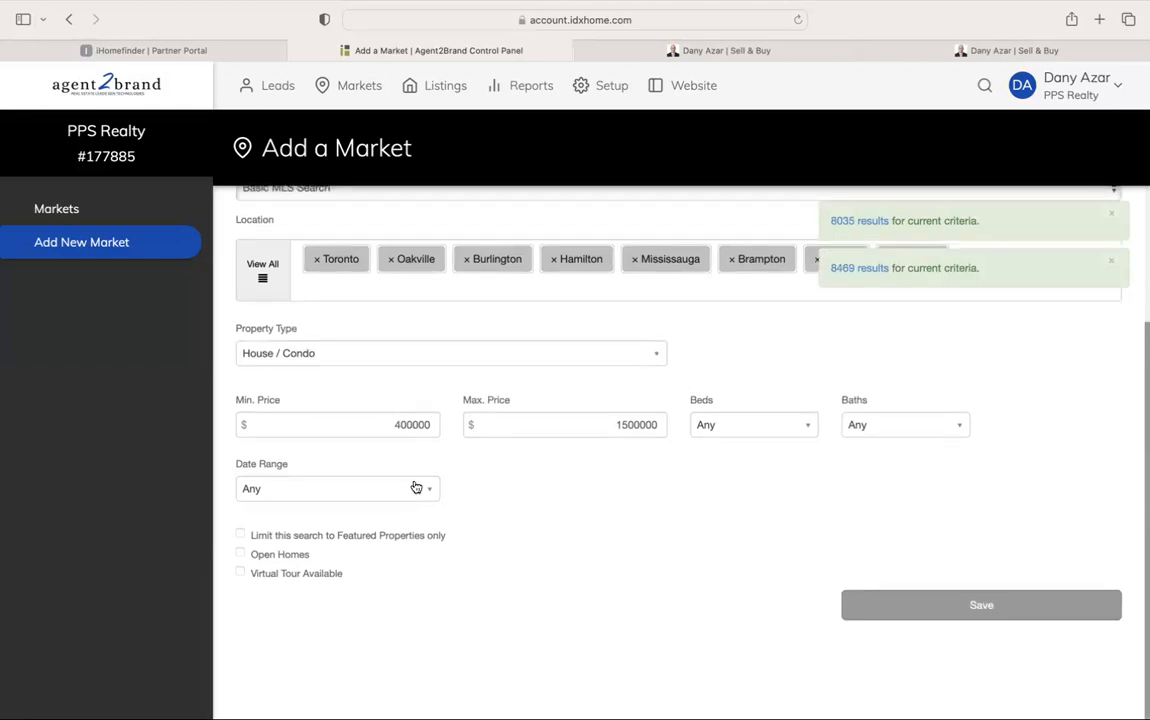
left_click(262, 271)
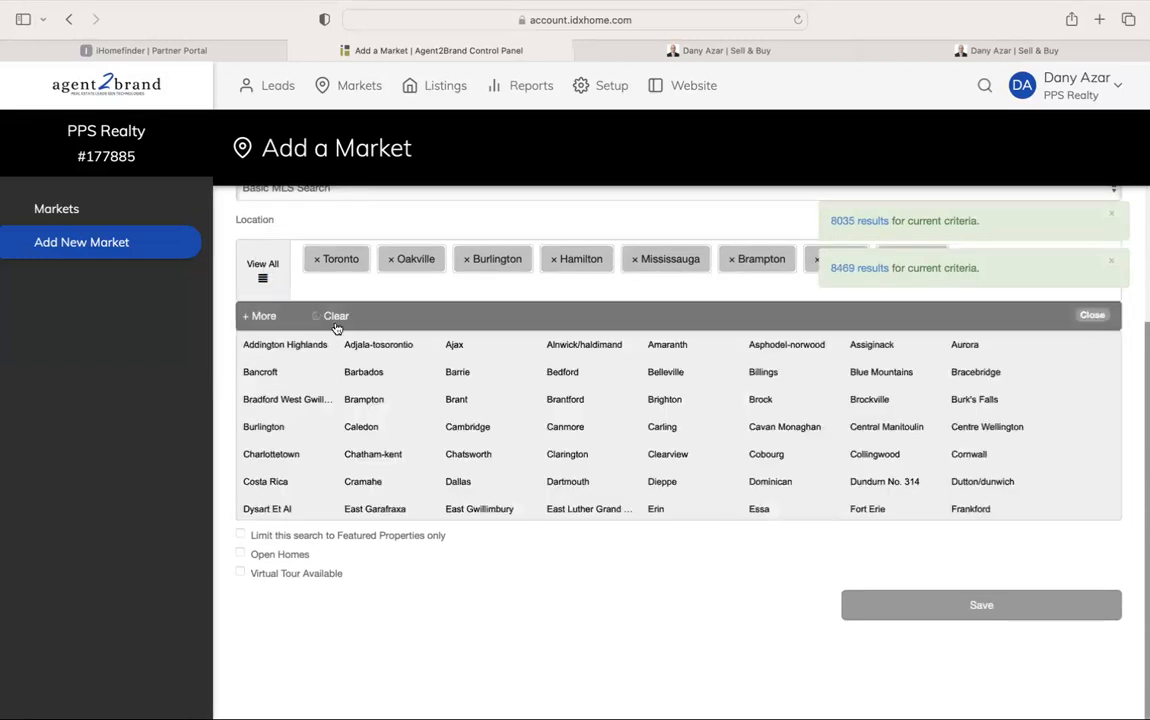
scroll(390, 380, "down", 10)
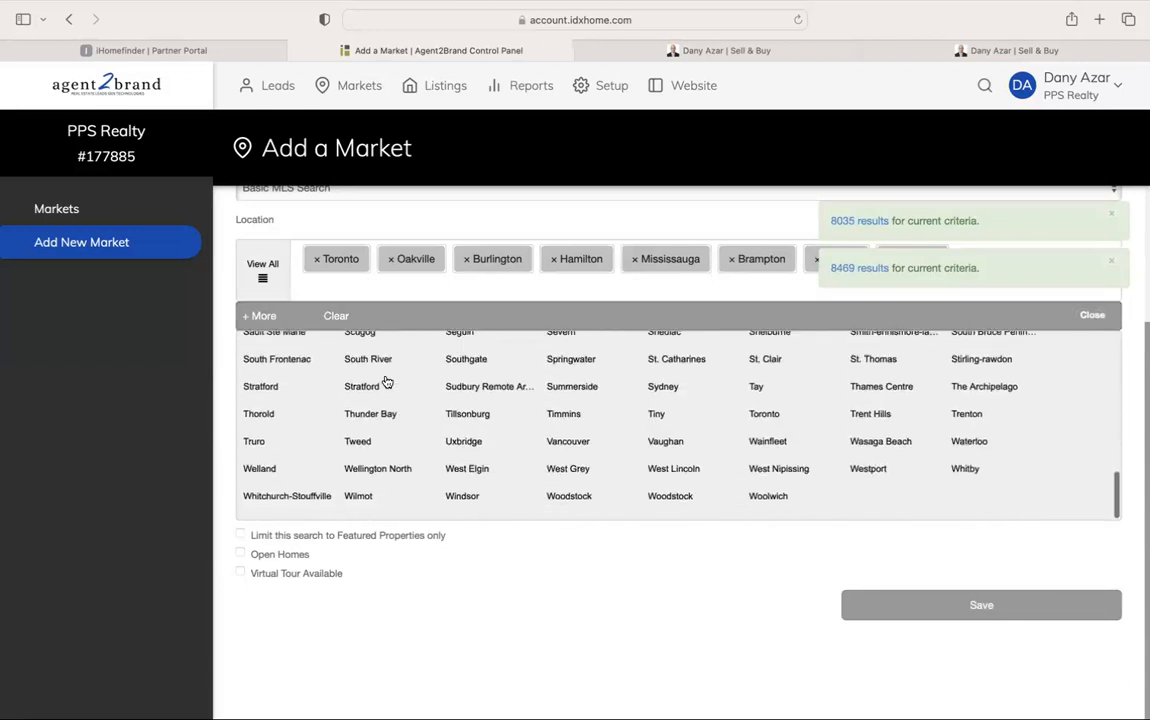
scroll(407, 403, "up", 10)
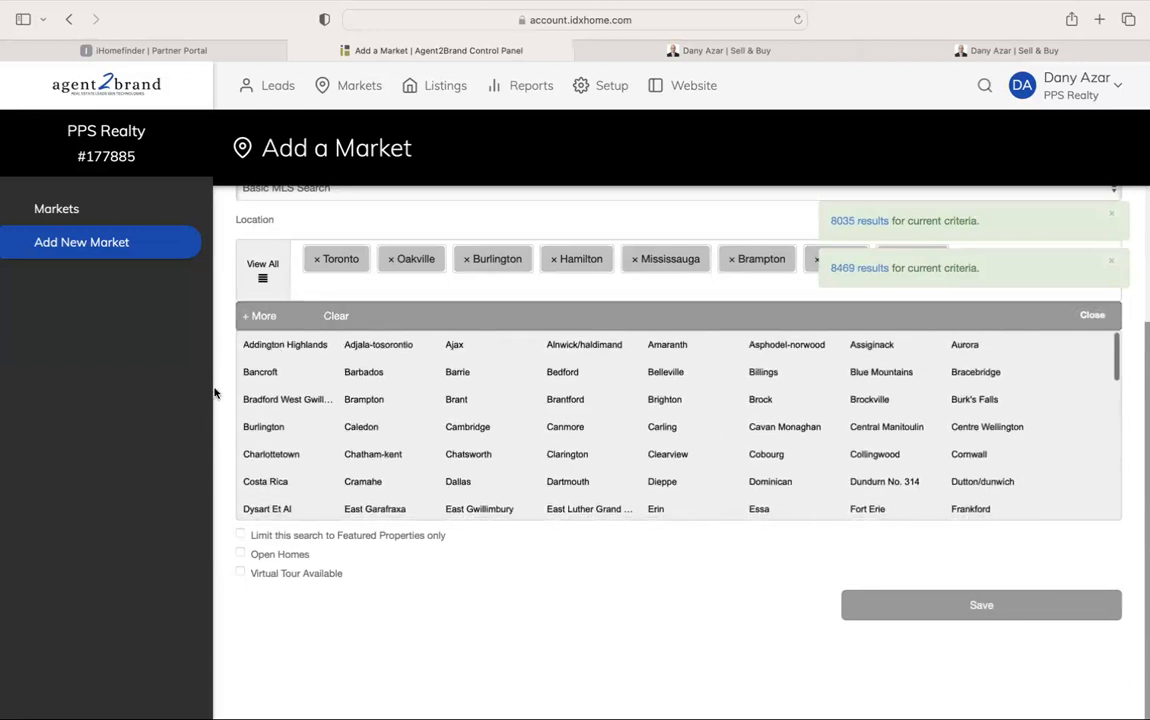
left_click(218, 393)
left_click(250, 353)
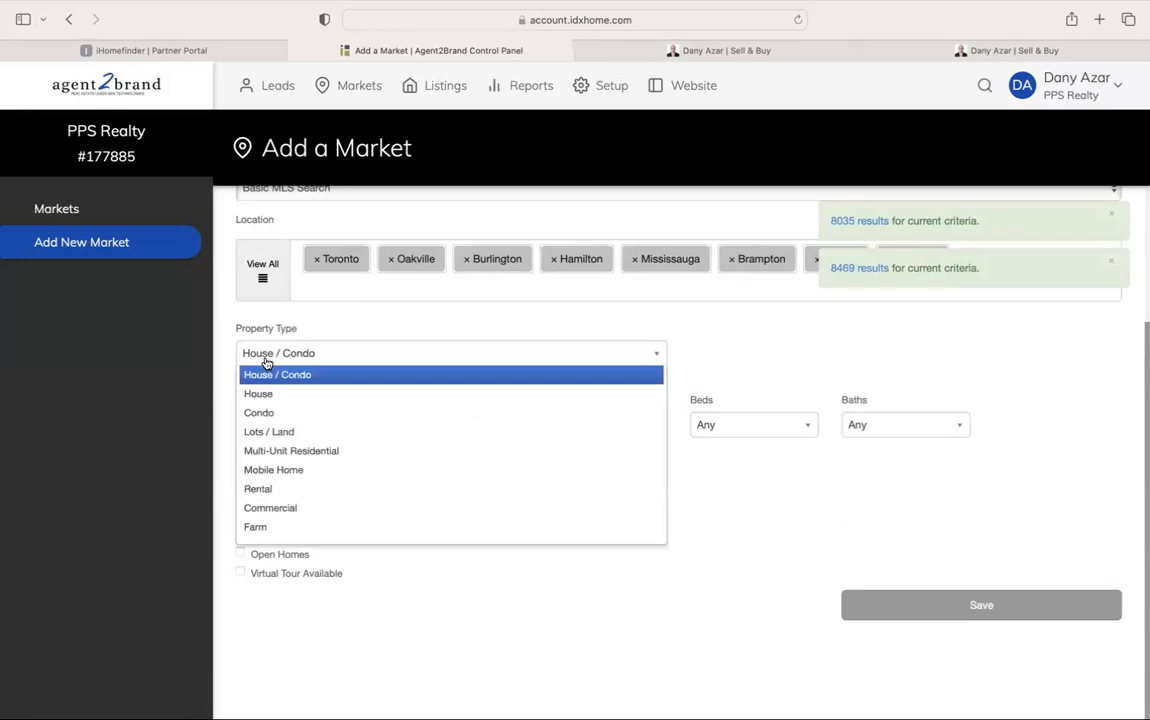
left_click(265, 283)
Add Costa Rica as a location from the full location list and close it
left_click(265, 283)
scroll(290, 470, "down", 1)
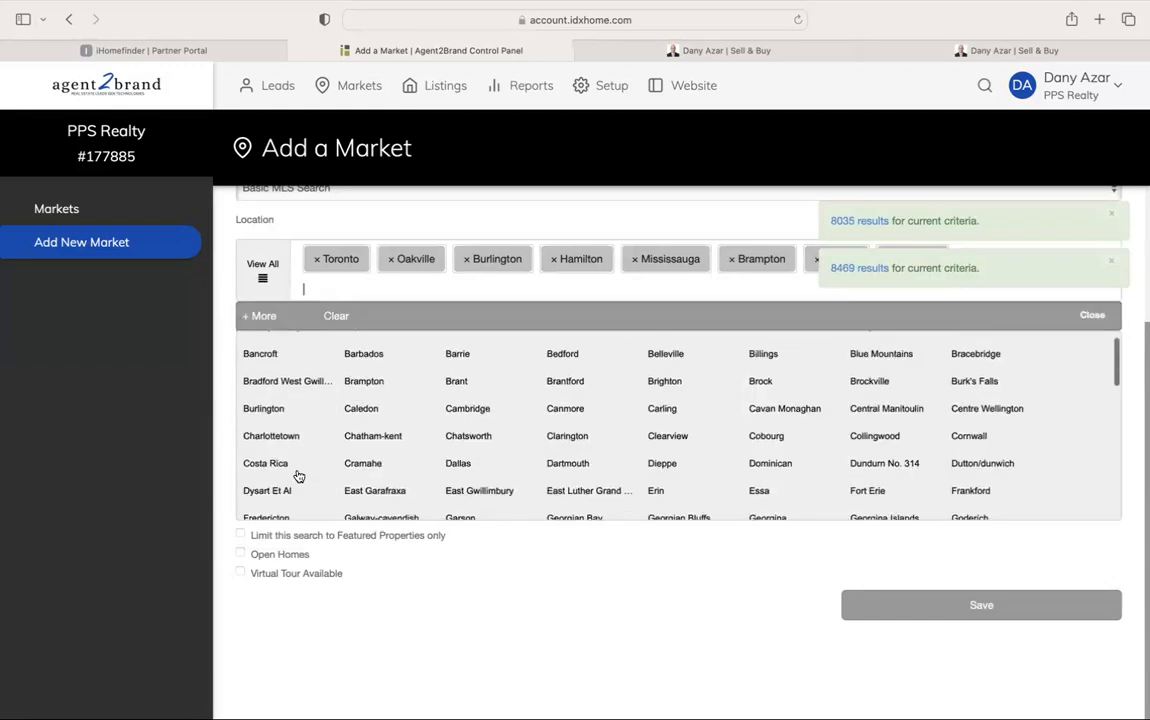
left_click(297, 474)
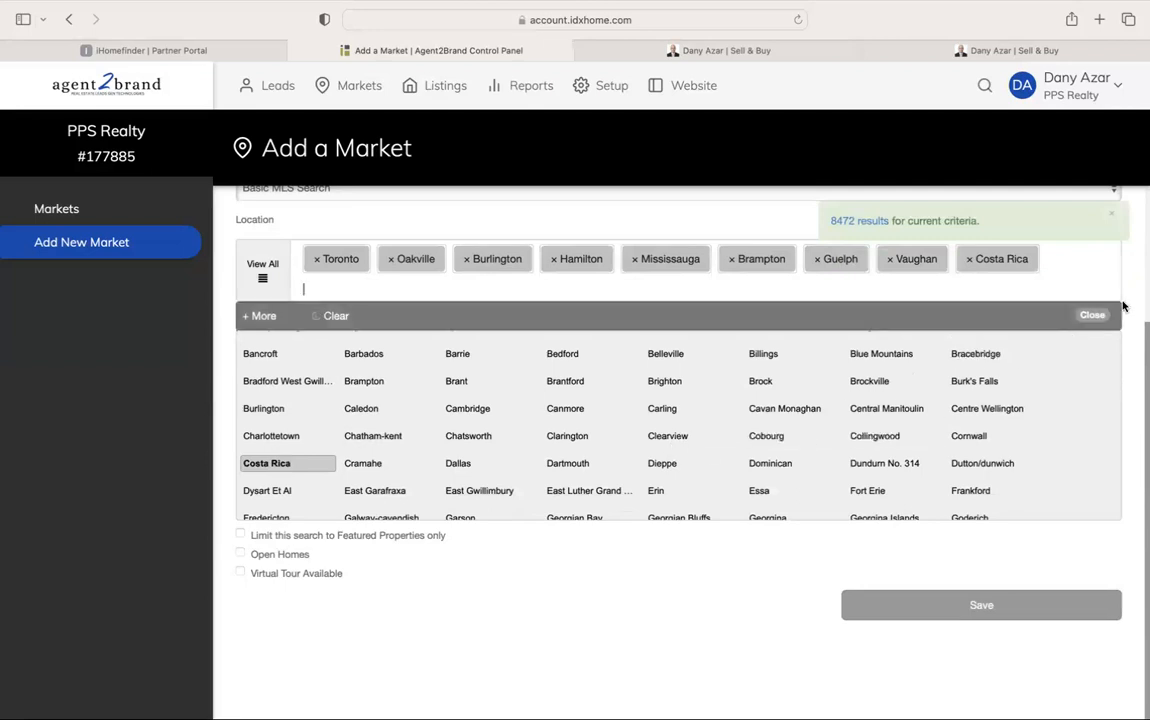
left_click(1040, 312)
scroll(1000, 310, "up", 1)
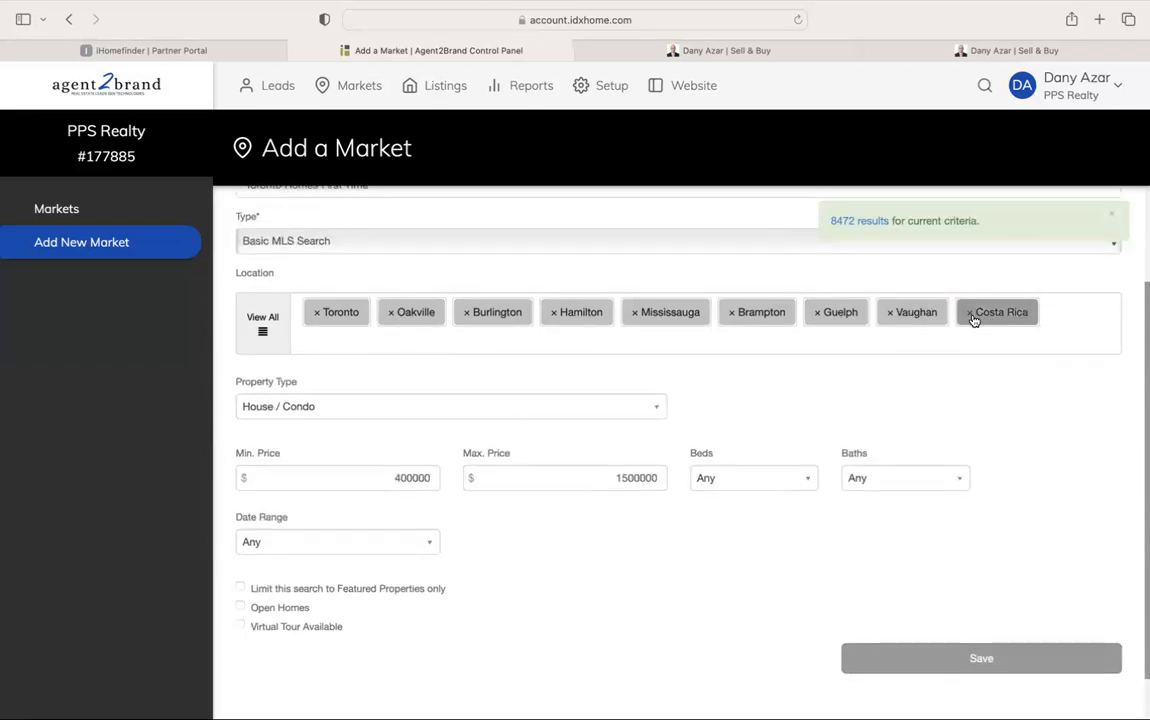
scroll(644, 366, "down", 1)
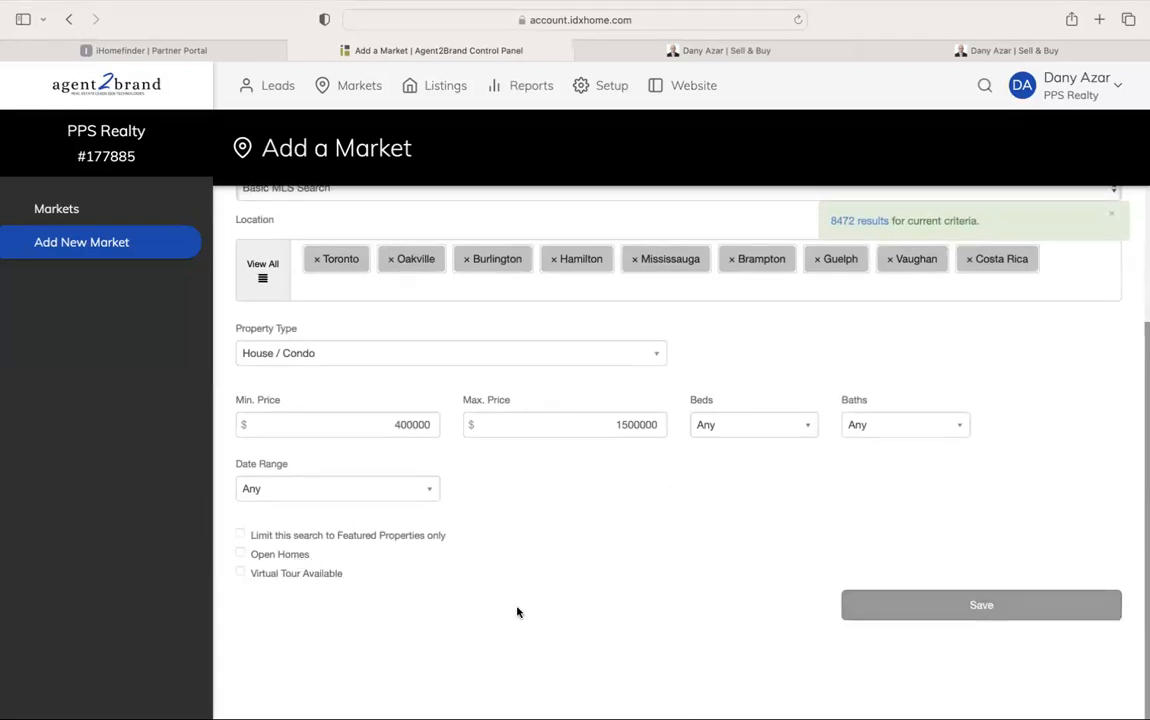
Try the Featured Properties, Open Homes and Virtual Tour filters, then leave all three unchecked
left_click(266, 554)
left_click(275, 576)
left_click(276, 537)
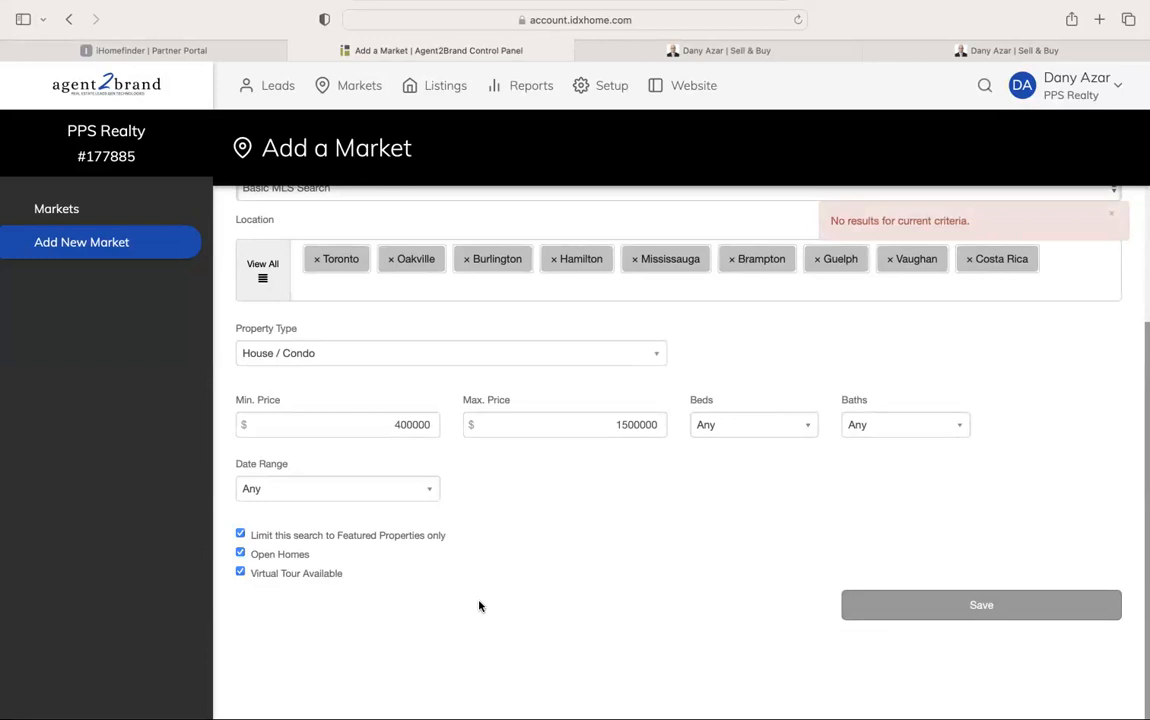
left_click(410, 538)
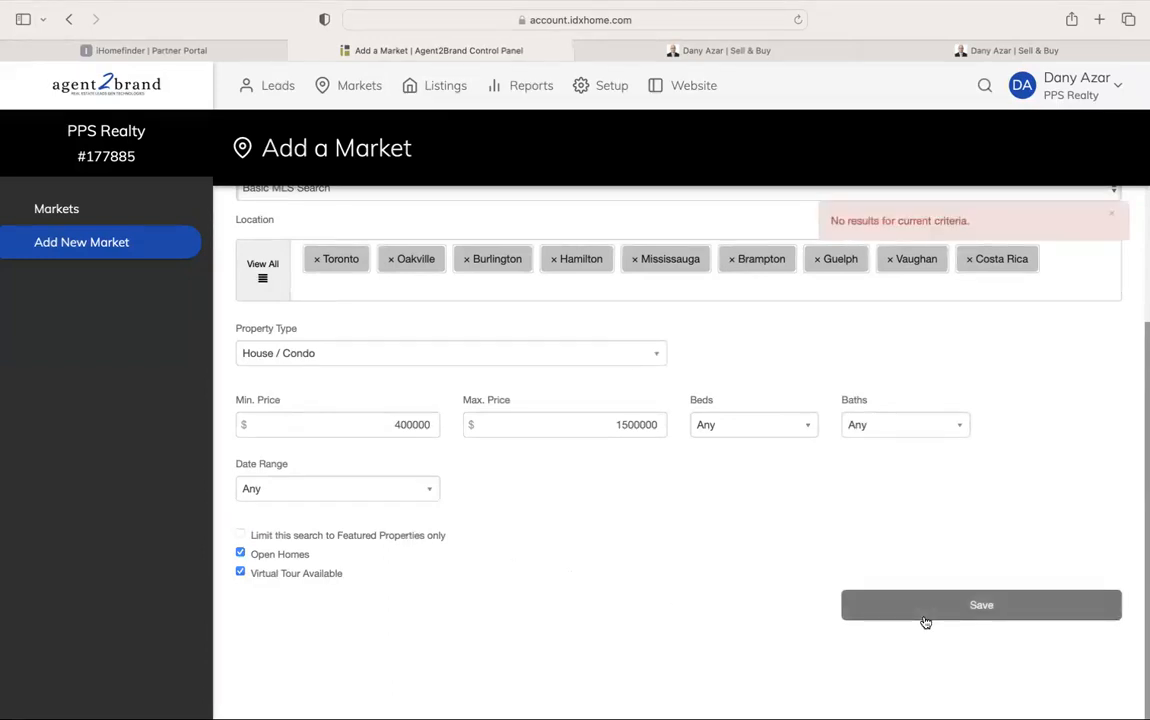
left_click(295, 554)
left_click(295, 573)
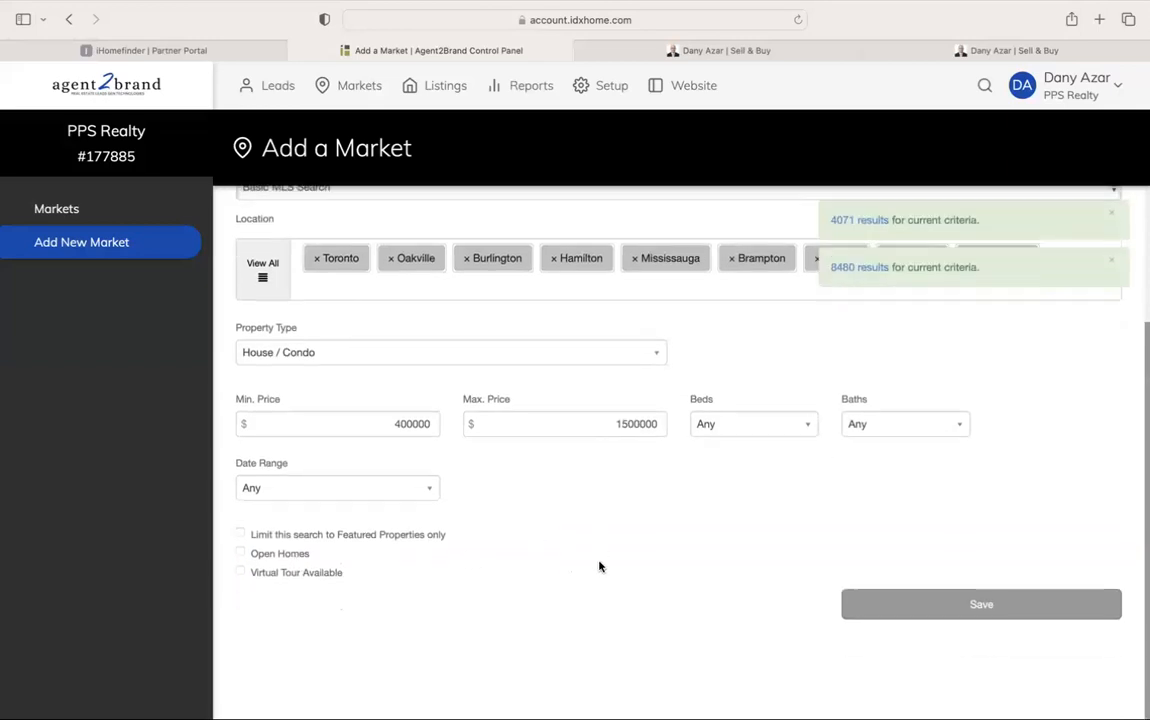
Save the Toronto Homes First Time market and scroll back to its top
left_click(889, 603)
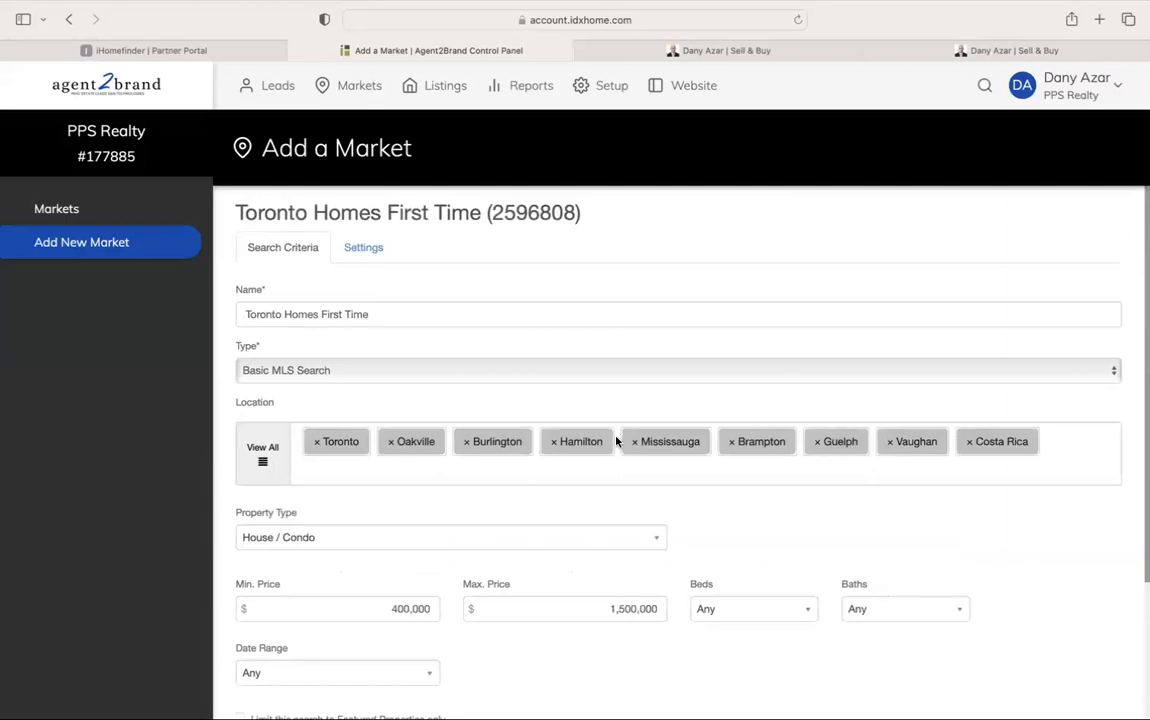
scroll(423, 298, "down", 1)
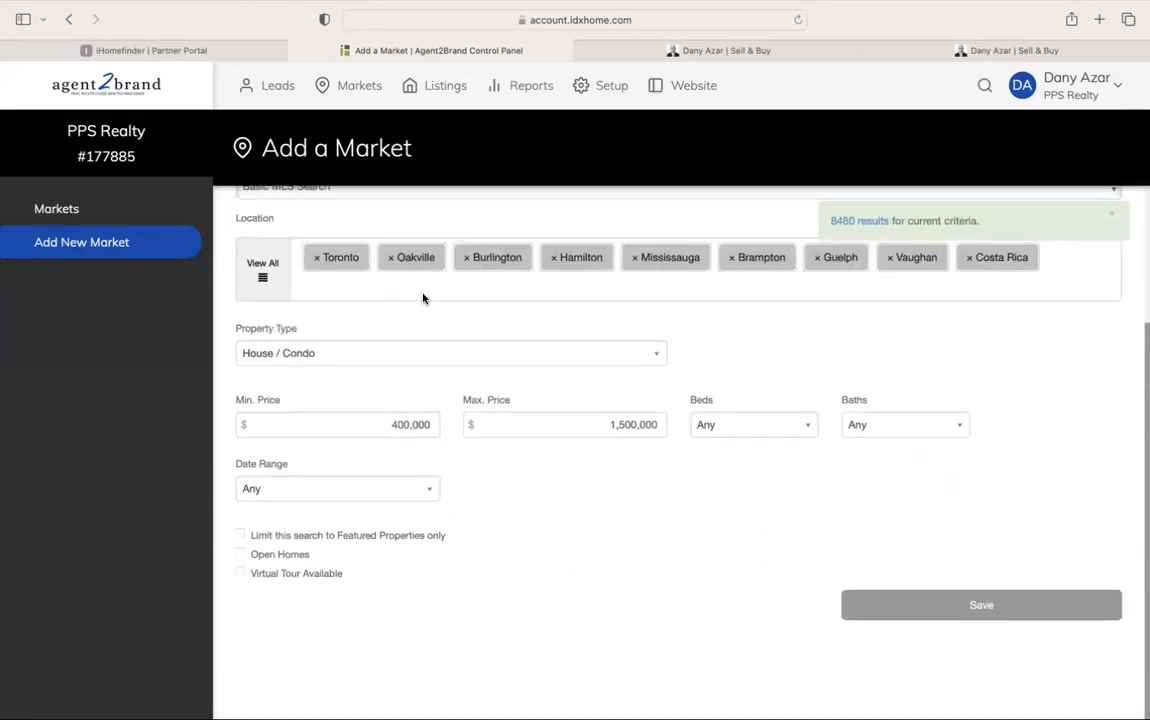
scroll(791, 588, "up", 5)
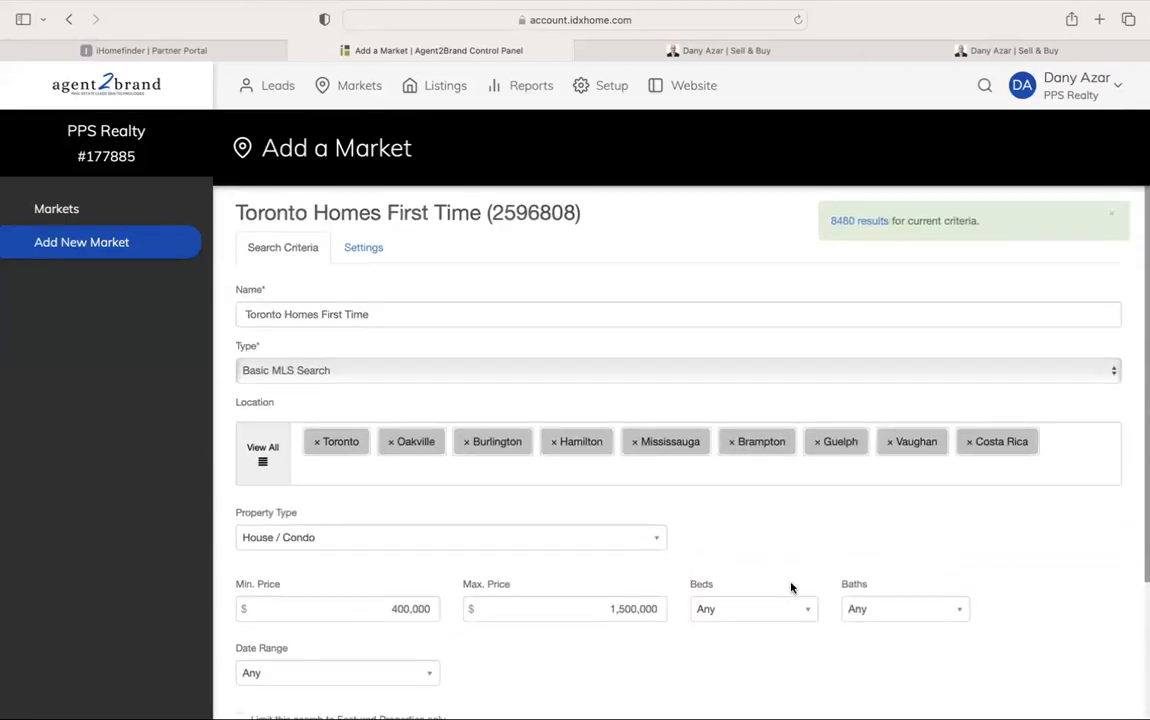
scroll(791, 588, "down", 5)
left_click(934, 612)
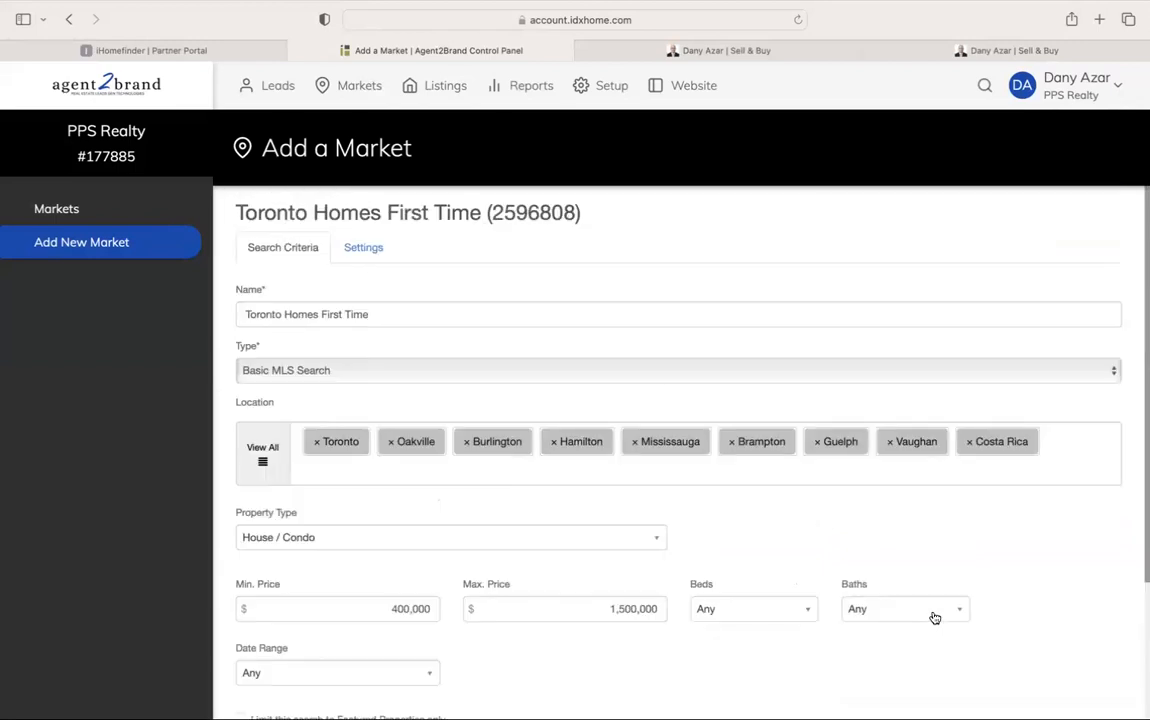
Check the market's Settings, return to Search Criteria, then go to the Markets list
left_click(365, 247)
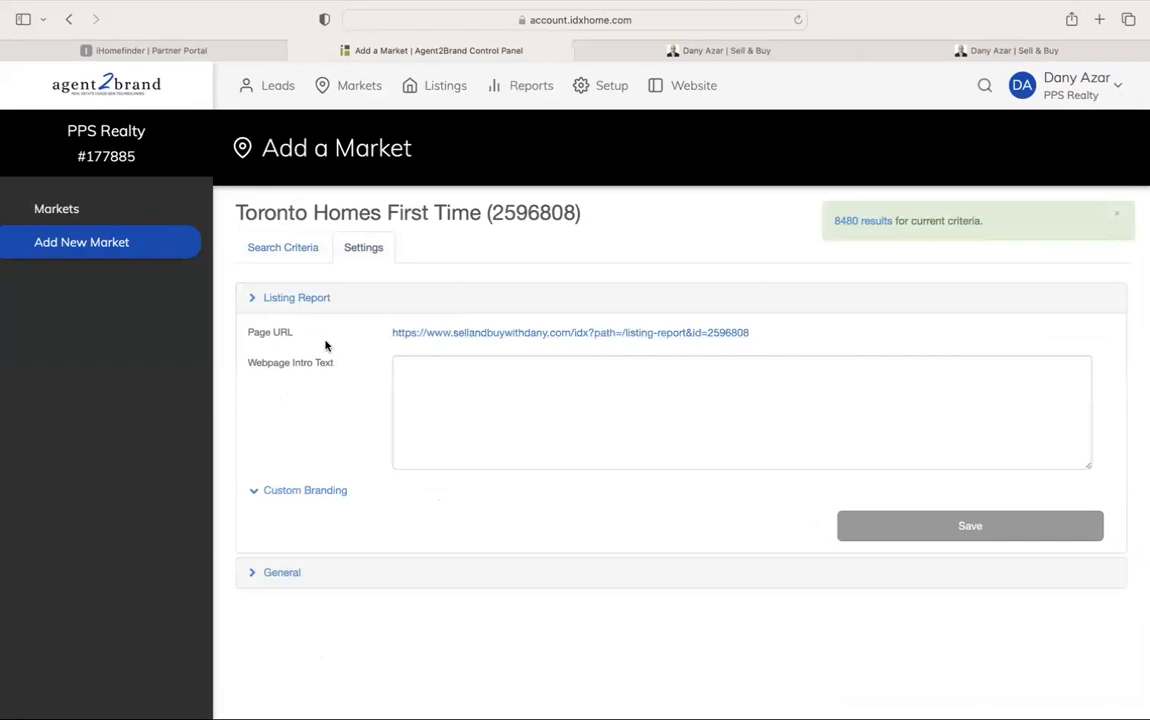
left_click(299, 256)
left_click(119, 212)
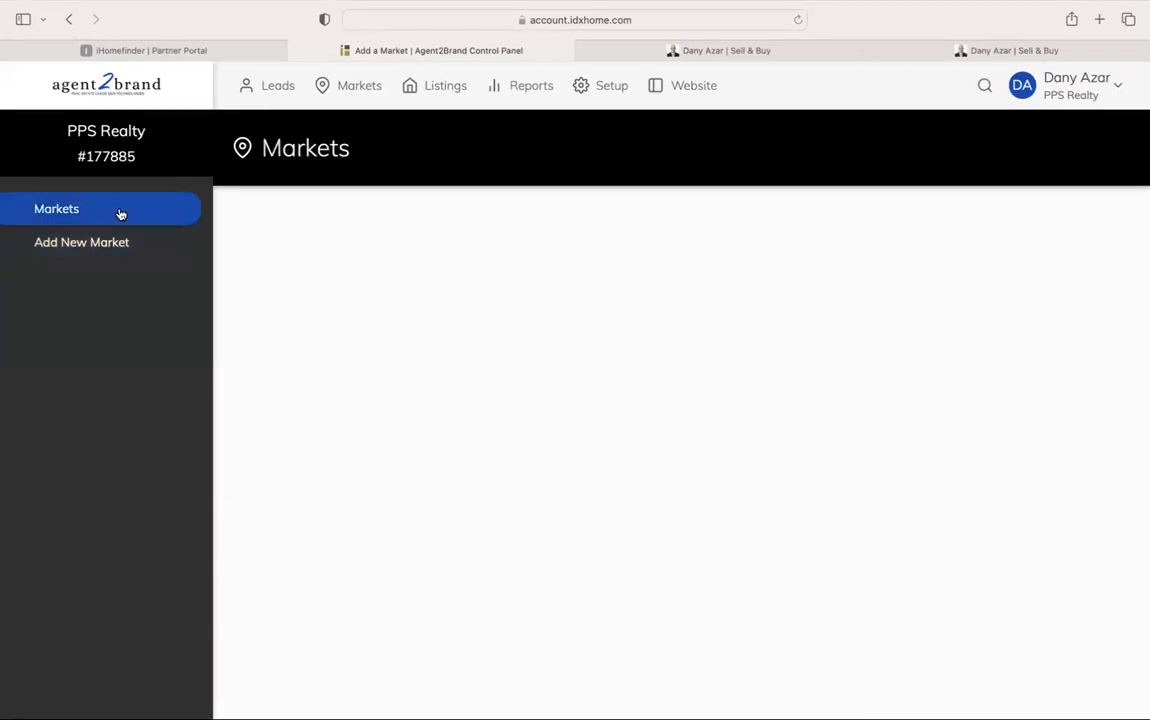
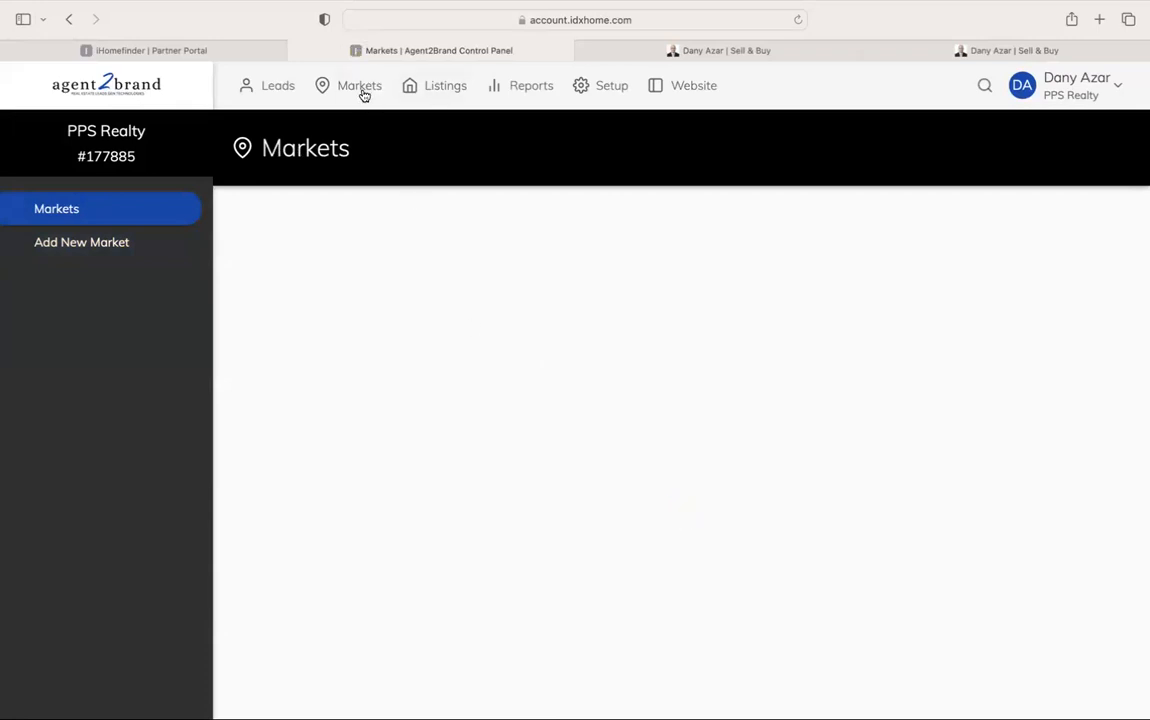
Reload the Markets list, then bring up the Setup control panel overview
left_click(797, 21)
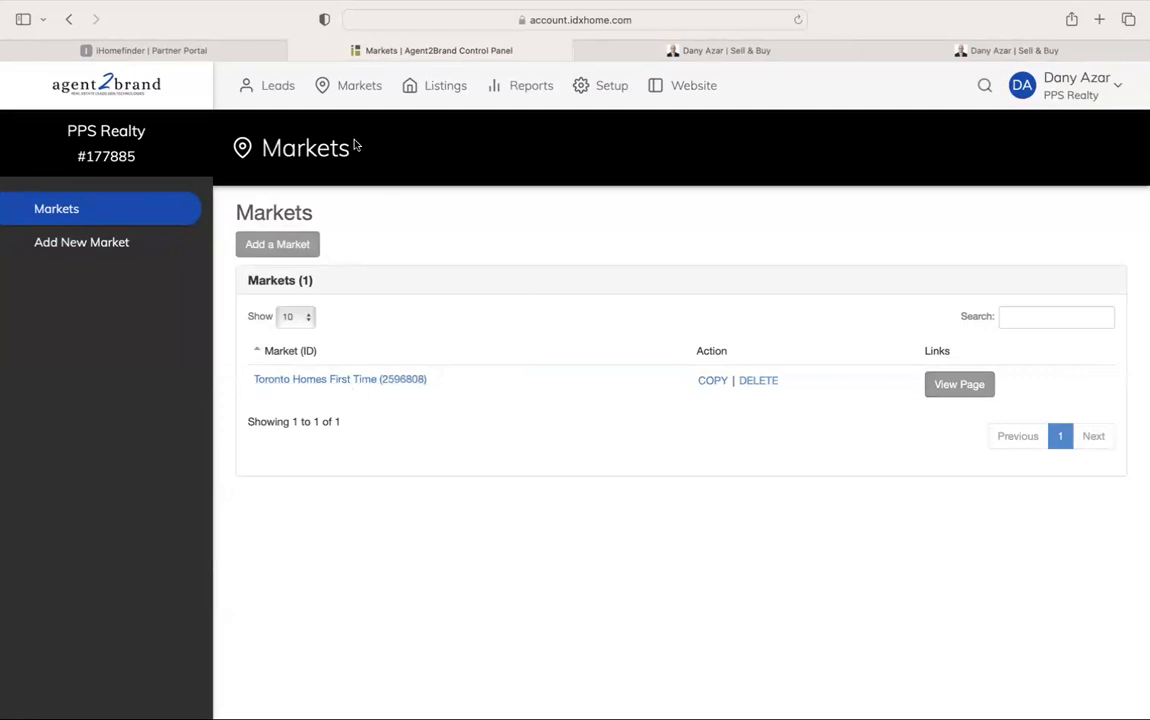
left_click(612, 87)
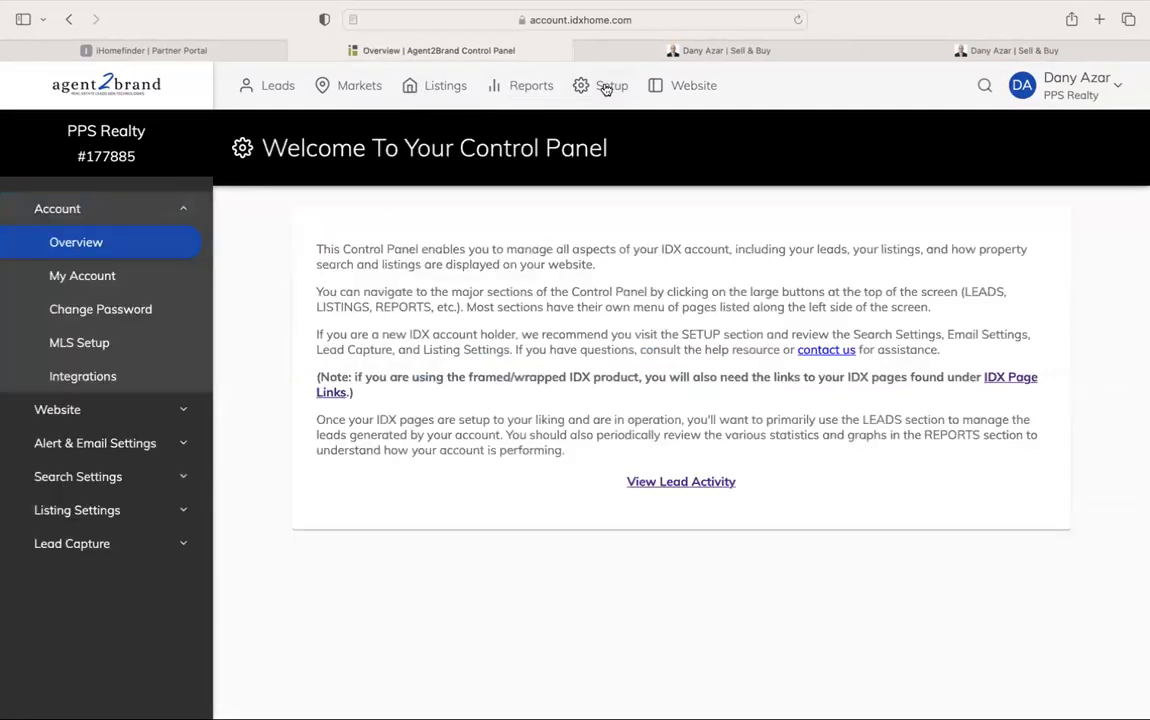
Start a new Gallery Slider widget in the Website widget builder
left_click(132, 412)
left_click(113, 346)
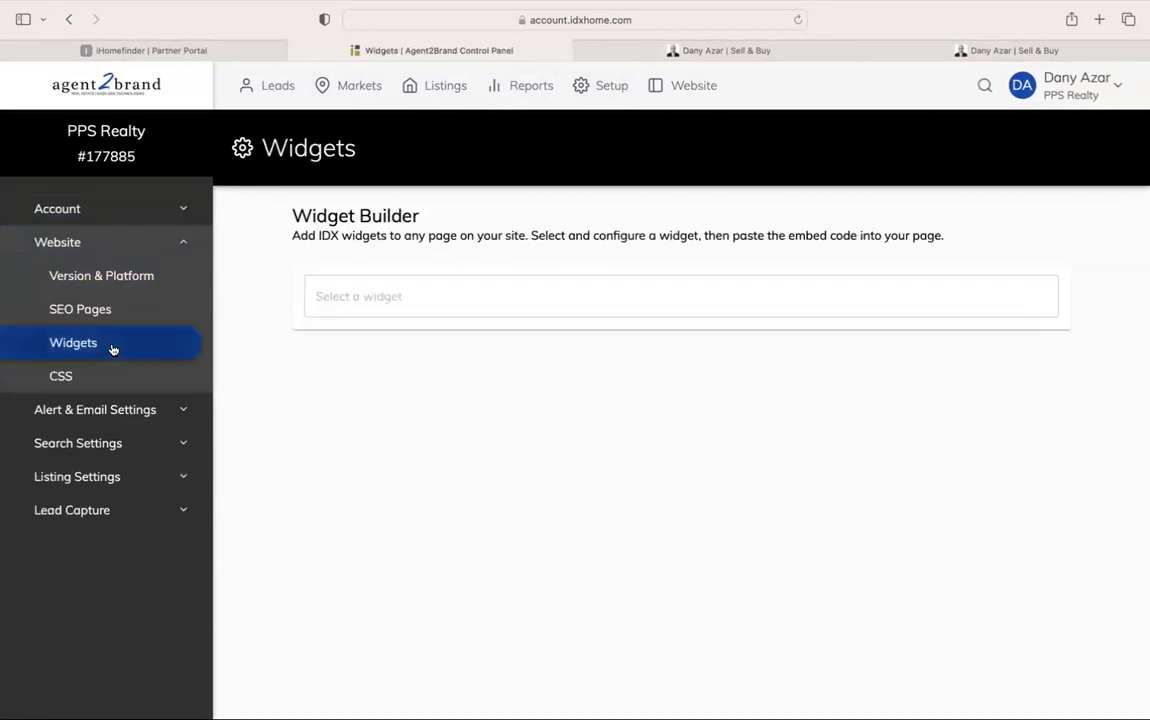
left_click(357, 296)
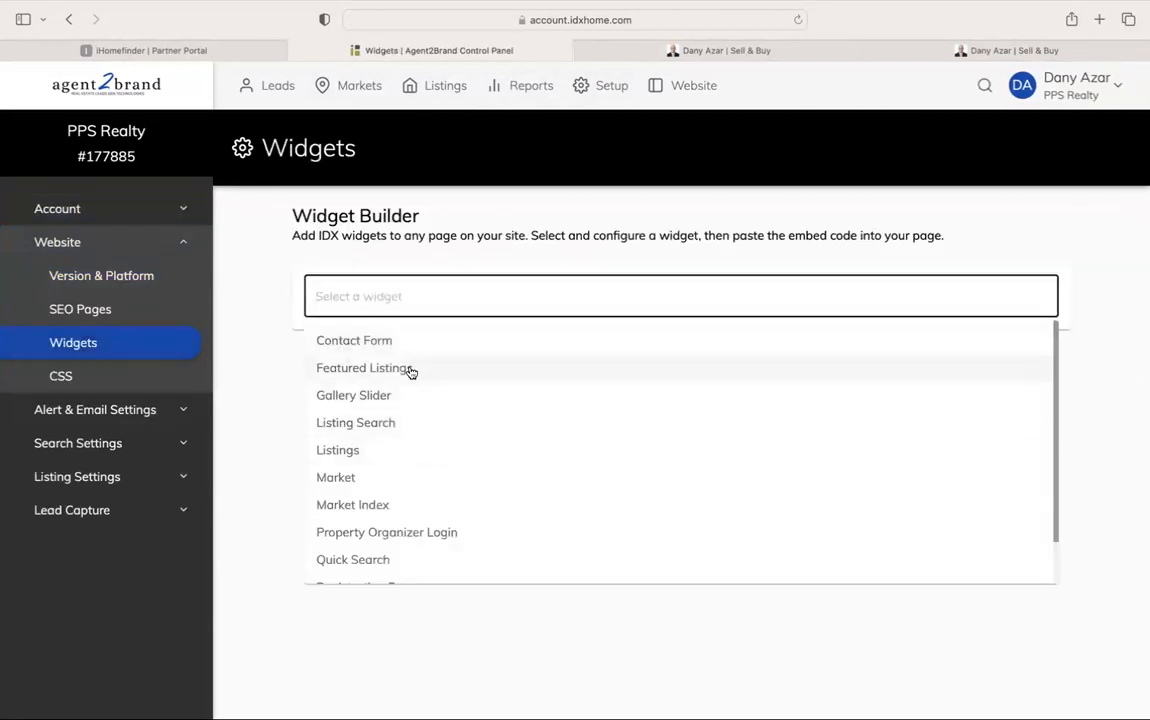
scroll(410, 372, "down", 1)
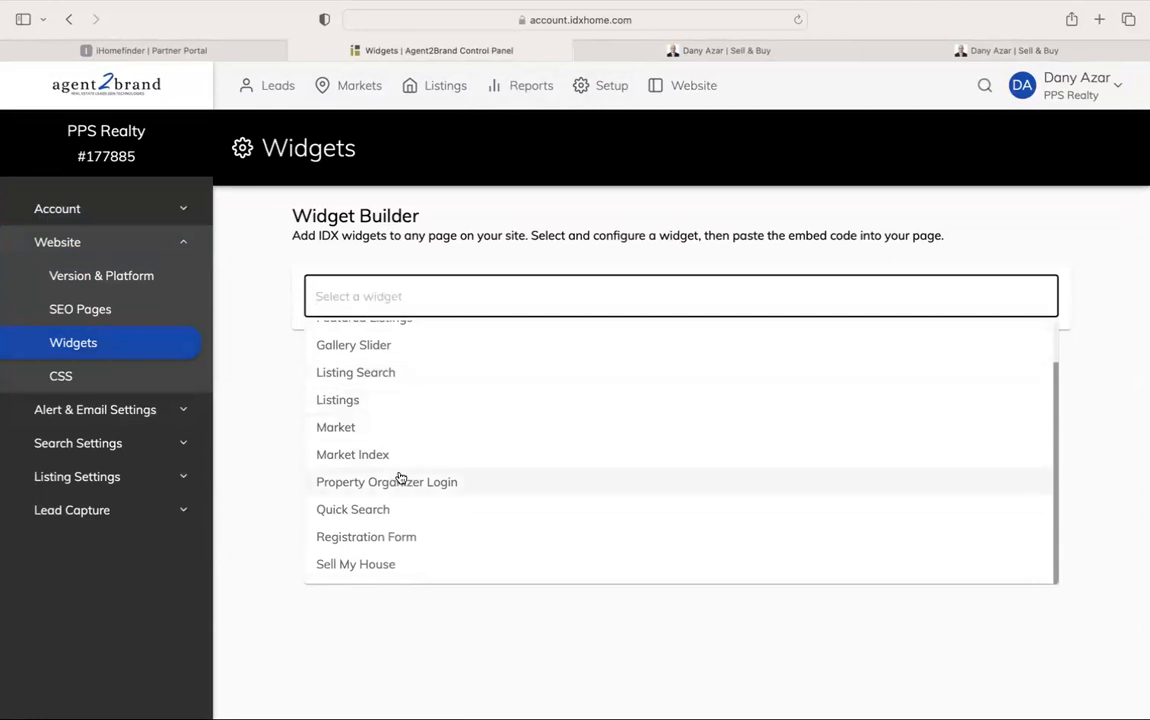
scroll(416, 400, "up", 1)
left_click(416, 400)
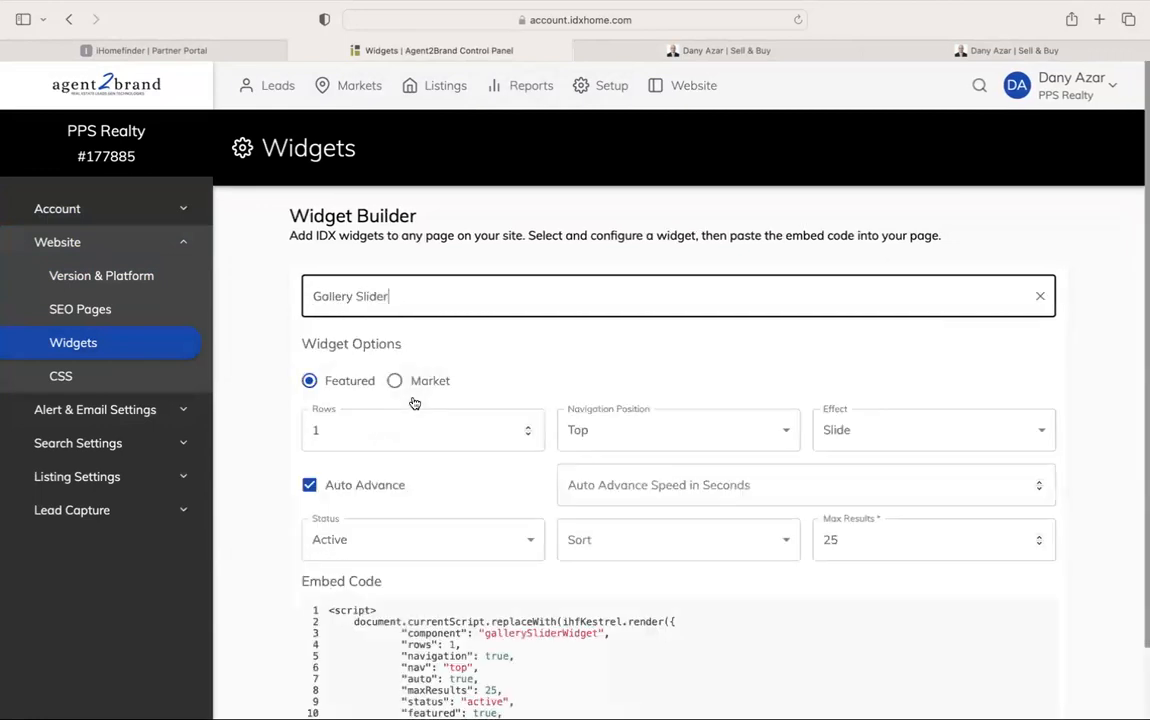
Base the slider on the Toronto Homes First Time market with rows left at 1
left_click(394, 381)
left_click(600, 388)
left_click(618, 388)
scroll(490, 391, "down", 2)
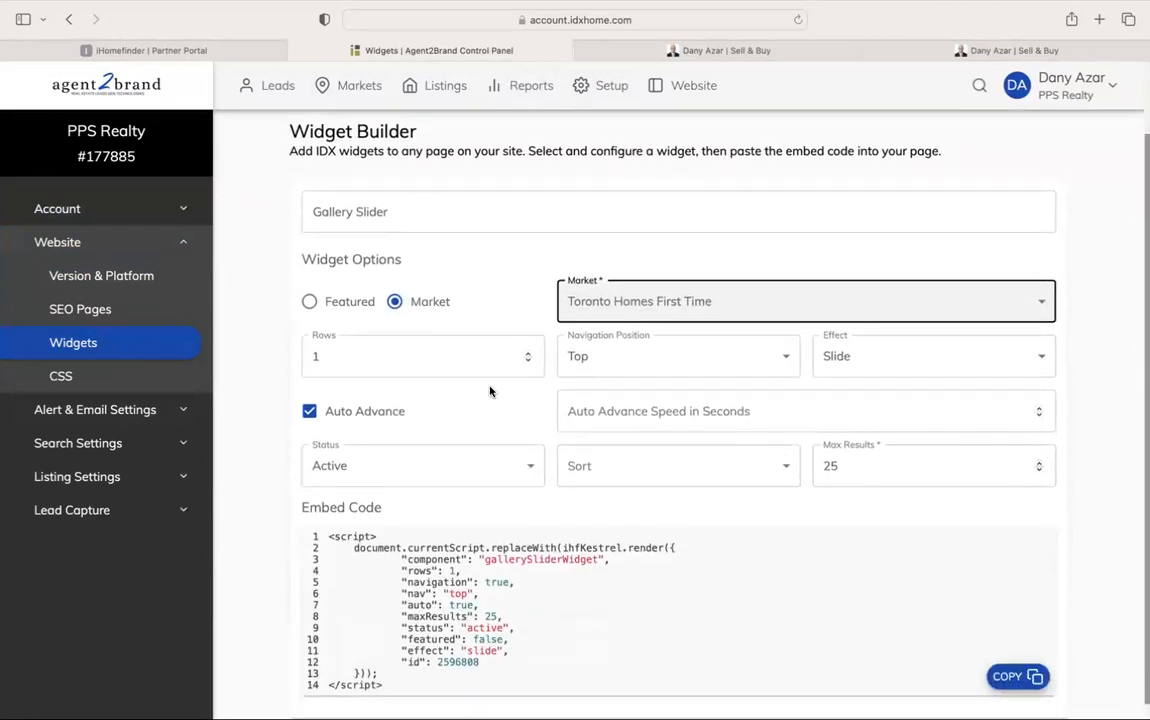
left_click(436, 360)
left_click(526, 410)
Set slider navigation to Sides and effect to Fade, and turn off Auto Advance
left_click(618, 368)
left_click(620, 407)
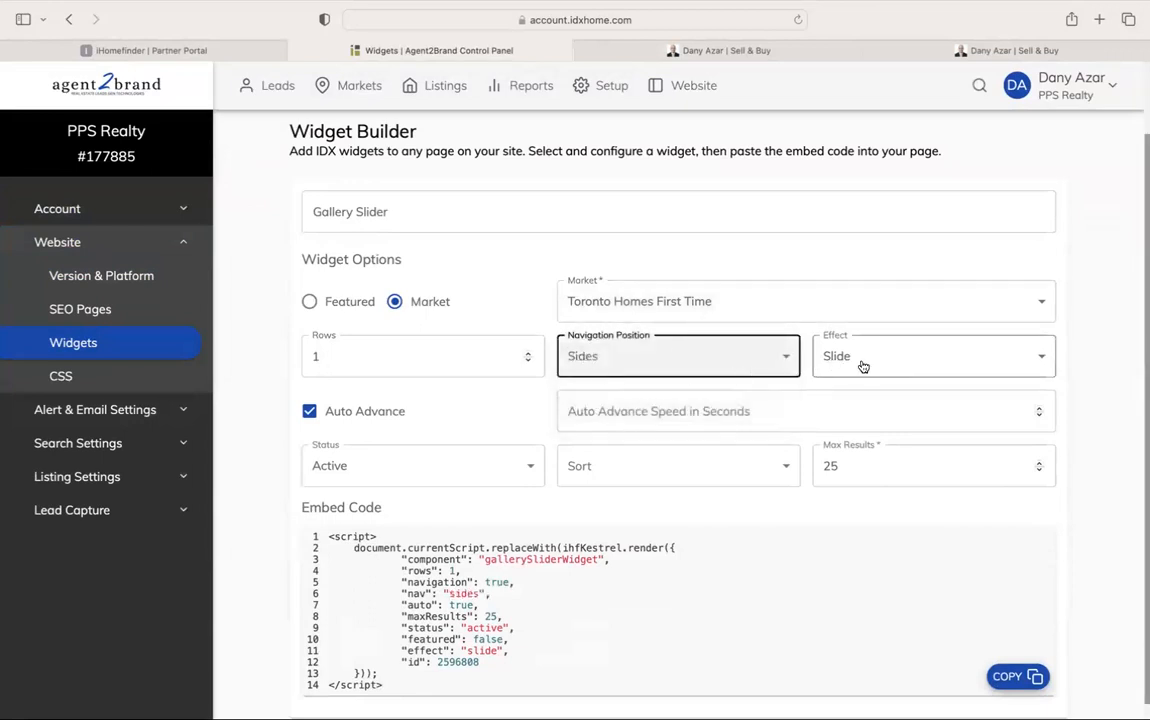
left_click(828, 361)
left_click(852, 388)
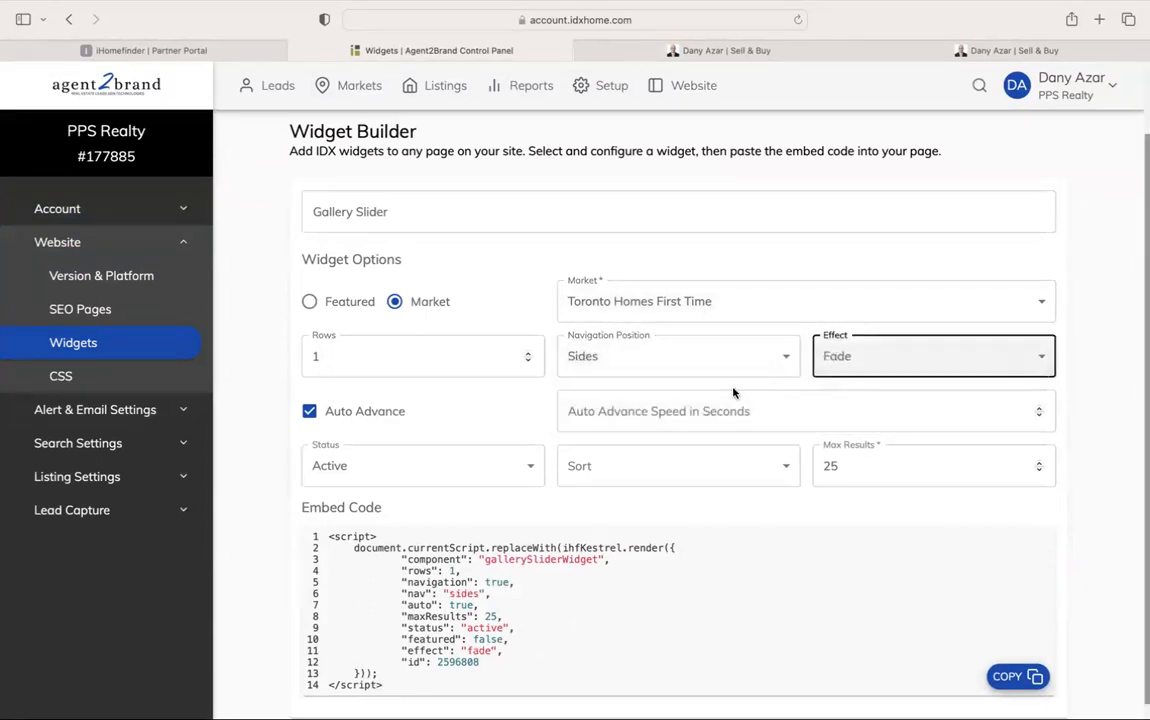
left_click(642, 393)
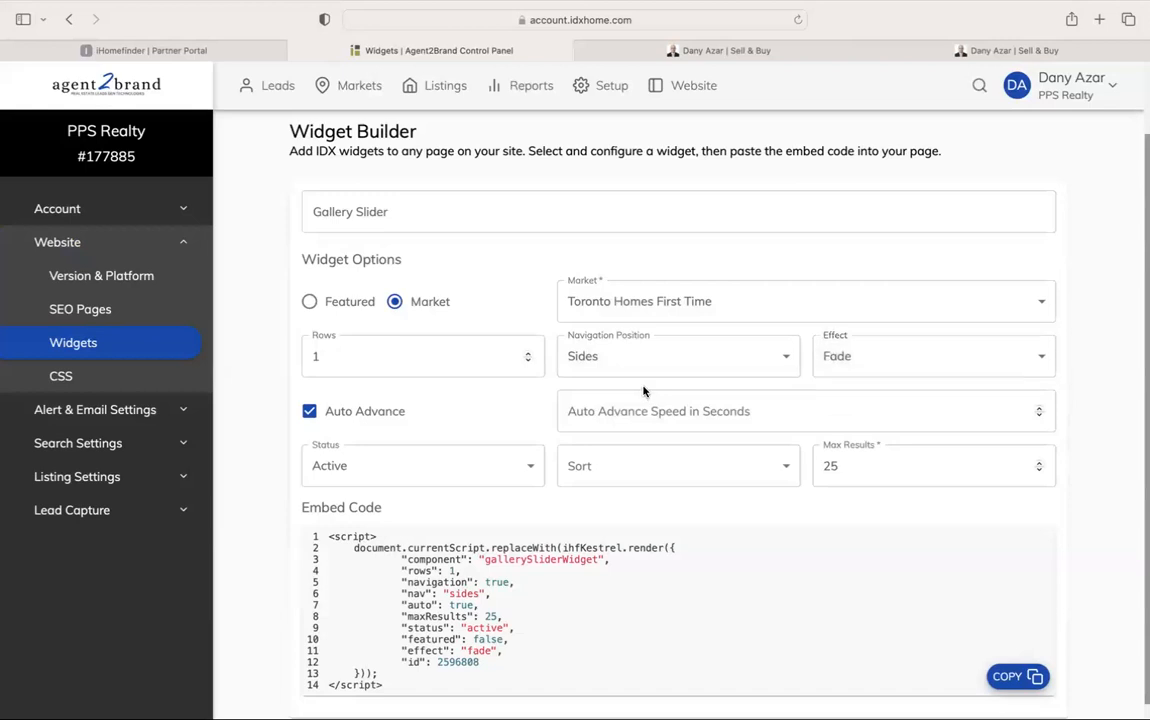
left_click(390, 412)
Sort by Price (Low to High), keep max results at 25, and copy the embed code
scroll(420, 430, "down", 1)
left_click(598, 443)
left_click(611, 450)
left_click(613, 450)
left_click(622, 474)
left_click(857, 452)
left_click(859, 480)
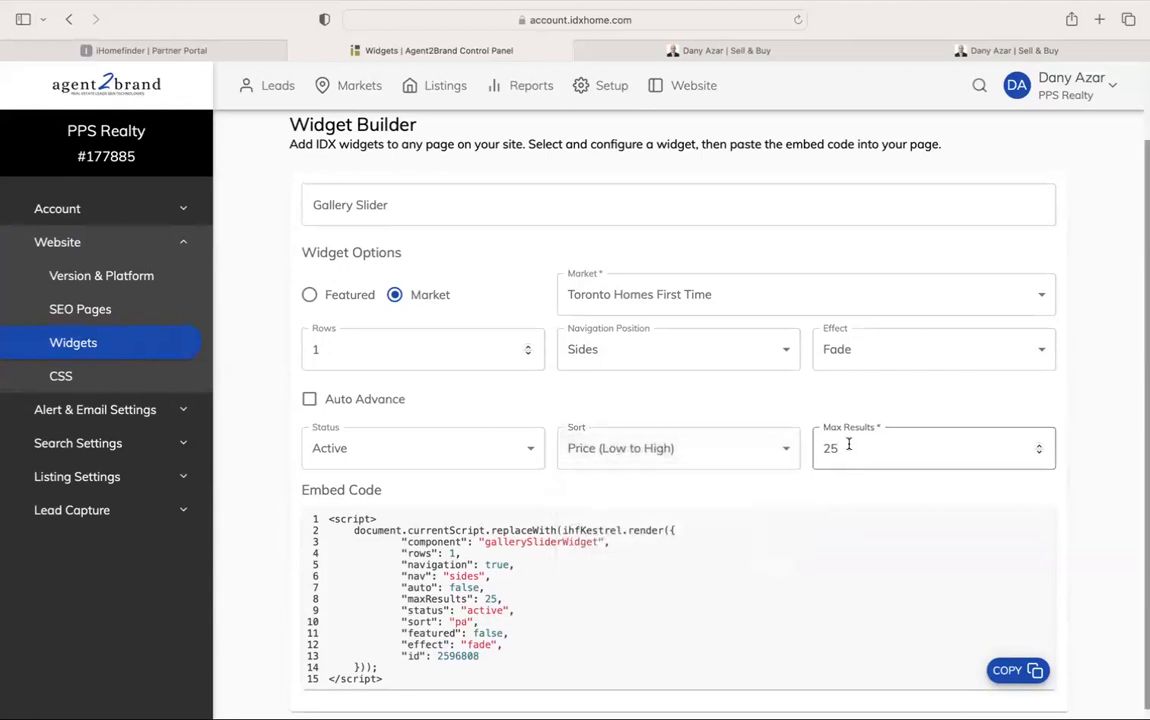
left_click(1015, 670)
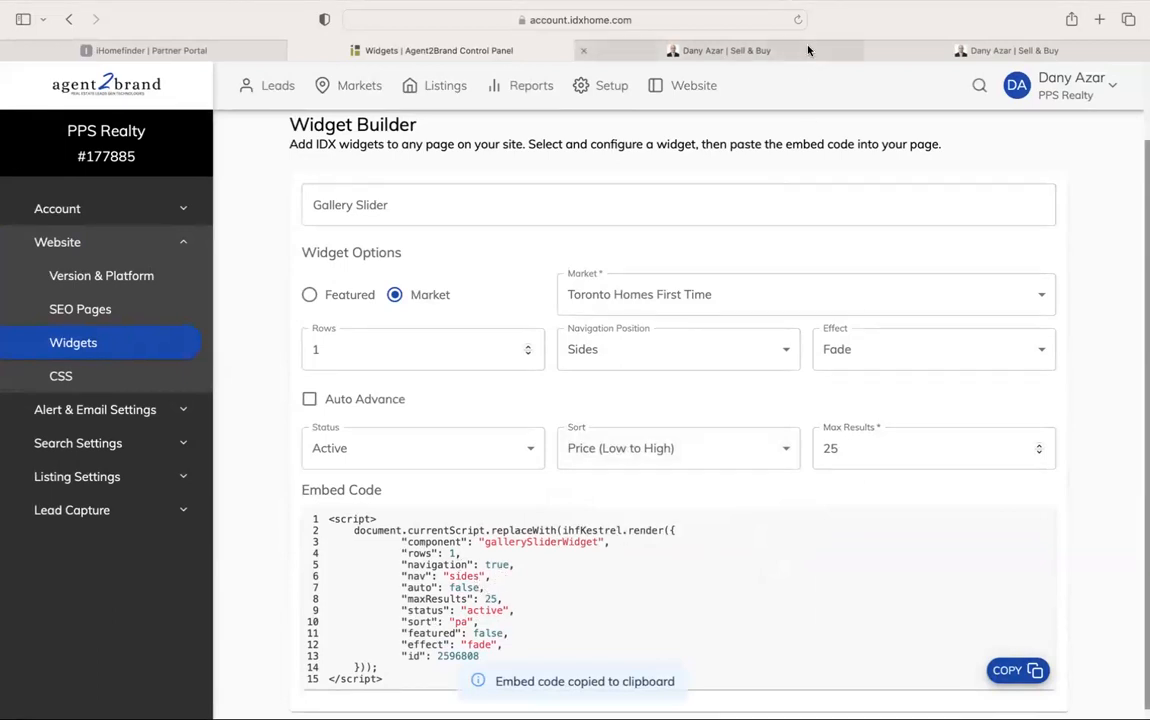
left_click(727, 50)
Replace the Featured Listings code block's script with the gallery slider embed code
left_click(540, 325)
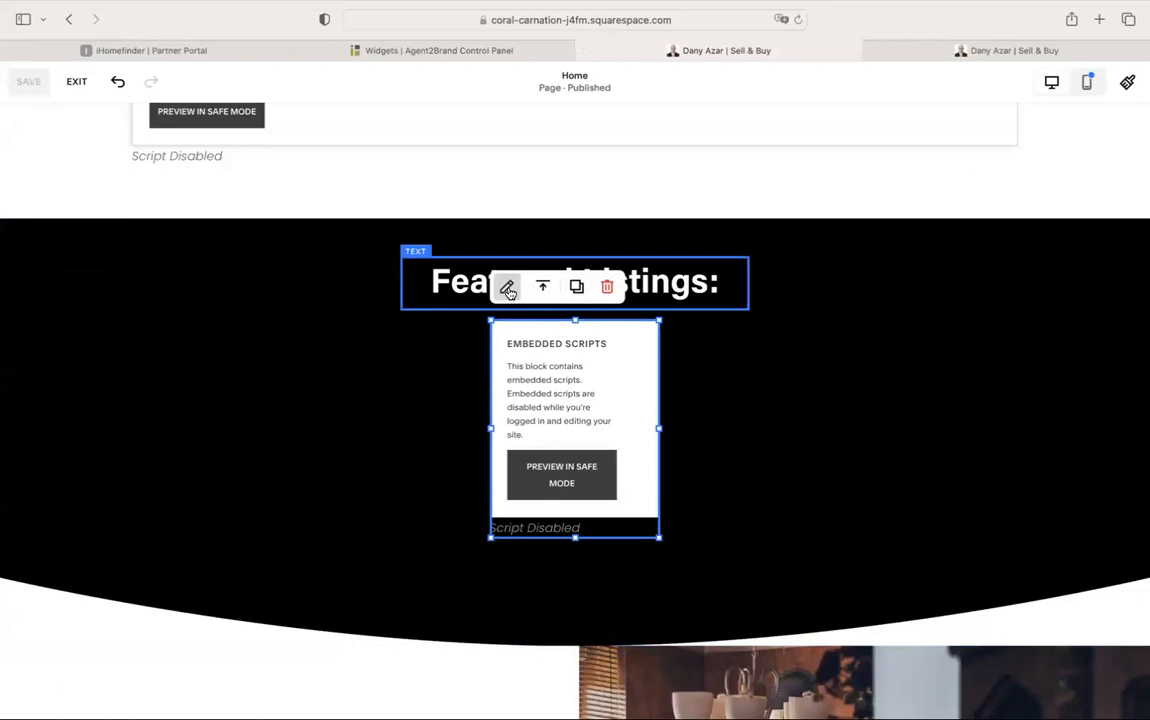
left_click(507, 287)
left_click_drag(812, 545, 723, 409)
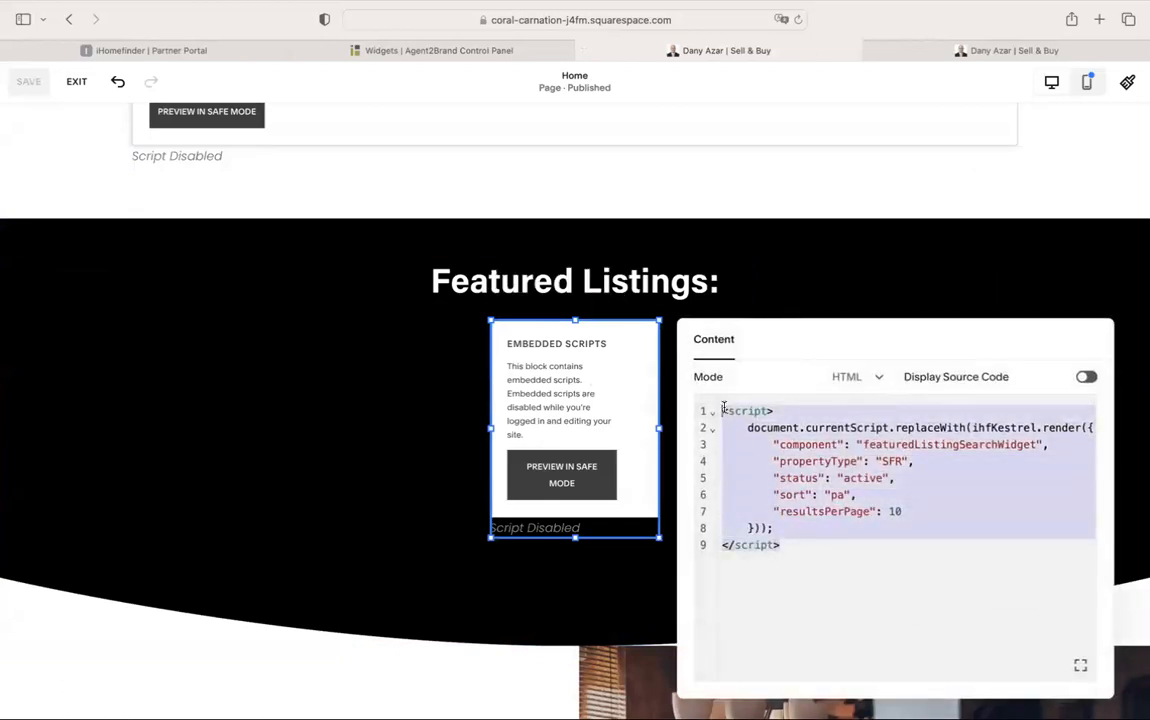
key("super+v")
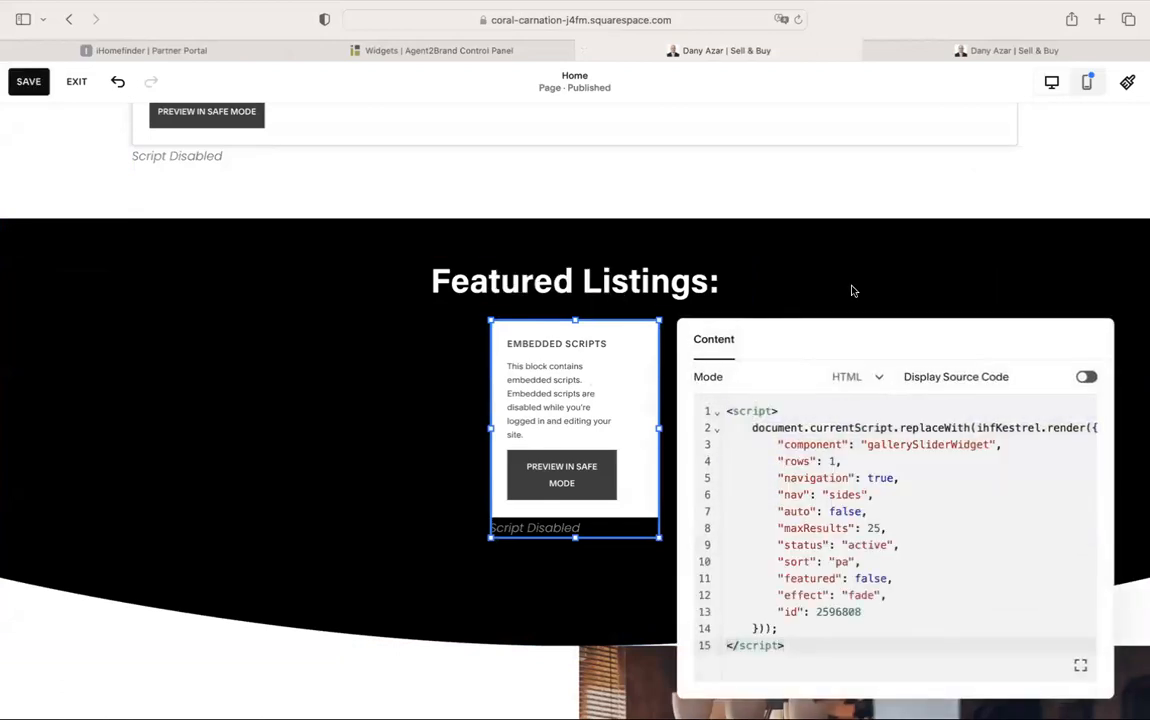
left_click(852, 291)
Widen the code block on both sides and shorten its height
left_click_drag(490, 428, 183, 429)
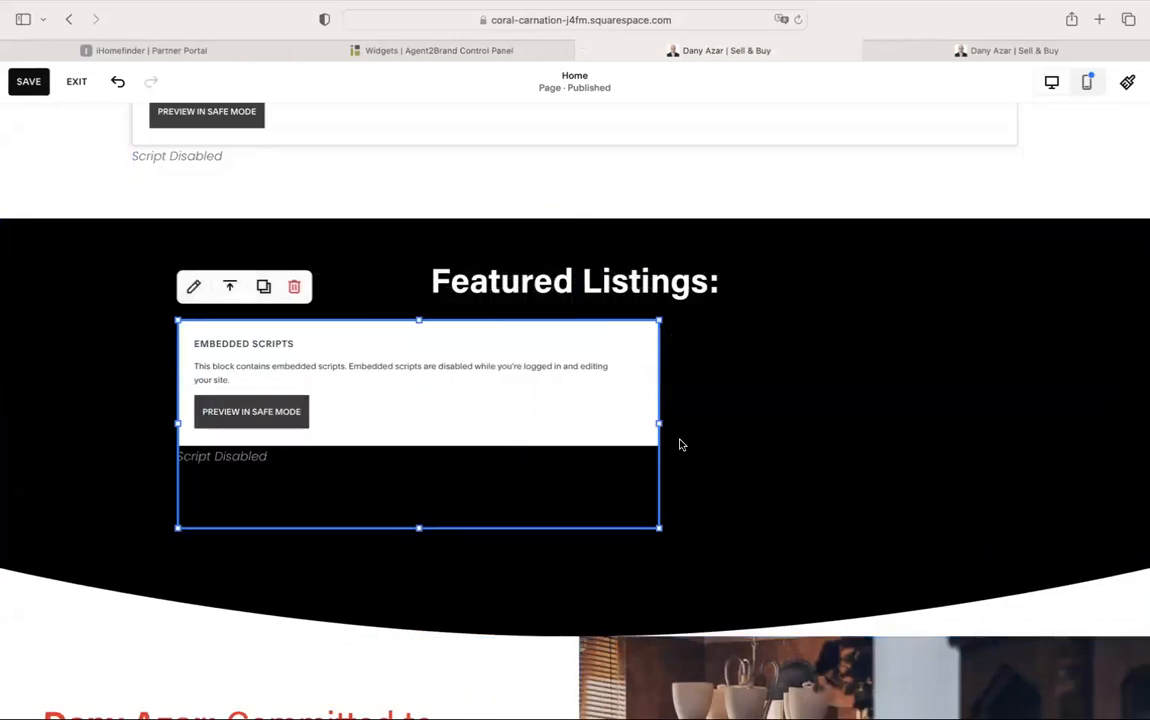
left_click_drag(658, 423, 966, 403)
left_click(850, 279)
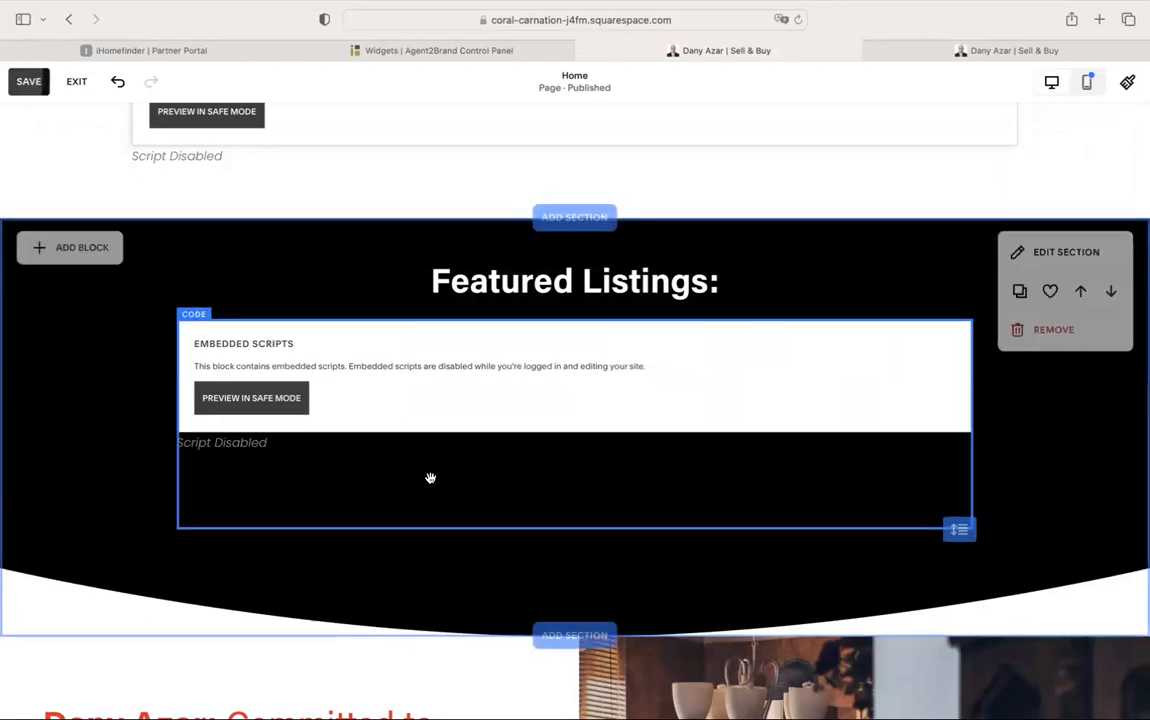
left_click(587, 509)
left_click_drag(576, 529, 589, 432)
Shorten the Featured Listings section, save the homepage, and view the live site
left_click(648, 569)
left_click_drag(956, 530, 965, 396)
left_click(817, 261)
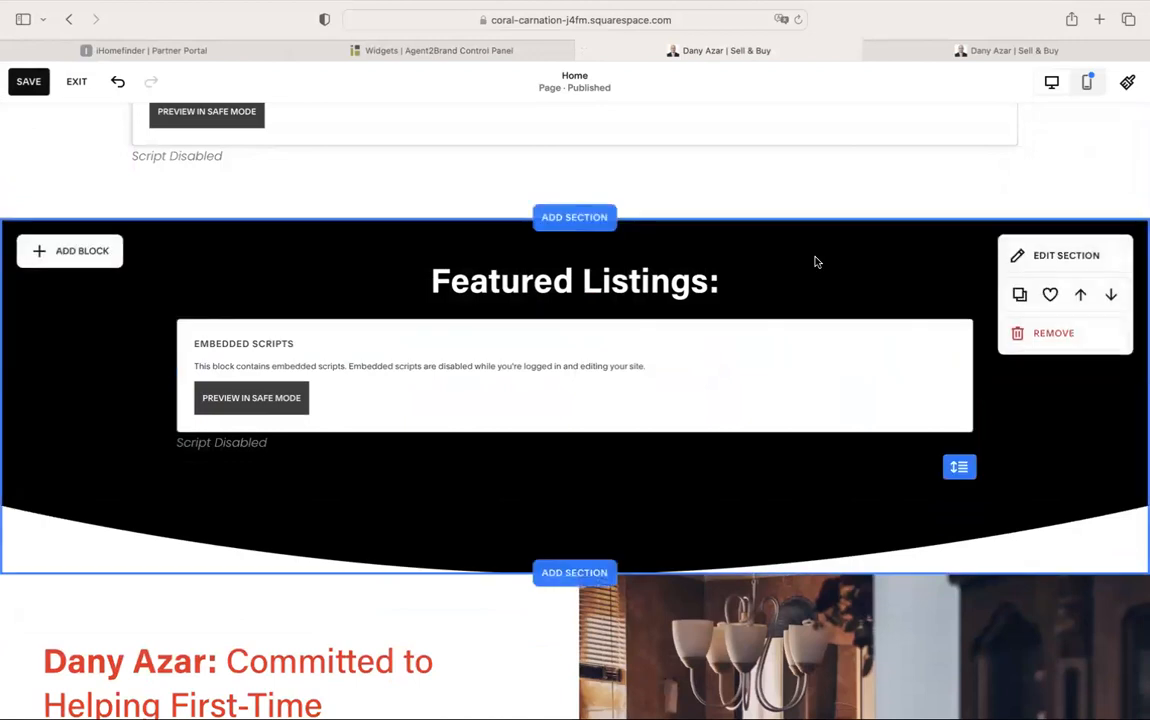
left_click(31, 84)
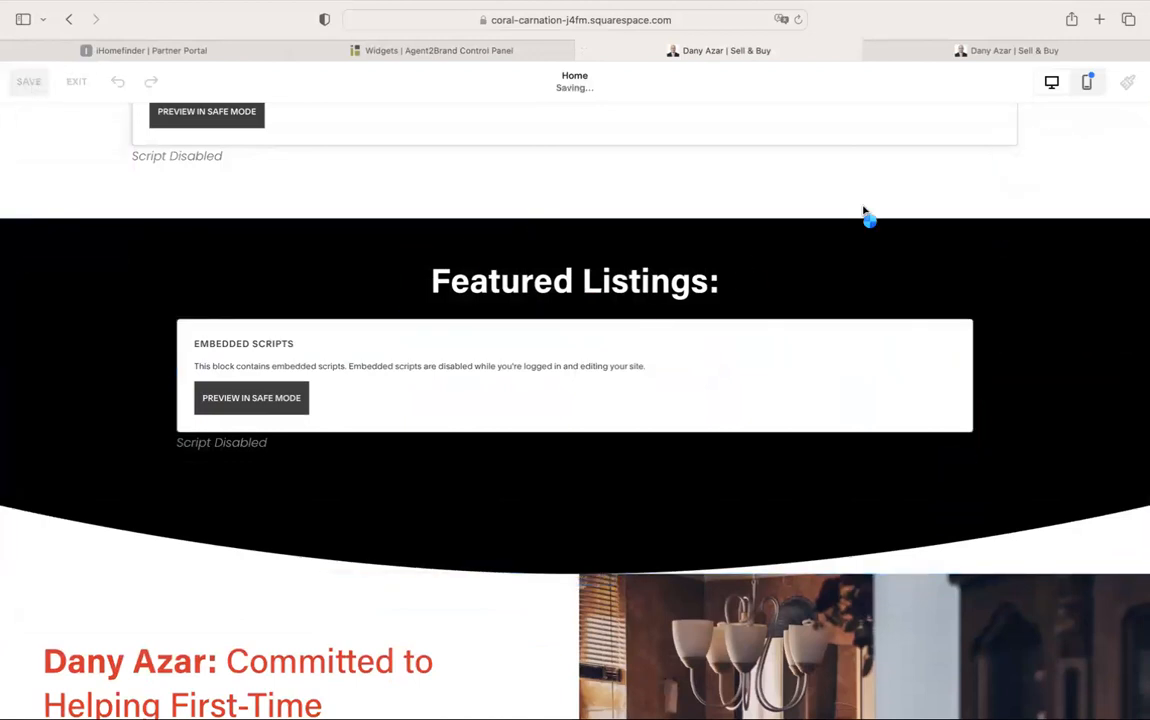
left_click(1005, 51)
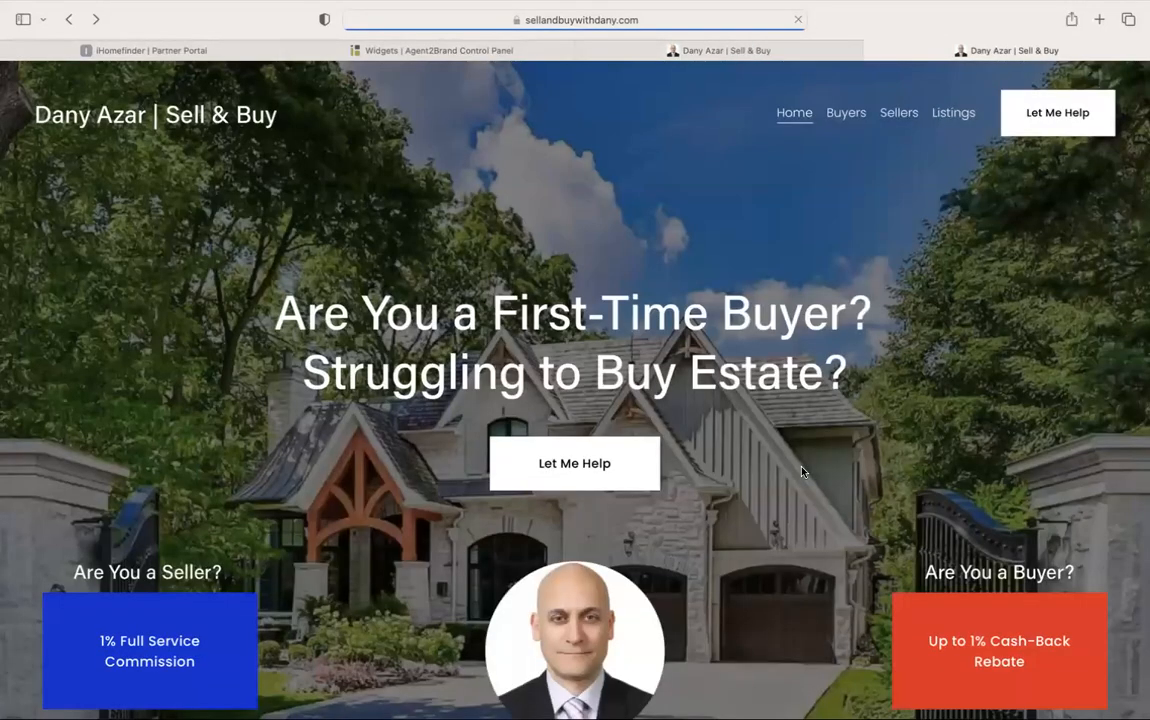
Check the live homepage's Featured Listings slider cards, then return to the site editor
scroll(802, 471, "up", 15)
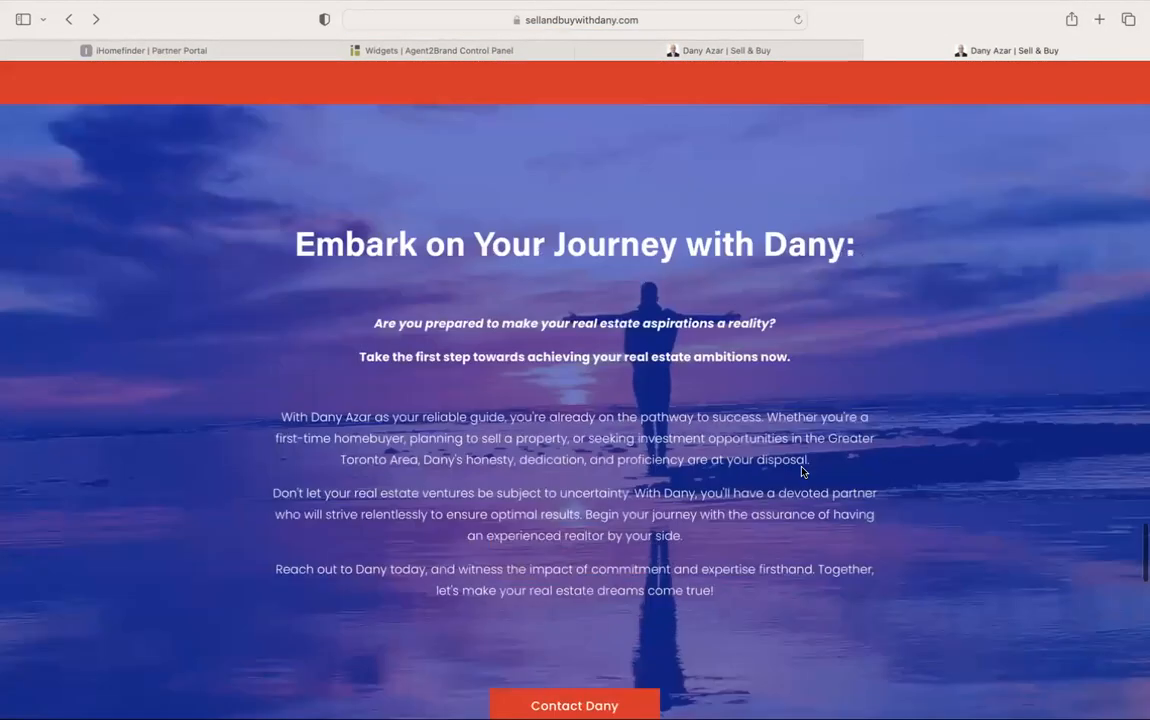
scroll(802, 471, "up", 10)
scroll(802, 472, "down", 2)
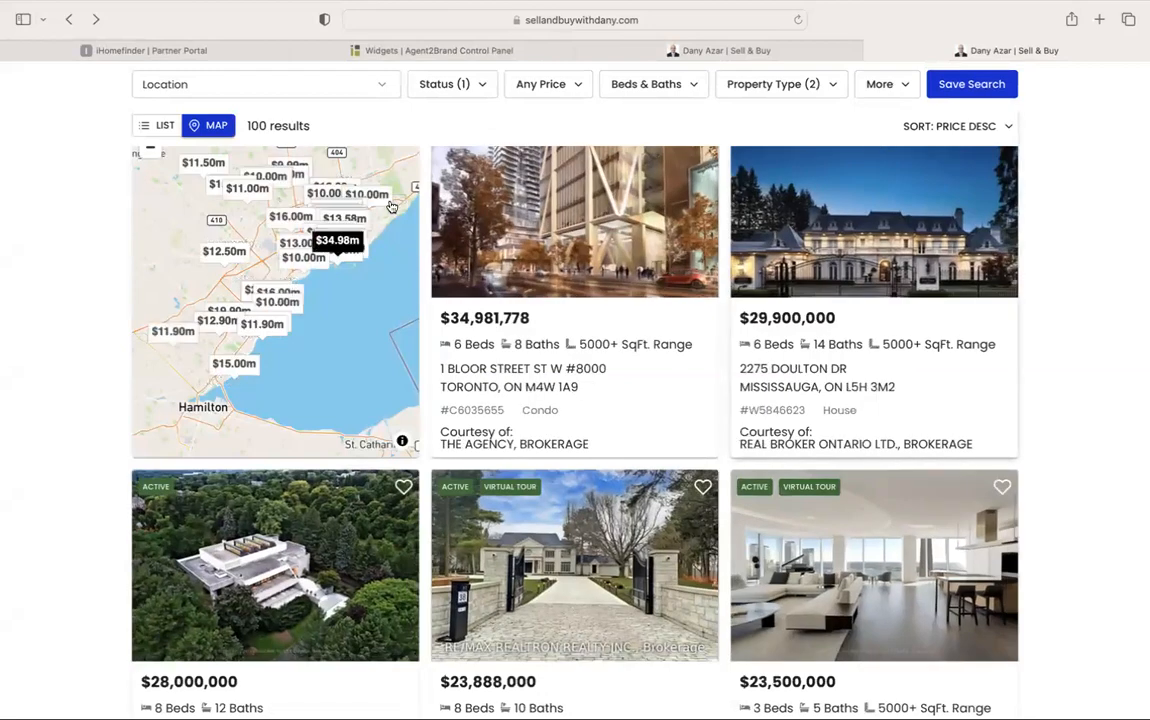
left_click(70, 21)
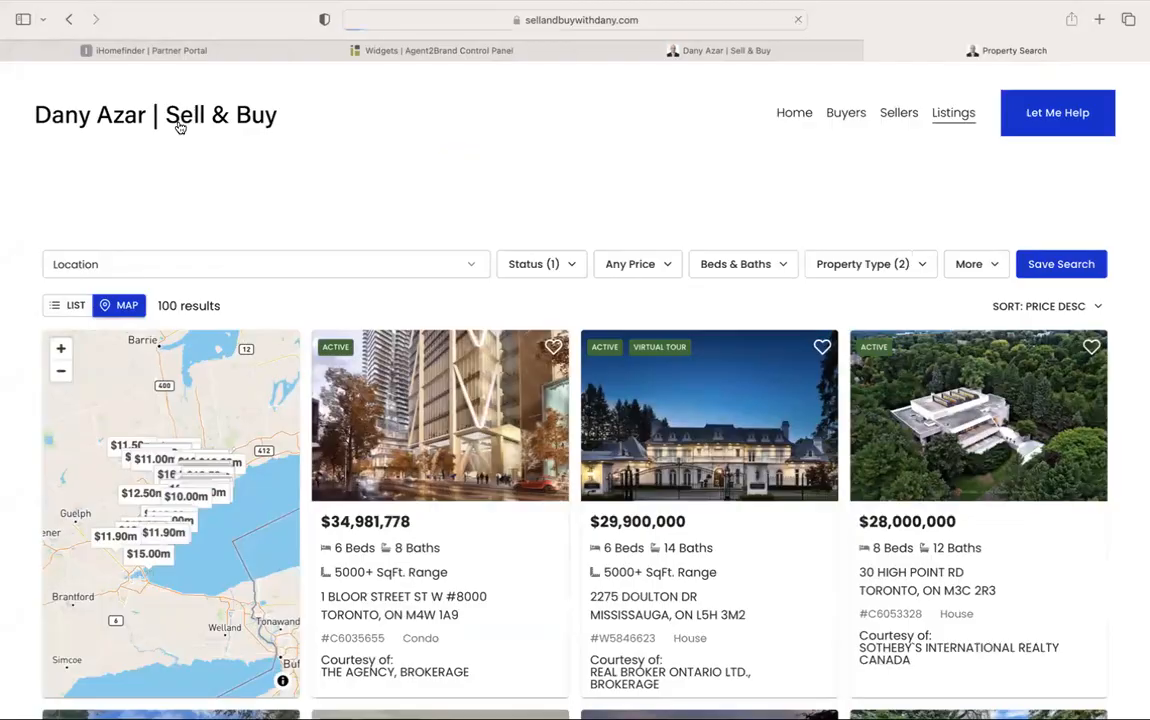
left_click(177, 121)
scroll(482, 197, "down", 15)
scroll(537, 225, "down", 20)
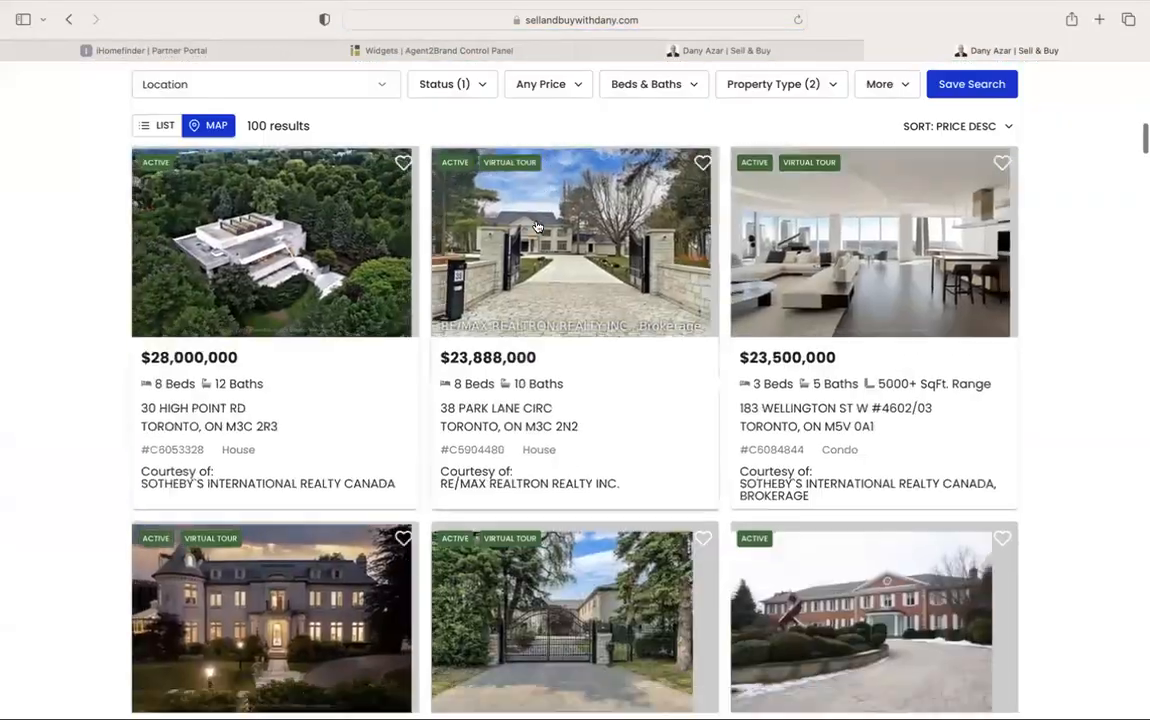
scroll(537, 225, "down", 20)
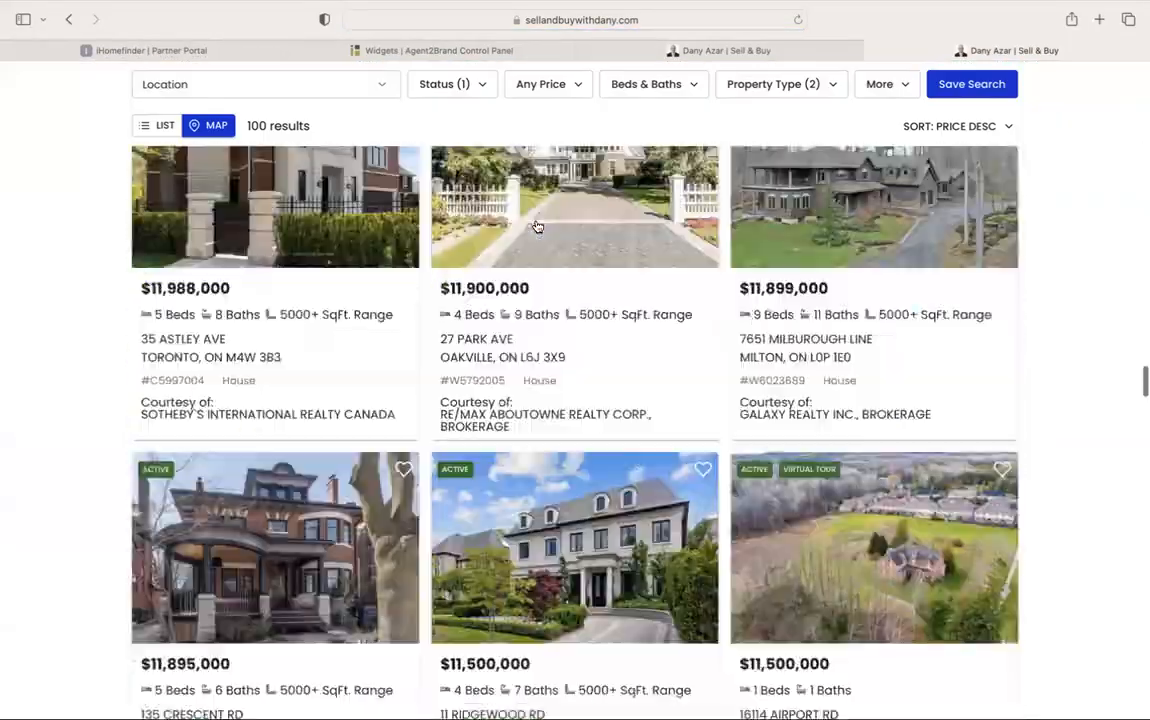
scroll(550, 150, "up", 3)
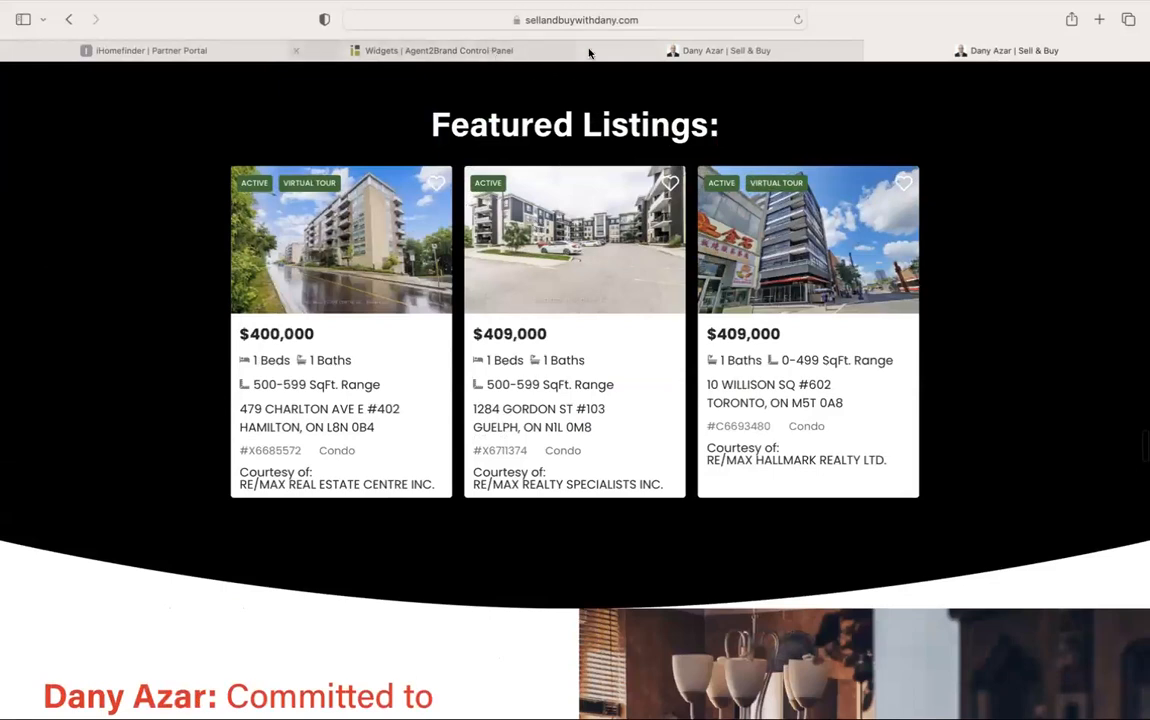
left_click(590, 50)
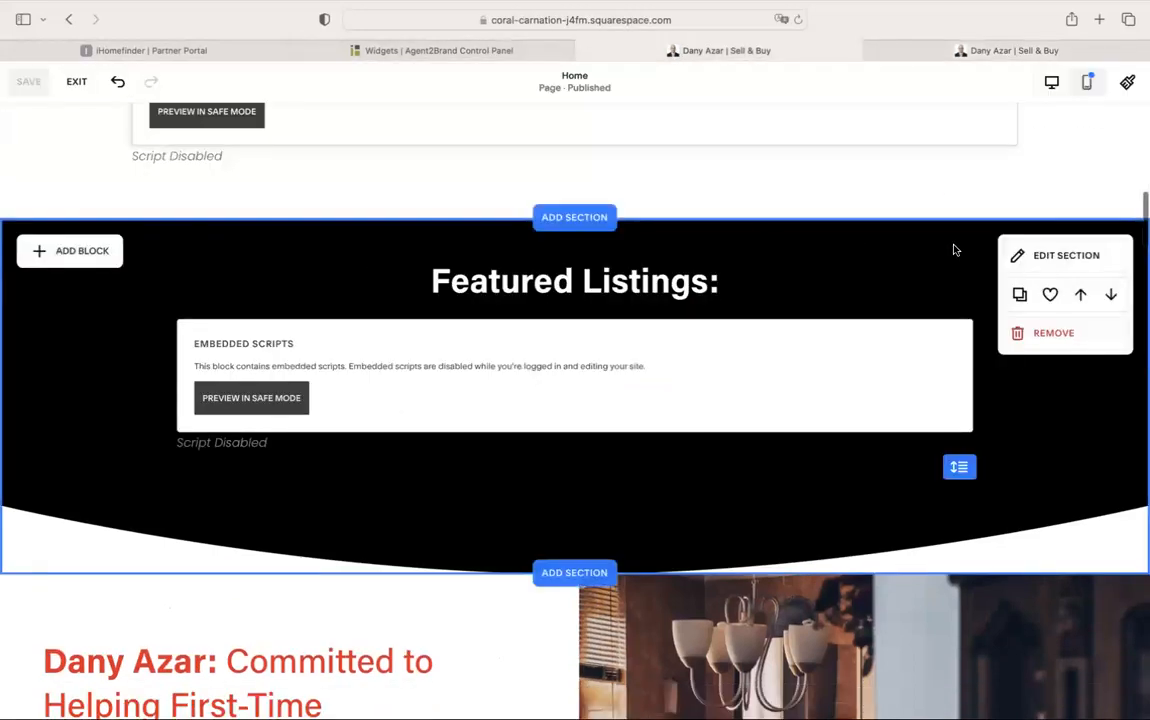
Give the Featured Listings section the Light 2 colour theme and save the homepage
left_click(1045, 250)
left_click(1010, 229)
left_click(1050, 232)
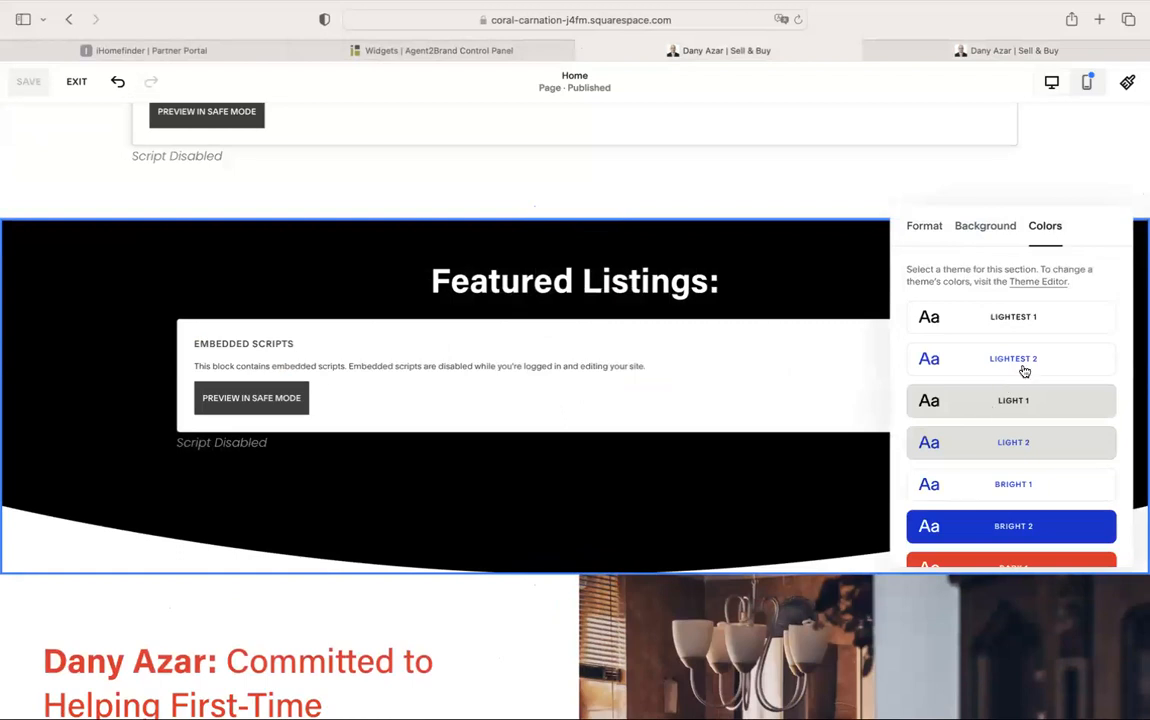
left_click(1042, 447)
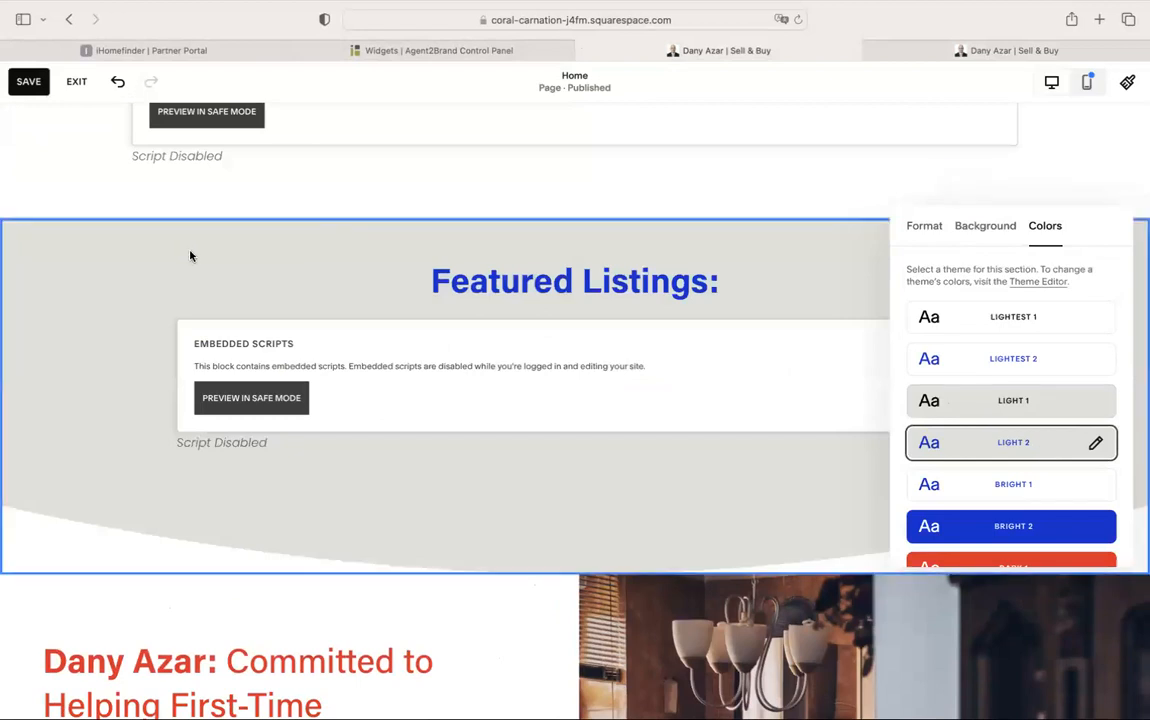
left_click(110, 175)
left_click(18, 80)
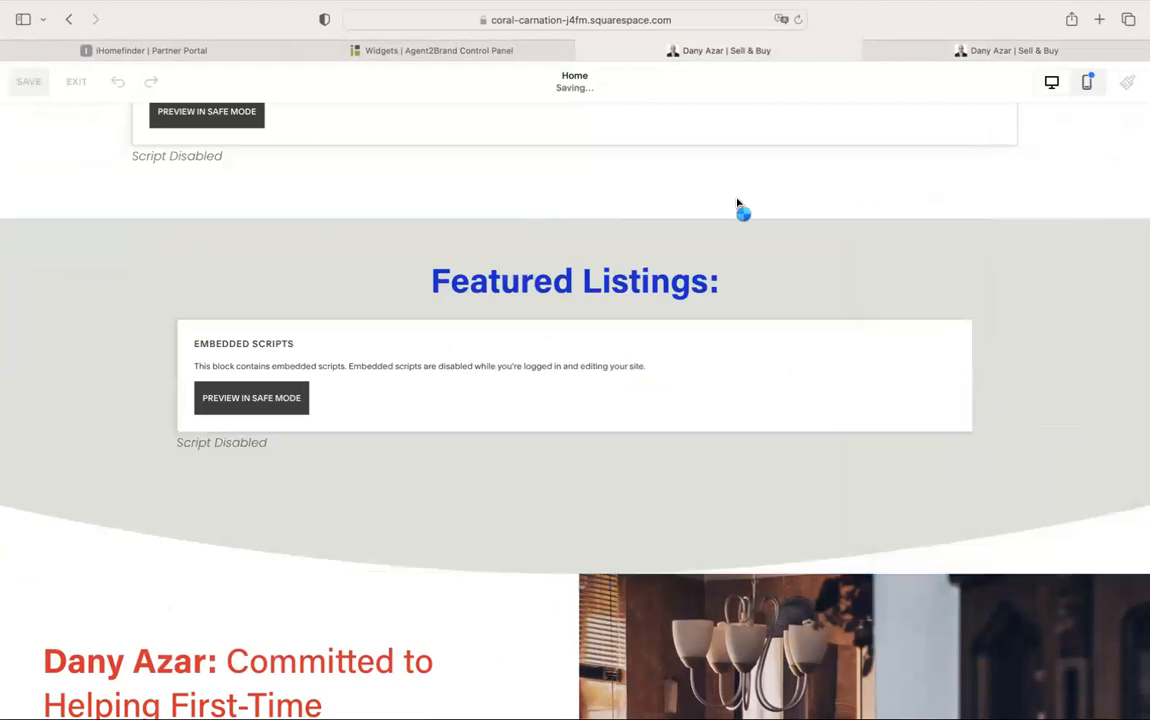
Scroll through the updated live homepage and its listings
left_click(1010, 50)
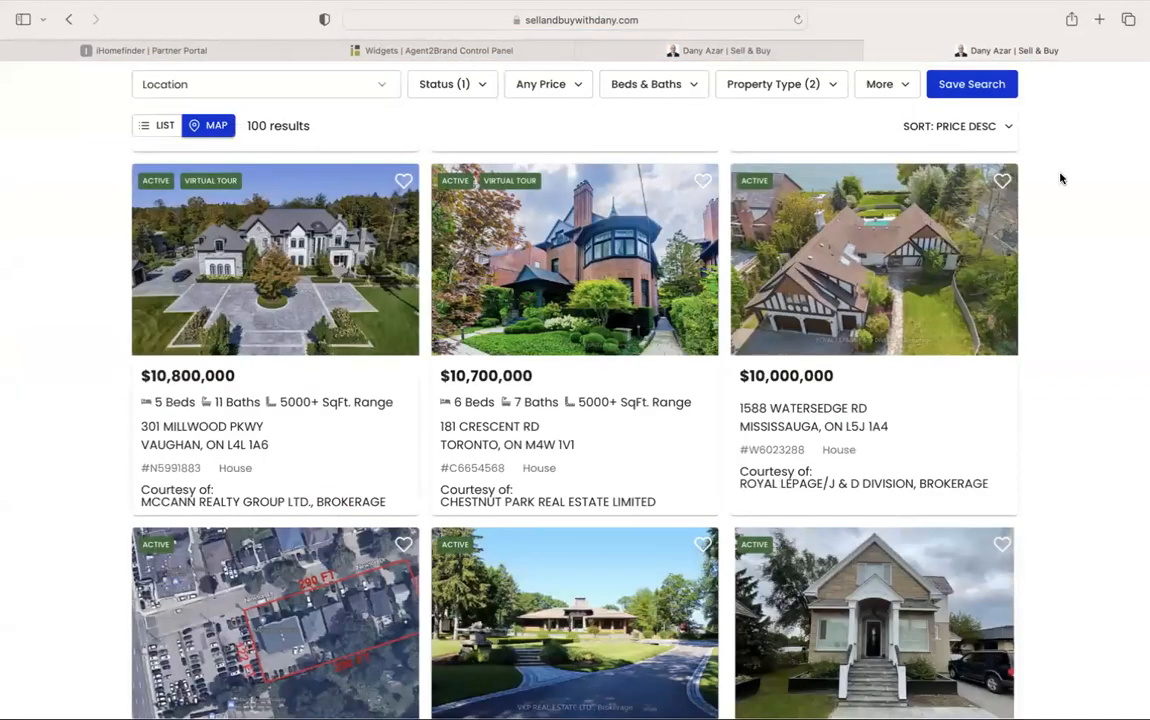
scroll(1061, 178, "up", 20)
scroll(1061, 178, "up", 15)
scroll(1061, 178, "down", 15)
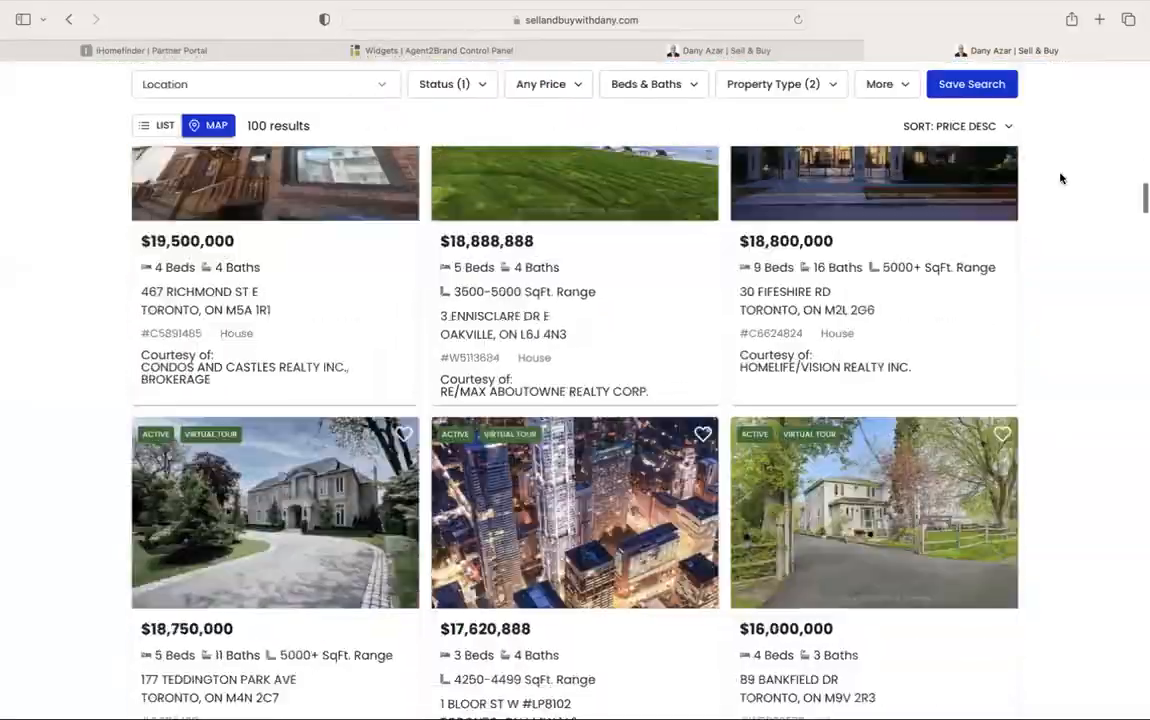
scroll(1061, 178, "down", 20)
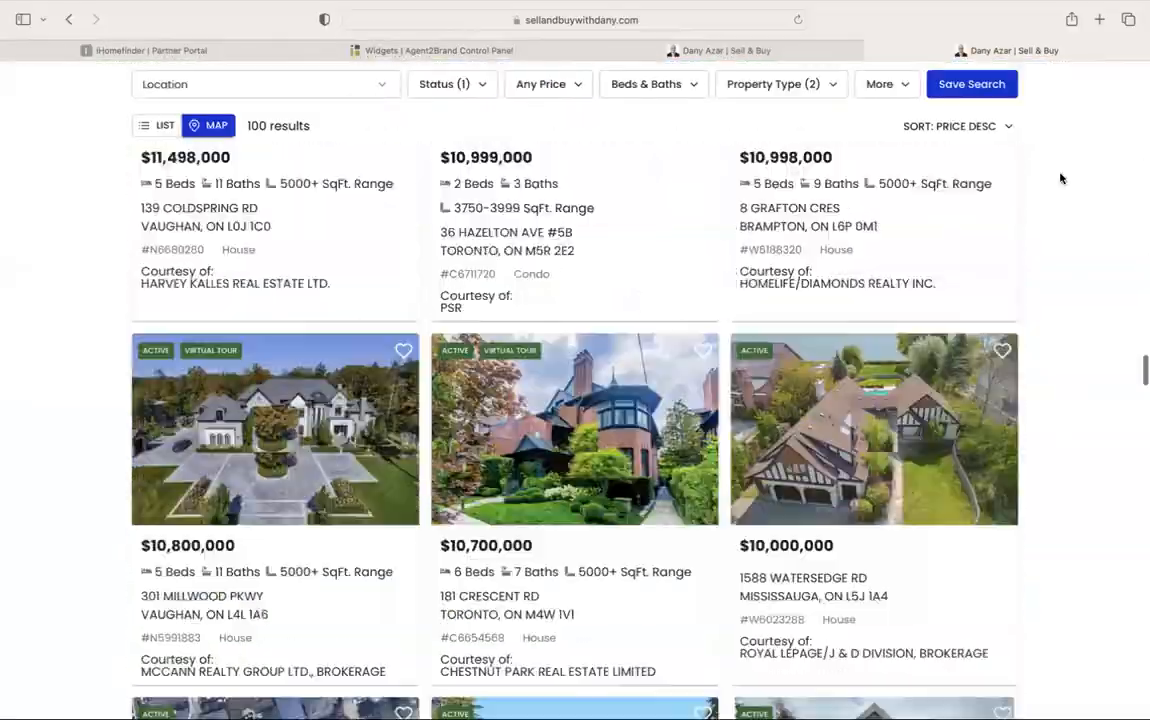
scroll(1061, 178, "down", 20)
scroll(1061, 178, "up", 5)
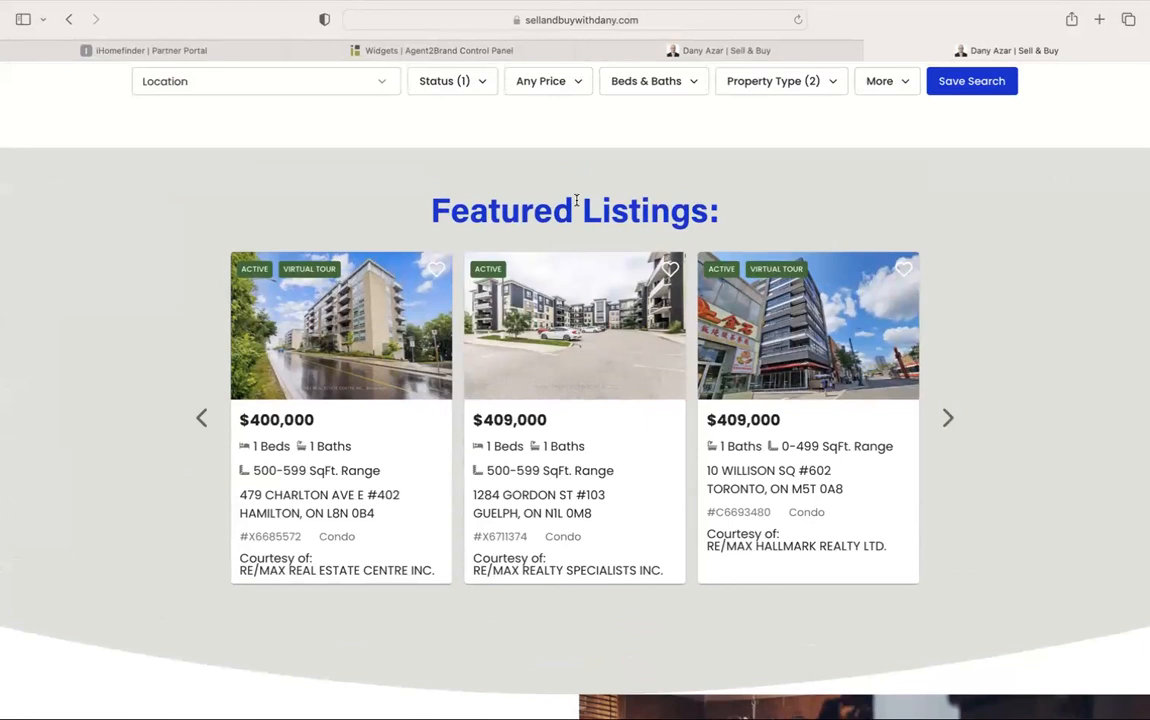
Retype the listings heading as 'First Time Home Buyers: Featured Listings'
left_click(730, 50)
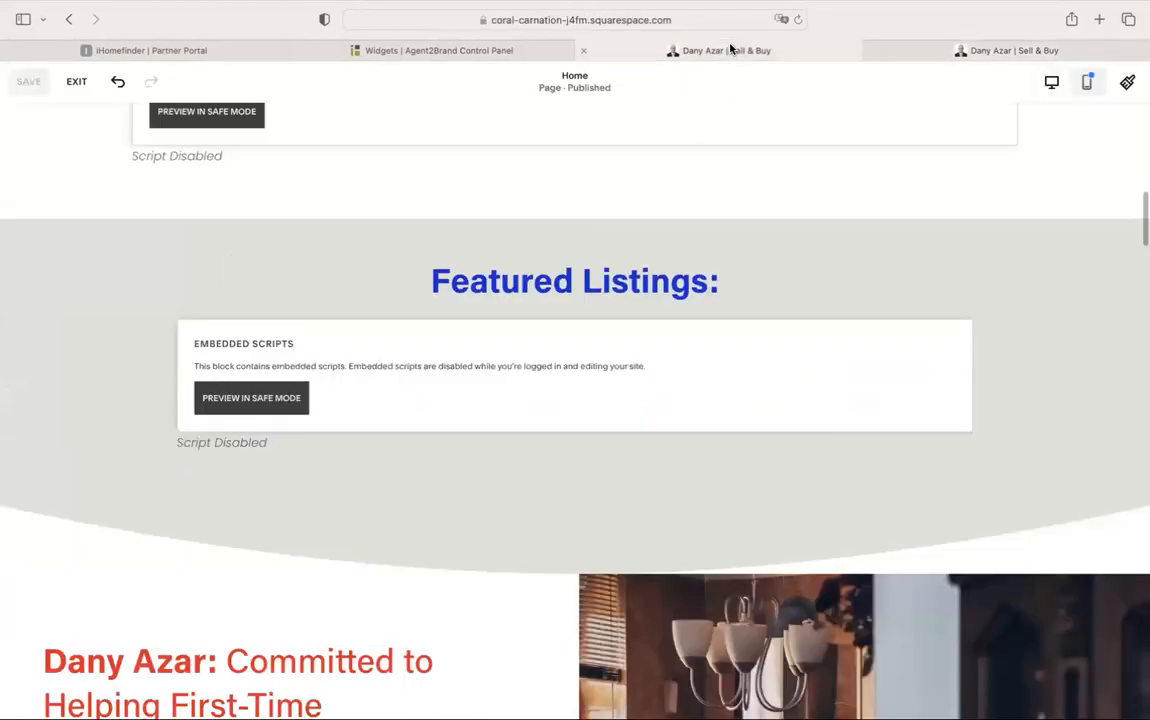
double_click(463, 280)
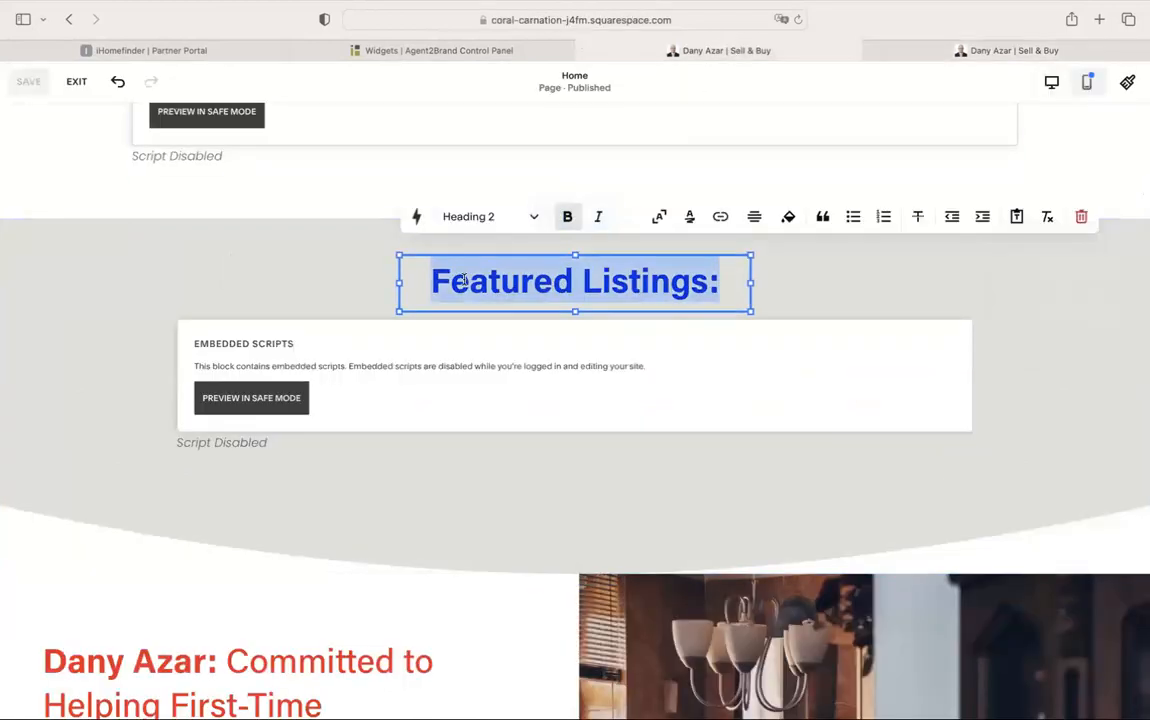
key("BackSpace")
key("BackSpace")
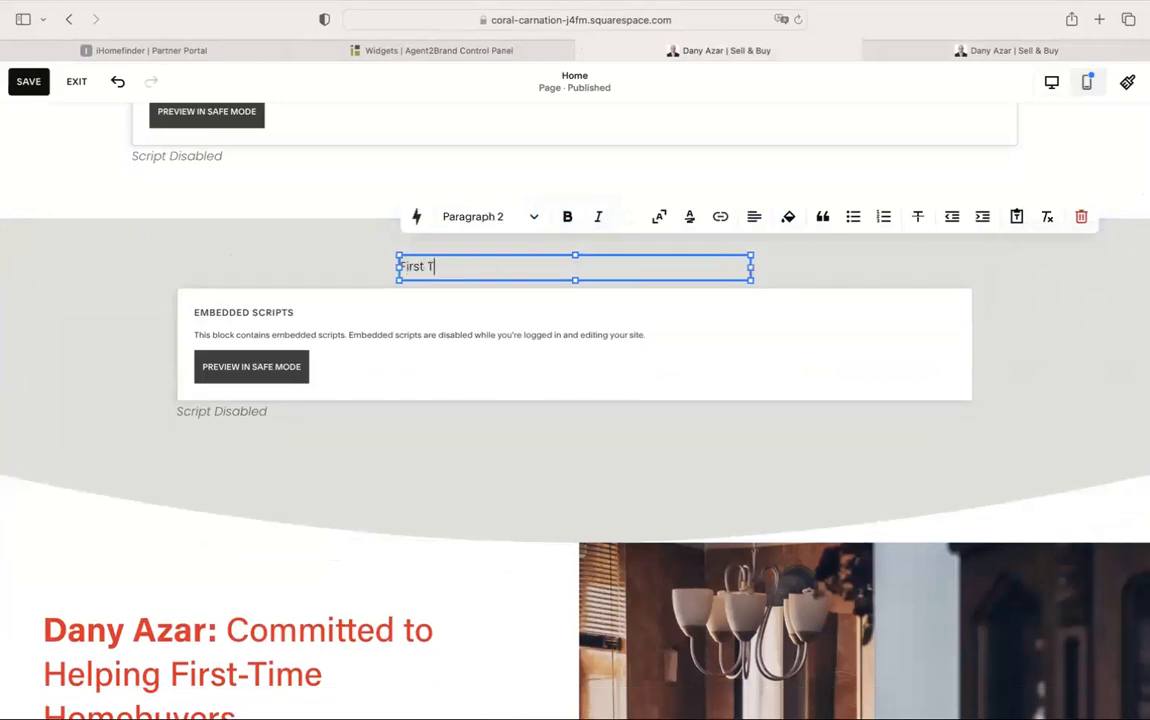
type("First Time Home Buyers ")
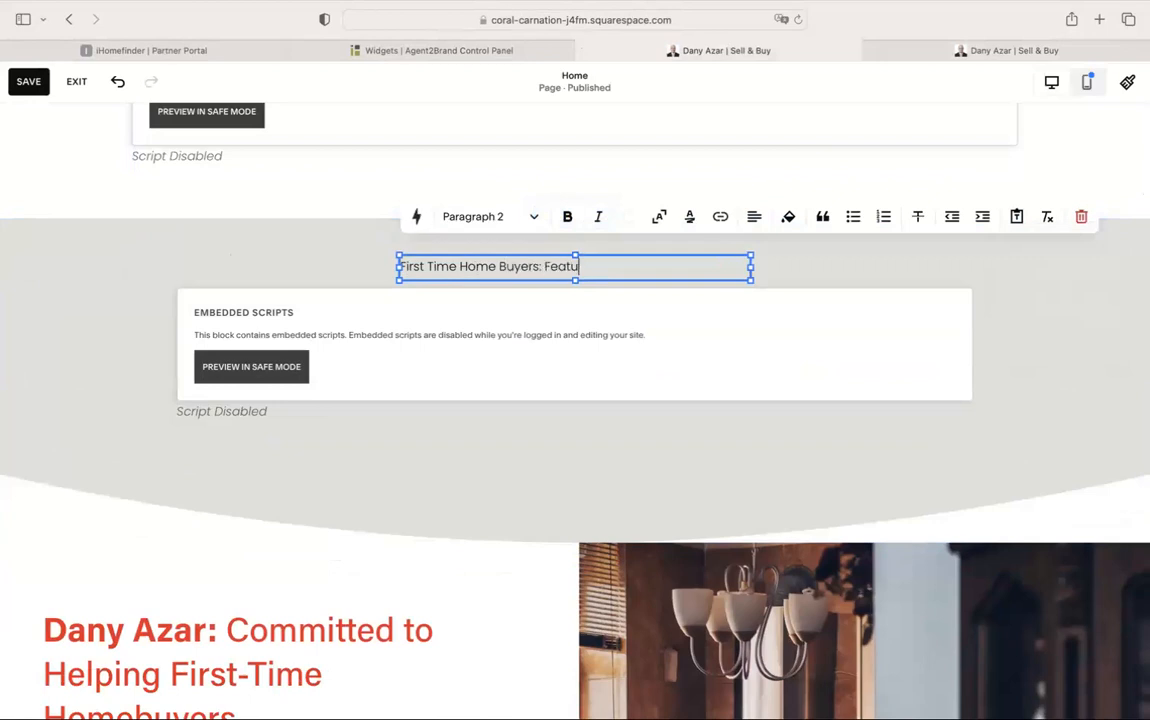
type(" Featured Listings")
Make the heading bold, Heading 2, and centre-aligned
triple_click(477, 265)
left_click(567, 216)
left_click(508, 218)
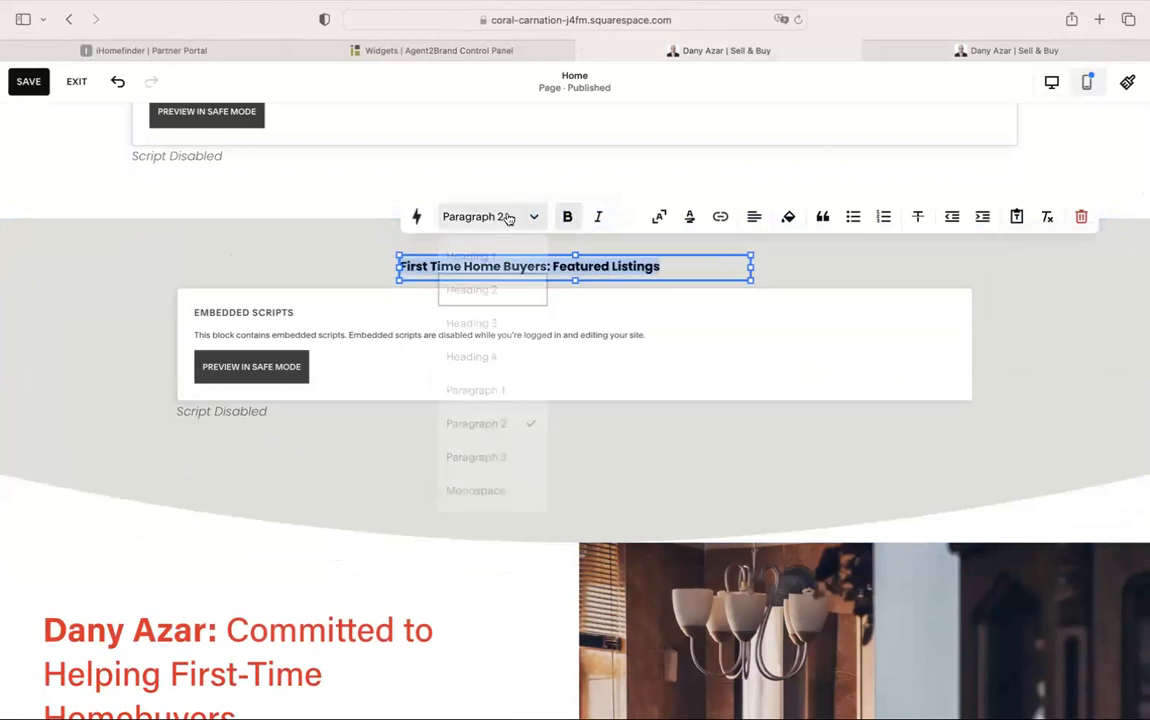
left_click(508, 289)
left_click(752, 218)
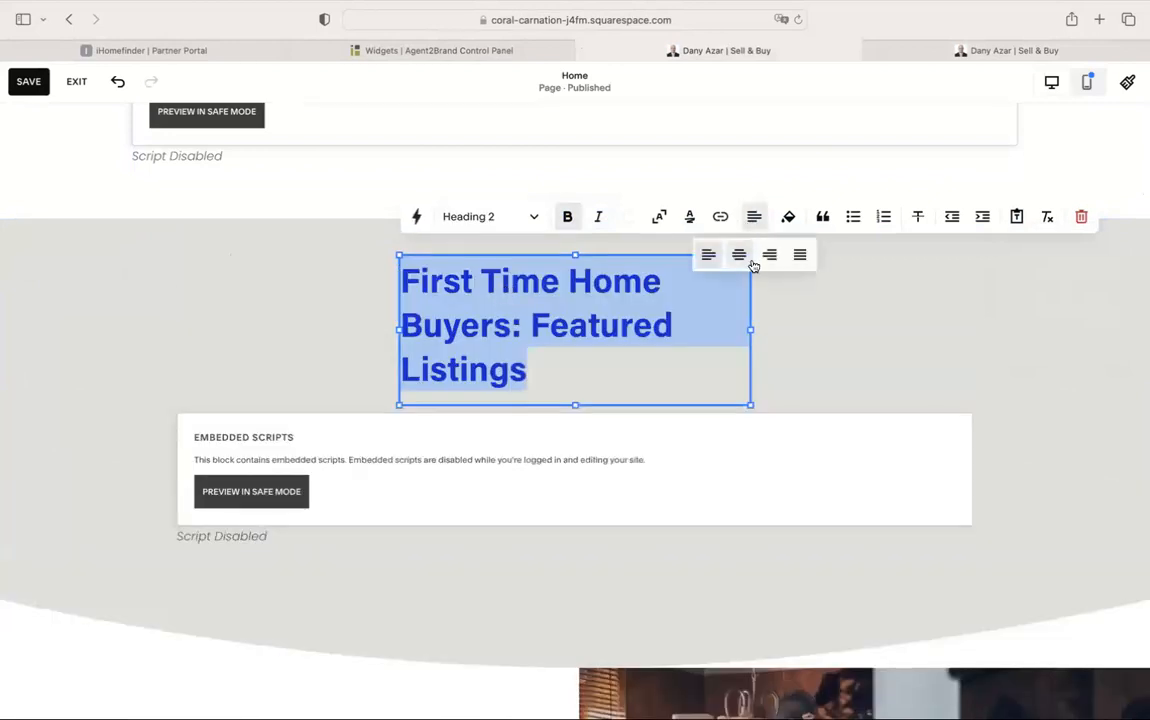
left_click(740, 256)
left_click(834, 288)
Widen the heading block to fit one line, move the script block under it, shorten the section
left_click(616, 311)
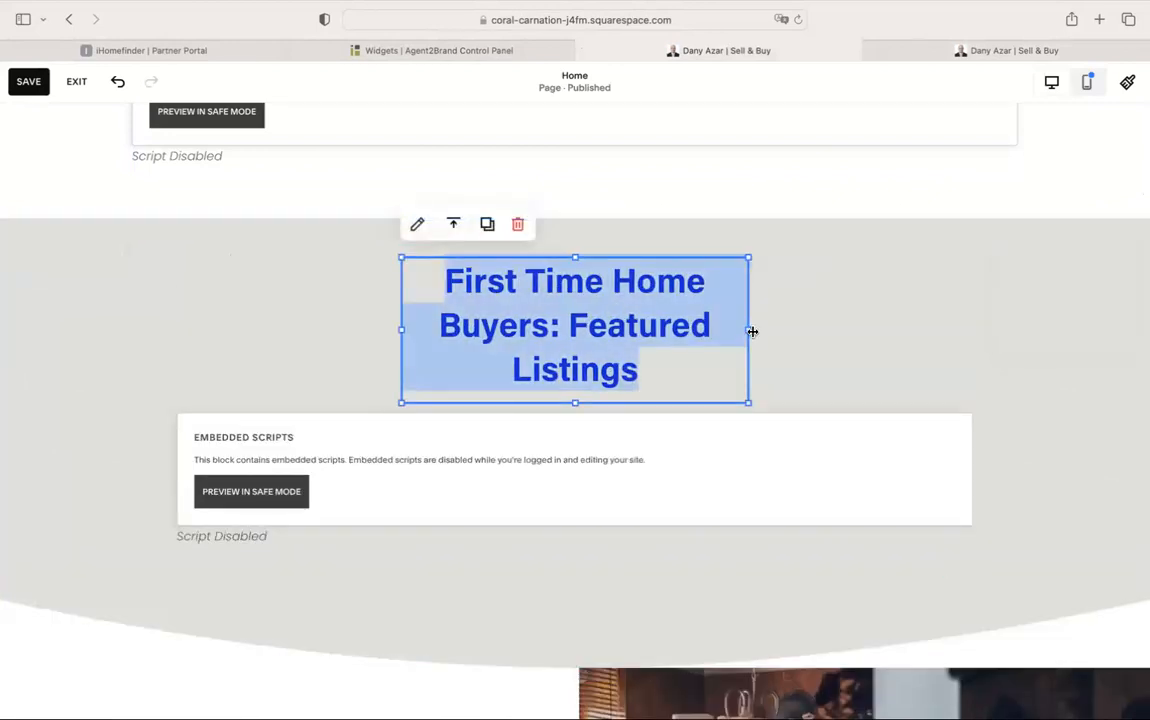
left_click_drag(768, 336, 1016, 324)
left_click_drag(401, 330, 177, 336)
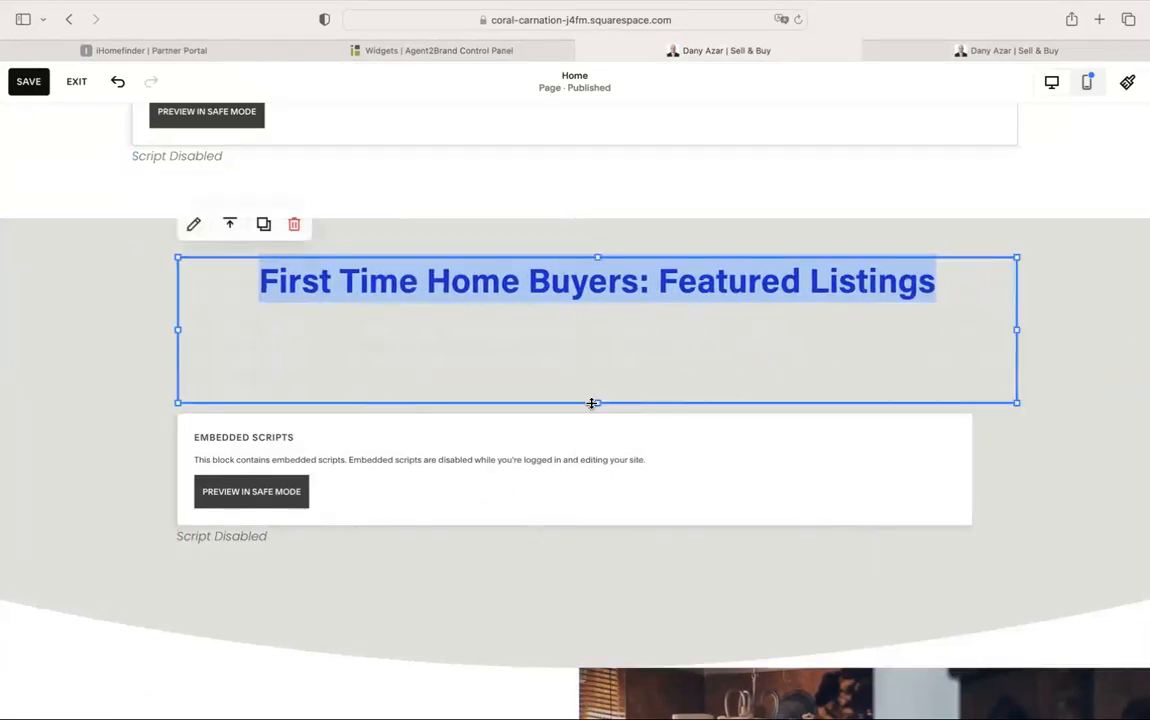
left_click_drag(596, 401, 603, 315)
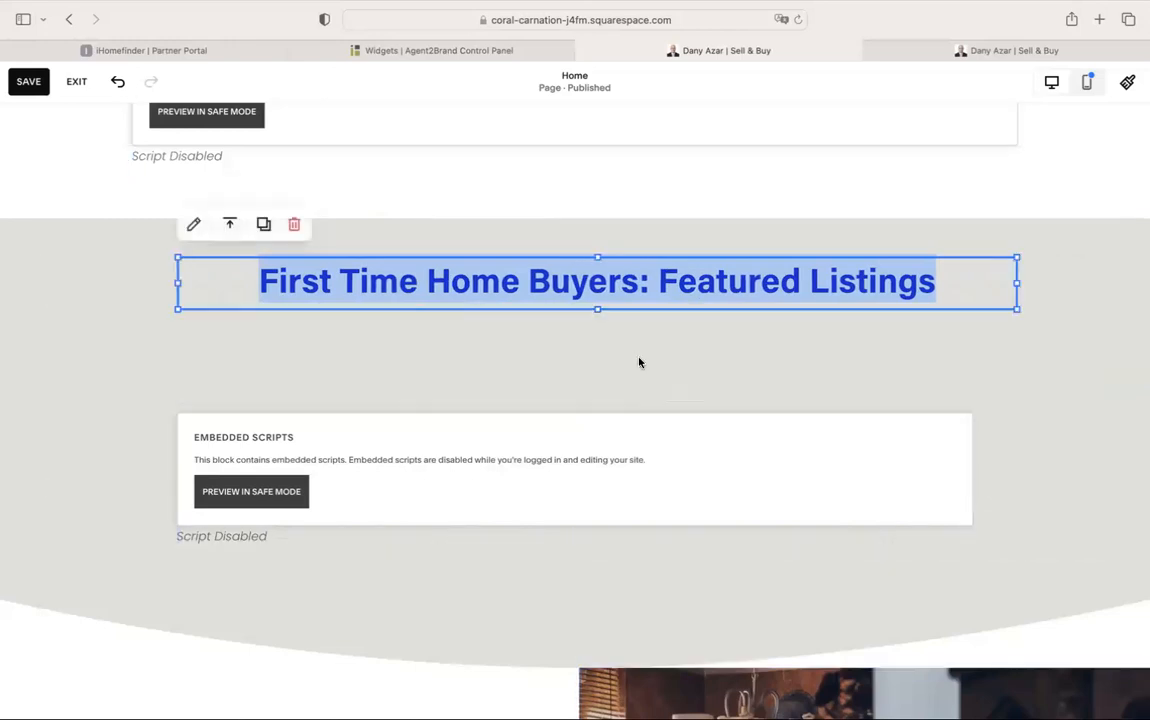
left_click_drag(672, 488, 680, 403)
left_click_drag(952, 555, 954, 388)
left_click(746, 495)
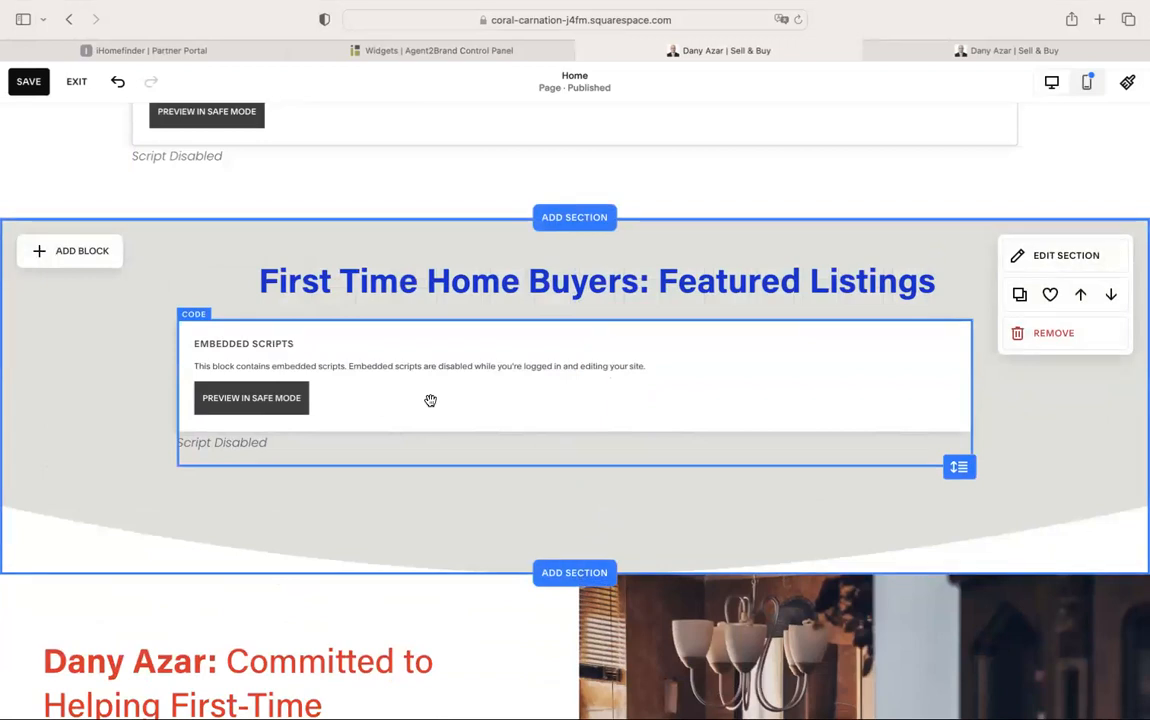
Widen the embedded script block left and right, save the homepage, and view the live site
left_click(200, 398)
left_click_drag(182, 393, 101, 397)
left_click_drag(970, 398, 1104, 399)
left_click(725, 500)
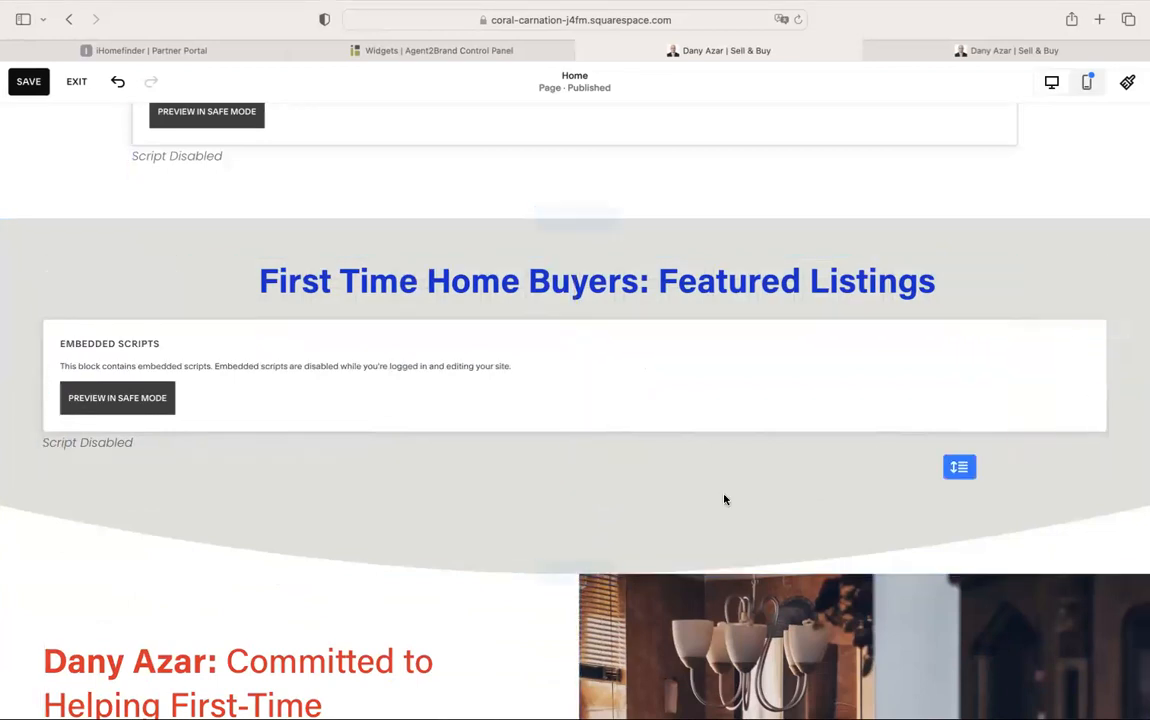
left_click(33, 82)
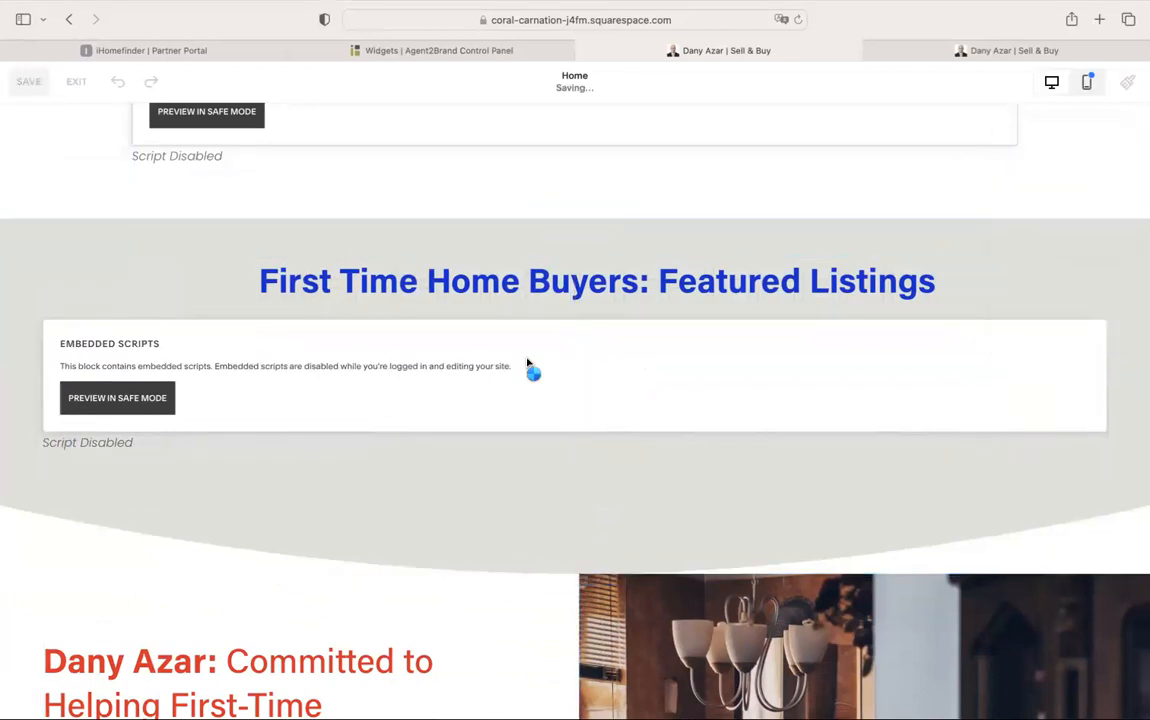
left_click(1024, 48)
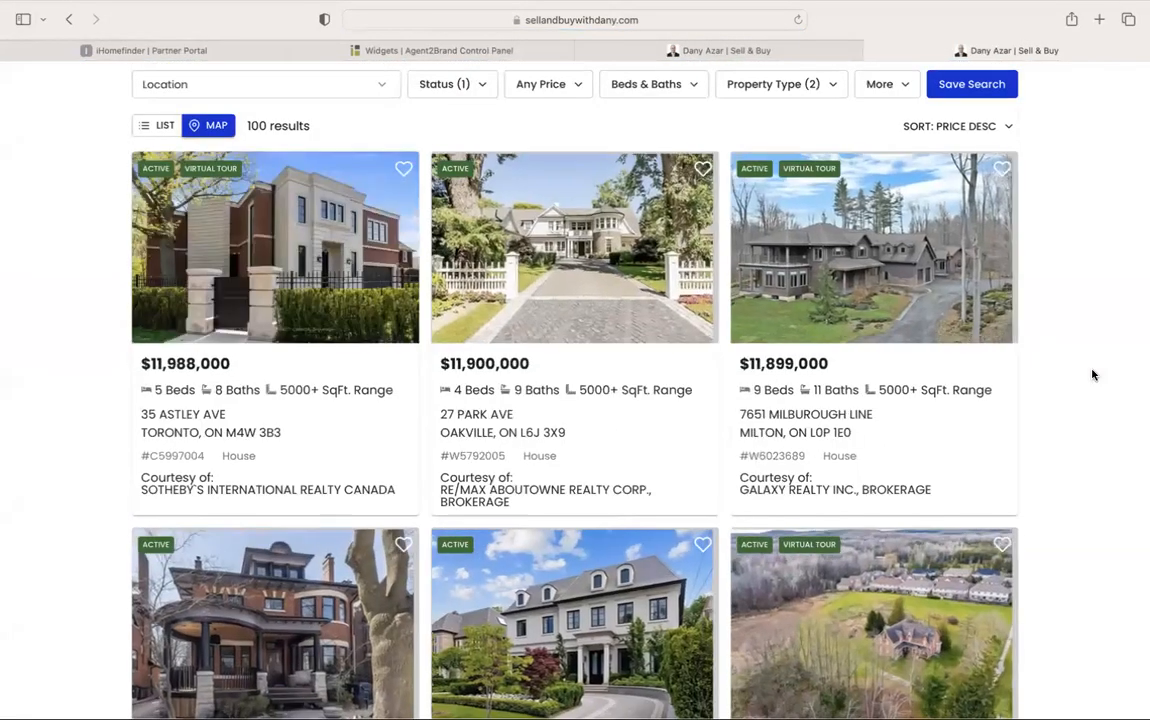
Page the live carousel to its final $425,000 listing and wrap back, then return to the widget builder
scroll(1092, 375, "down", 20)
scroll(1092, 375, "up", 5)
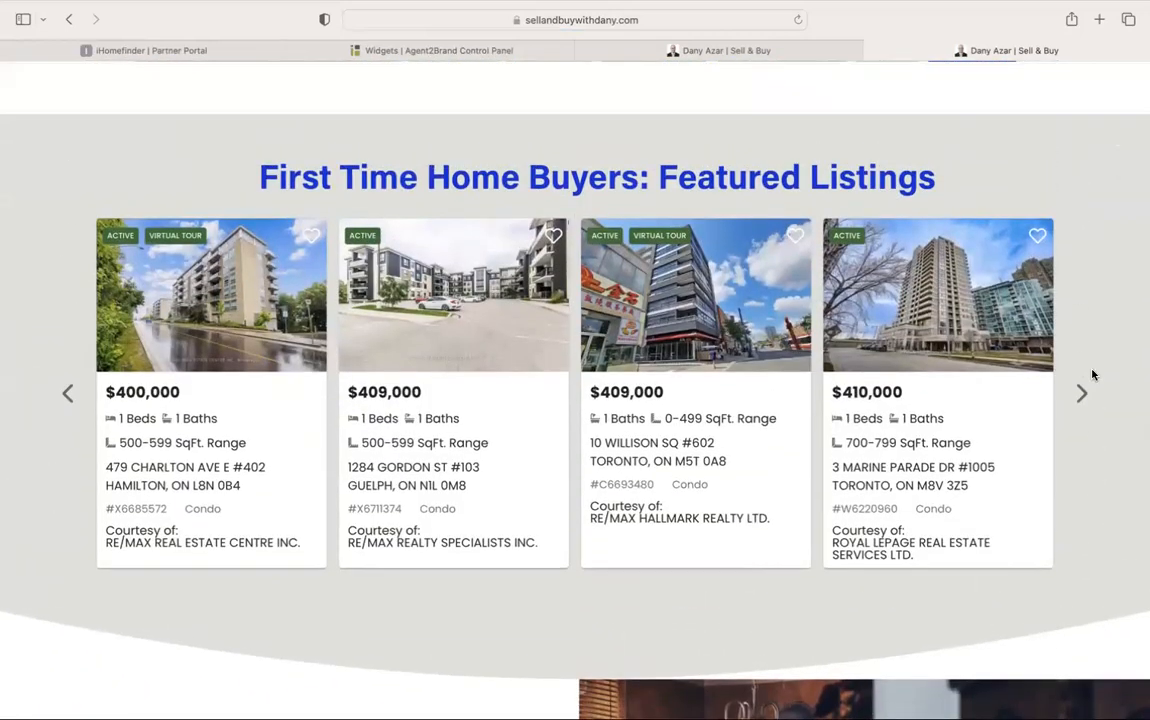
left_click(1082, 392)
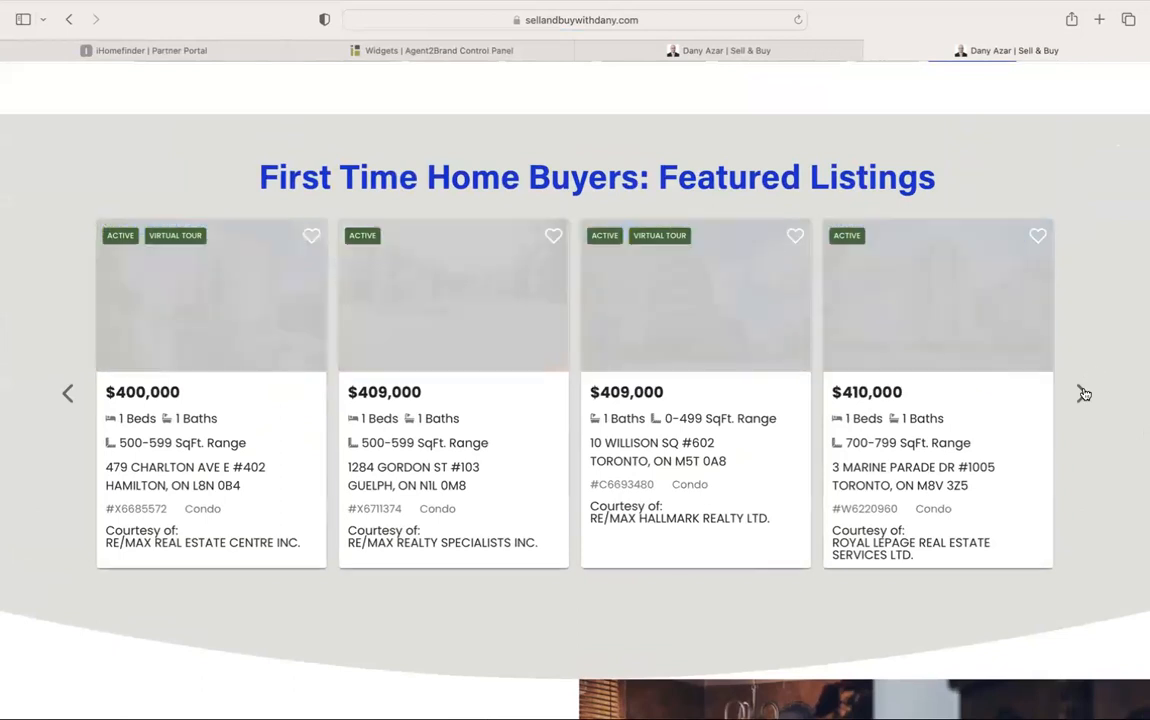
left_click(1082, 392)
left_click(1082, 392)
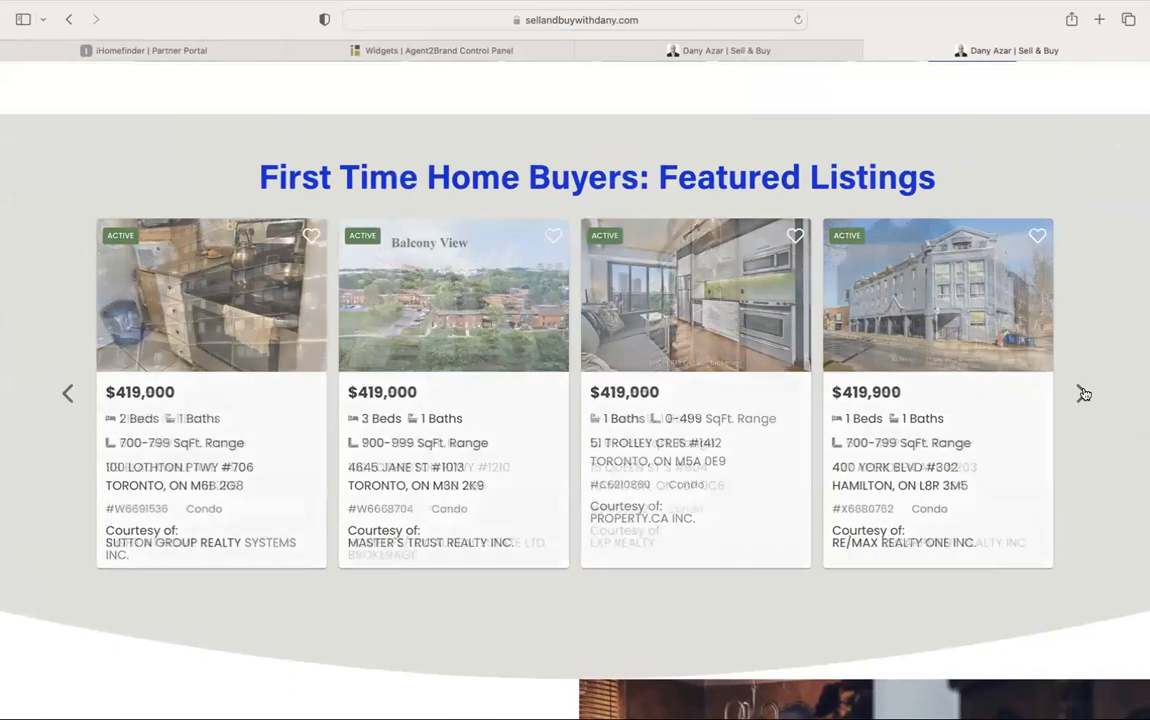
left_click(1082, 392)
left_click(1082, 392)
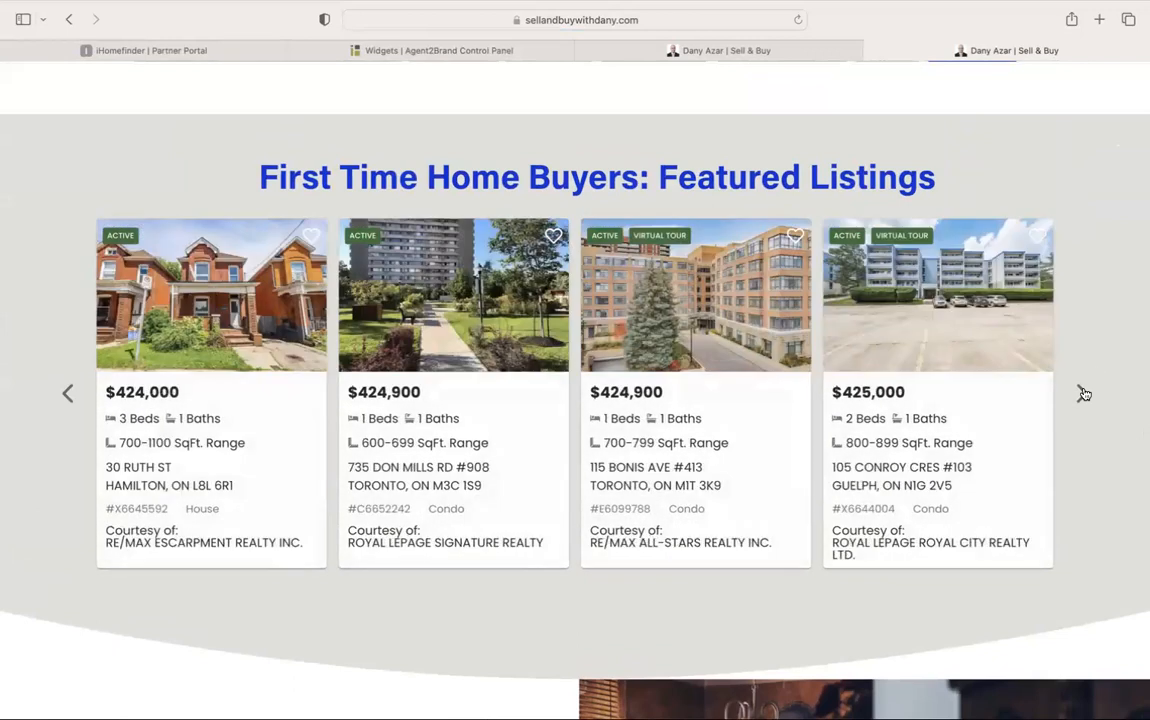
left_click(1082, 392)
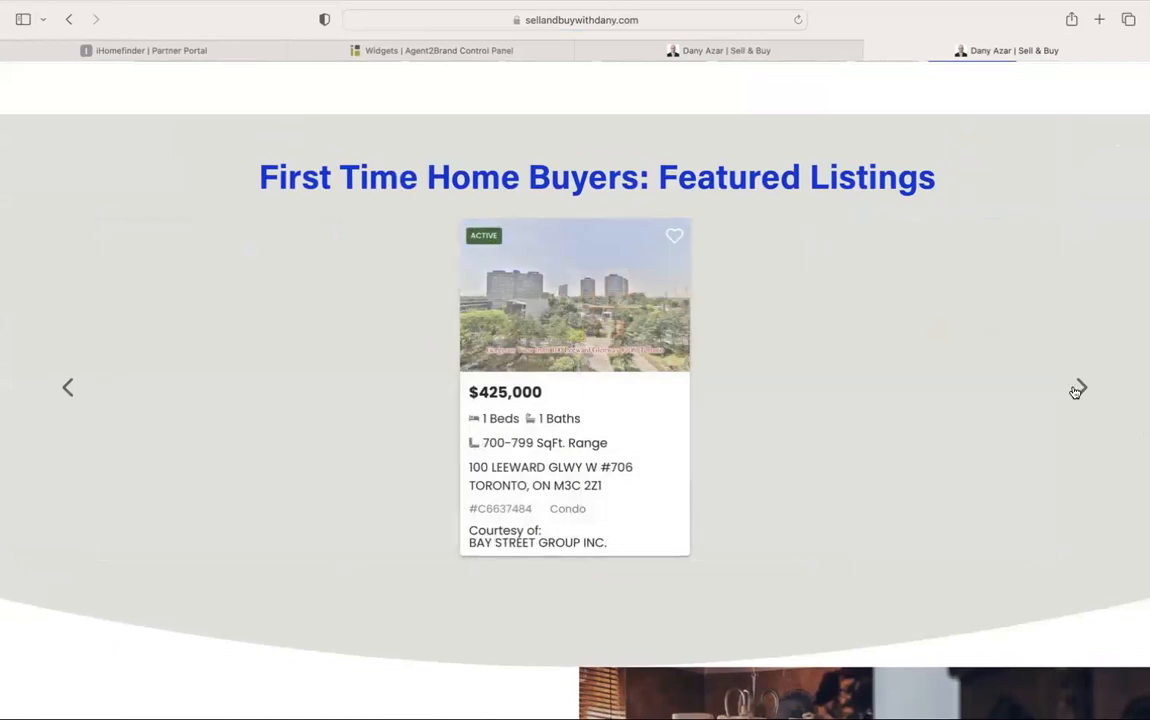
left_click(1078, 391)
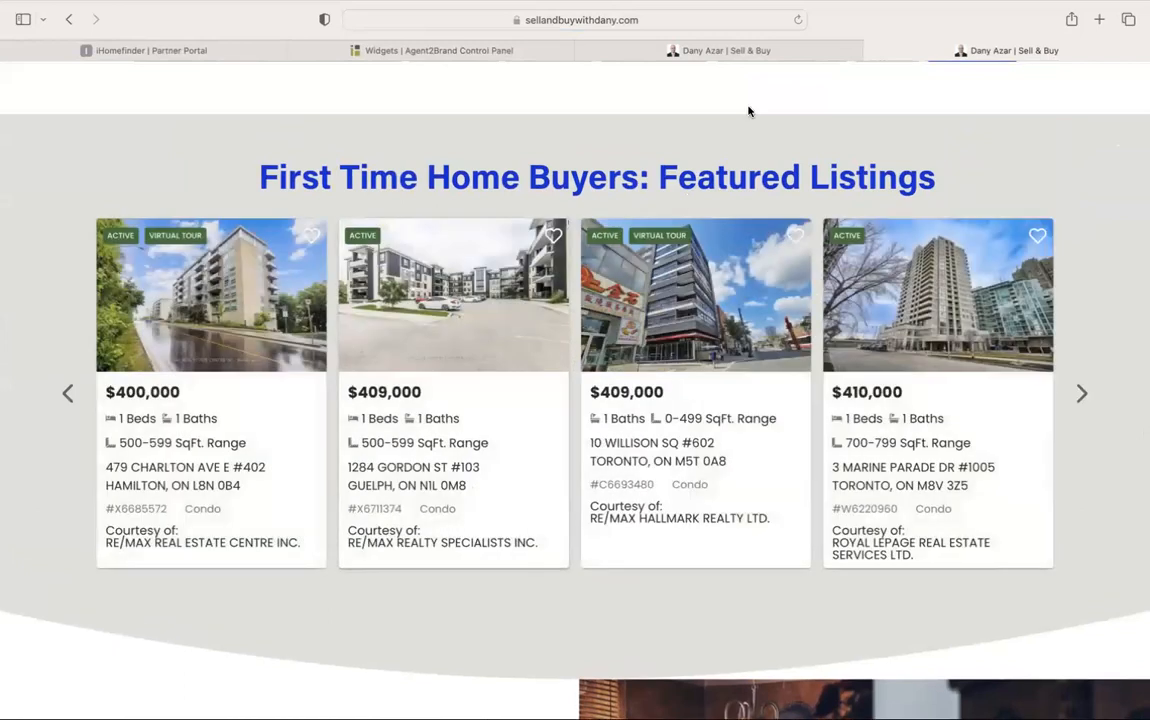
left_click(506, 51)
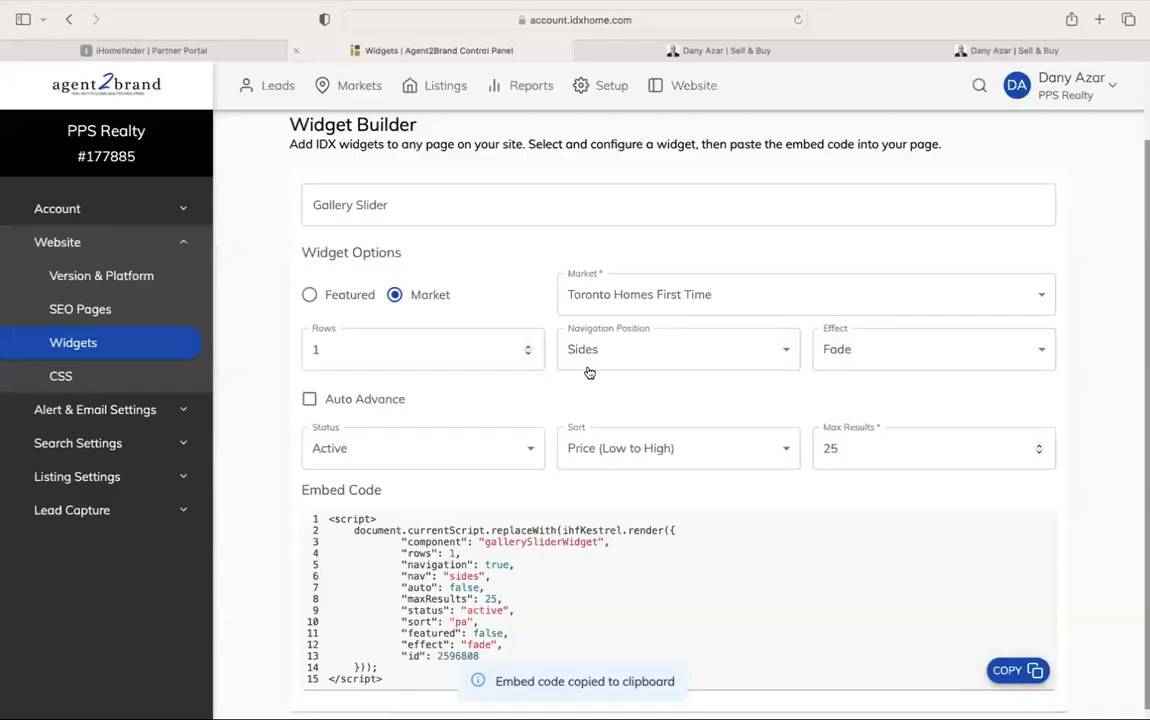
Review the gallery slider's Max Results of 25, then go back to the live homepage carousel
left_click(871, 454)
left_click(884, 483)
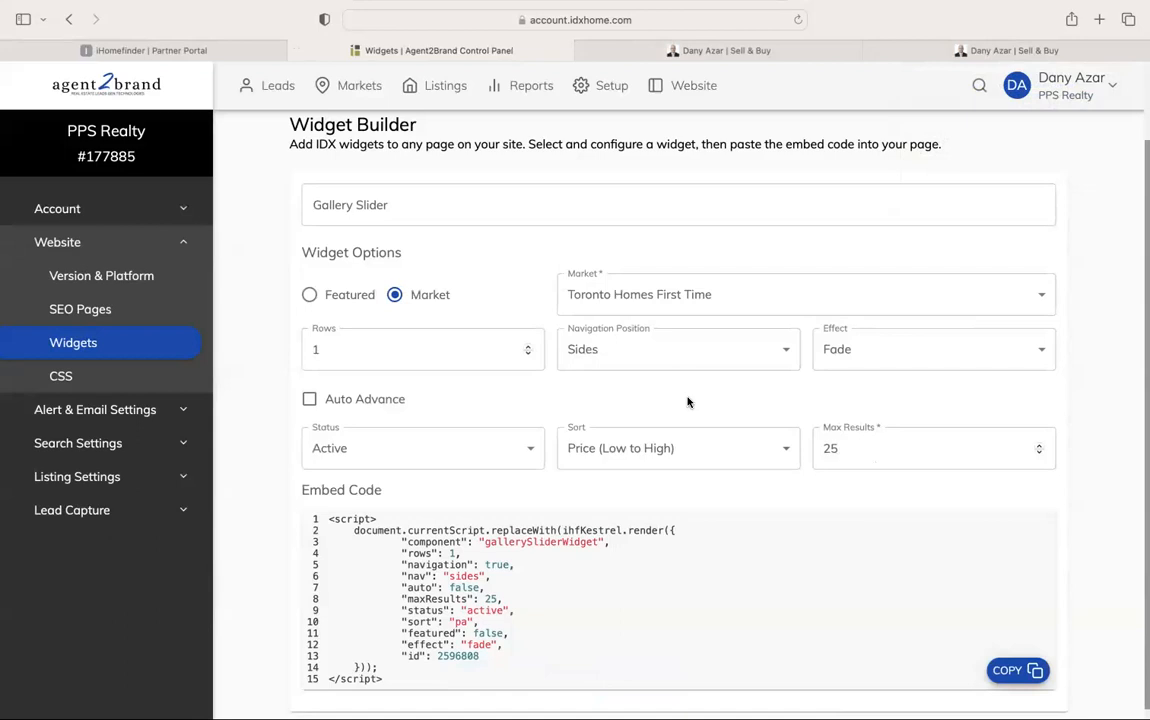
scroll(822, 391, "down", 1)
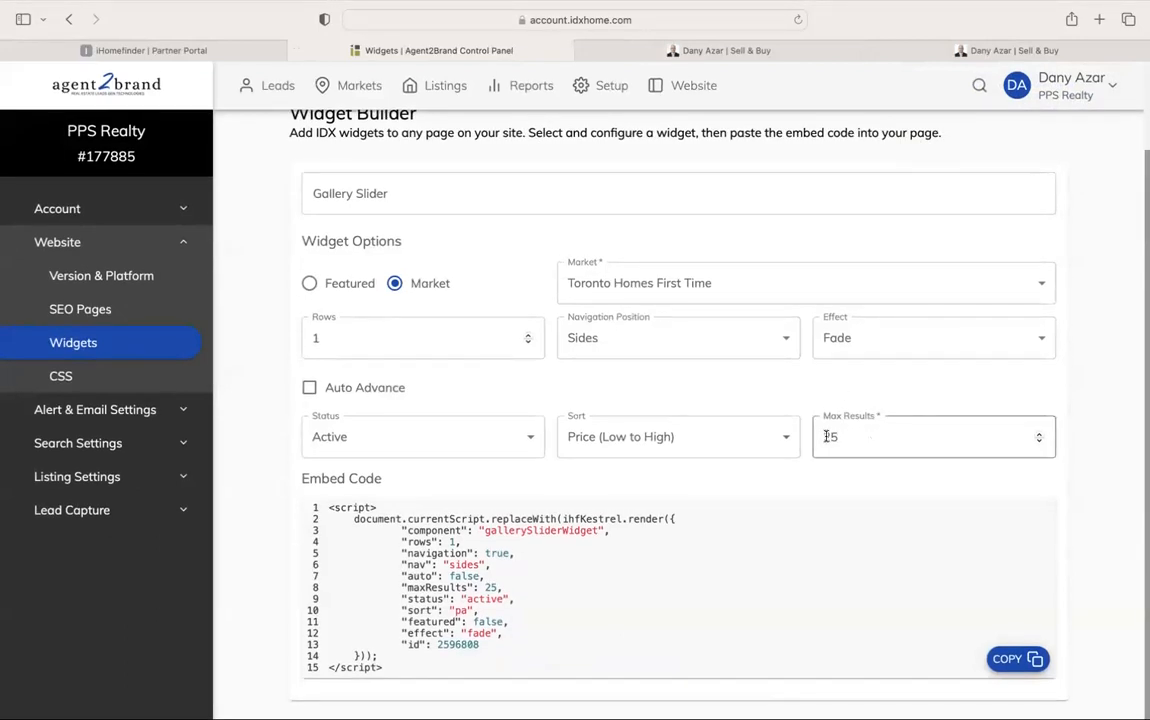
left_click(995, 46)
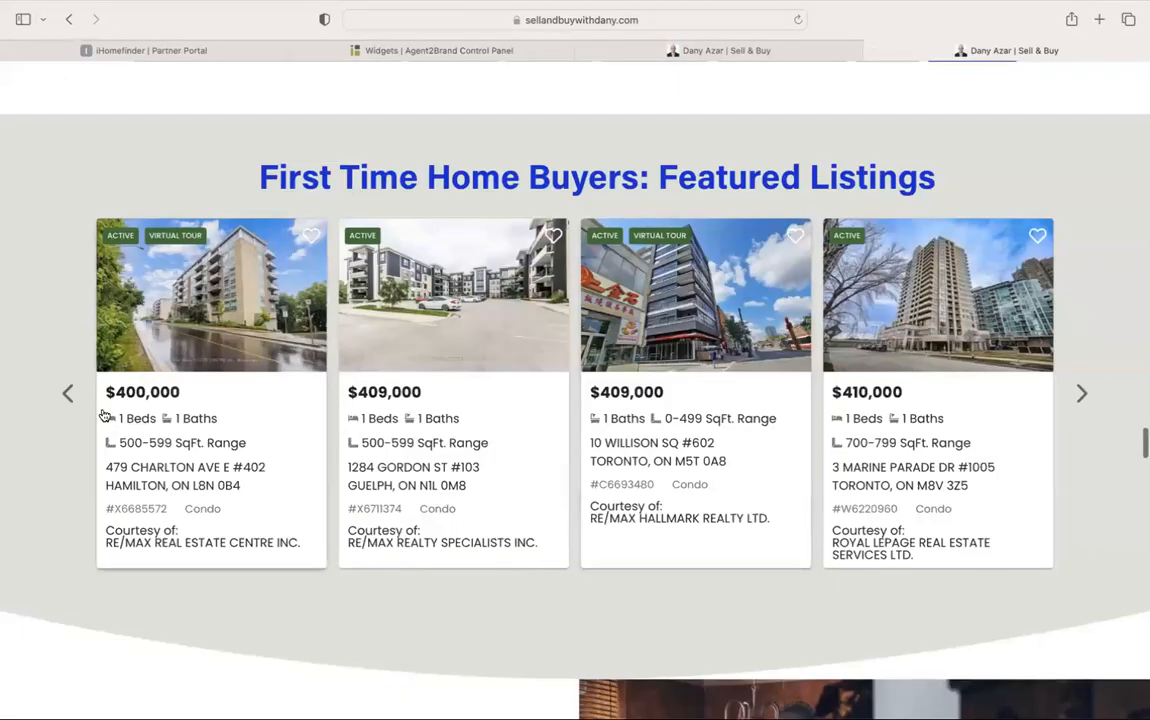
Step the live listings carousel backwards, past the $400,000 listings and around to the end
left_click(70, 394)
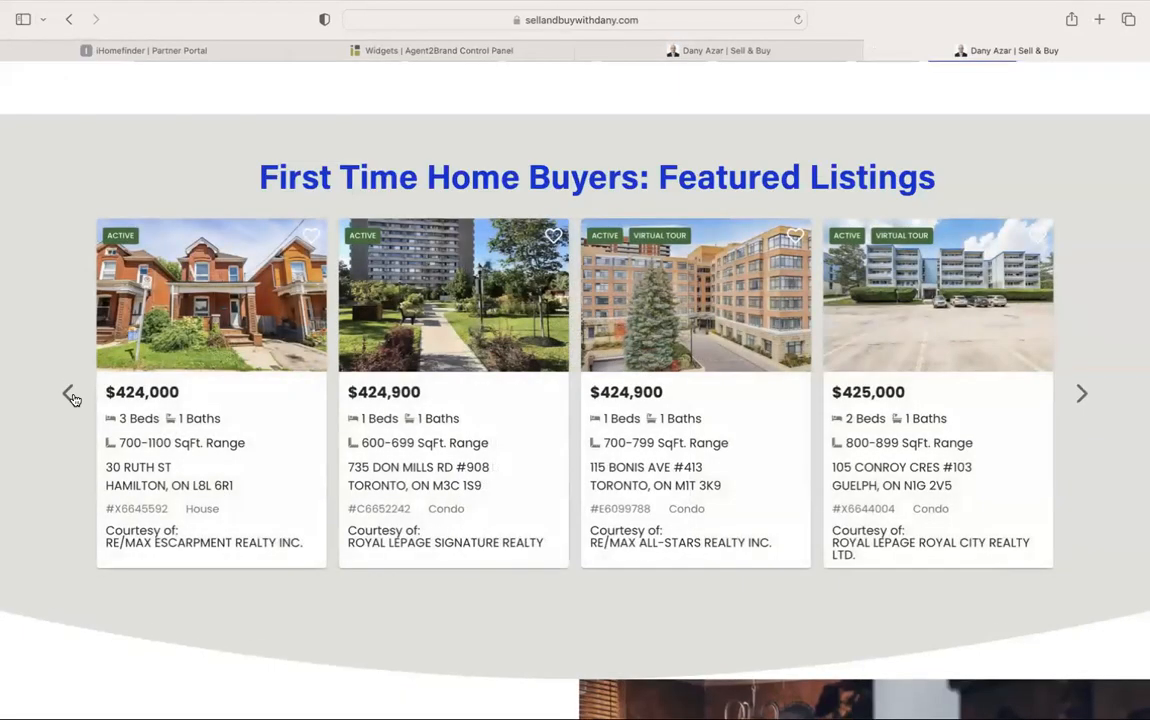
left_click(72, 397)
left_click(72, 397)
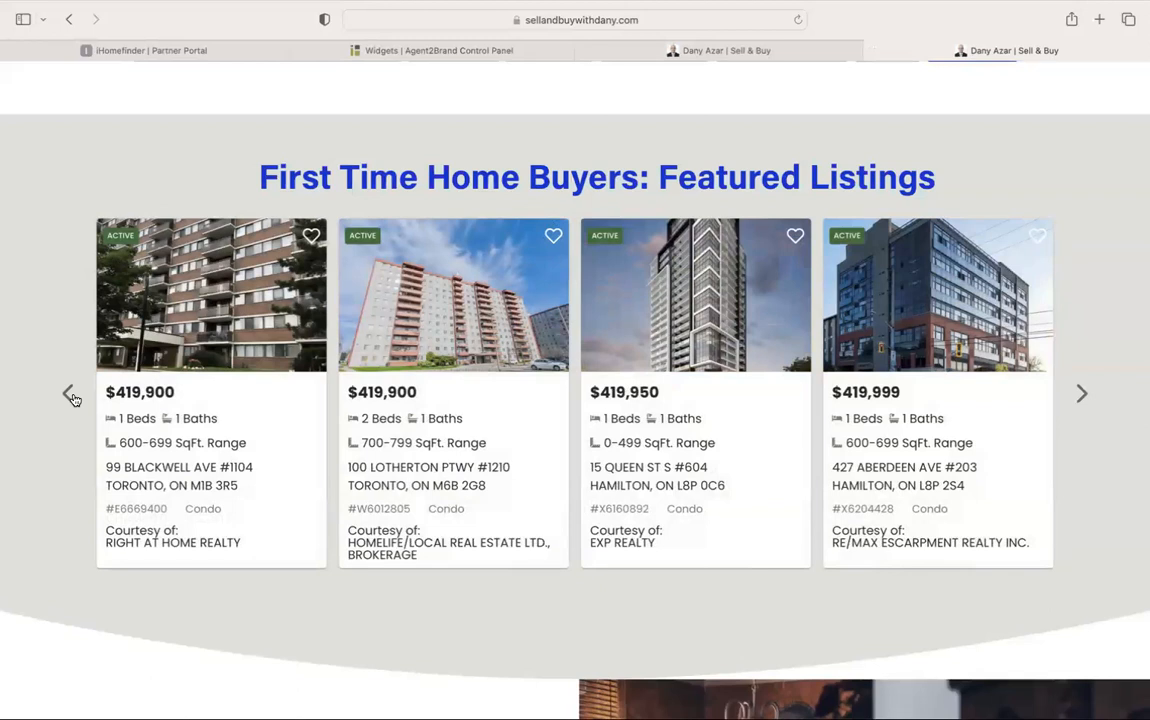
left_click(72, 397)
left_click(72, 397)
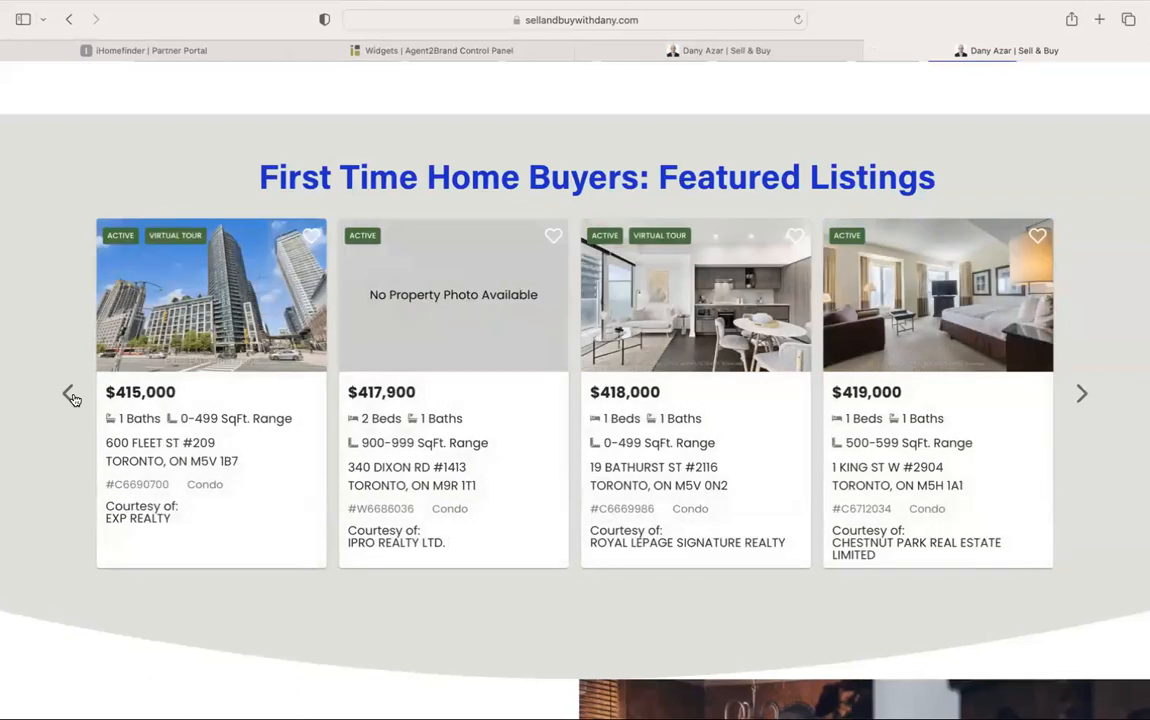
left_click(72, 397)
left_click(73, 396)
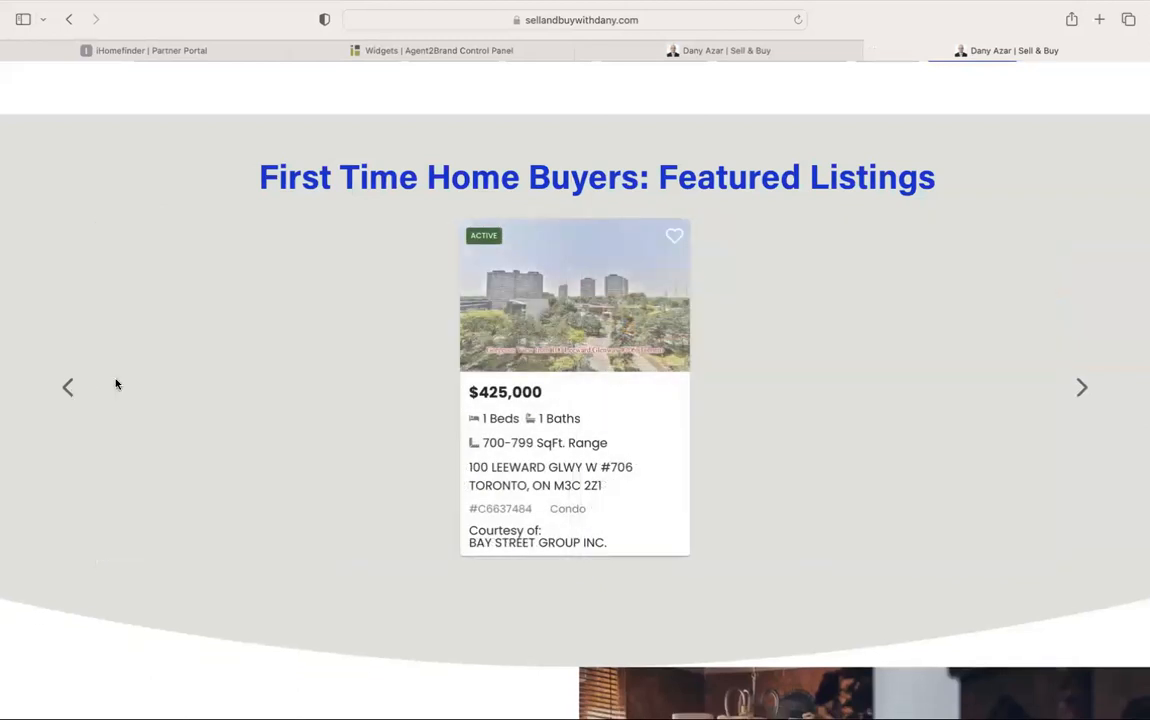
left_click(66, 390)
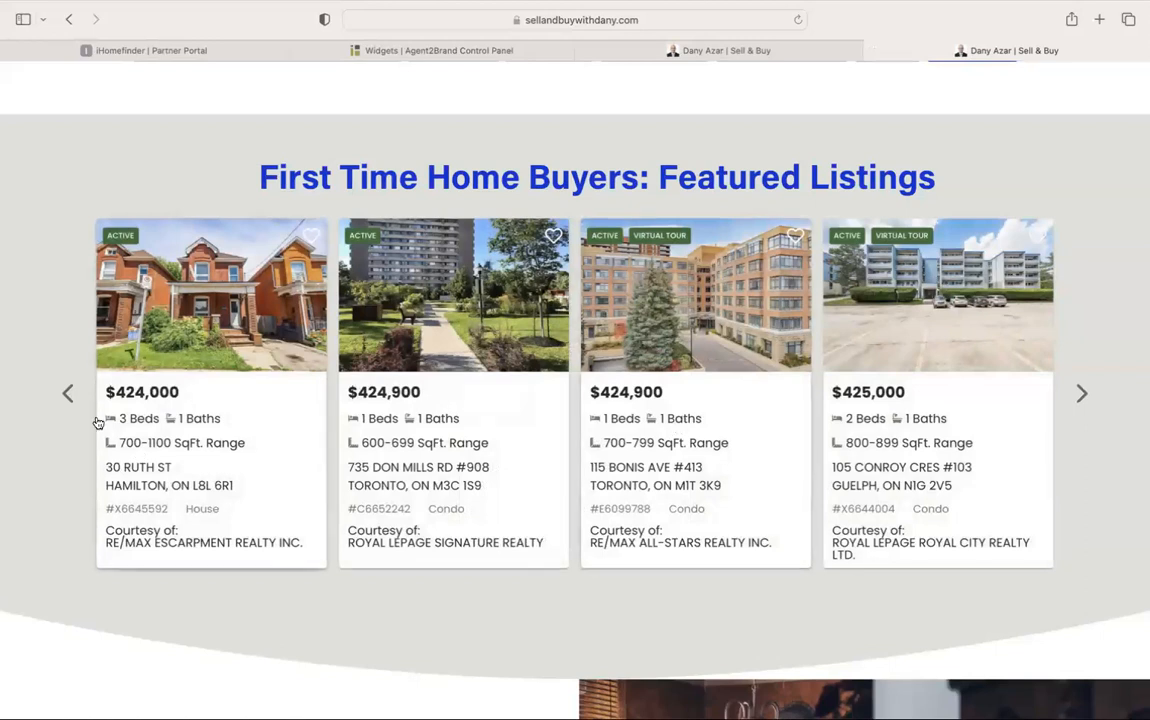
left_click(72, 396)
Change the gallery slider's Max Results from 25 toward 50 in the widget builder
left_click(739, 58)
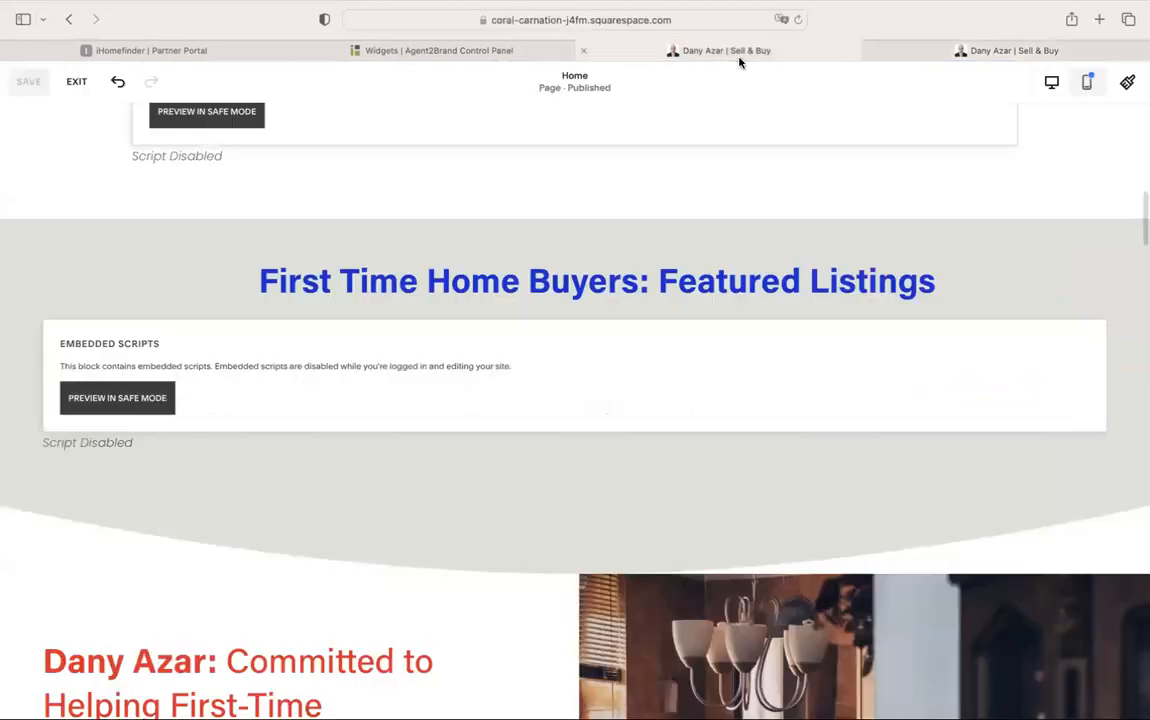
left_click(495, 55)
left_click(876, 448)
key("BackSpace")
type("5")
scroll(680, 414, "up", 2)
Set the gallery slider's Max Results to 50, then raise it to 100
type("0")
left_click(808, 568)
scroll(808, 570, "down", 2)
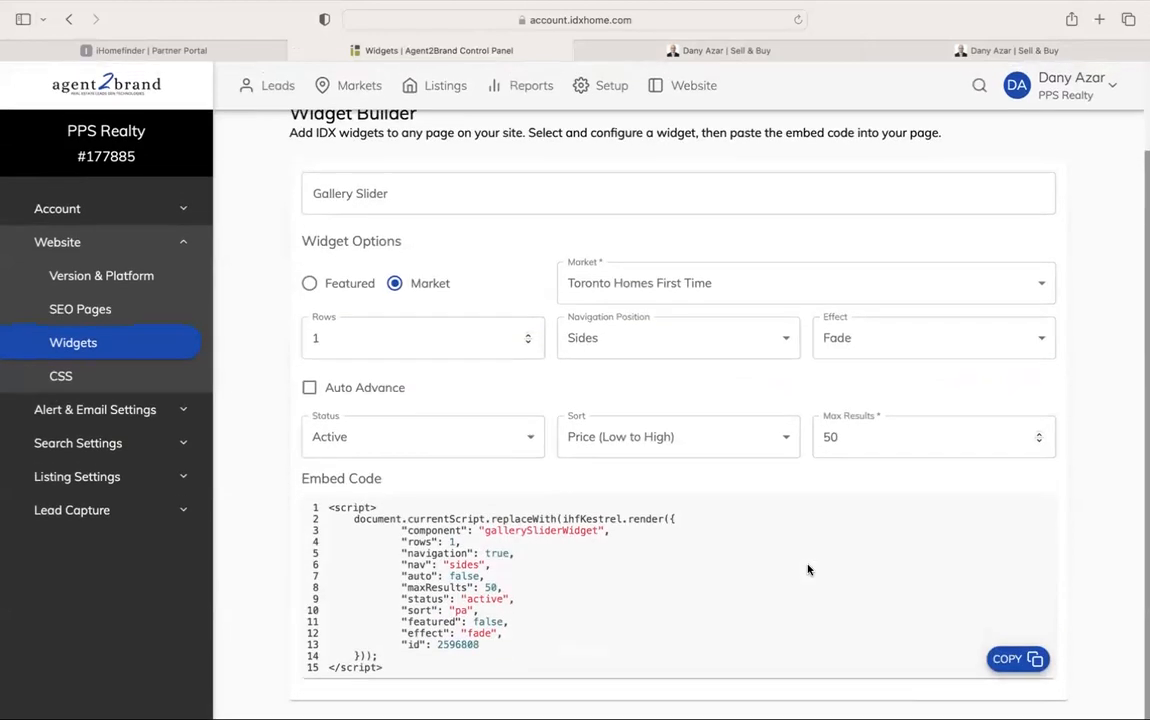
double_click(897, 437)
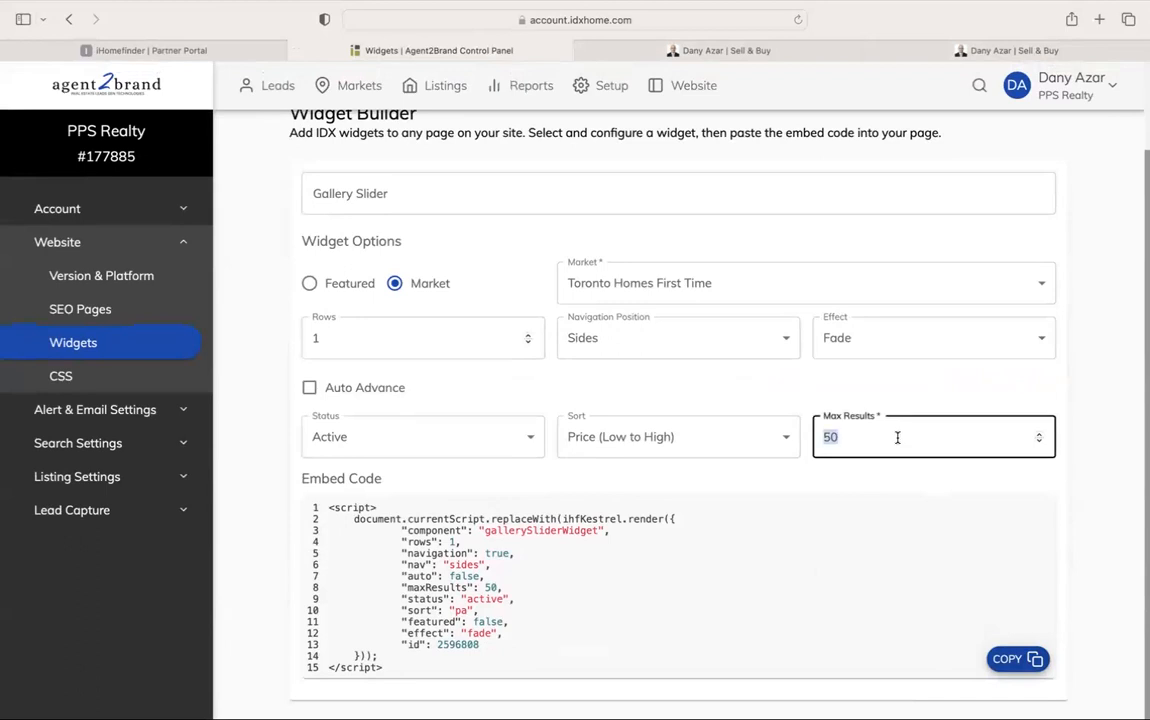
left_click(924, 483)
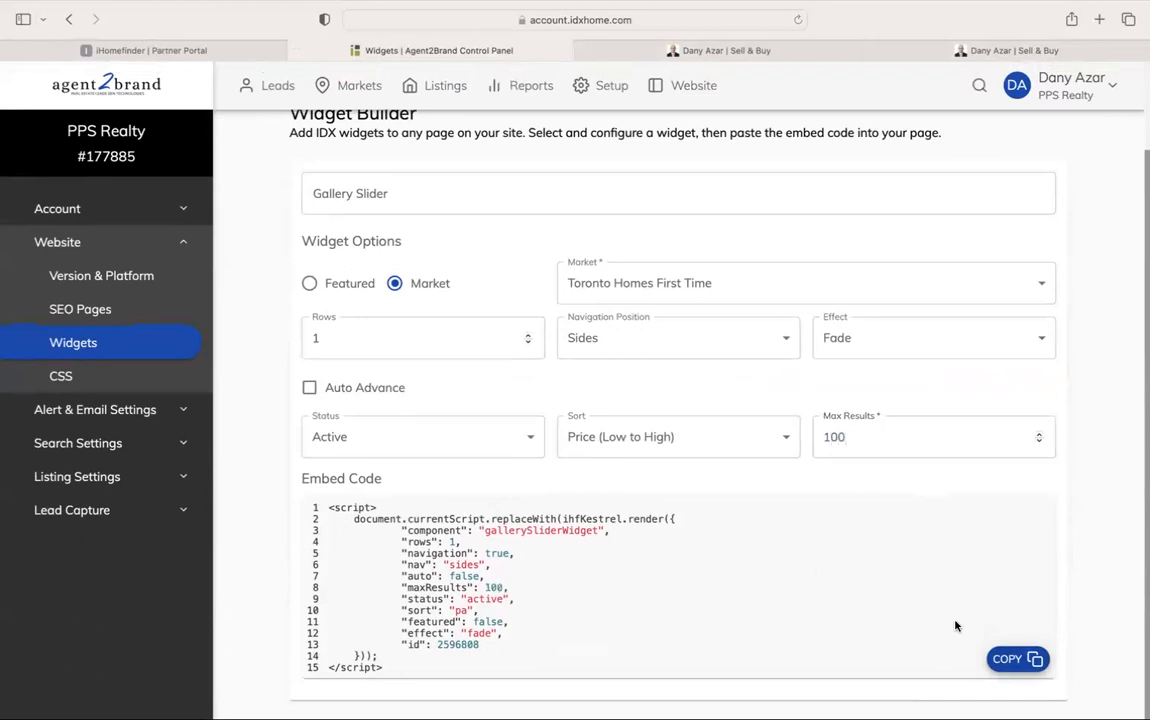
Paste the updated embed code into the Featured Listings code block and save the page
left_click(1017, 659)
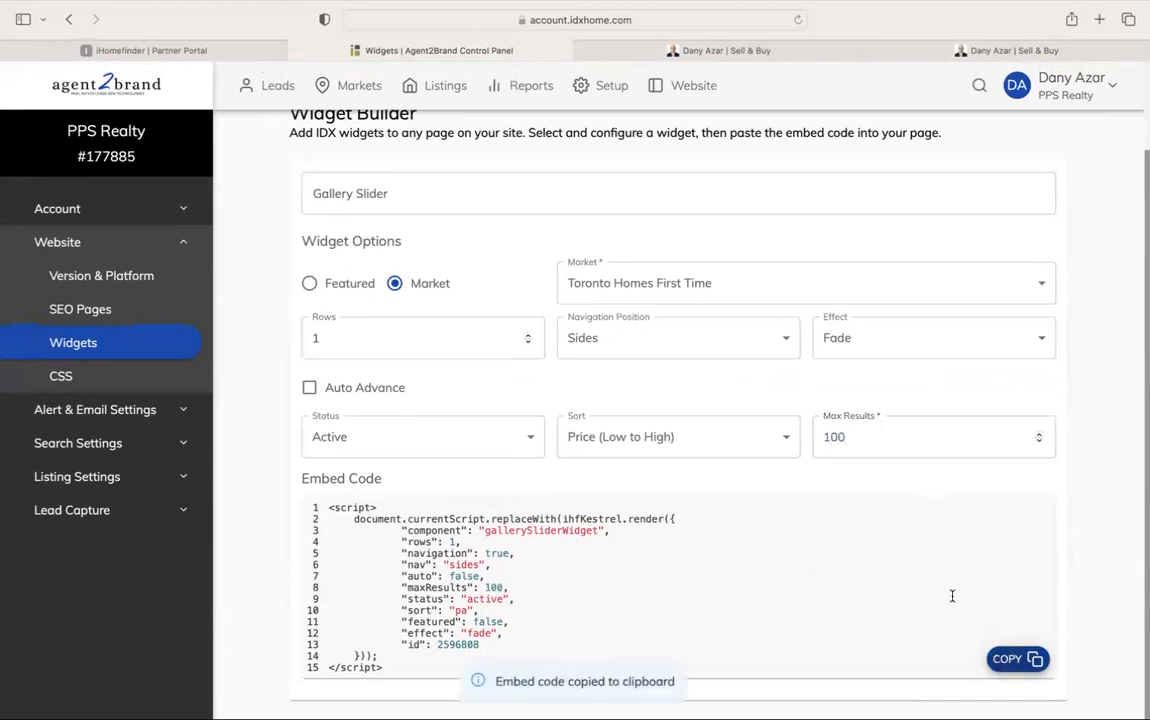
left_click(757, 48)
left_click(144, 330)
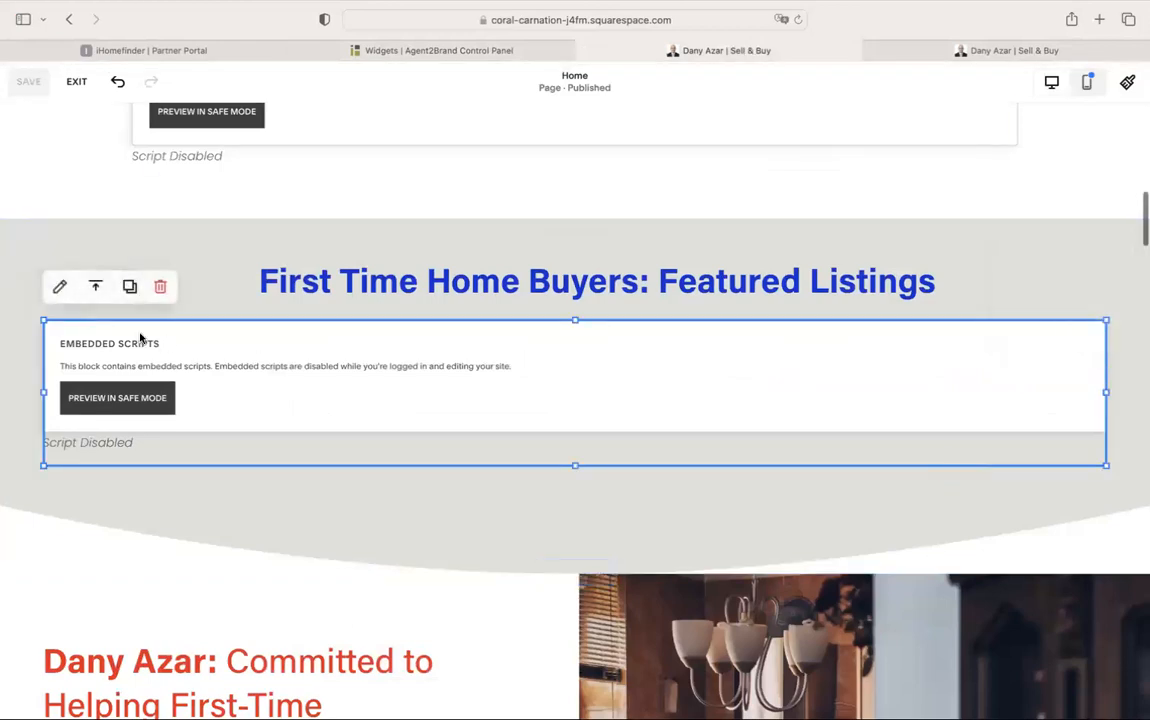
left_click(62, 286)
left_click_drag(842, 655, 744, 405)
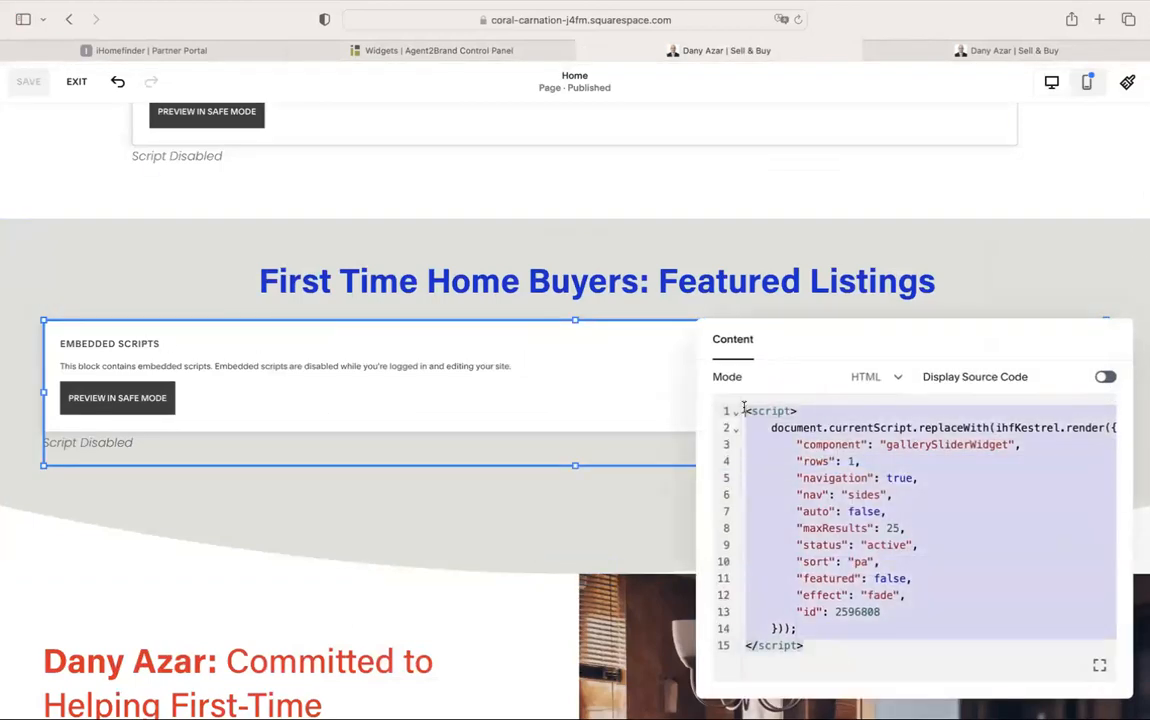
key("super+v")
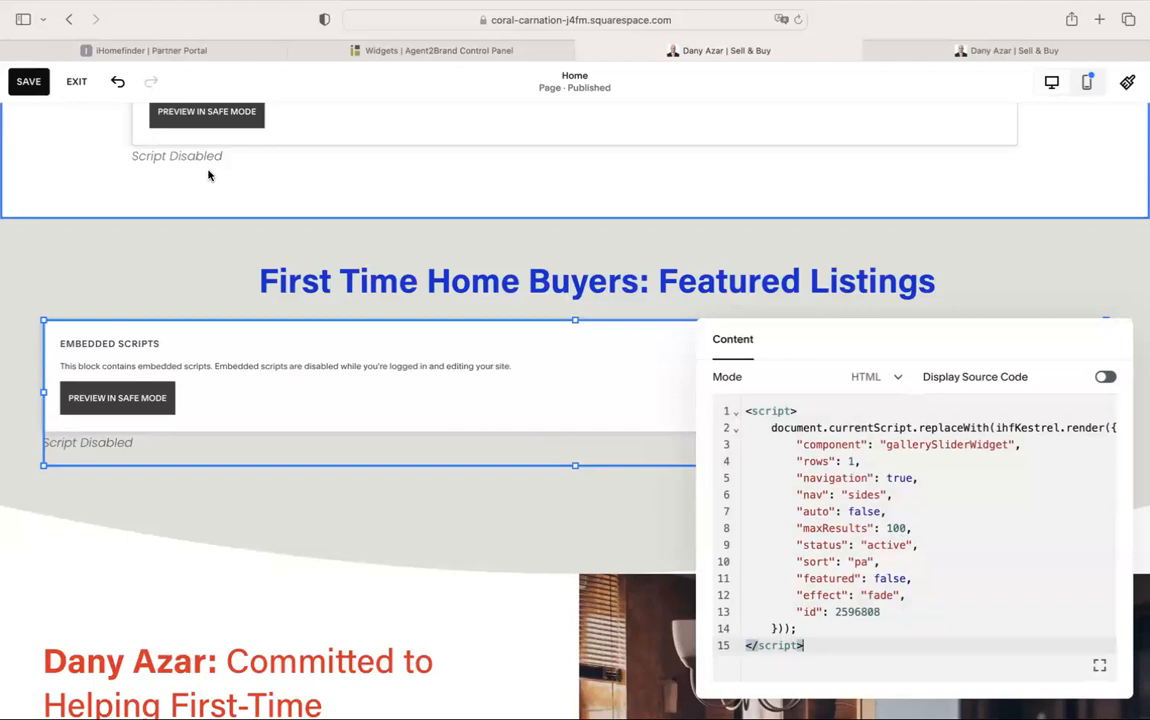
left_click(77, 81)
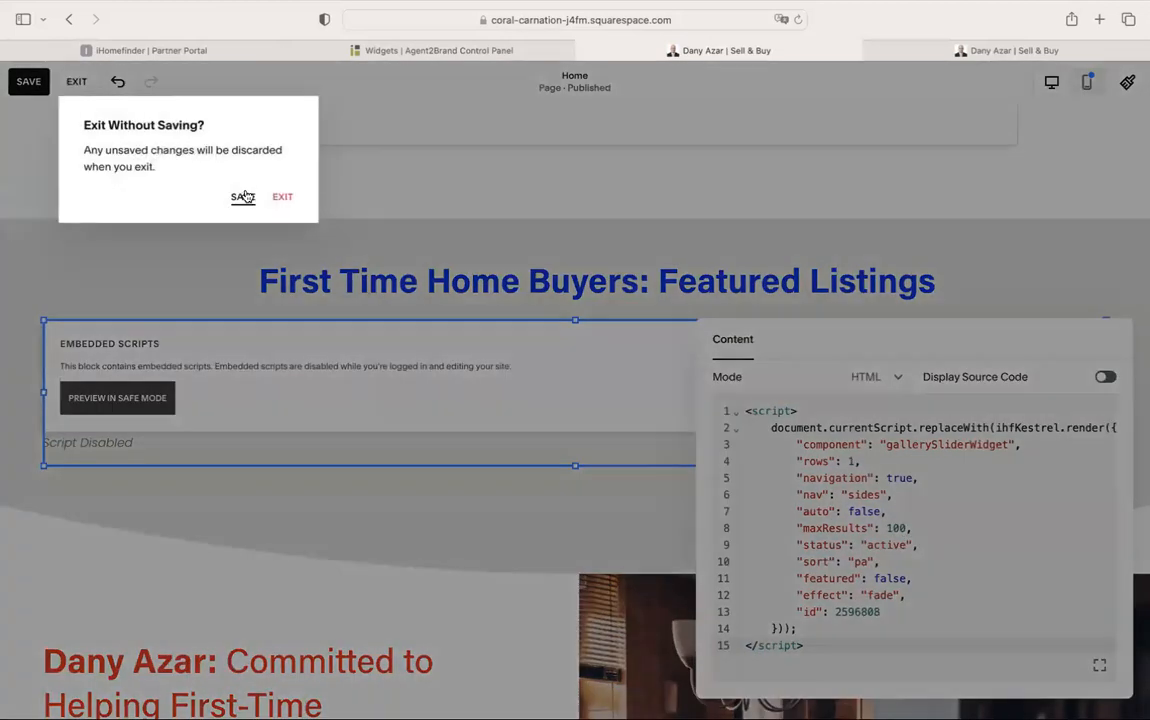
left_click(243, 197)
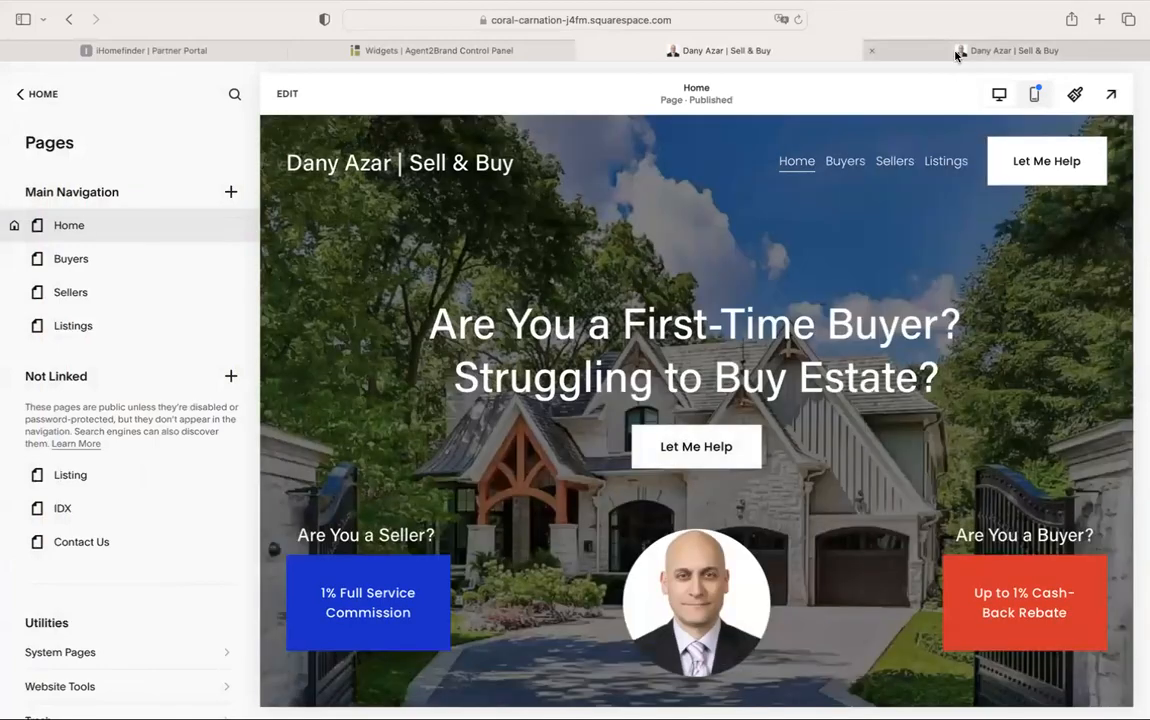
Page the live Featured Listings carousel forward to listings around $449,900, then return to the widget builder
left_click(950, 50)
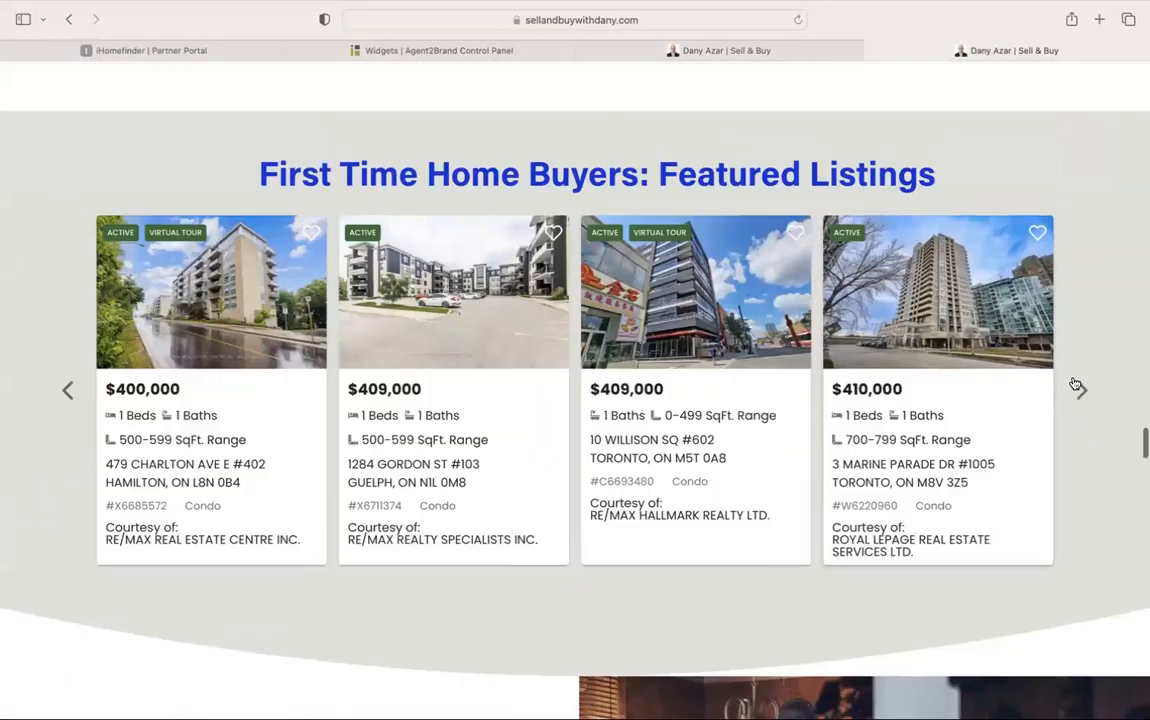
left_click(1076, 386)
left_click(1076, 386)
left_click(1076, 386)
left_click(1076, 386)
left_click(1076, 386)
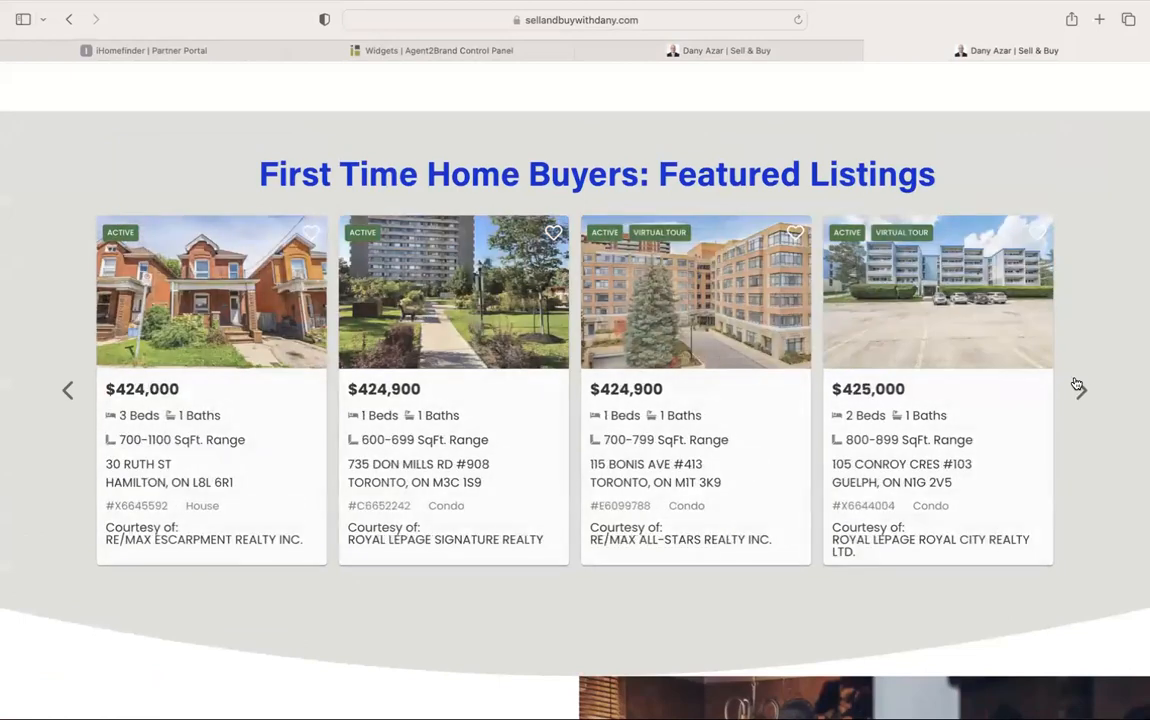
left_click(1076, 386)
left_click(1077, 386)
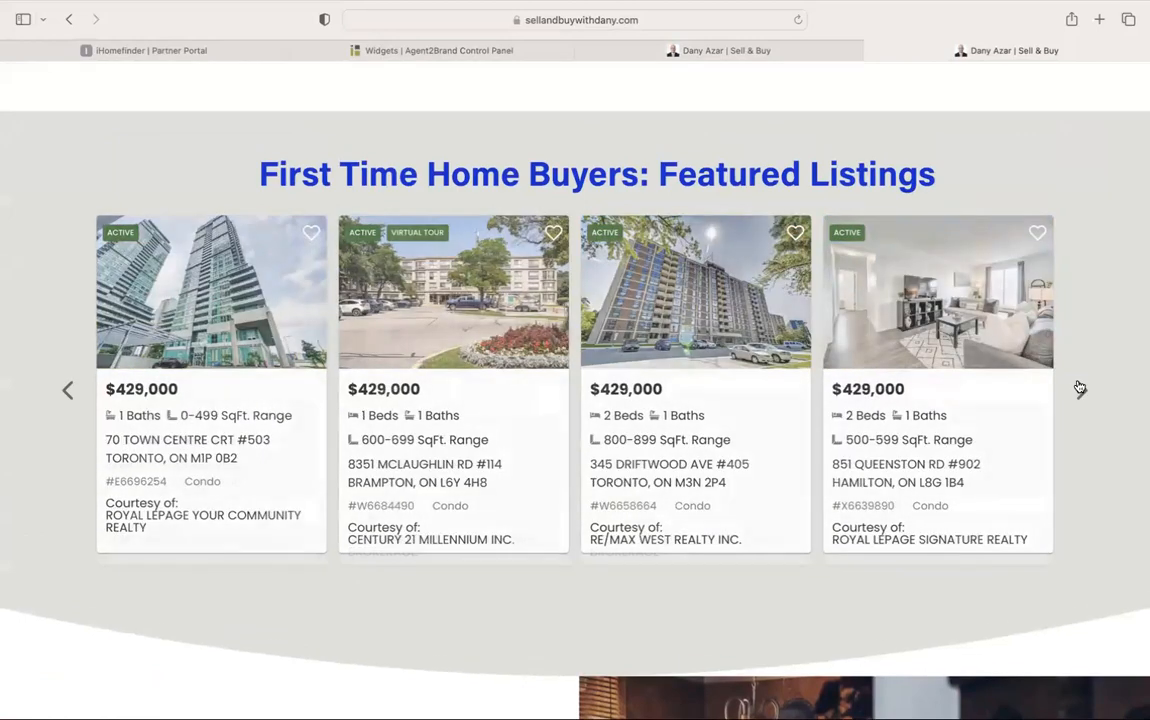
left_click(1078, 387)
left_click(1079, 388)
left_click(1079, 388)
left_click(1079, 388)
left_click(1079, 388)
left_click(1079, 388)
left_click(1079, 388)
left_click(1079, 388)
left_click(1079, 388)
left_click(1079, 388)
left_click(1079, 388)
left_click(1079, 388)
left_click(1079, 388)
left_click(1079, 388)
left_click(1079, 388)
left_click(1079, 388)
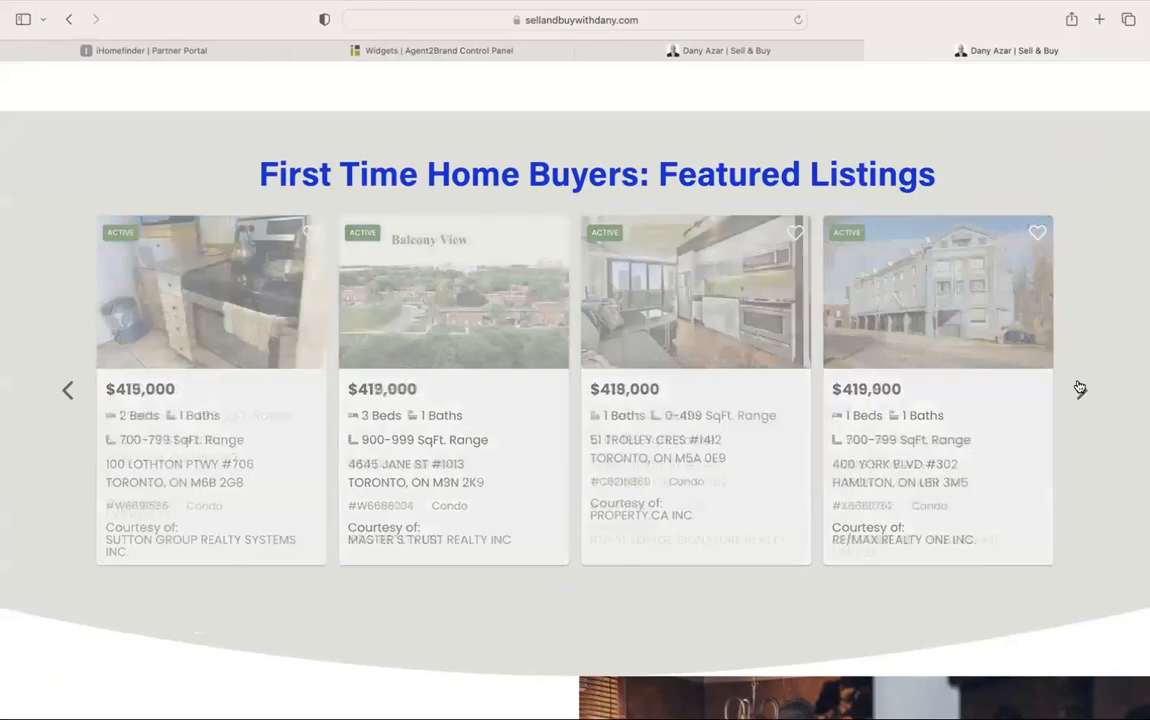
left_click(1079, 388)
left_click(472, 52)
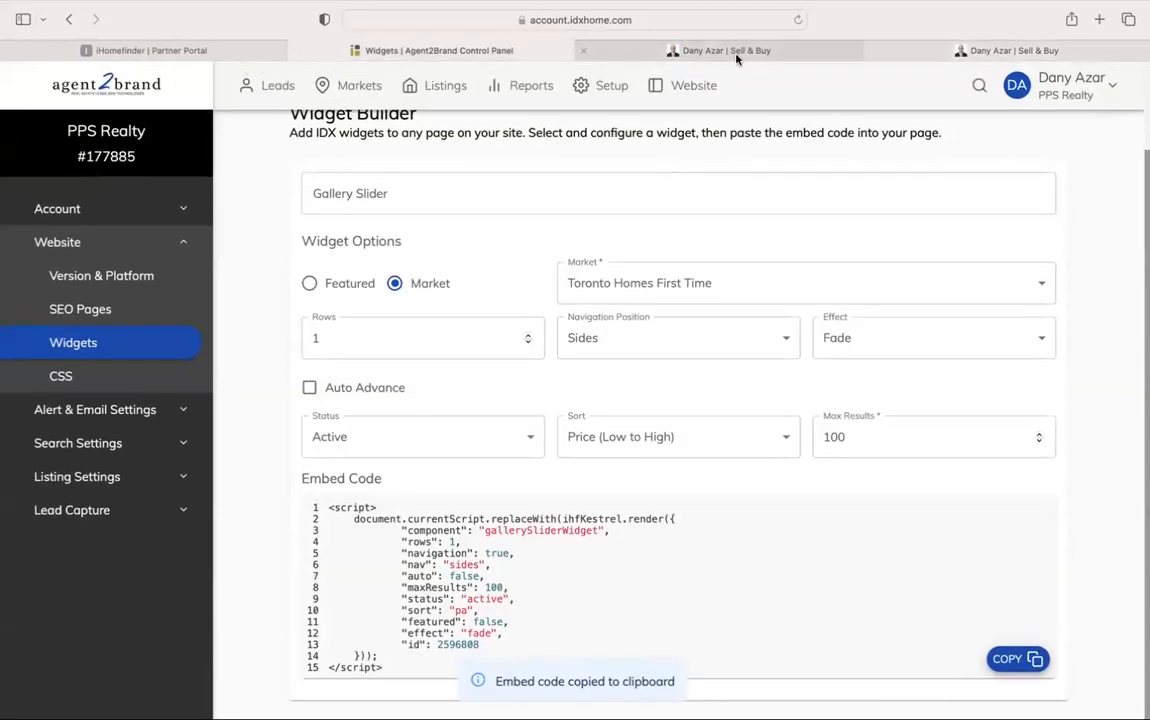
Put the Squarespace homepage into edit mode and select the Featured Listings embedded scripts block
left_click(660, 48)
left_click(289, 96)
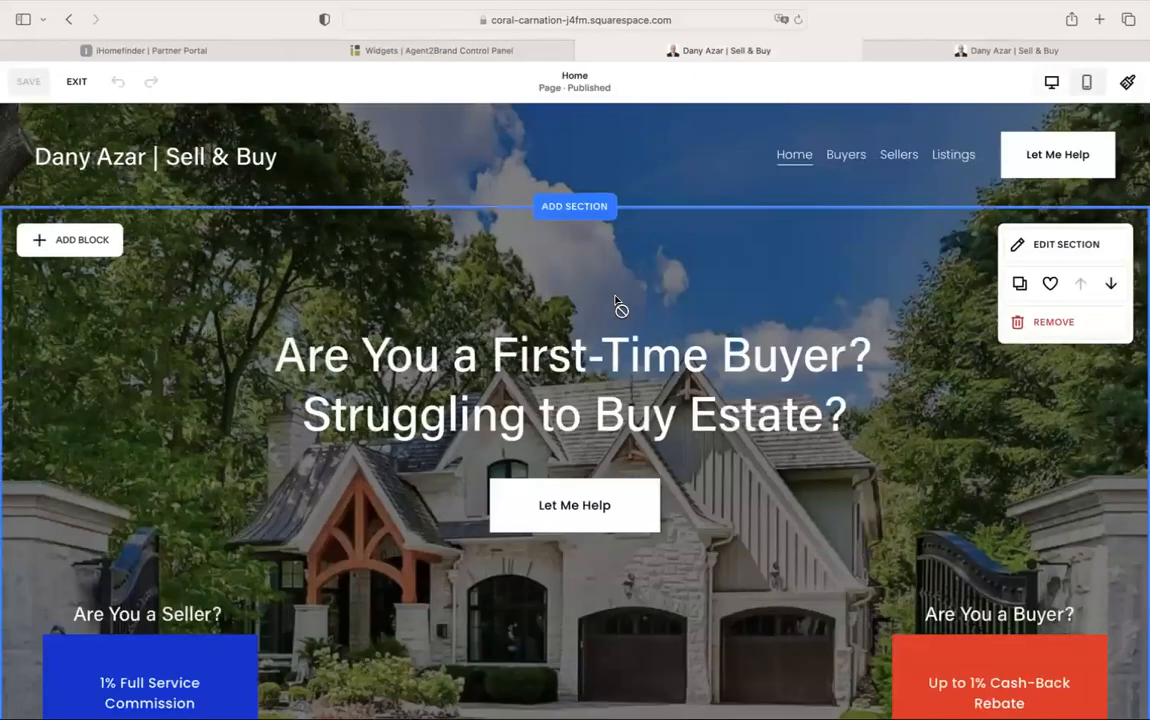
scroll(615, 300, "down", 15)
scroll(615, 300, "up", 4)
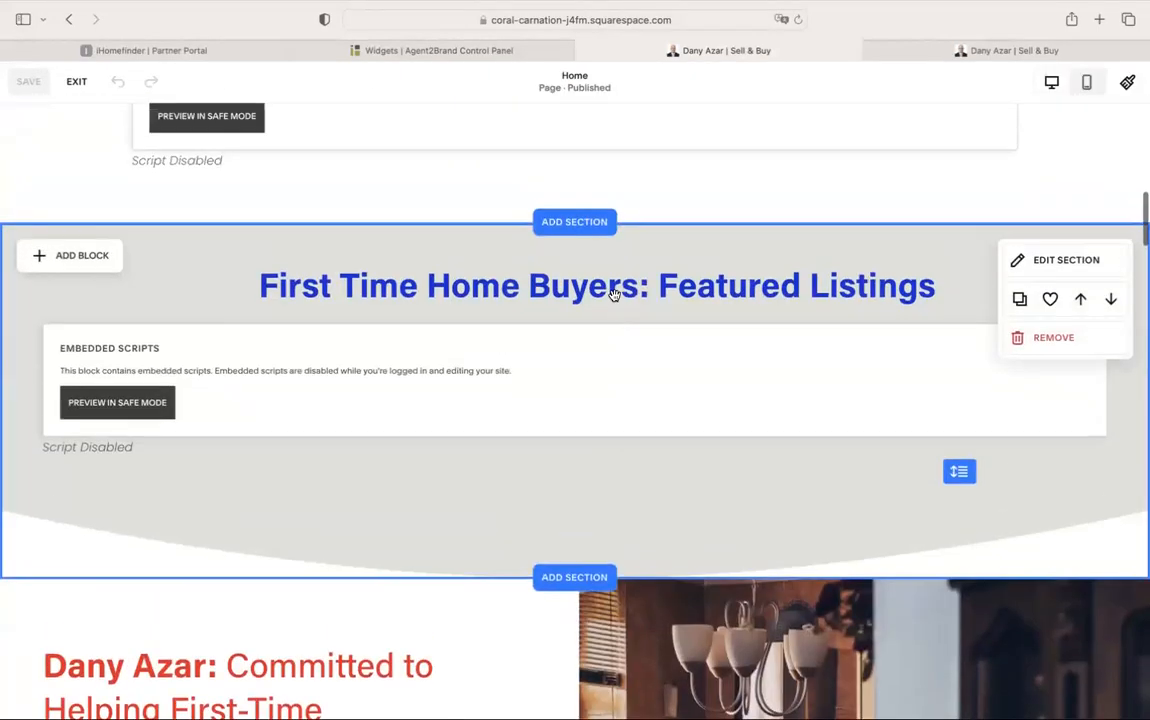
left_click(588, 365)
Review the block's maxResults value in the embed code, save the homepage, and view the live site
left_click(62, 290)
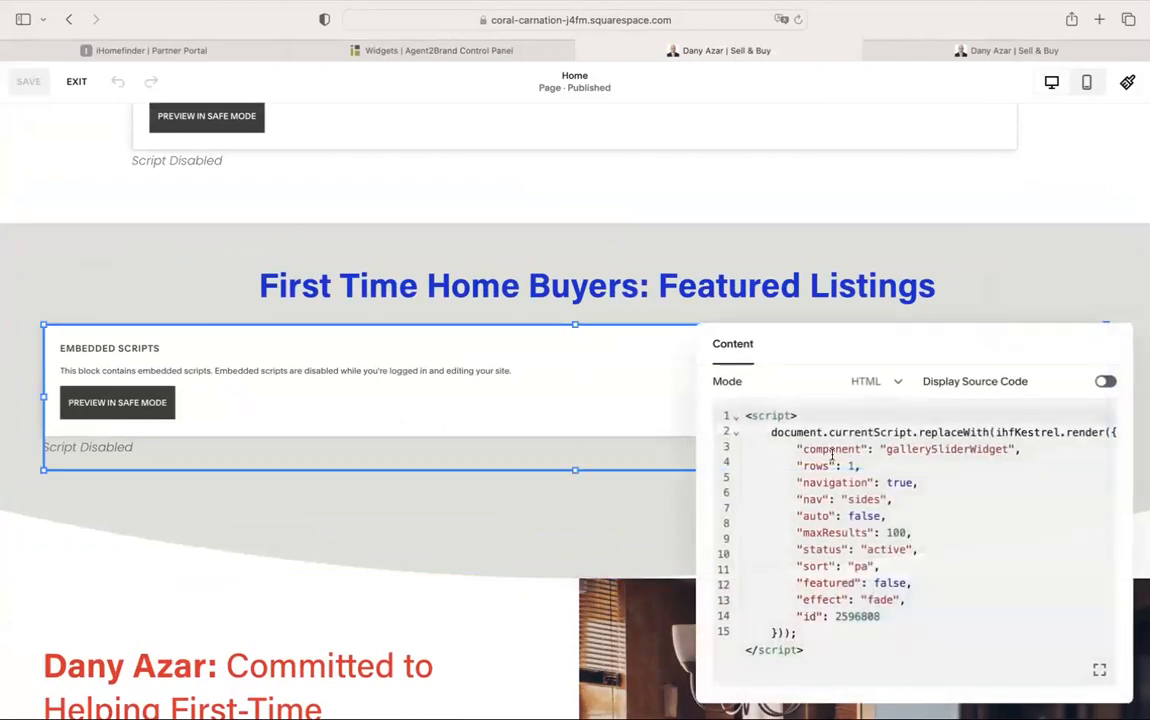
left_click(904, 534)
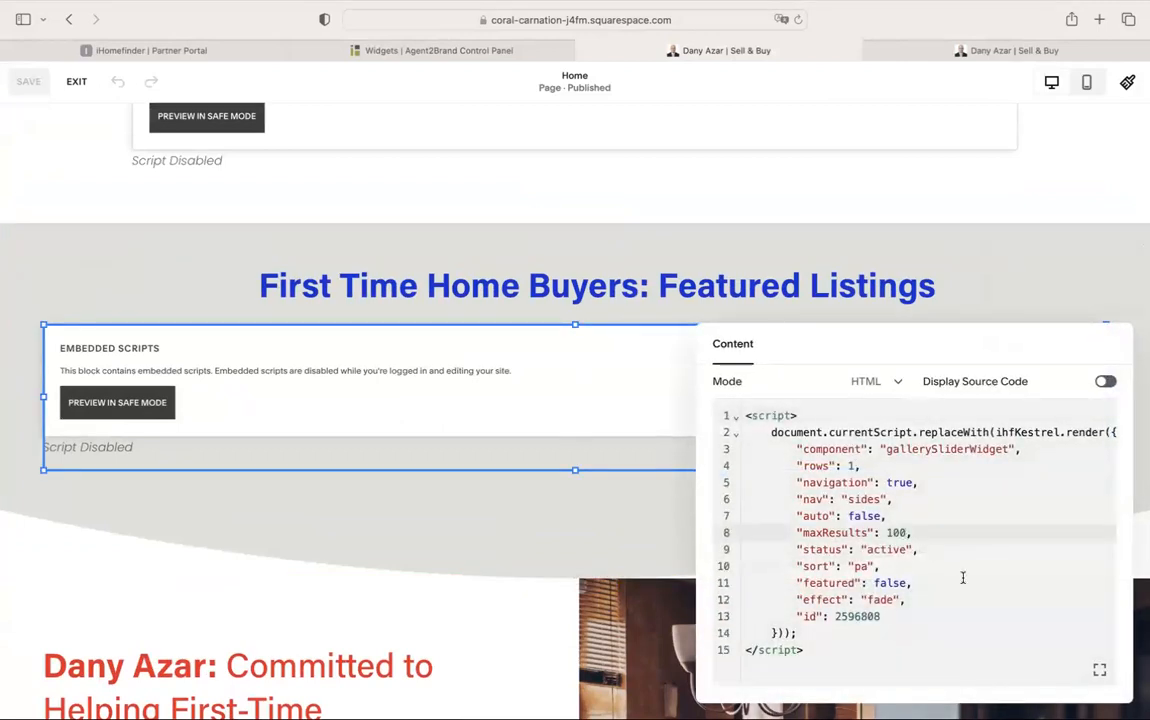
left_click(596, 545)
left_click(40, 86)
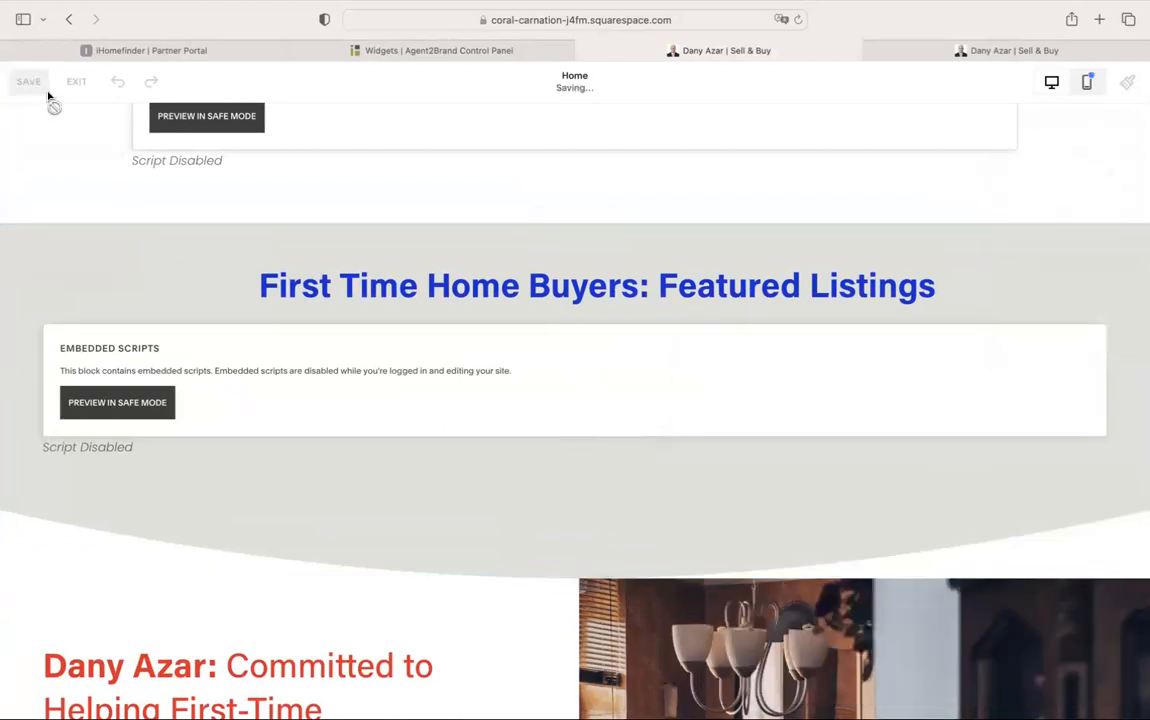
left_click(1001, 47)
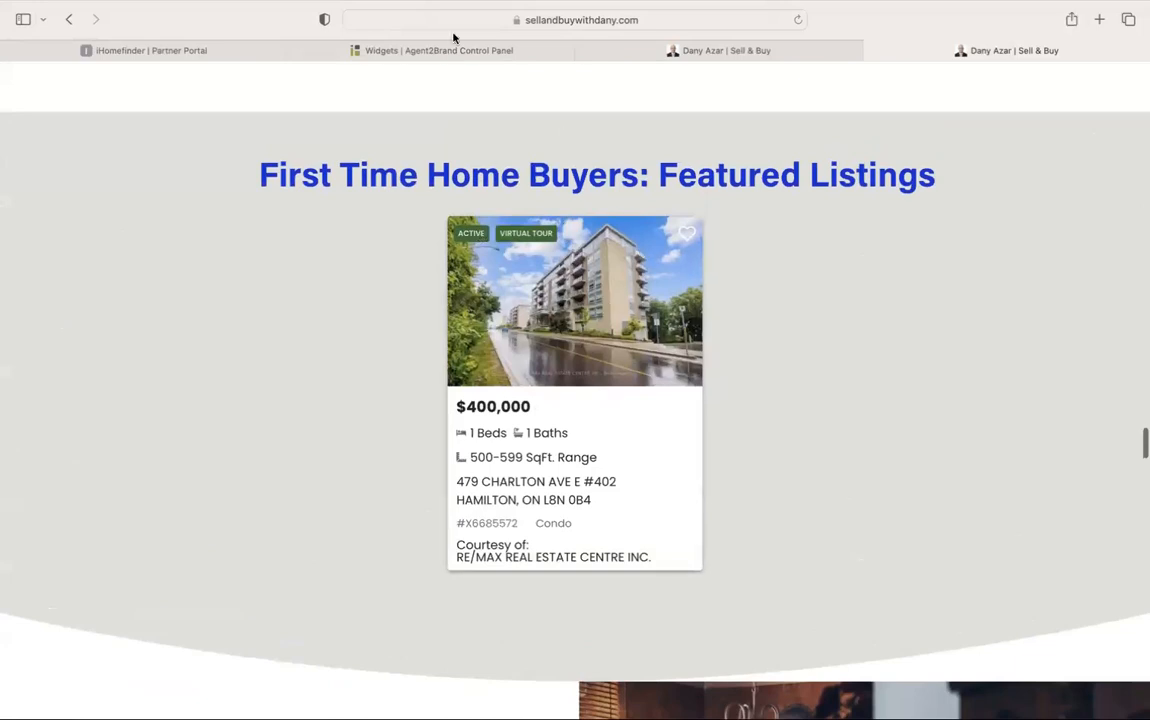
Confirm the scripts block's code reads maxResults 100 on line 8, re-save the homepage, and view it live
left_click(660, 50)
left_click(362, 385)
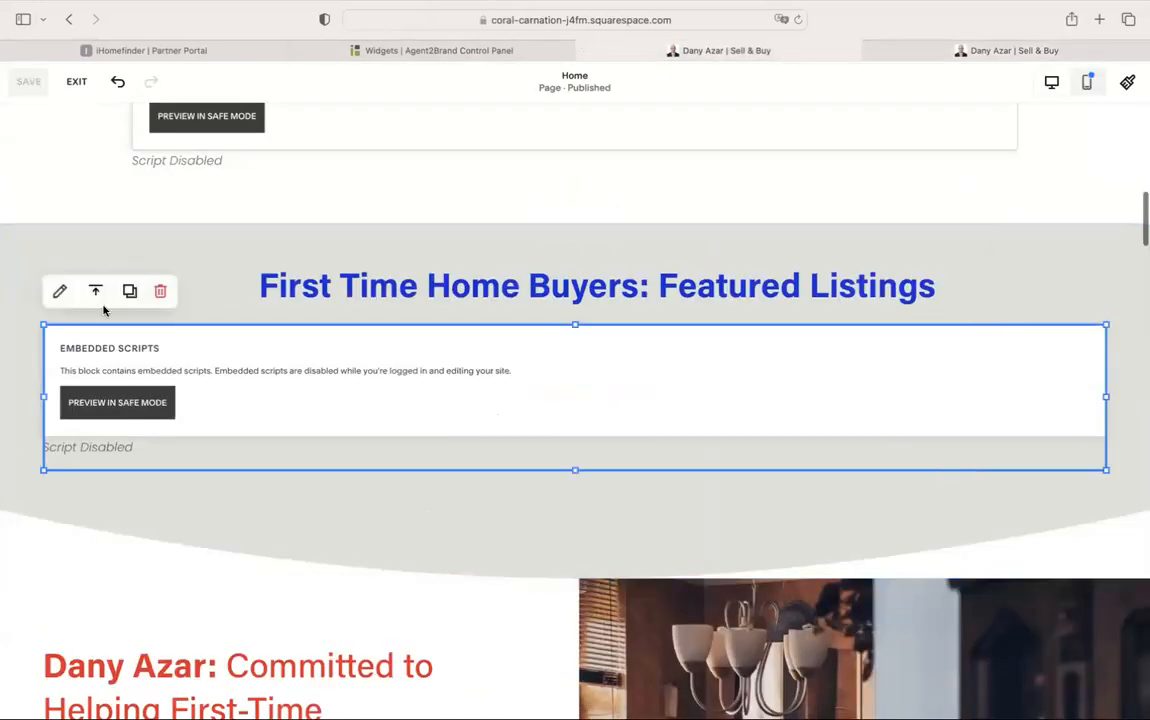
left_click(59, 291)
left_click(892, 532)
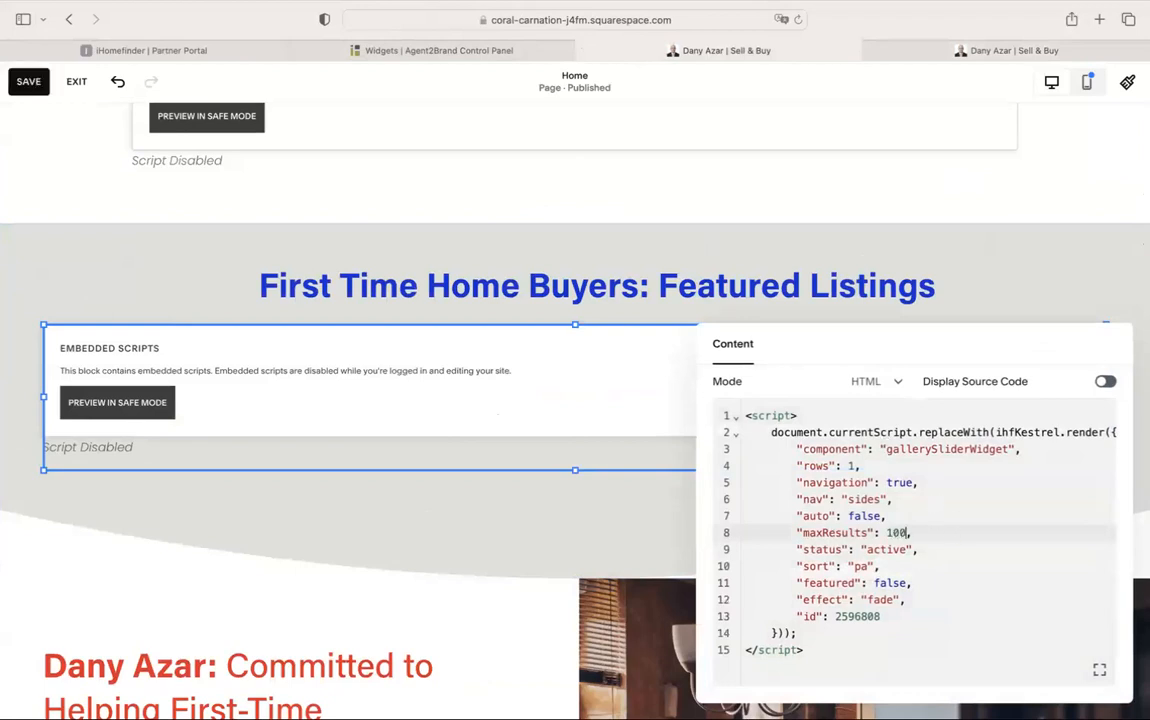
left_click(587, 515)
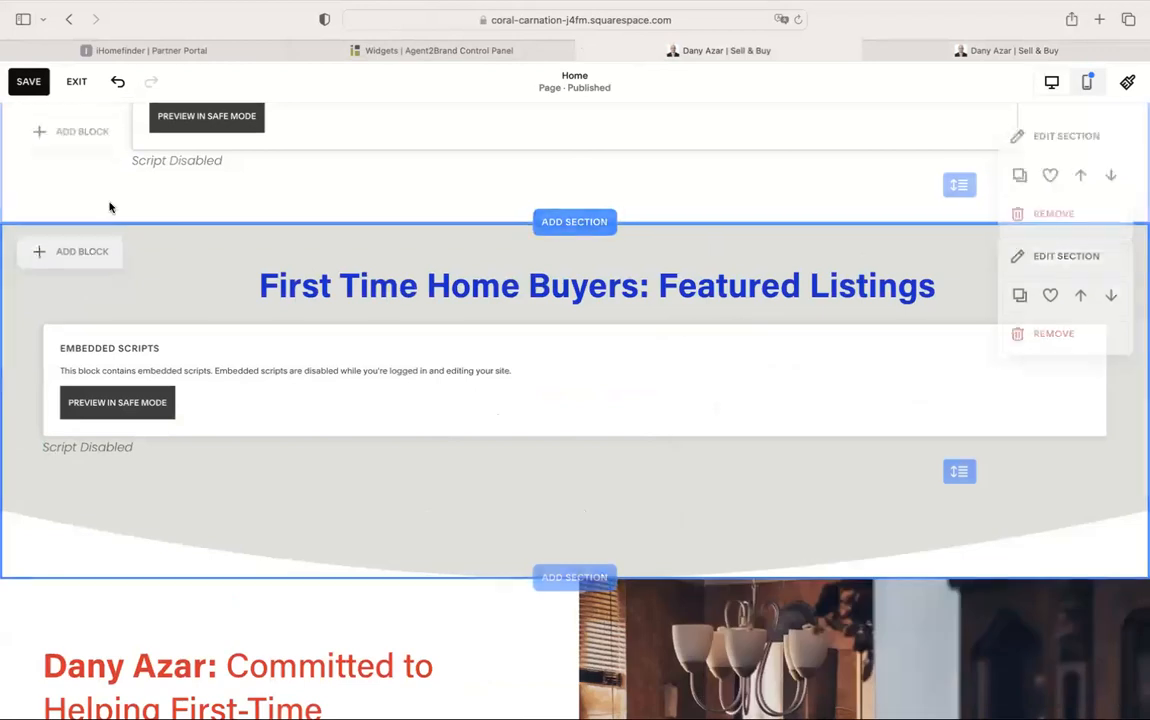
left_click(28, 81)
left_click(930, 55)
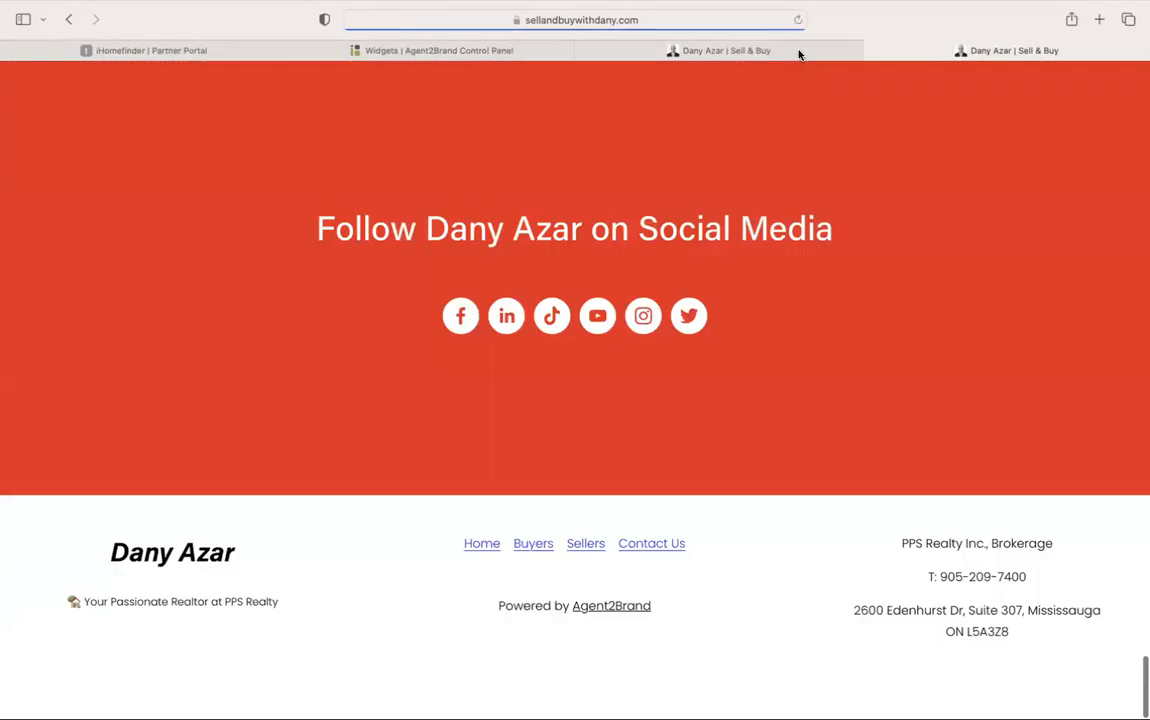
Scroll through the live homepage's listings and Featured Listings carousel, then go back to the Squarespace editor
scroll(937, 498, "down", 15)
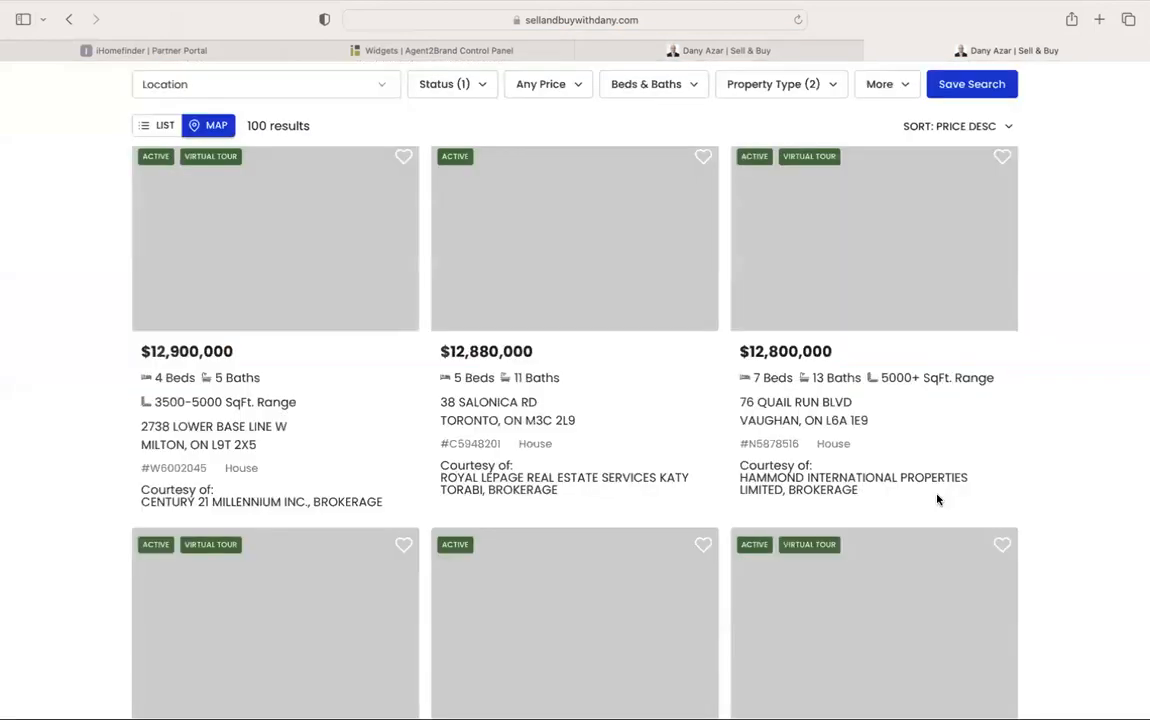
scroll(937, 498, "down", 5)
scroll(937, 495, "up", 2)
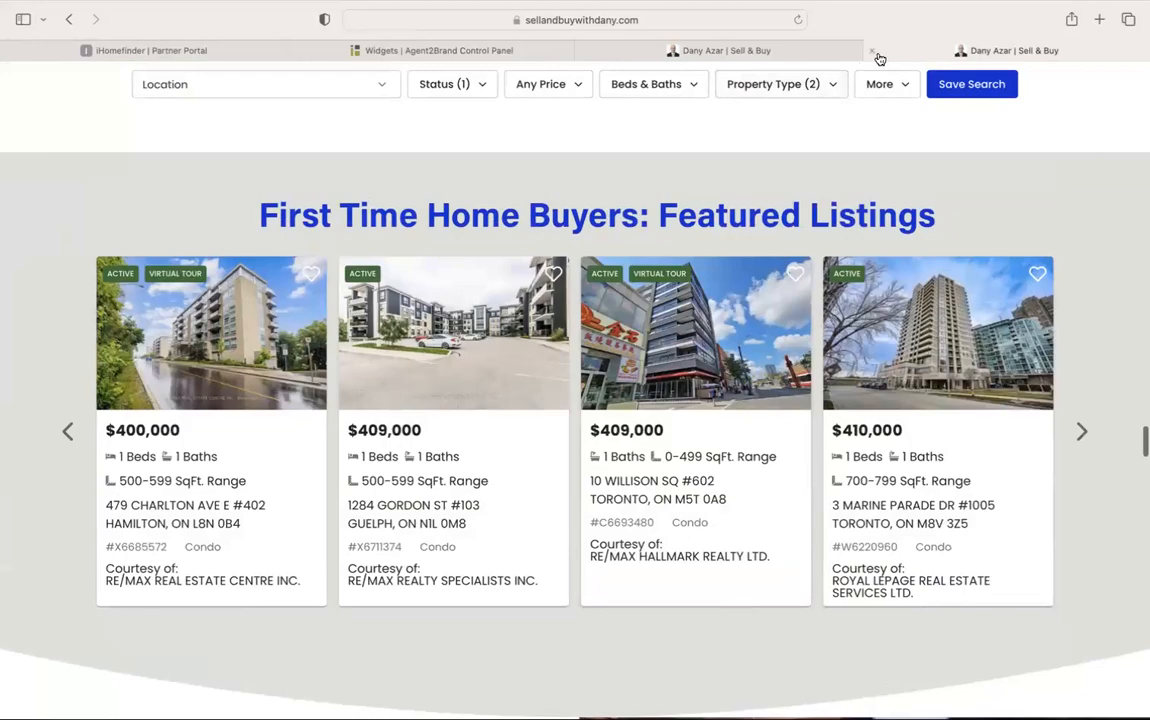
scroll(1025, 207, "up", 20)
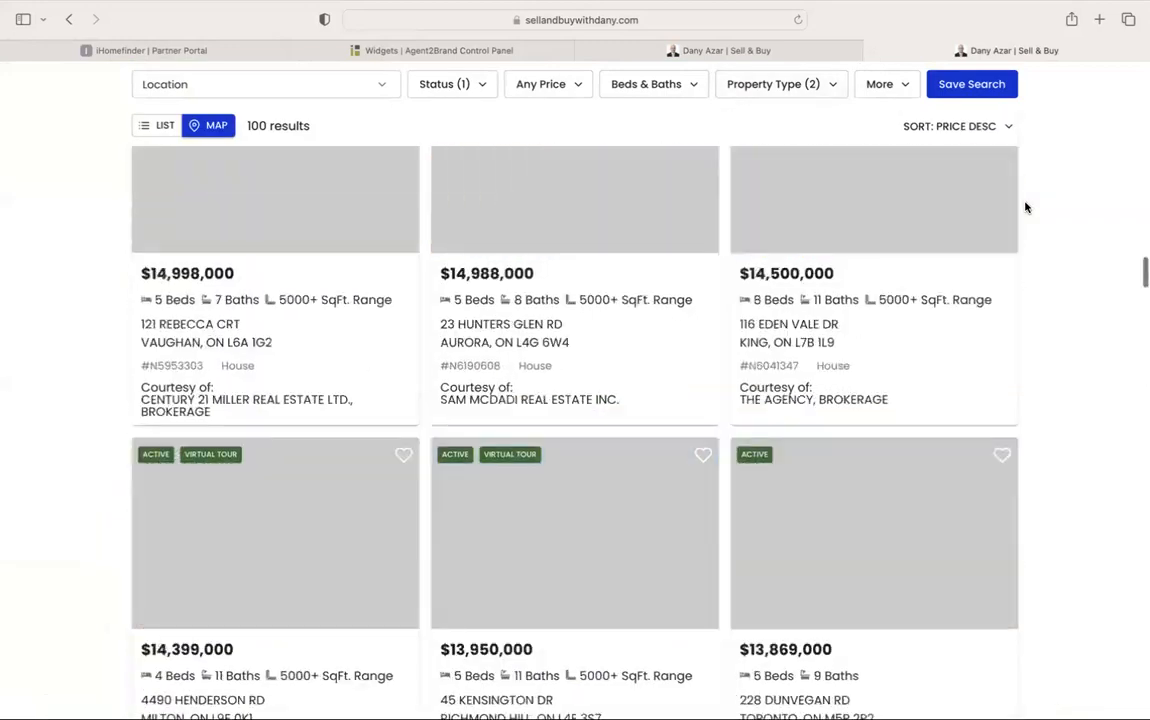
scroll(940, 150, "up", 4)
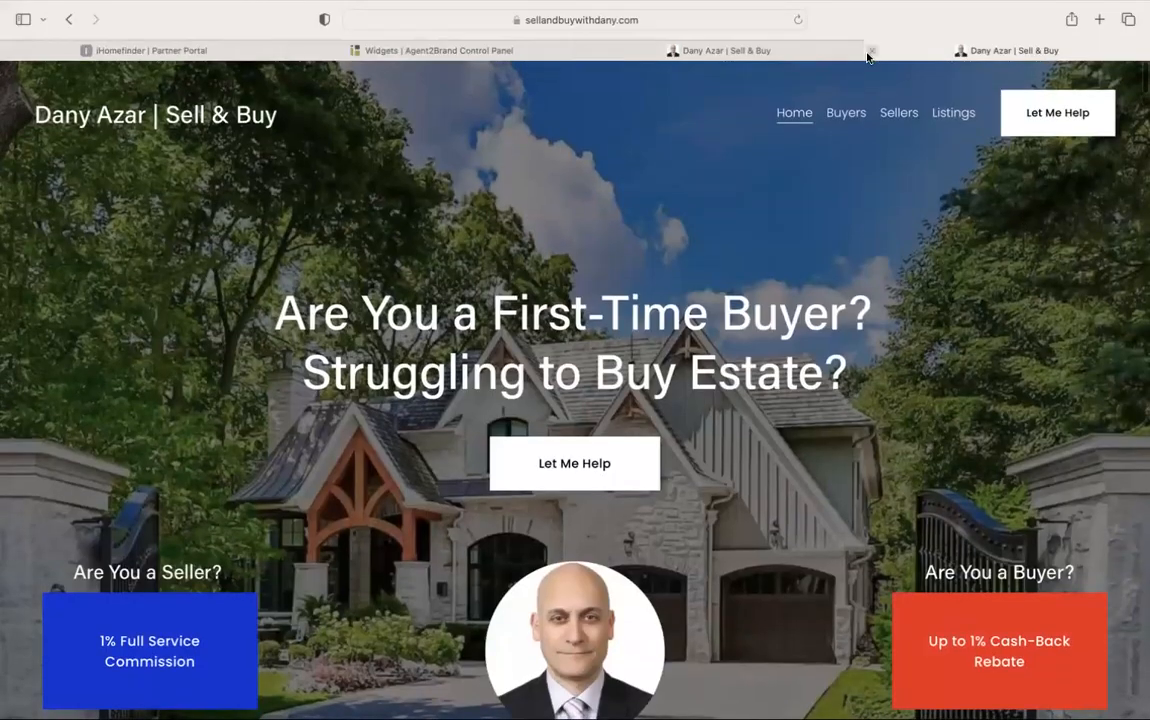
left_click(730, 48)
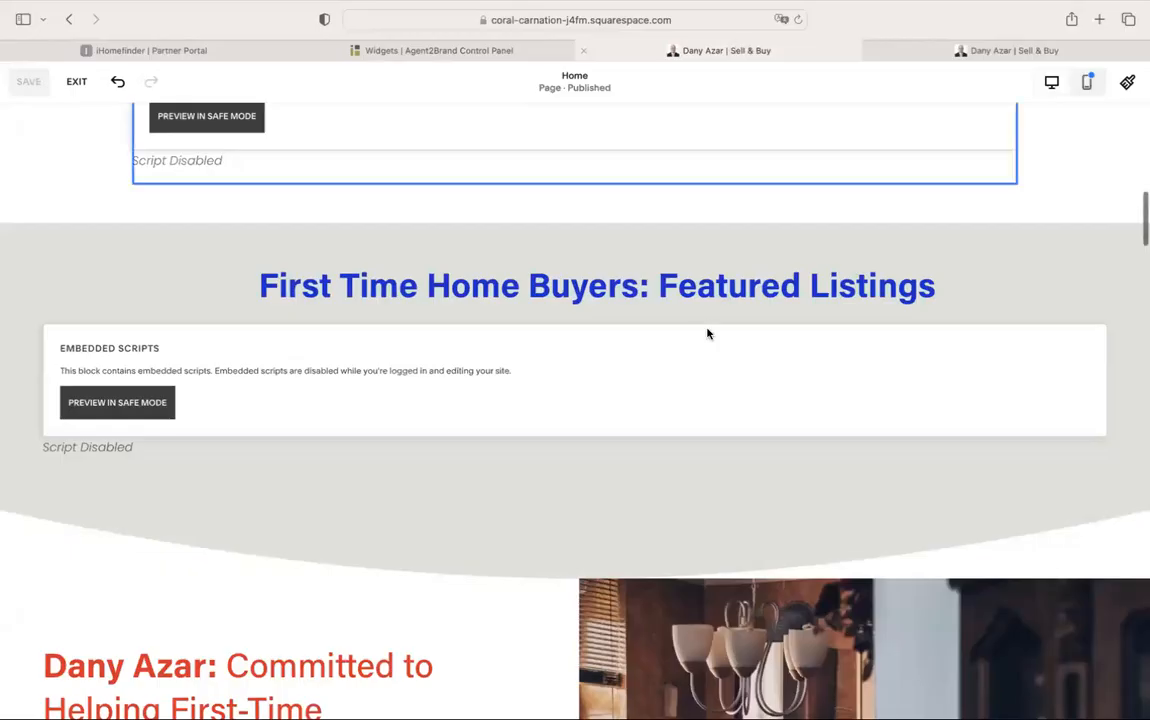